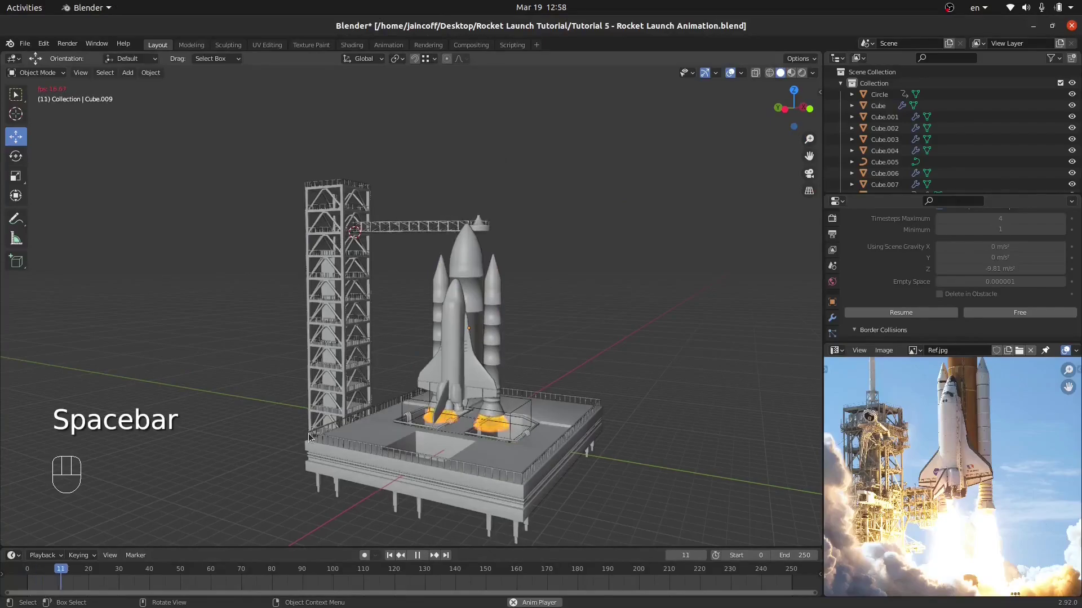
Examine the rocket launch animation and its exhaust flames from different sides, stopping the playback
middle_click_drag(277, 460, 451, 418)
scroll(508, 412, "up", 4)
scroll(445, 439, "down", 4)
middle_click_drag(441, 465, 328, 343, "shift")
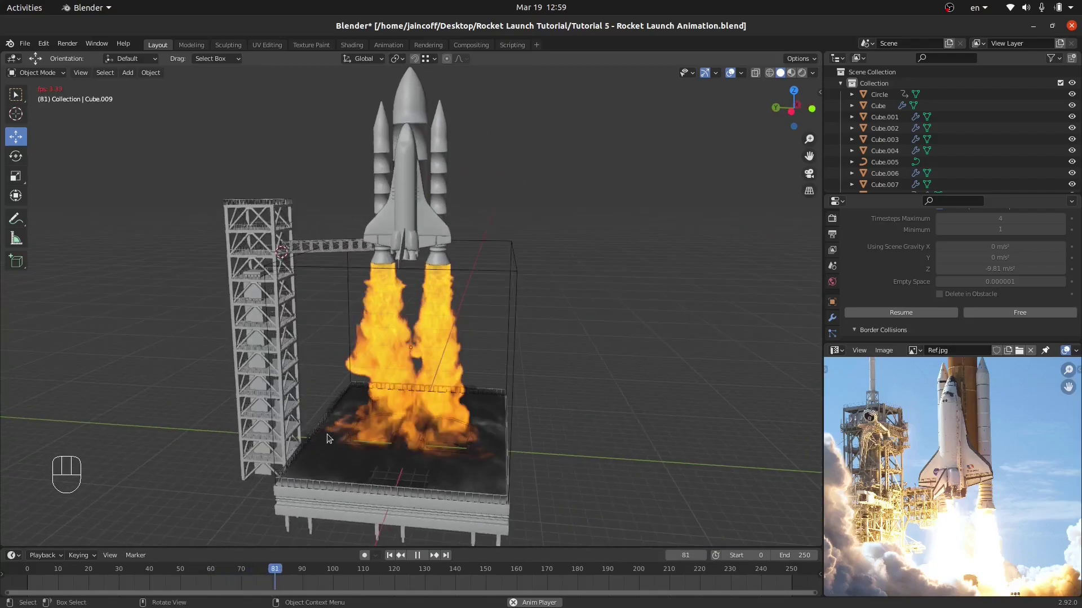
key("space")
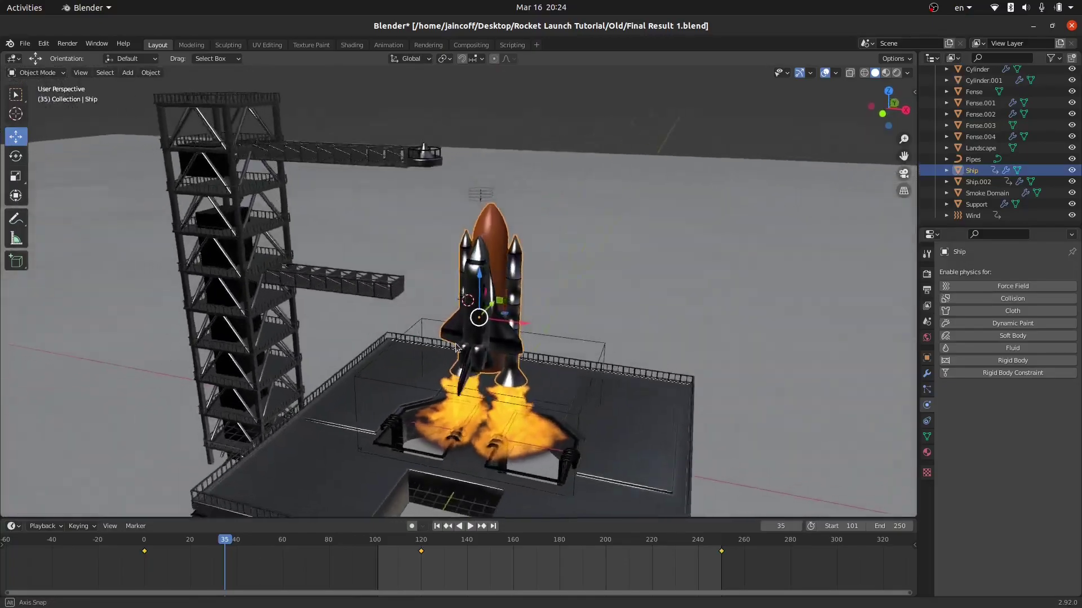
middle_click_drag(455, 346, 414, 372)
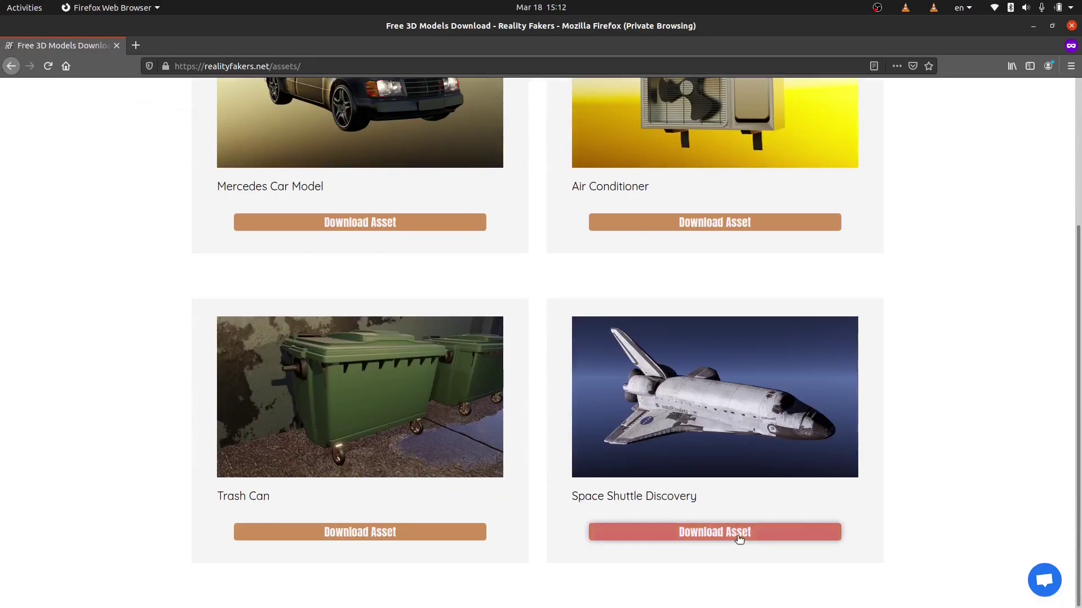
Open the Space Shuttle Discovery asset download in Firefox and inspect the shuttle on the launch pad in Blender
left_click(736, 539)
scroll(415, 394, "down", 3)
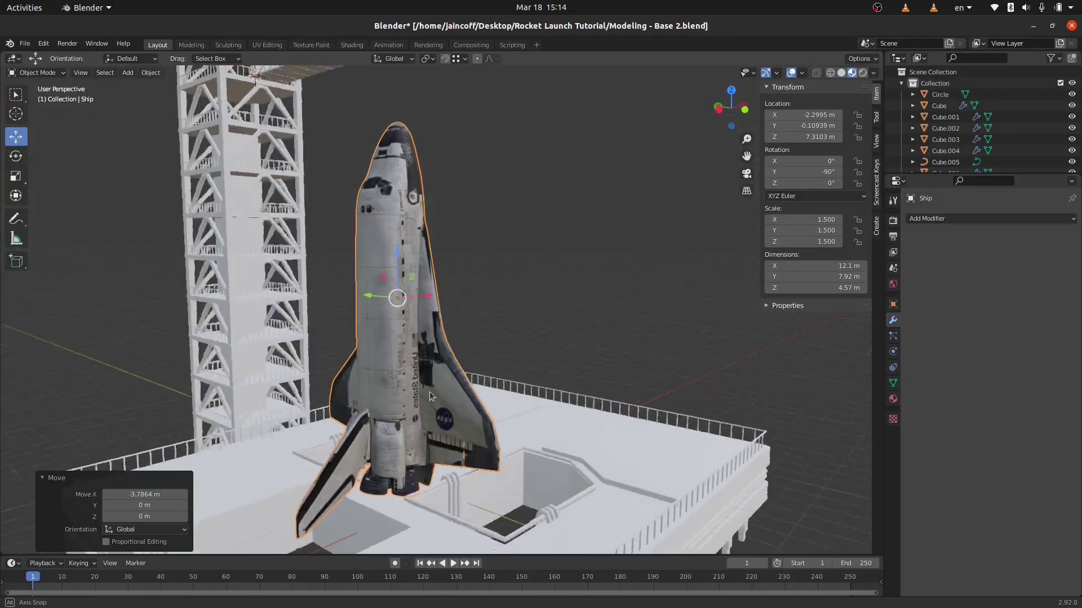
middle_click_drag(430, 391, 424, 340)
scroll(425, 304, "up", 5)
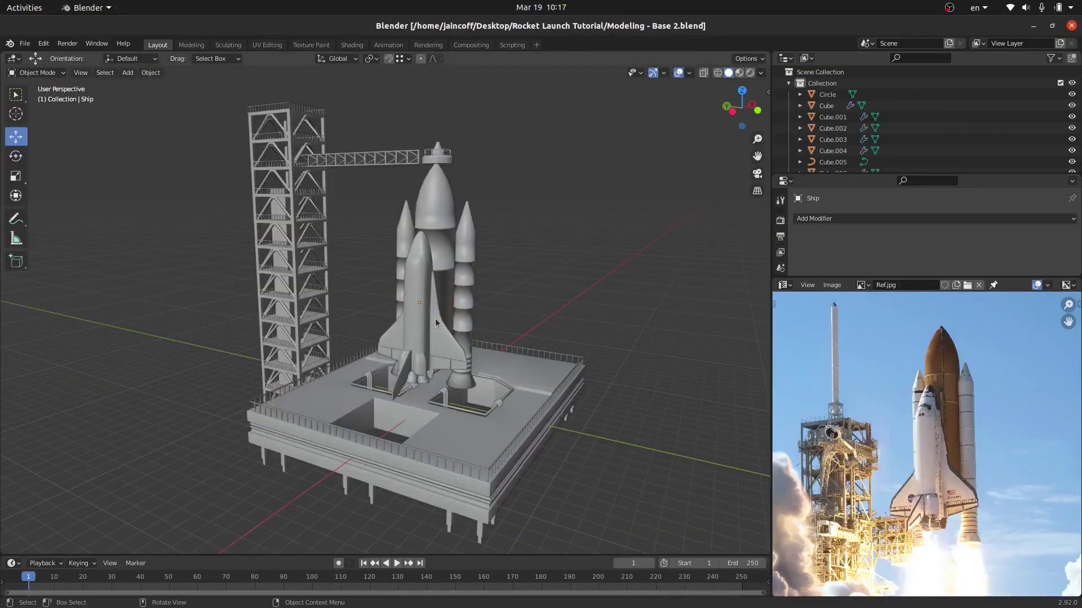
Reset the 3D cursor to the world origin and add a cube mesh there
key("shift+s")
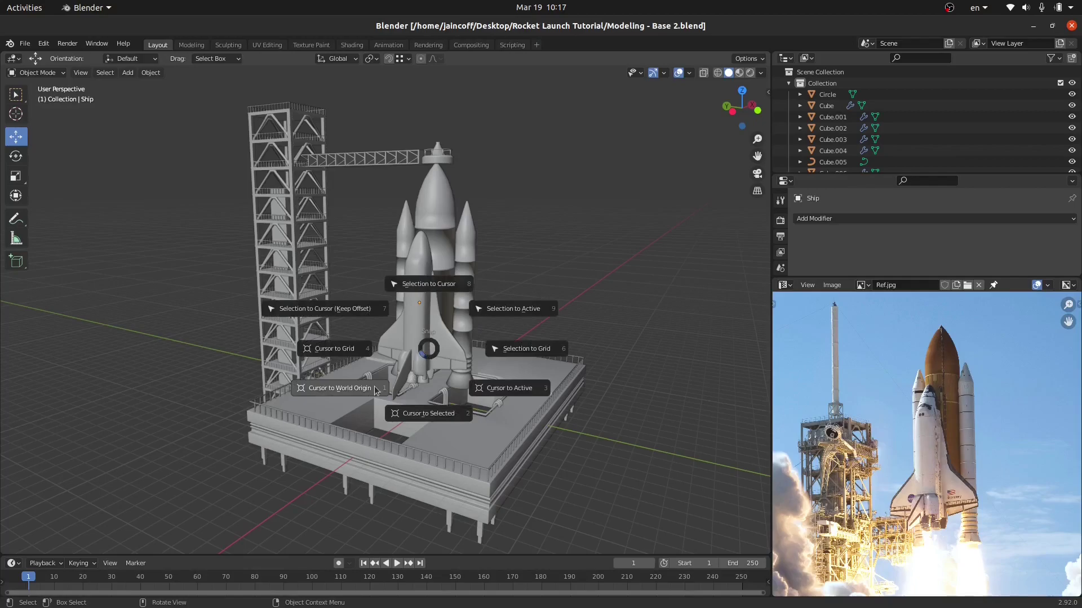
left_click(340, 388)
key("shift+a")
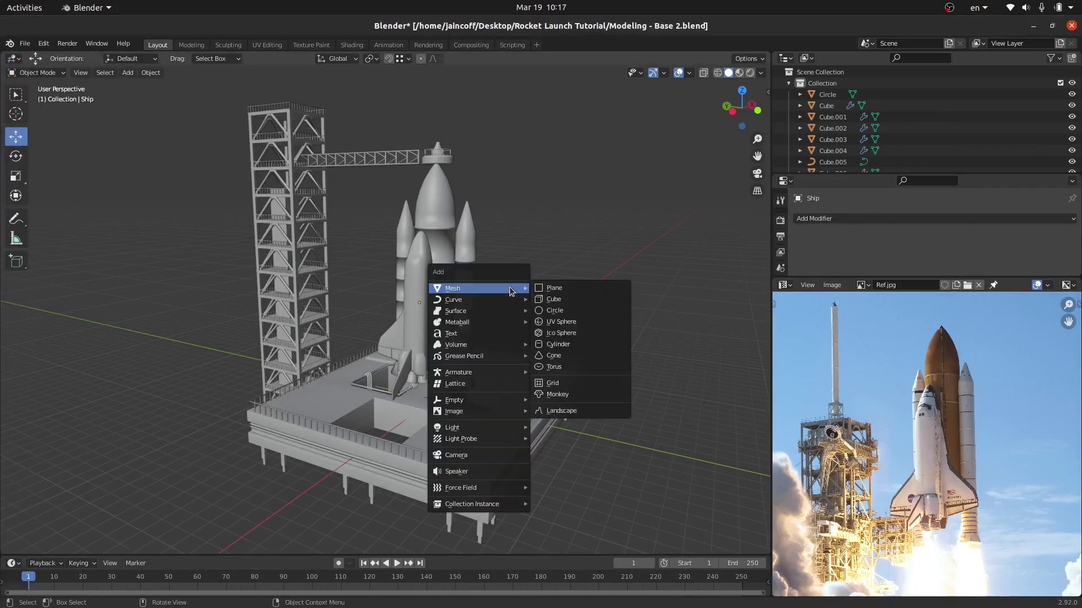
left_click(550, 299)
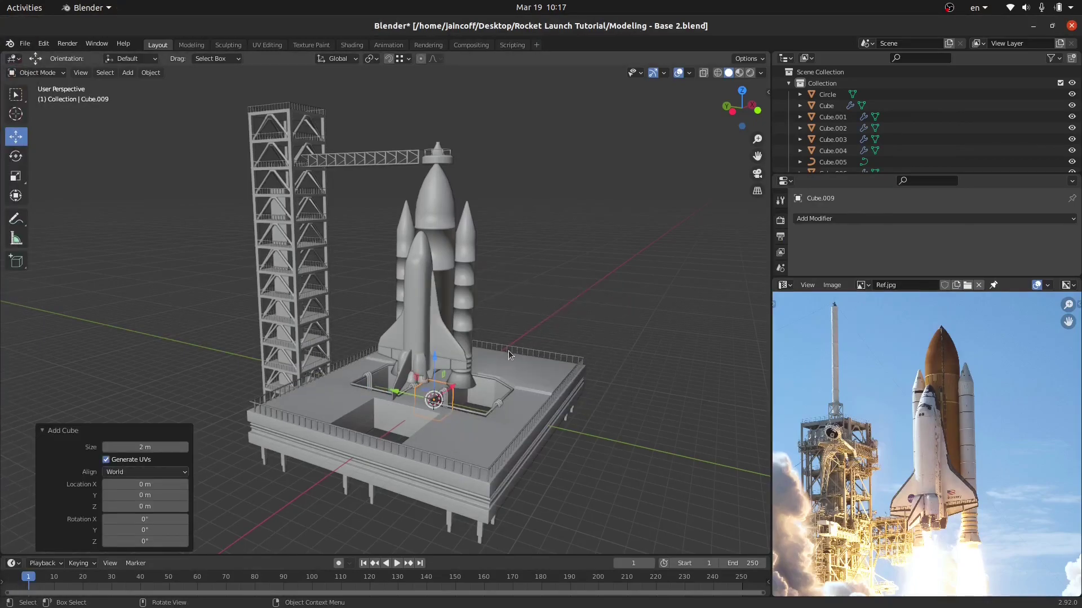
Turn on the Screencast Keys overlay for the 3D viewport
middle_click_drag(508, 350, 497, 326)
key("n")
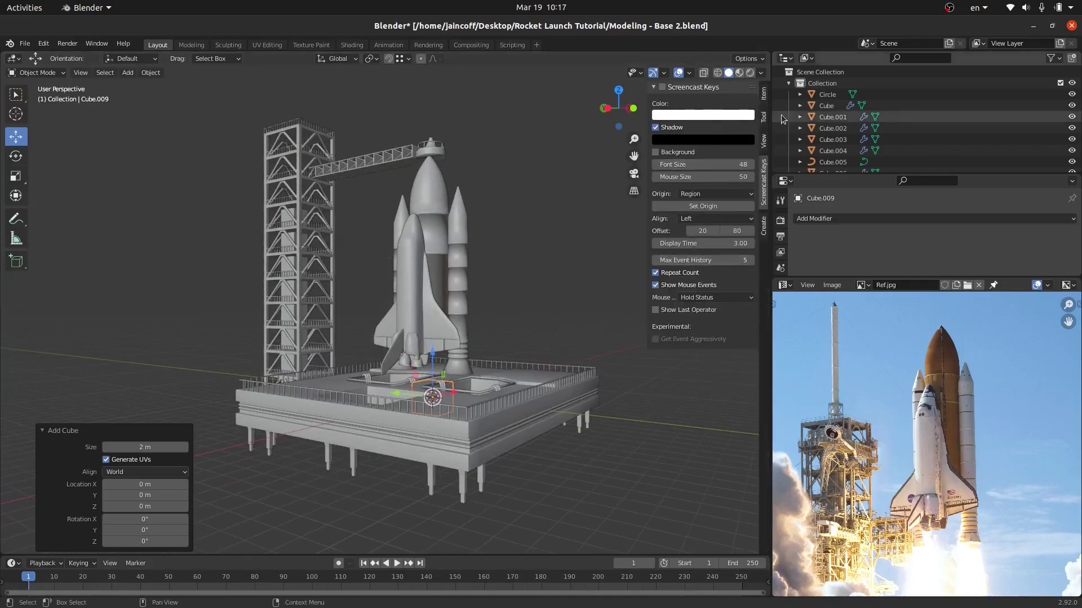
left_click(764, 94)
left_click(767, 180)
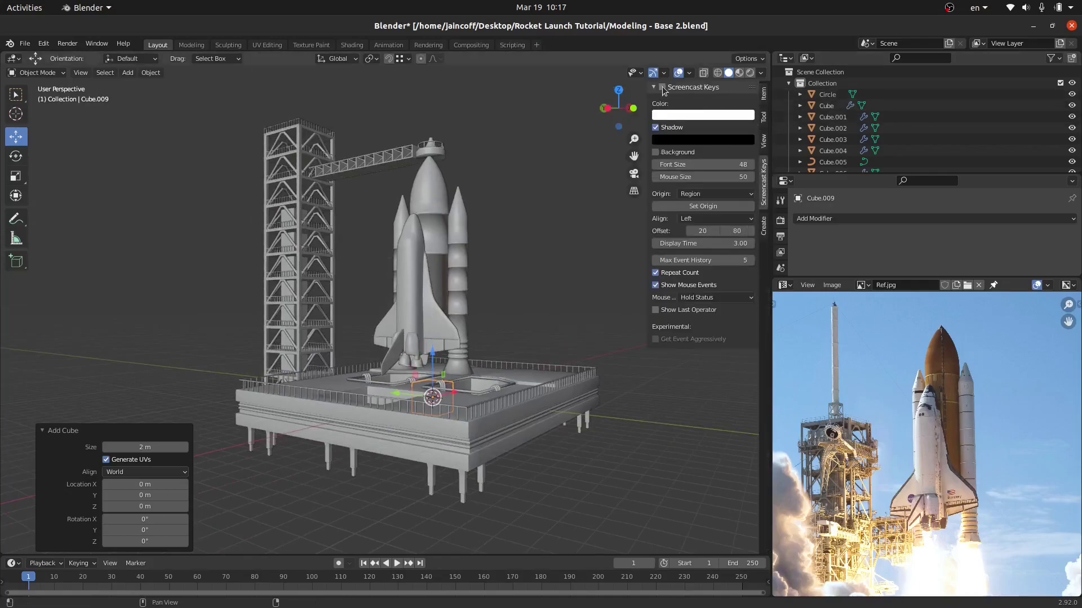
left_click(660, 88)
left_click(657, 88)
Set the new cube's dimensions to 40 m in X, 40 m in Y and 15 m in Z
left_click(763, 94)
left_click(729, 261)
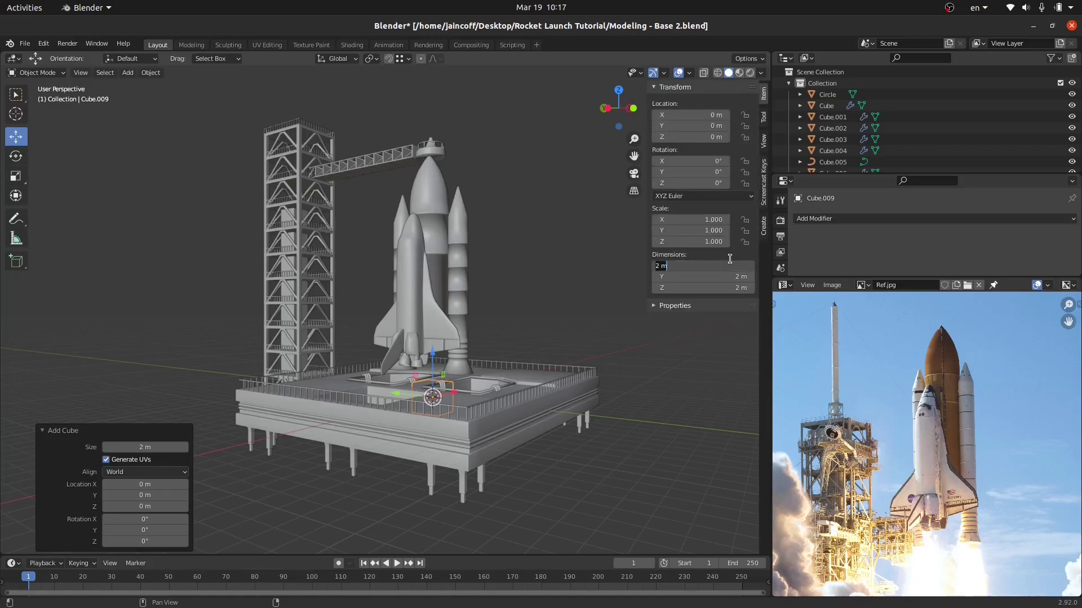
type("40")
key("Return")
left_click(732, 273)
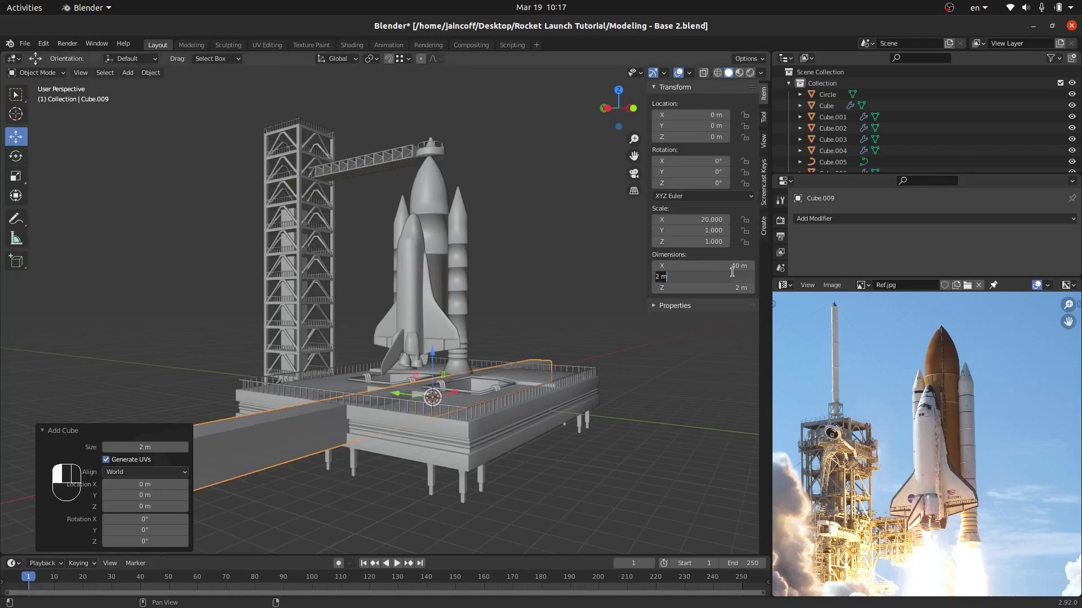
type("40")
key("Return")
left_click(706, 288)
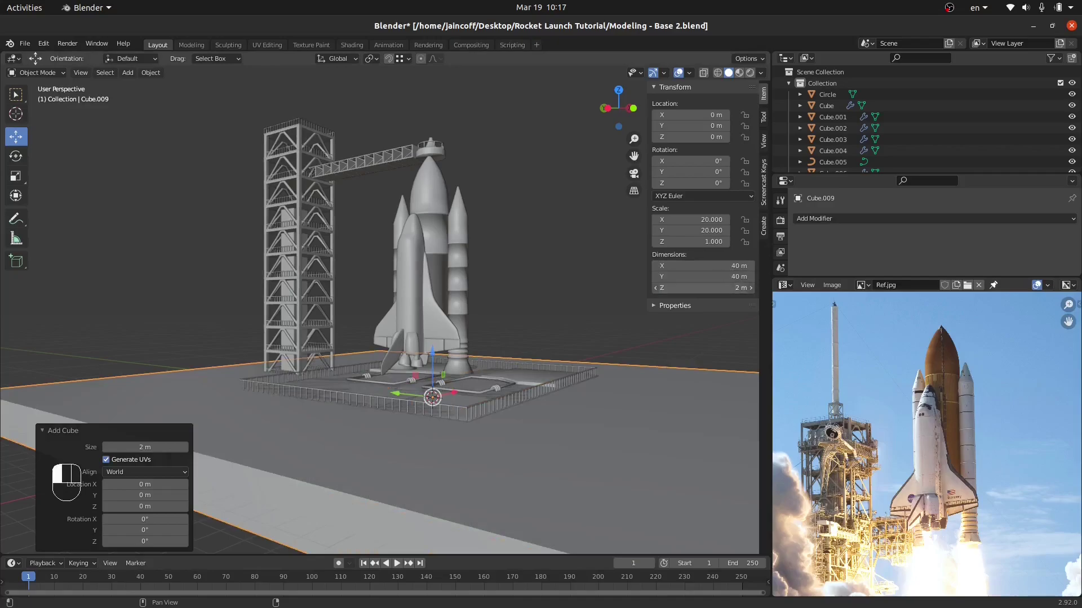
type("15")
key("Return")
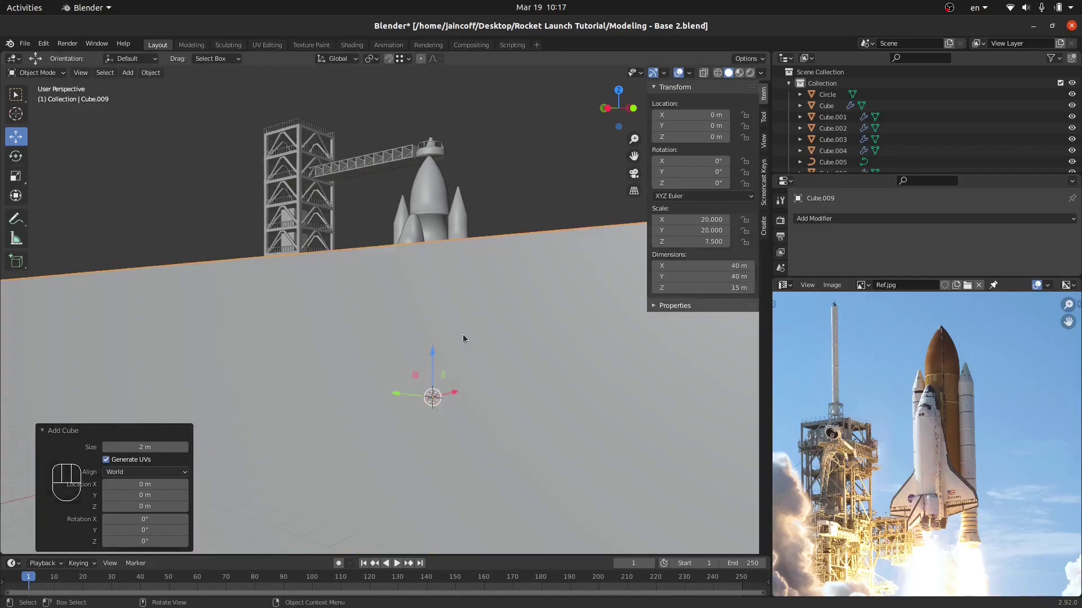
In the right orthographic wireframe view, raise the cube about 8.33 m along Z to bring its base near the pad's deck
key("KP_3")
key("z")
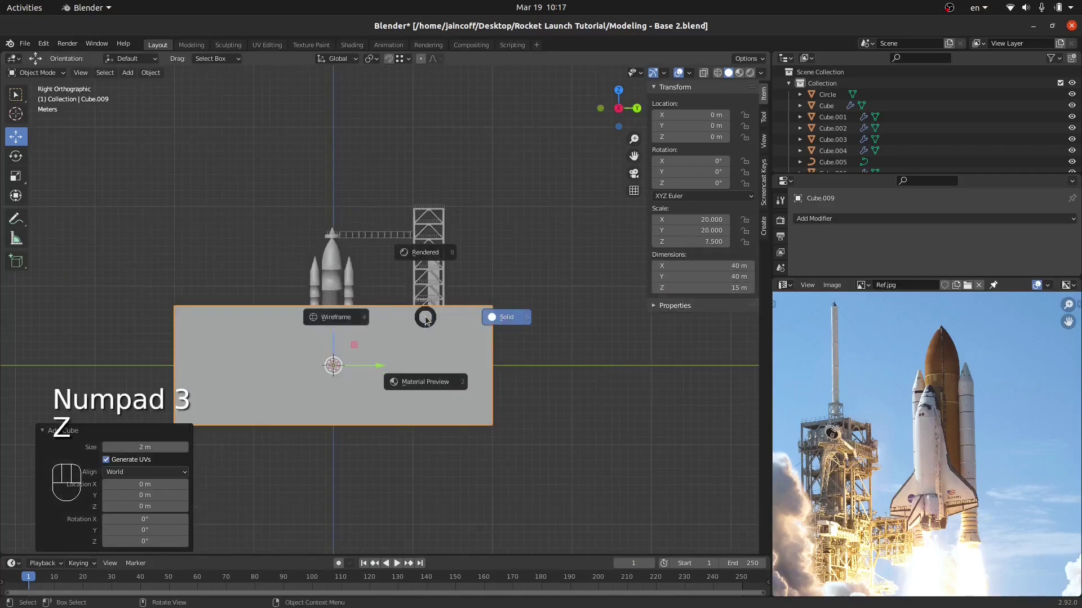
left_click(312, 395)
left_click_drag(348, 314, 395, 190)
scroll(292, 345, "up", 8)
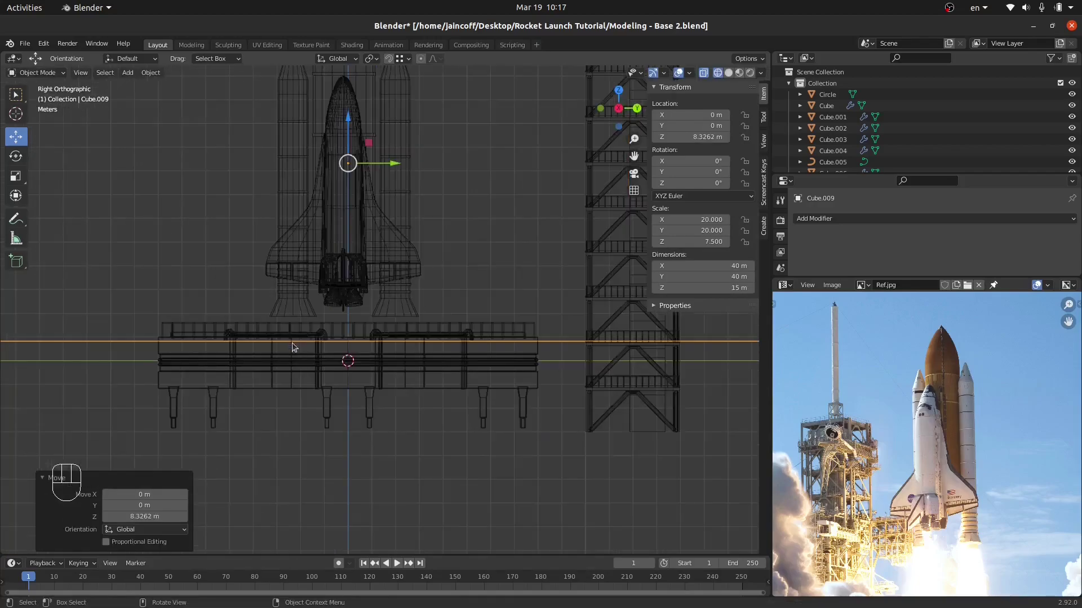
Raise the cube about 0.13 m more so its base meets the launch pad's deck, and return to solid shading
middle_click_drag(315, 345, 422, 379, "shift")
key("g")
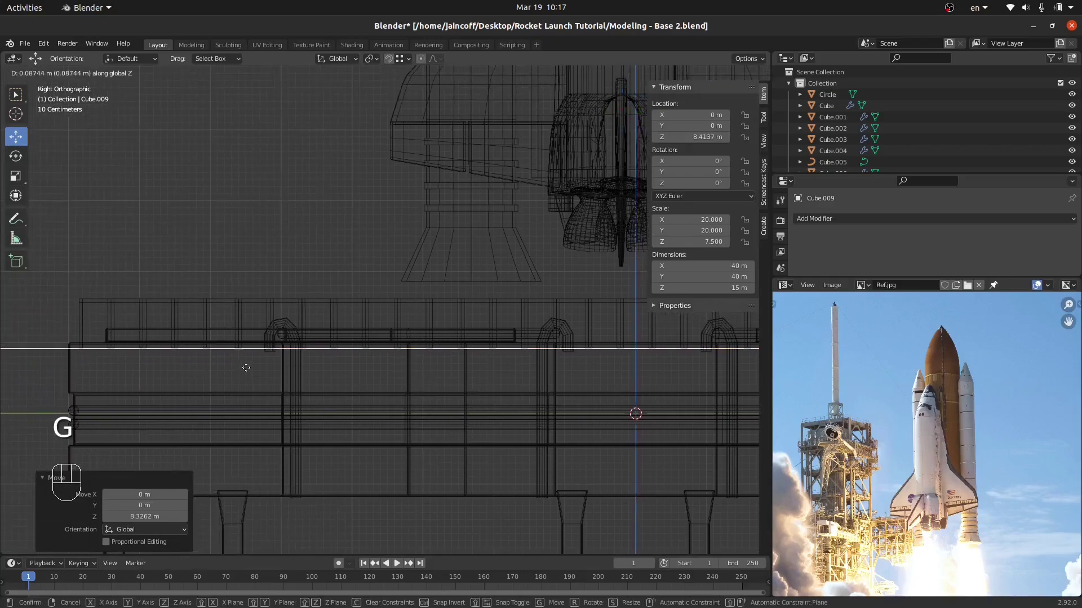
left_click(252, 367)
scroll(251, 366, "down", 6)
mouse_move(251, 360)
middle_mouse_down()
mouse_move(281, 334)
mouse_move(342, 355)
mouse_move(342, 333)
mouse_move(411, 333)
mouse_move(417, 270)
middle_mouse_up()
key("z")
left_click(419, 355)
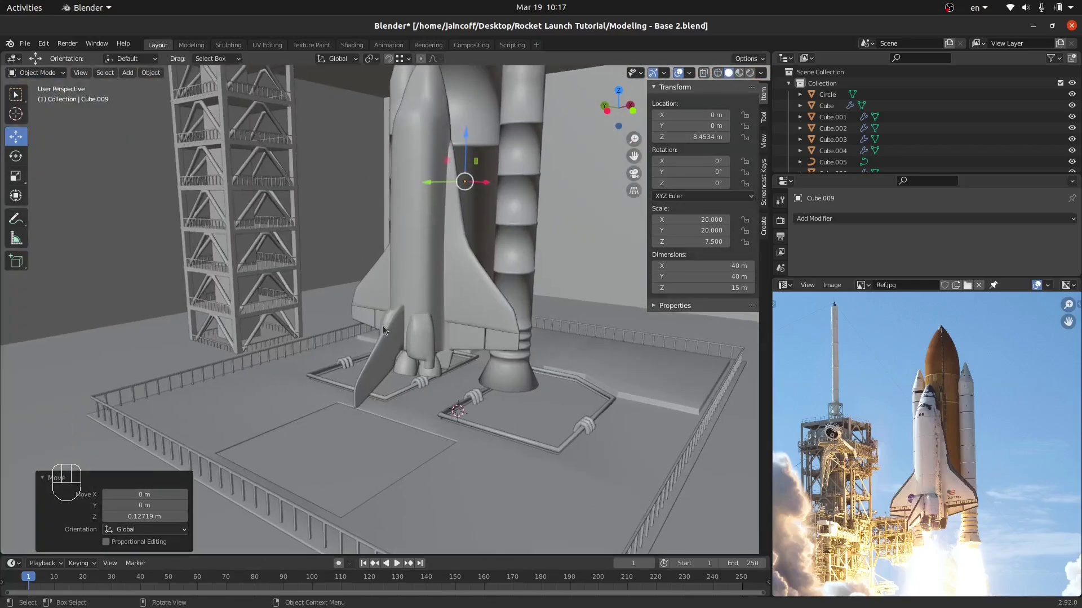
Enable Fluid physics on the cube and set its fluid type to Domain
middle_click_drag(265, 399, 386, 324, "ctrl")
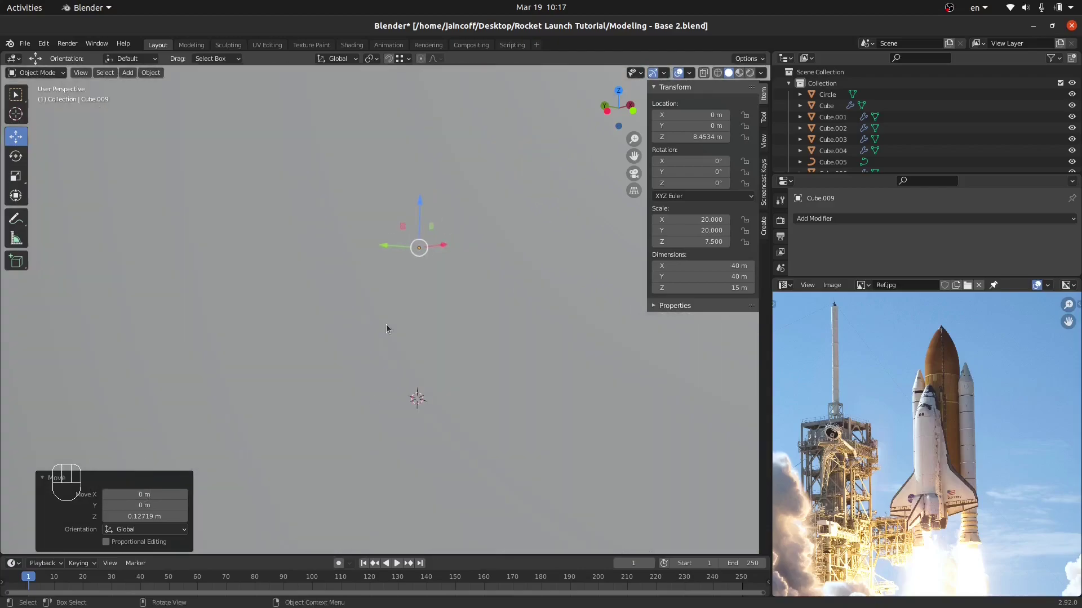
left_click_drag(819, 275, 816, 394)
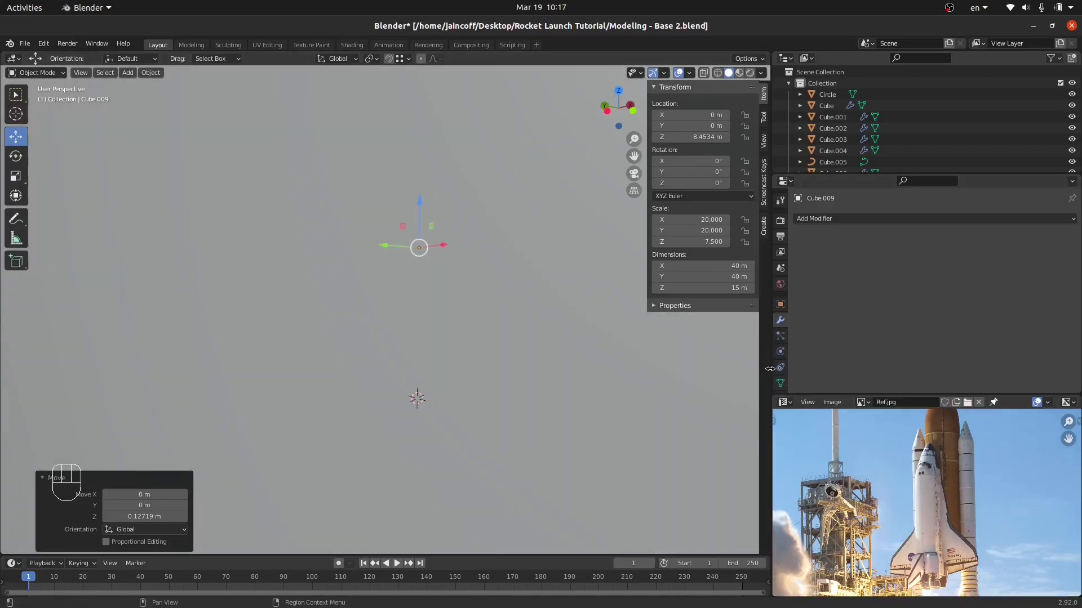
left_click(780, 352)
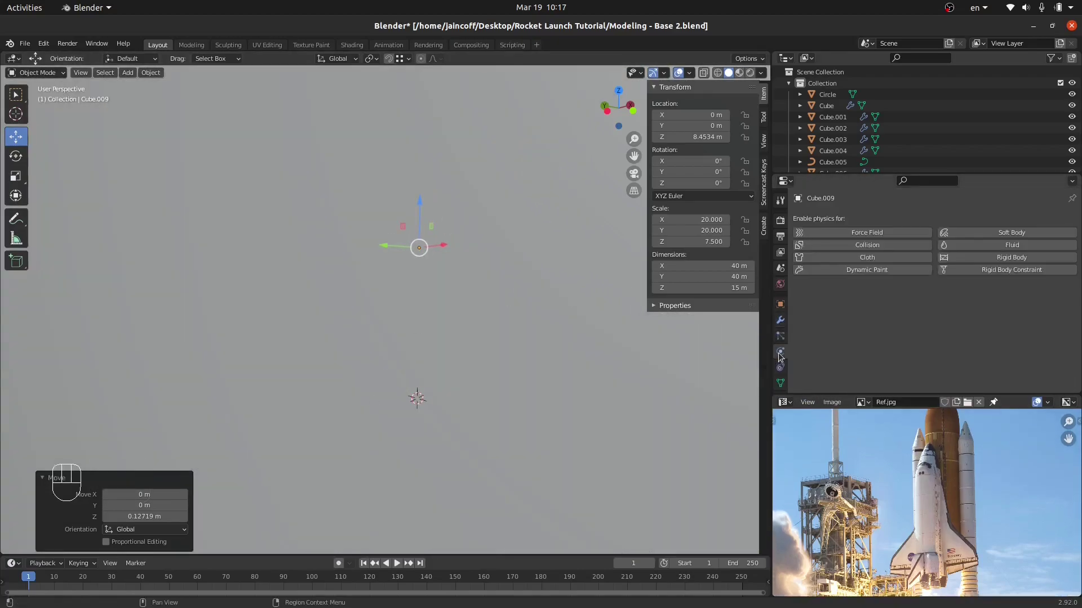
left_click(1025, 250)
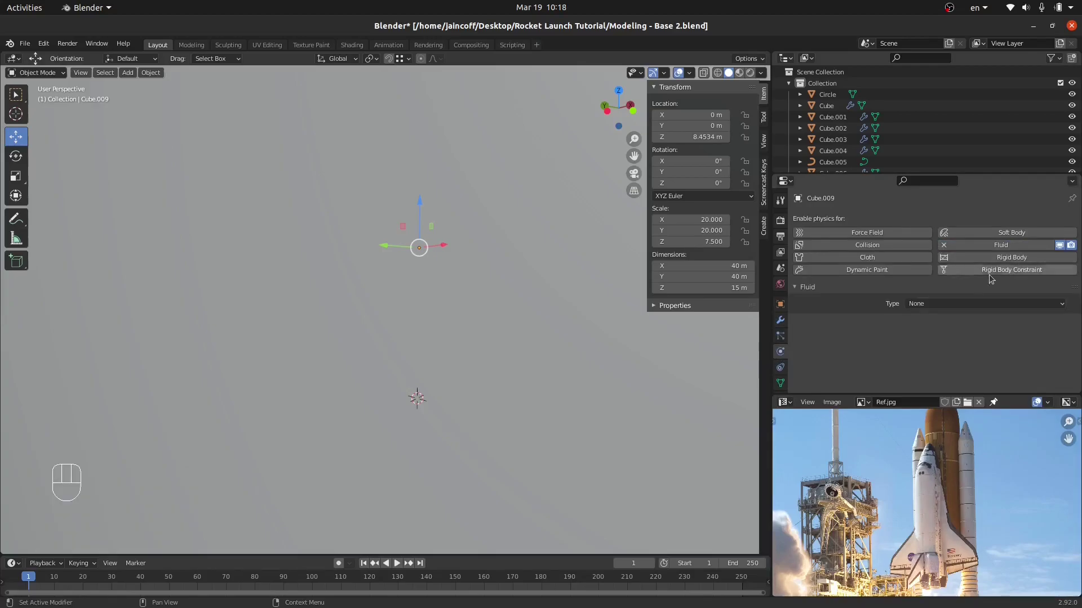
left_click(953, 308)
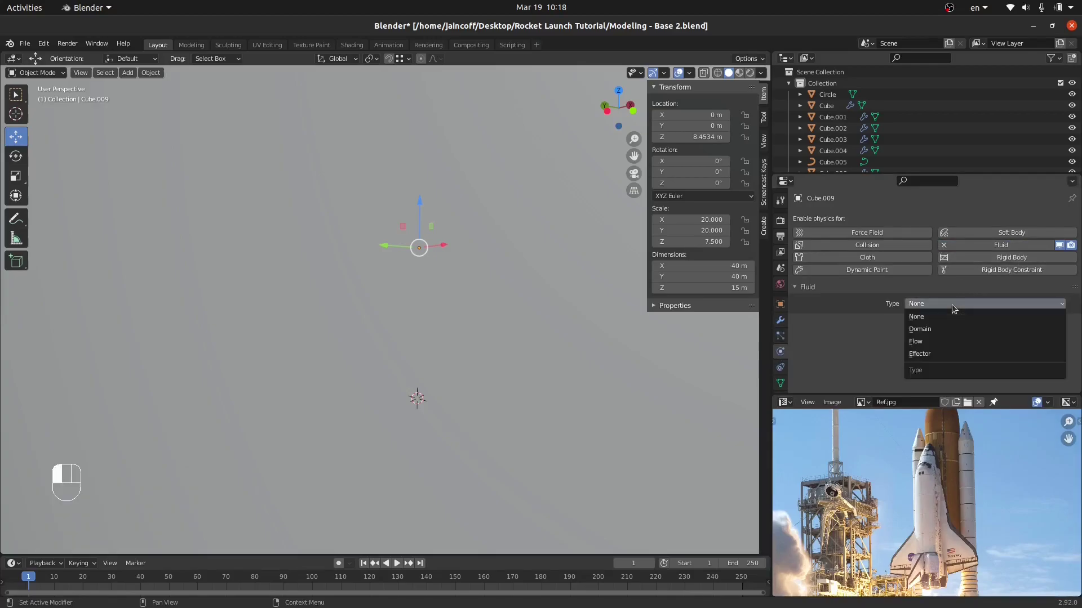
left_click(935, 331)
Hide the transform values and set the gas domain's Resolution Divisions to 50
middle_click_drag(393, 346, 393, 431, "ctrl")
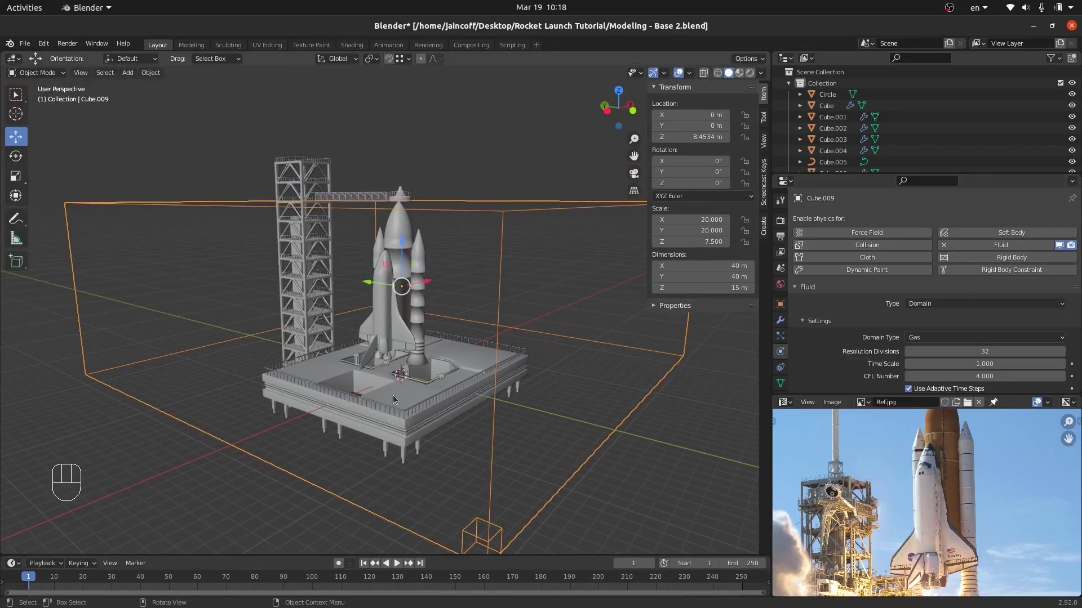
middle_click_drag(393, 394, 382, 356, "shift")
key("n")
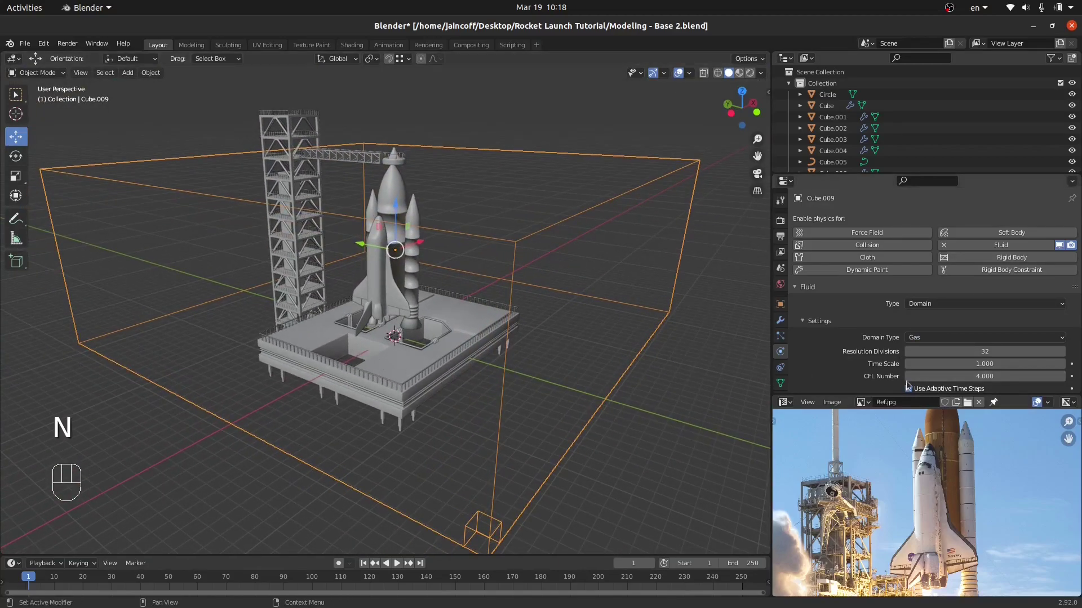
scroll(866, 326, "down", 3)
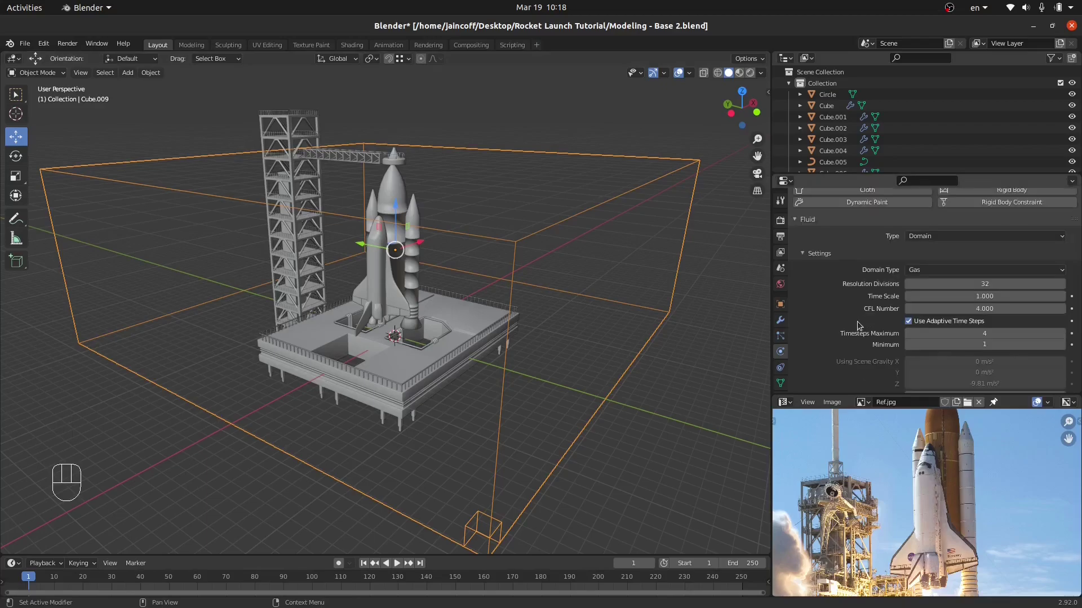
left_click(956, 282)
type("50")
key("Return")
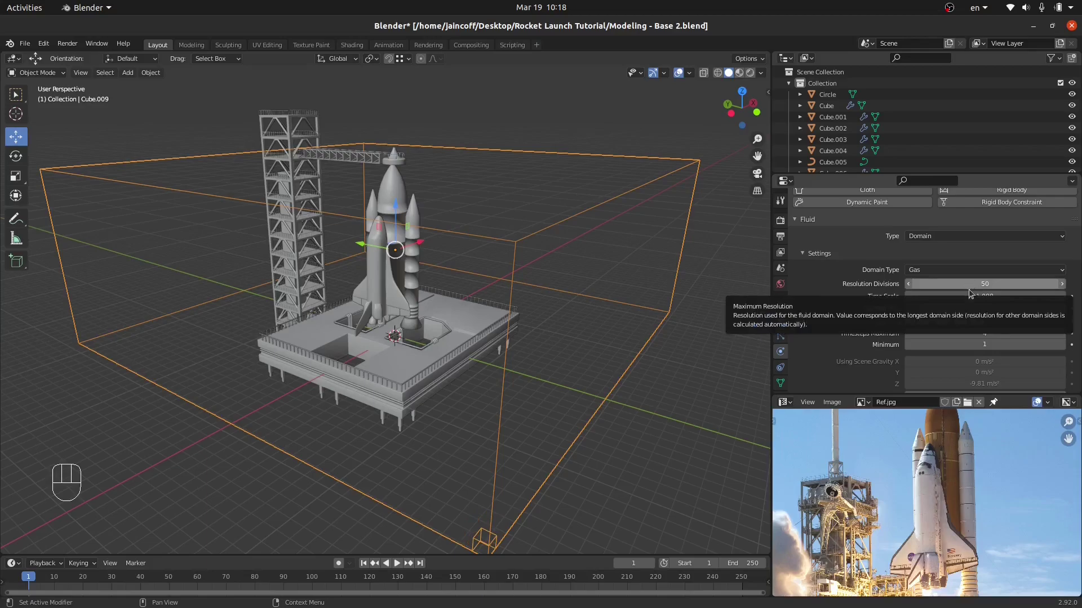
Enable the Bottom border collision for the fluid domain
scroll(851, 325, "down", 3)
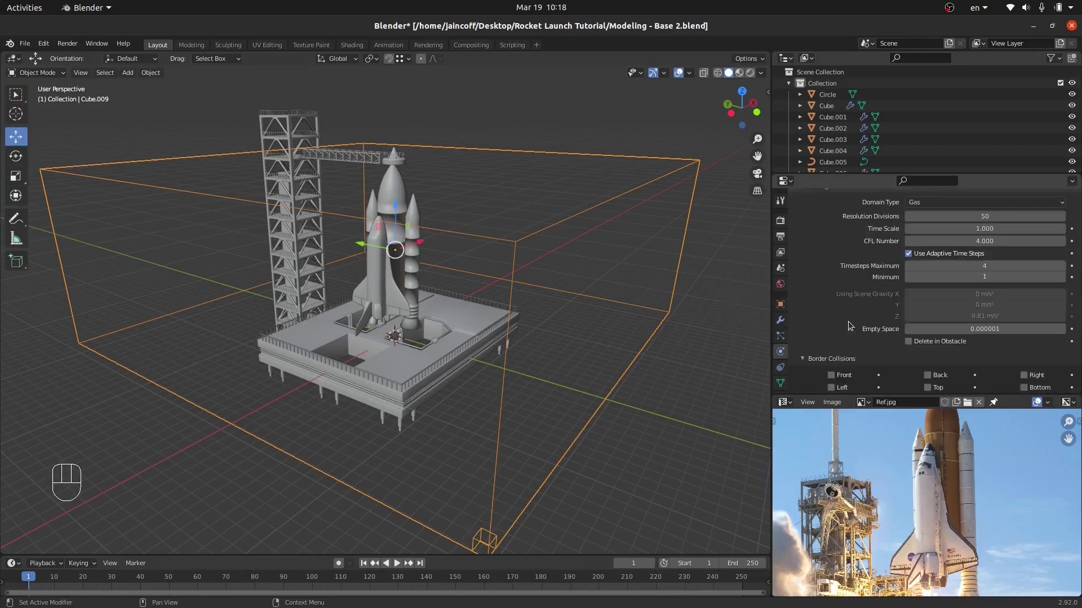
scroll(850, 326, "down", 3)
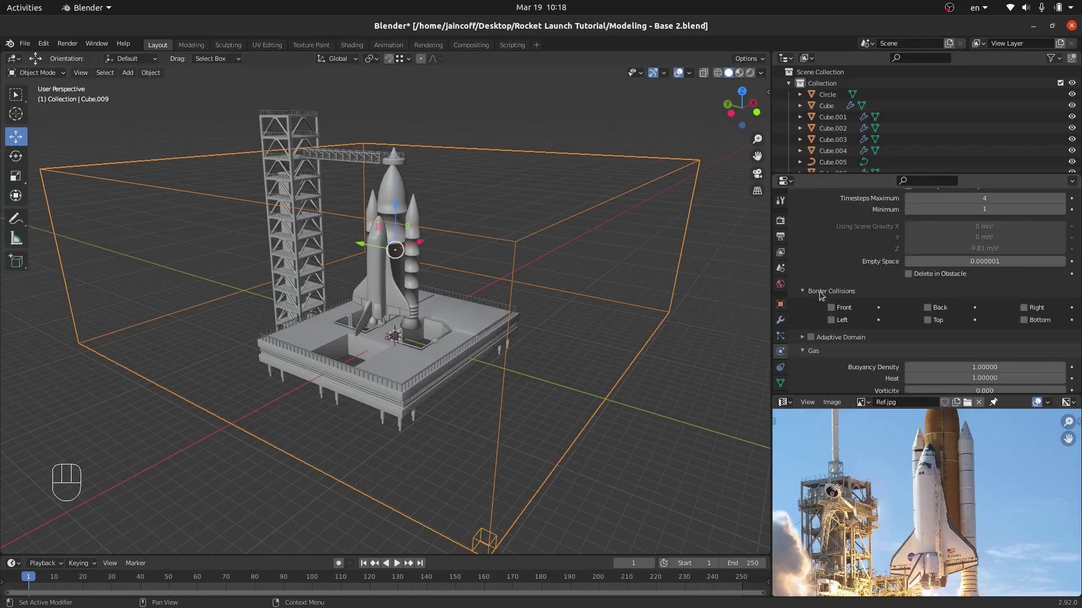
left_click(1024, 322)
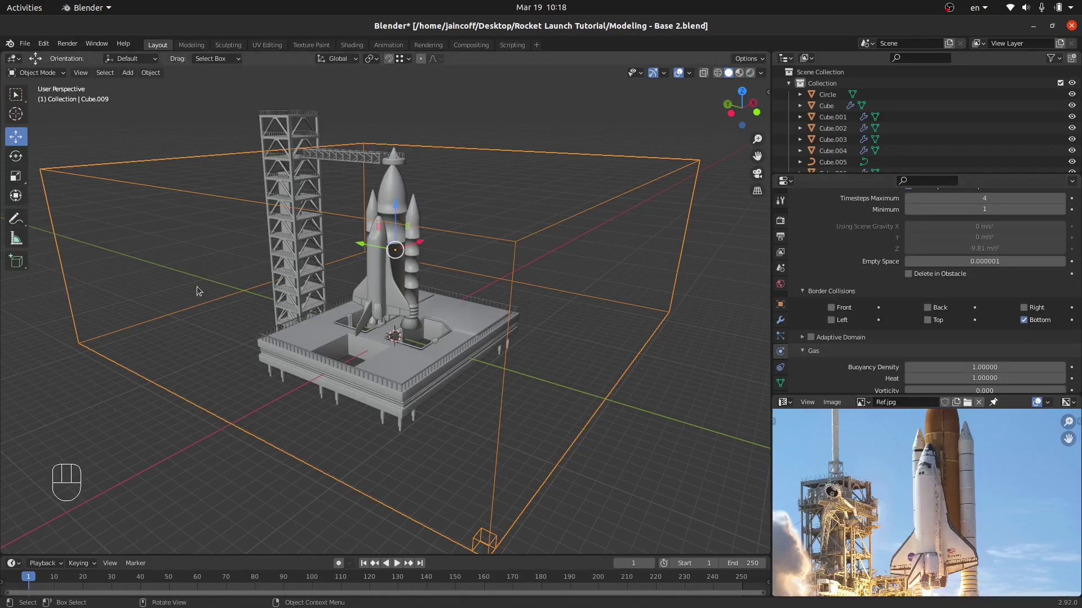
middle_click_drag(703, 391, 676, 361)
Enable Adaptive Domain for the gas domain and examine the domain box around the launch pad
scroll(907, 361, "down", 3)
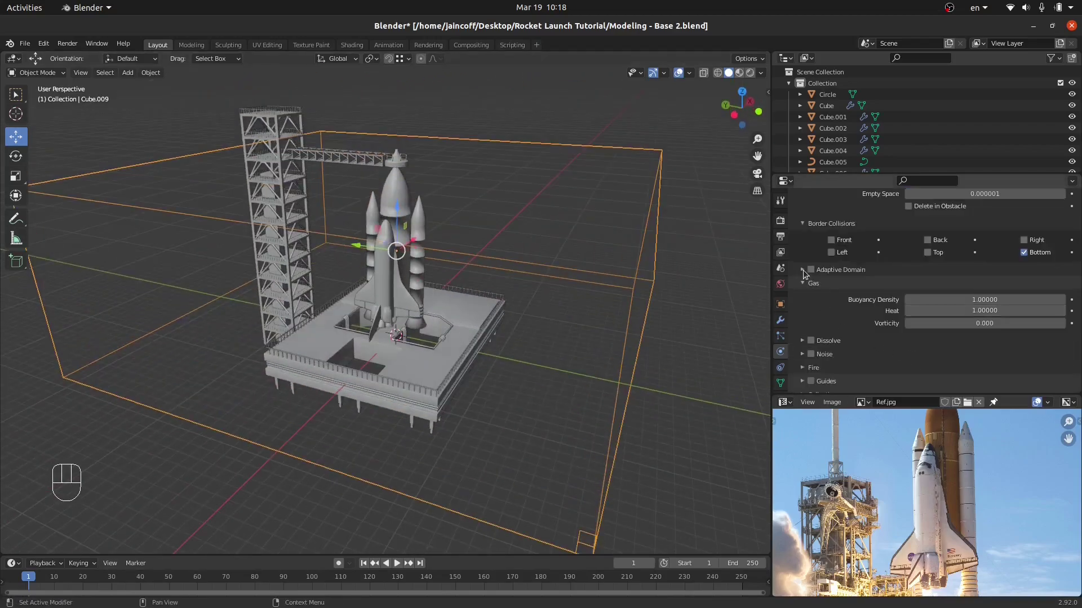
left_click(802, 270)
left_click(810, 270)
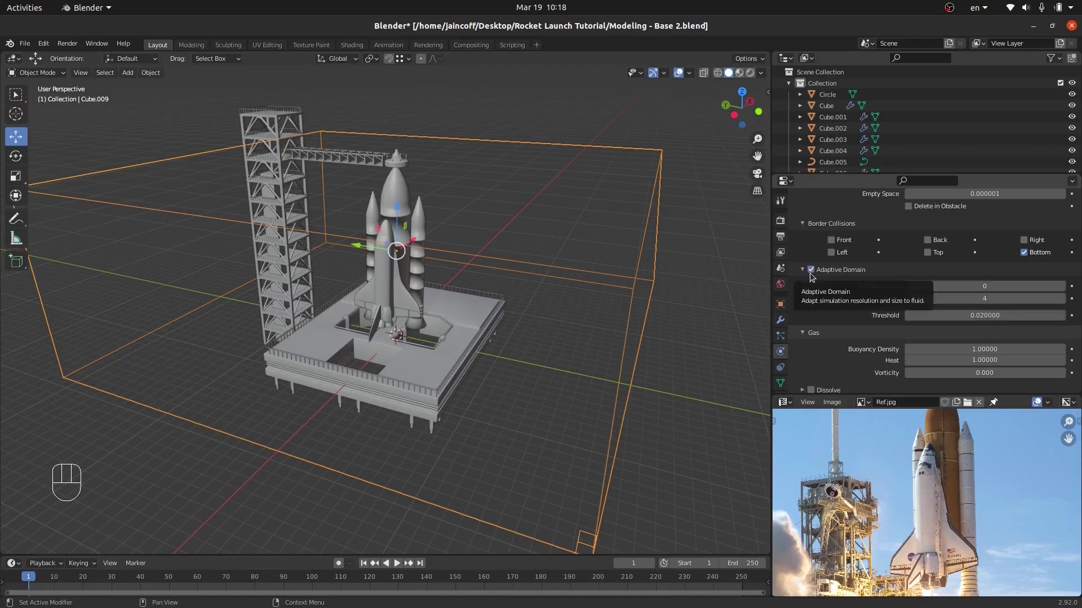
middle_click_drag(620, 141, 470, 308)
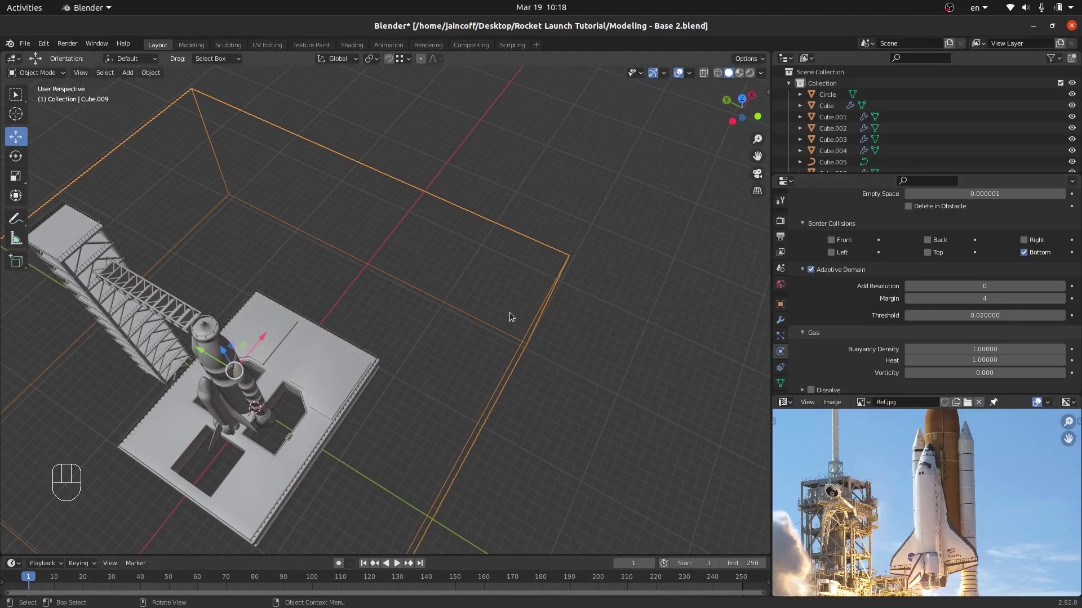
middle_click_drag(503, 292, 373, 340)
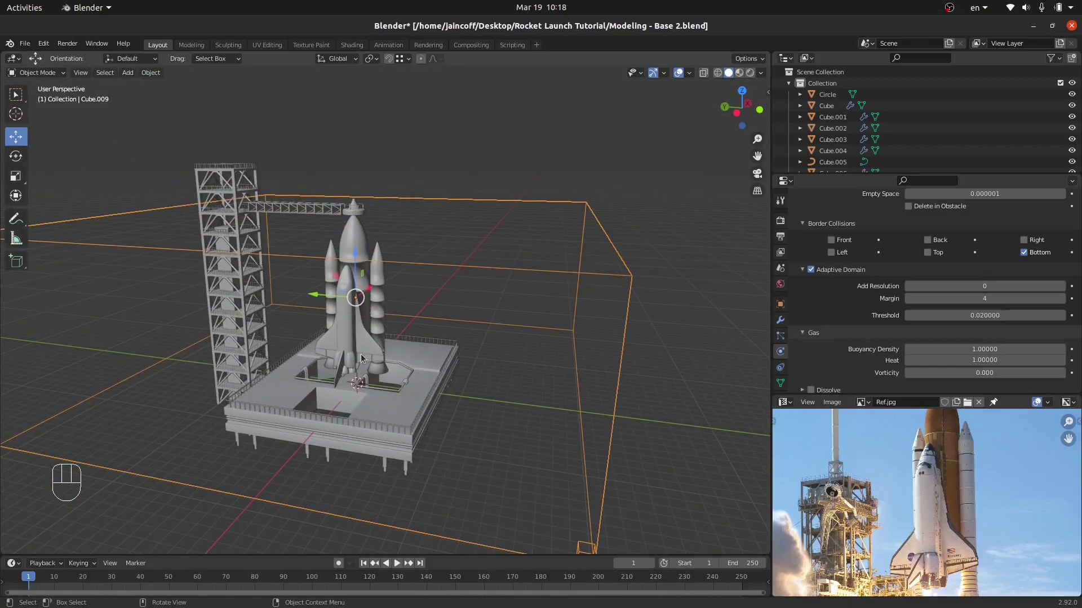
middle_click_drag(346, 367, 383, 361)
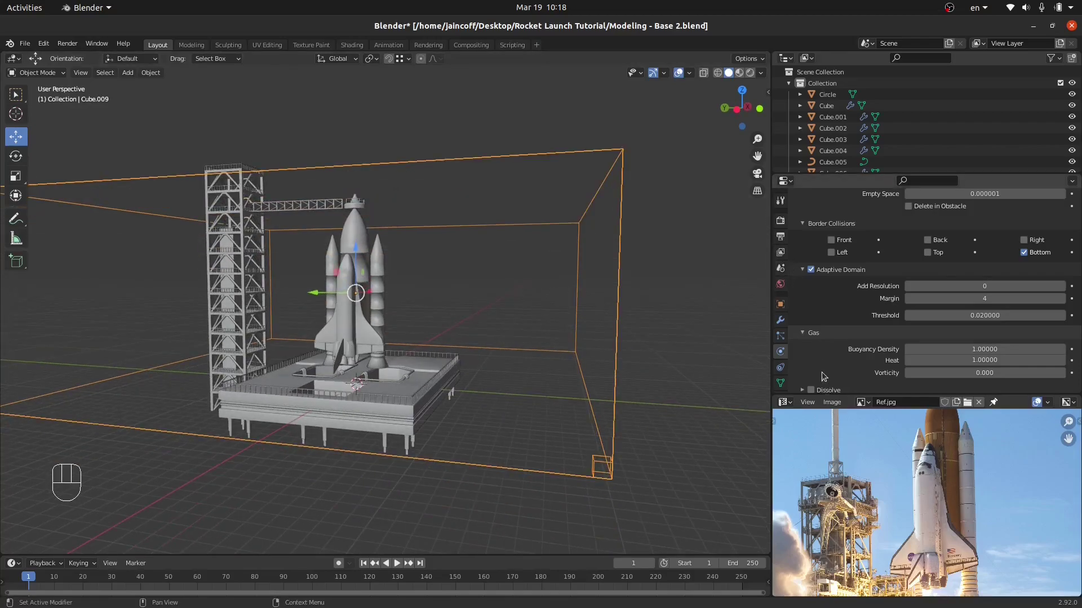
Set the fluid domain's cache type to Modular
scroll(824, 377, "down", 3)
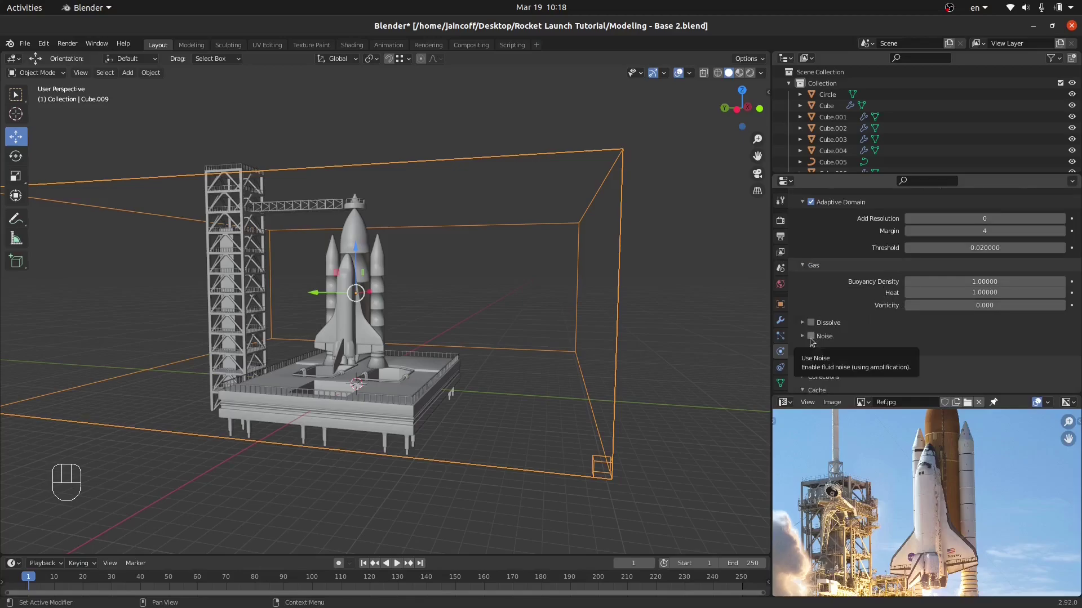
scroll(828, 386, "down", 6)
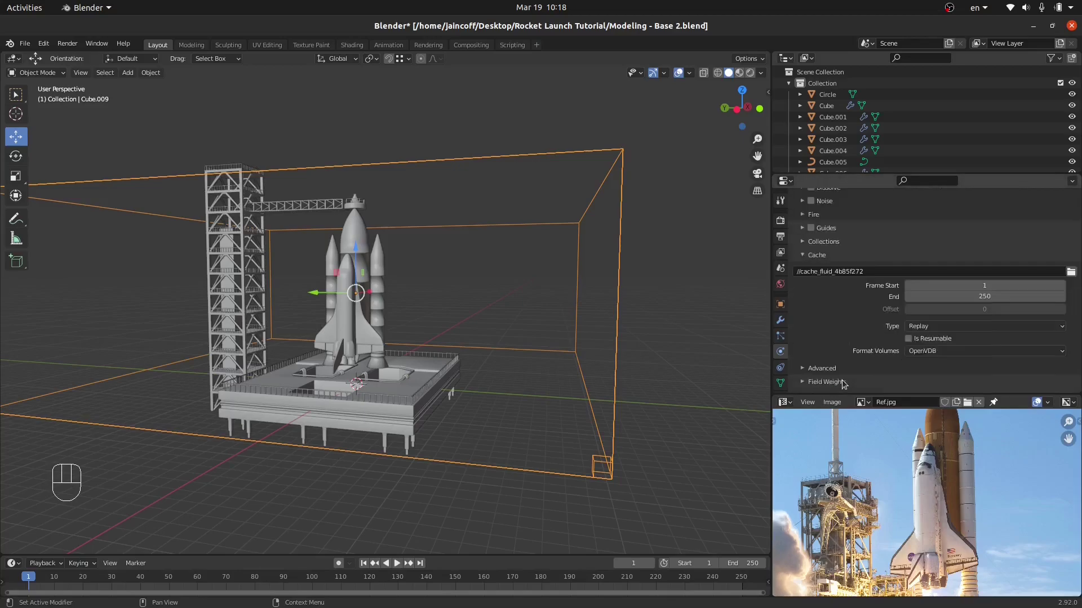
scroll(844, 384, "down", 1)
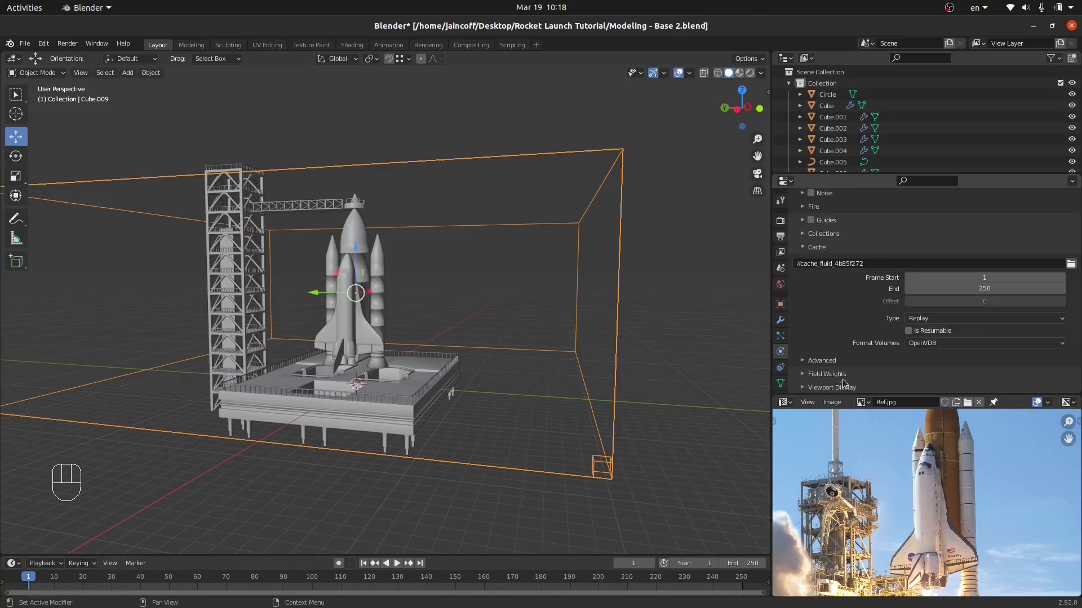
left_click(925, 321)
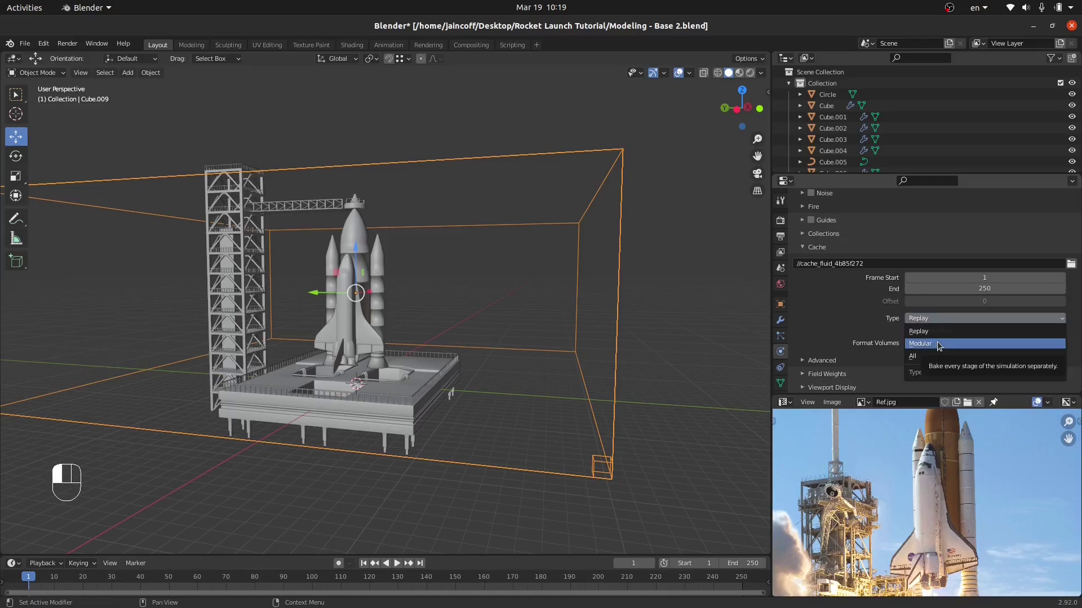
left_click(938, 344)
Make the fluid domain's cache resumable and return to its Bake Data option
scroll(896, 331, "up", 10)
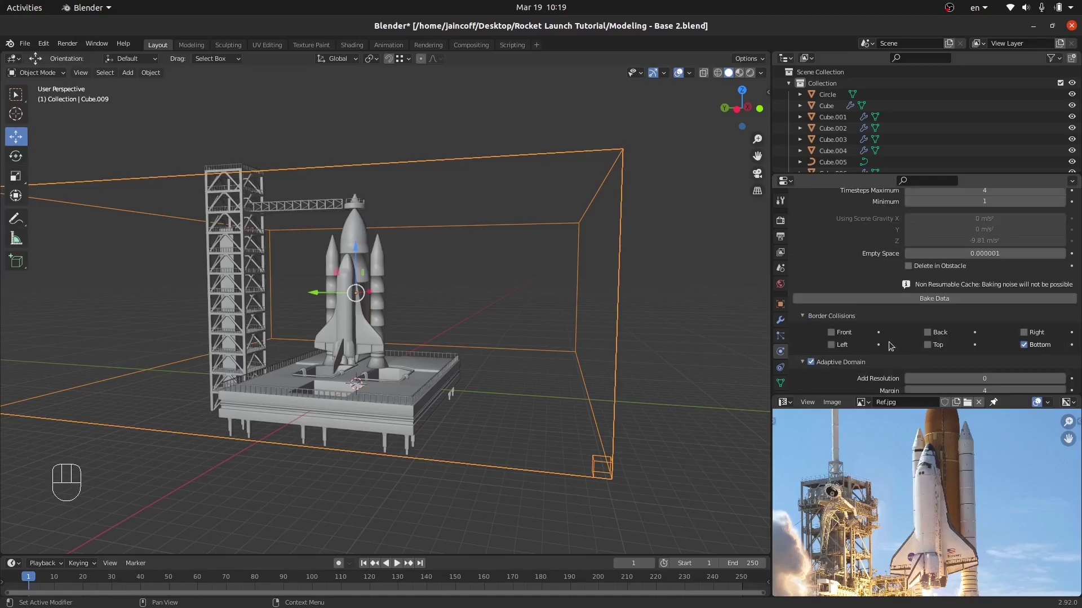
scroll(930, 302, "down", 10)
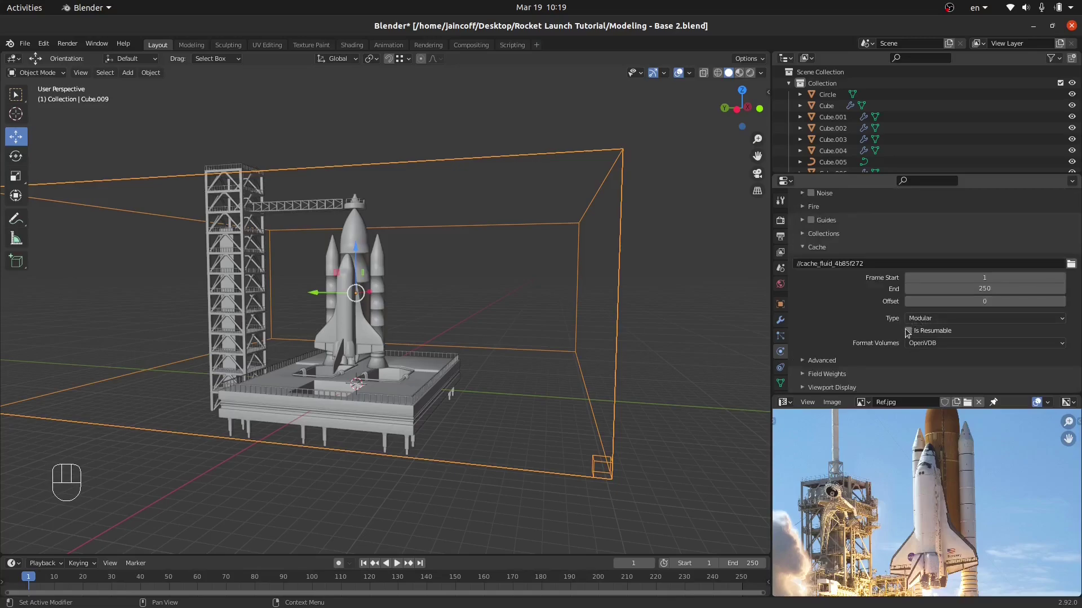
left_click(909, 332)
scroll(884, 341, "up", 6)
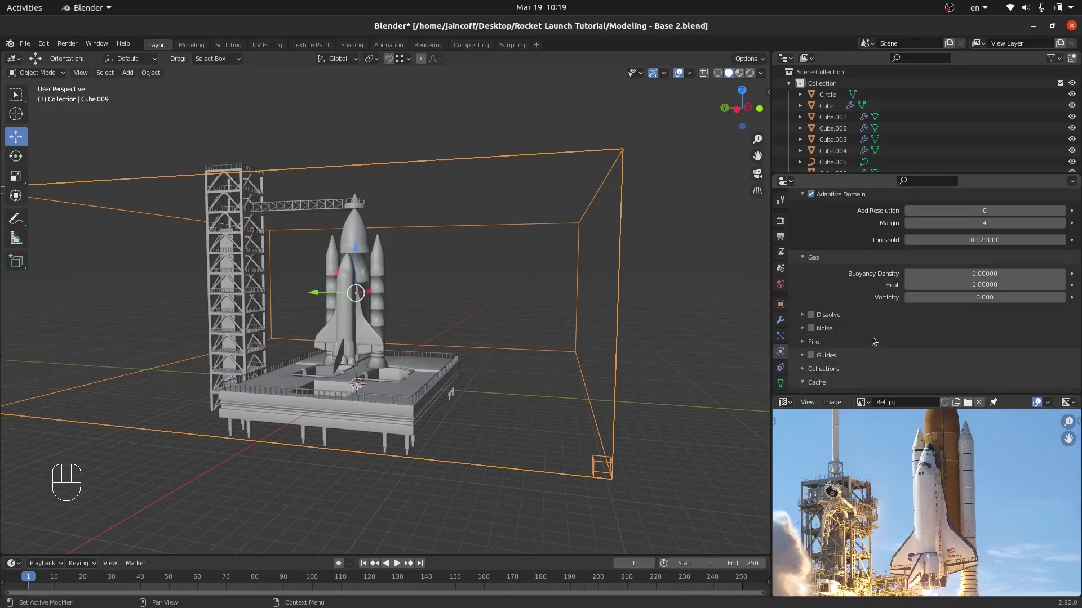
scroll(872, 338, "up", 6)
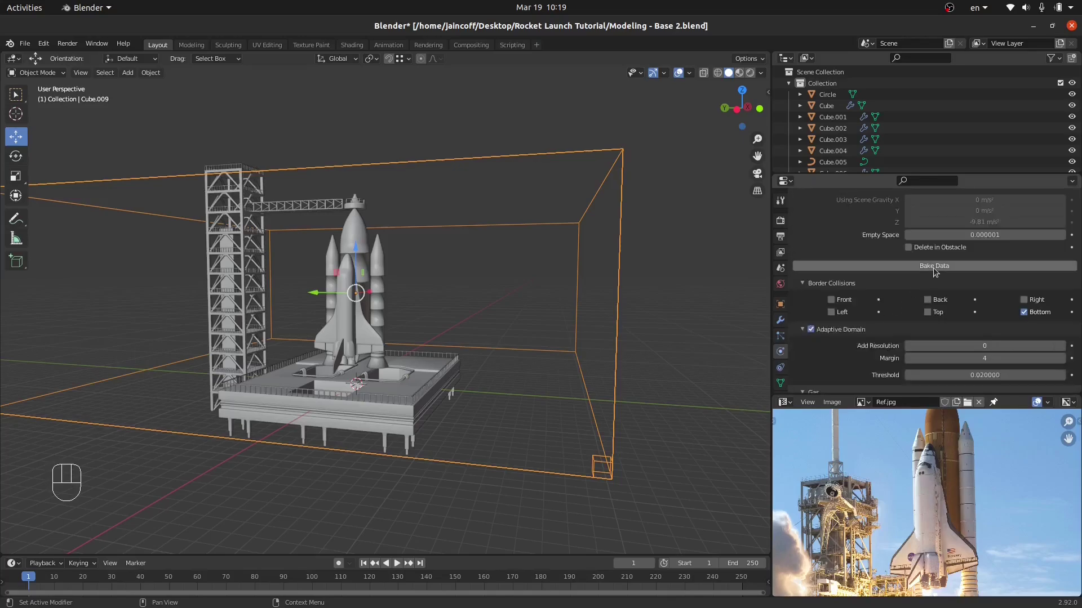
Select the rocket tank with boosters and the shuttle, and raise them above the launch pad by about 3.46 m and another 4.33 m
middle_click_drag(516, 337, 579, 297)
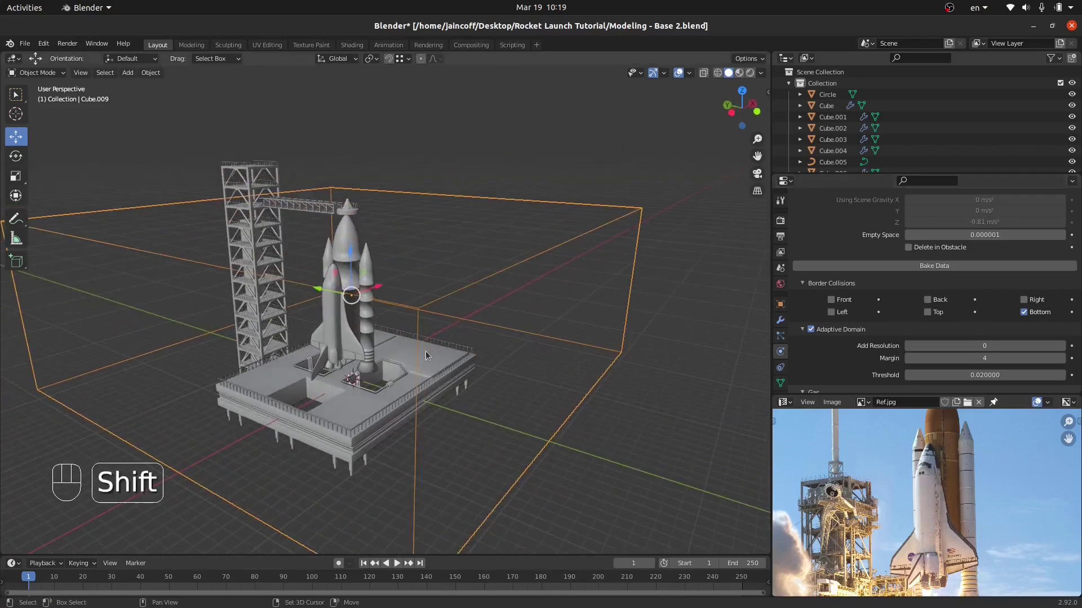
middle_click_drag(424, 350, 452, 349, "shift")
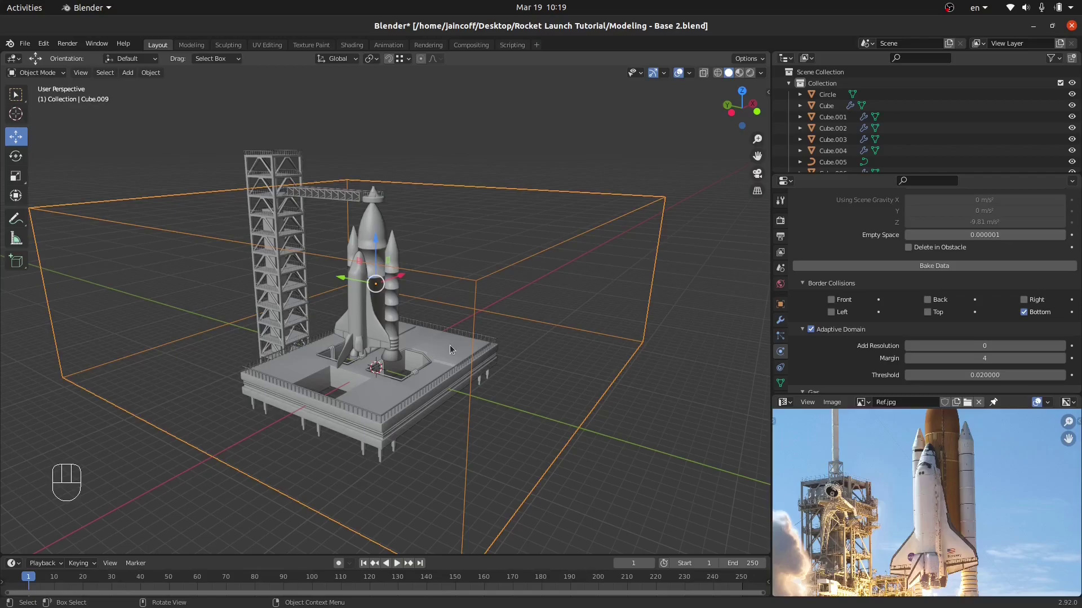
middle_click_drag(445, 349, 390, 309)
scroll(364, 338, "up", 4)
left_click(390, 310)
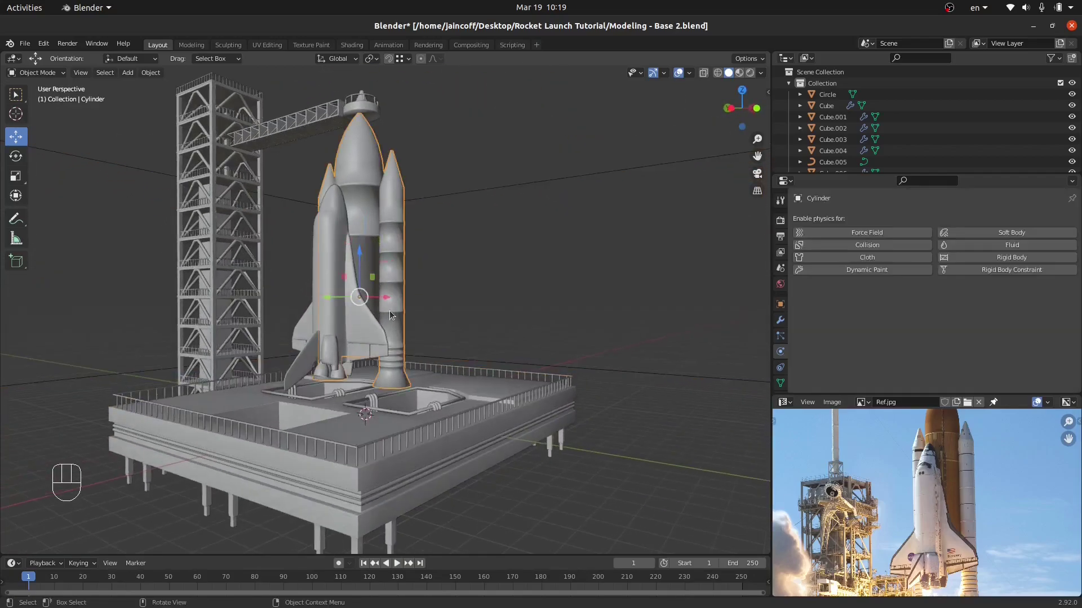
left_click(334, 238, "shift")
left_click_drag(345, 248, 344, 209)
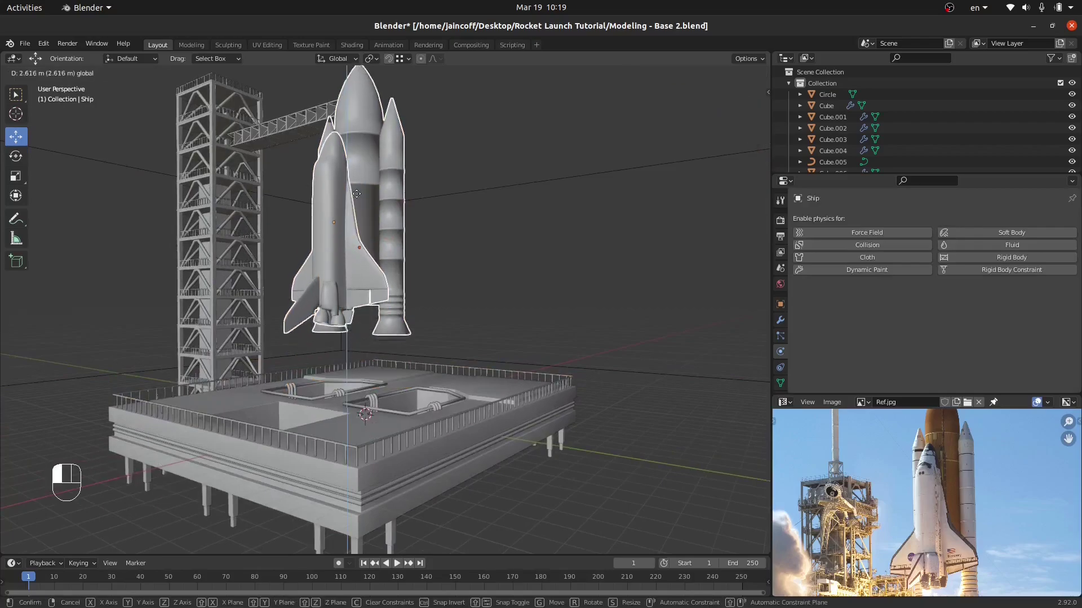
middle_click_drag(344, 208, 347, 329, "shift")
left_click_drag(342, 324, 342, 242)
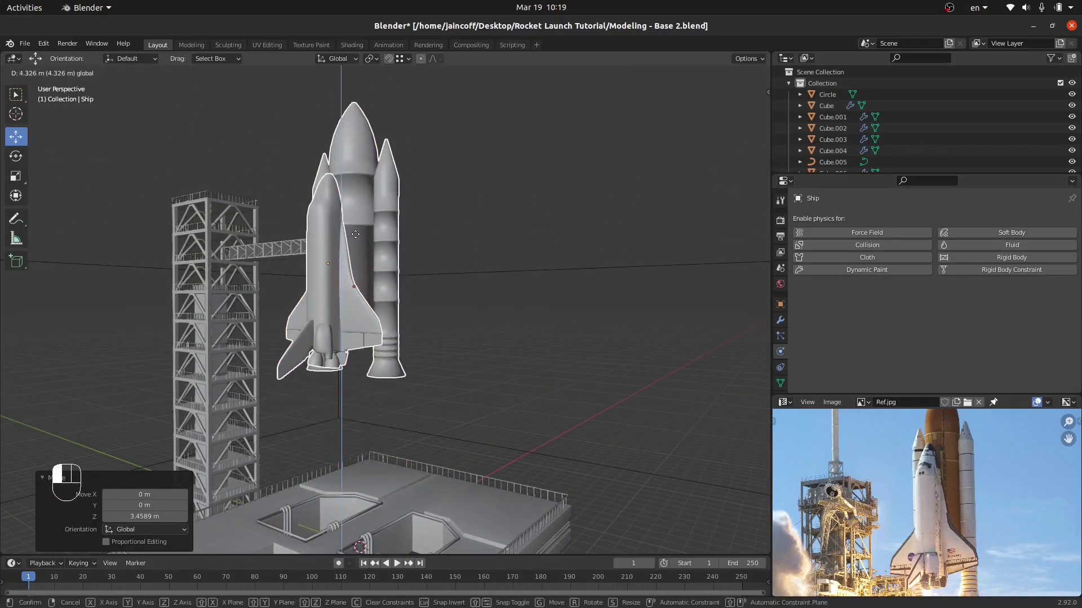
middle_click_drag(342, 242, 367, 272)
scroll(367, 272, "down", 3)
scroll(340, 355, "up", 2)
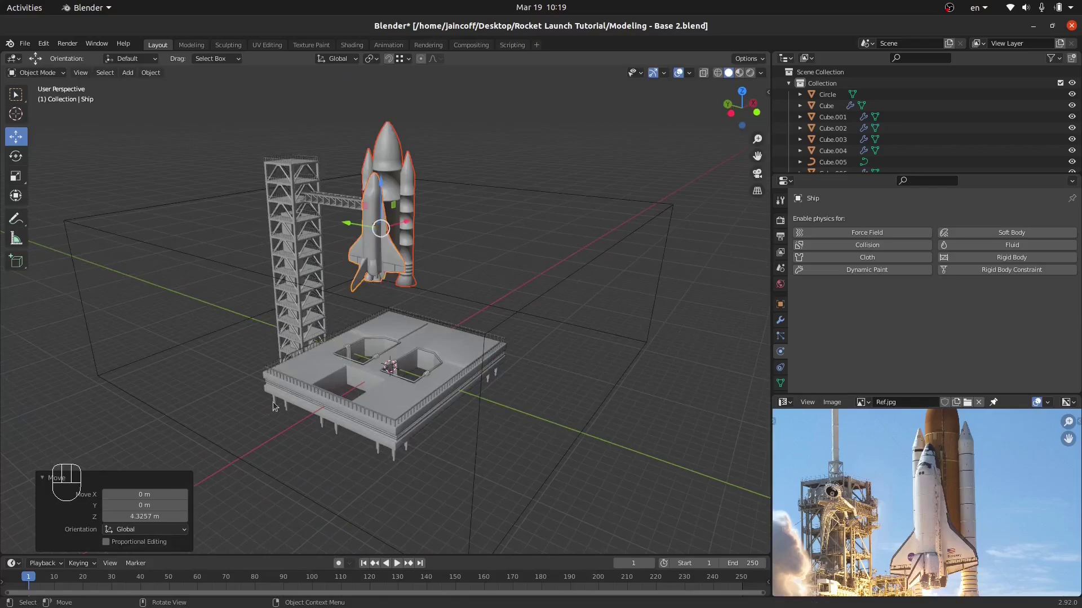
Hide the launch tower, the platform with its railings and the access arm
middle_click_drag(273, 401, 282, 372)
left_click_drag(243, 304, 291, 351)
middle_click_drag(292, 350, 325, 368)
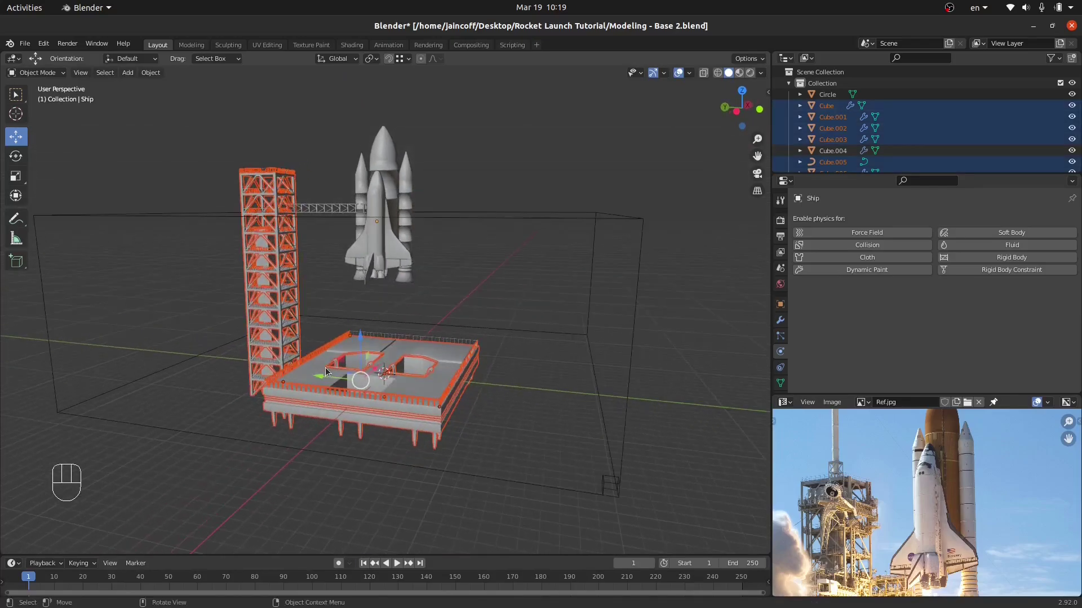
key("h")
left_click(407, 345)
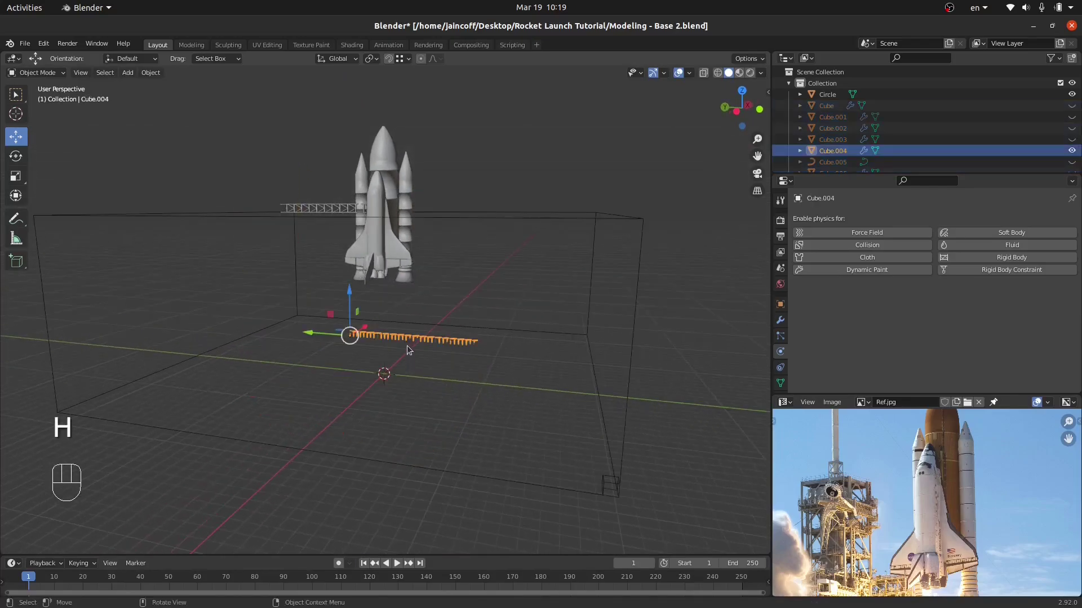
key("h")
left_click(330, 210)
key("h")
Select the tank with boosters and the shuttle, and raise them about another 4.2 m along Z in the right side view
middle_click_drag(331, 211, 552, 237)
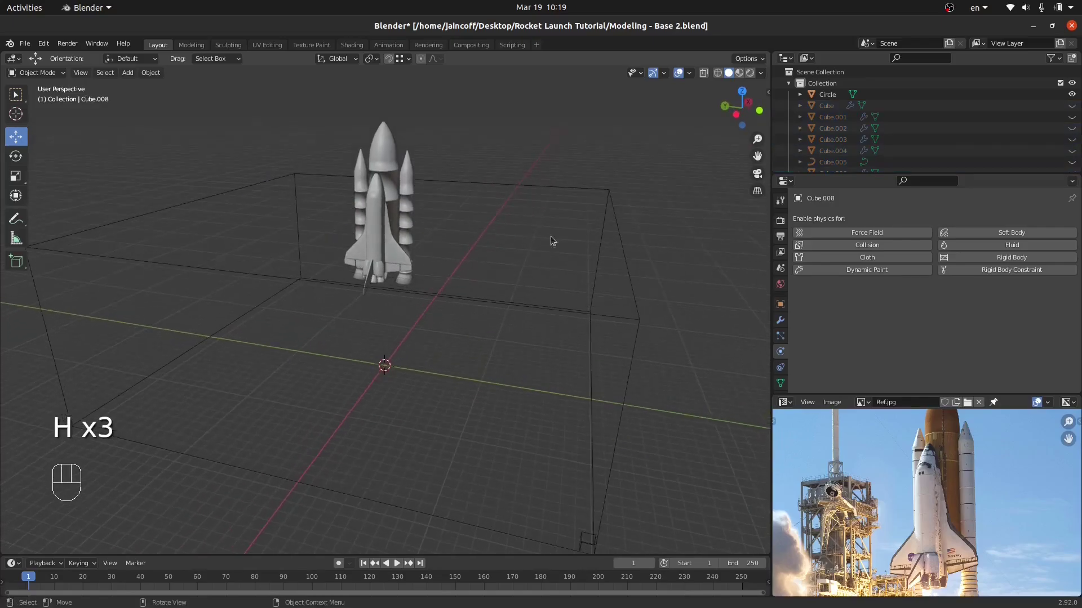
scroll(456, 390, "up", 5)
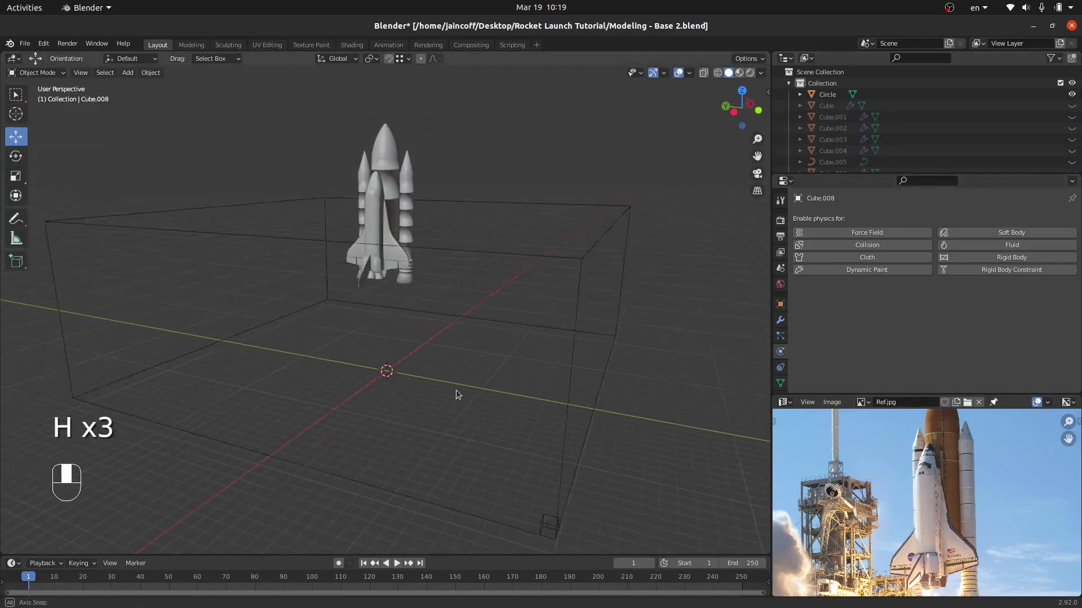
left_click(417, 247)
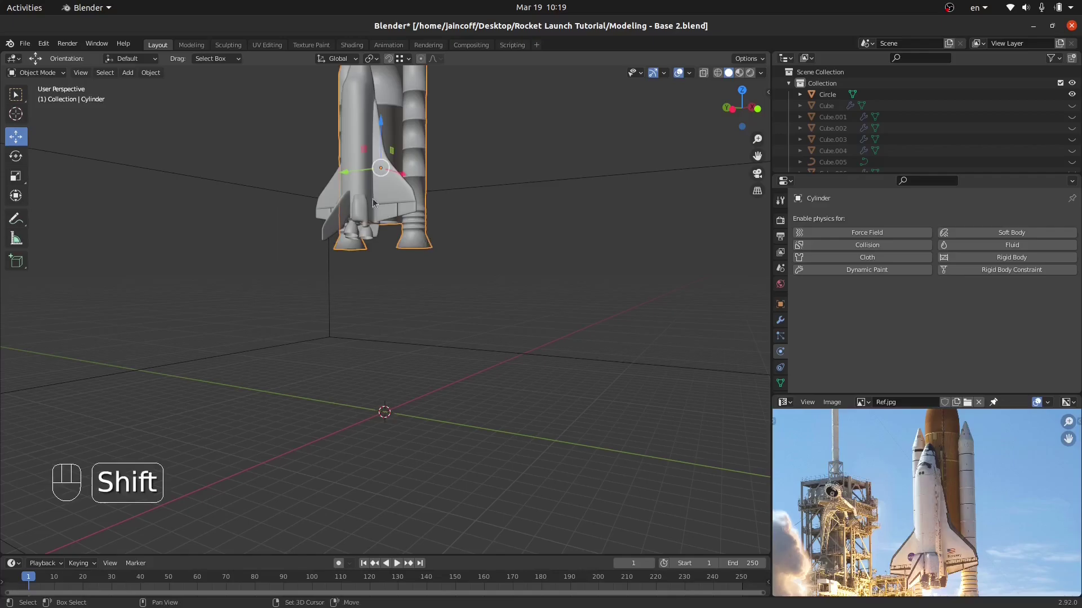
left_click(367, 199, "shift")
key("KP_3")
middle_click_drag(375, 203, 384, 237, "shift")
left_click_drag(397, 249, 398, 173)
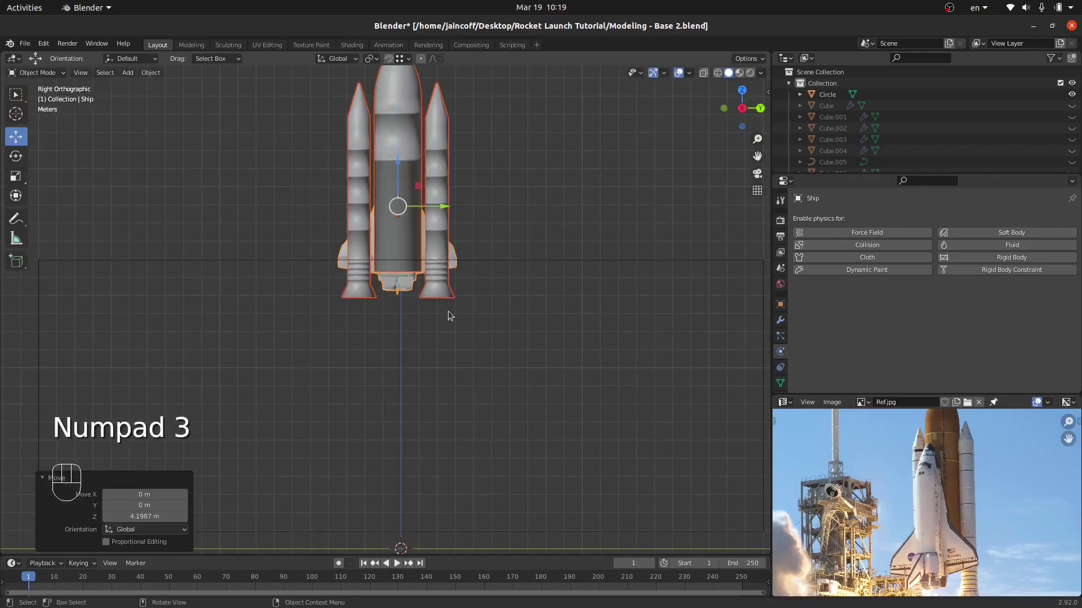
Enter Edit Mode and select the edge loop around the opening at the underside of the central tank
middle_click_drag(266, 307, 374, 251)
scroll(293, 293, "up", 3)
key("Tab")
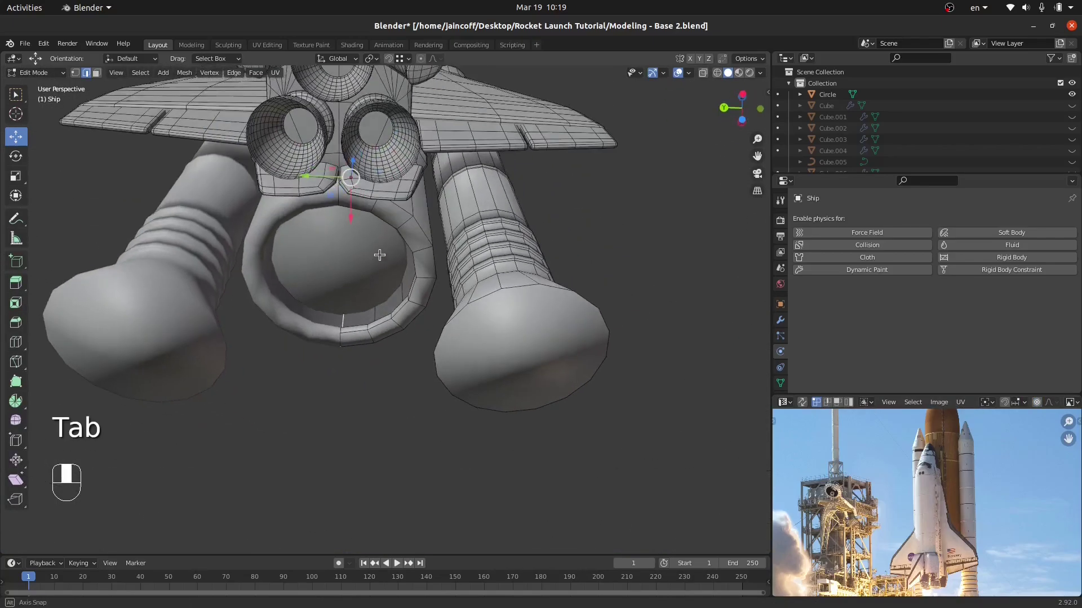
left_click(97, 73)
left_click(372, 283)
scroll(370, 261, "up", 2)
middle_click_drag(365, 265, 374, 296)
left_click(85, 73)
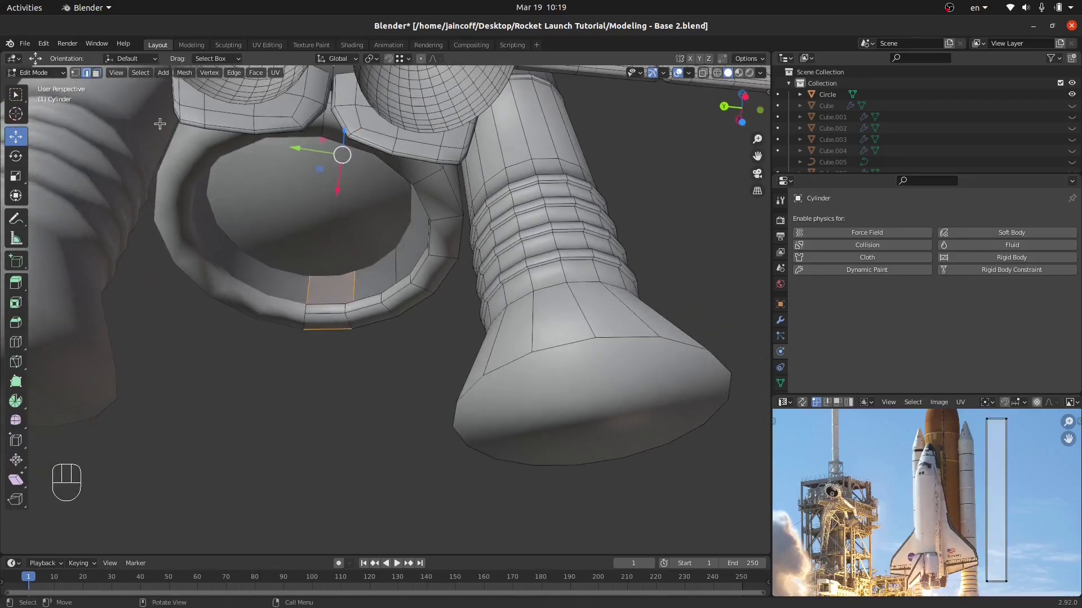
left_click(367, 306, "alt")
Duplicate the selected edge loop, lower the copy below the tank and fill it with a face to form a disc
key("shift+d")
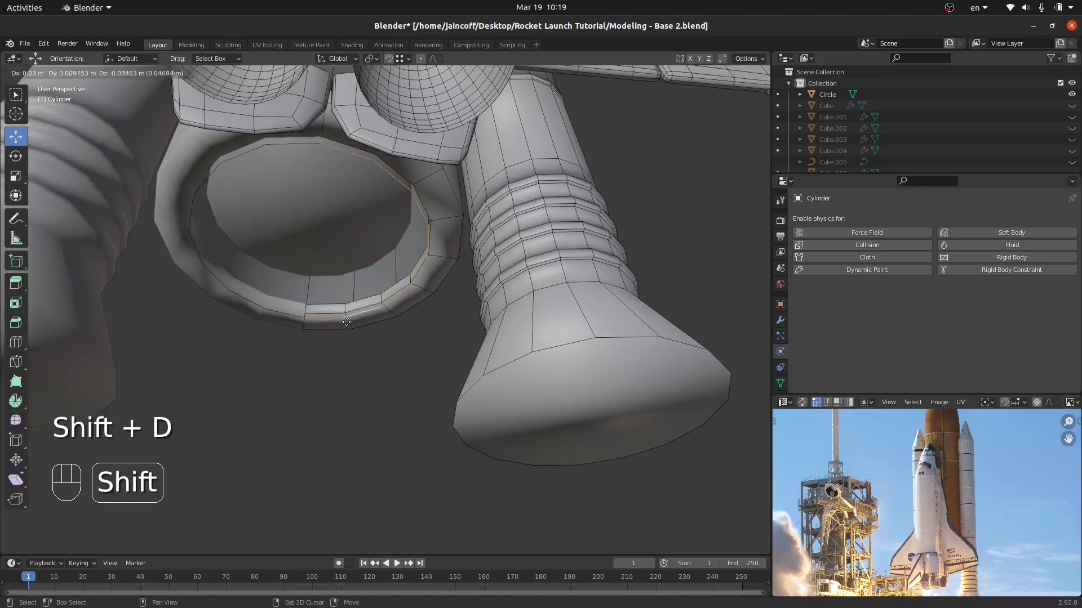
right_click(352, 329)
middle_click_drag(352, 330, 378, 219)
left_click_drag(377, 195, 377, 302)
key("f")
key("Tab")
middle_click_drag(367, 316, 357, 330)
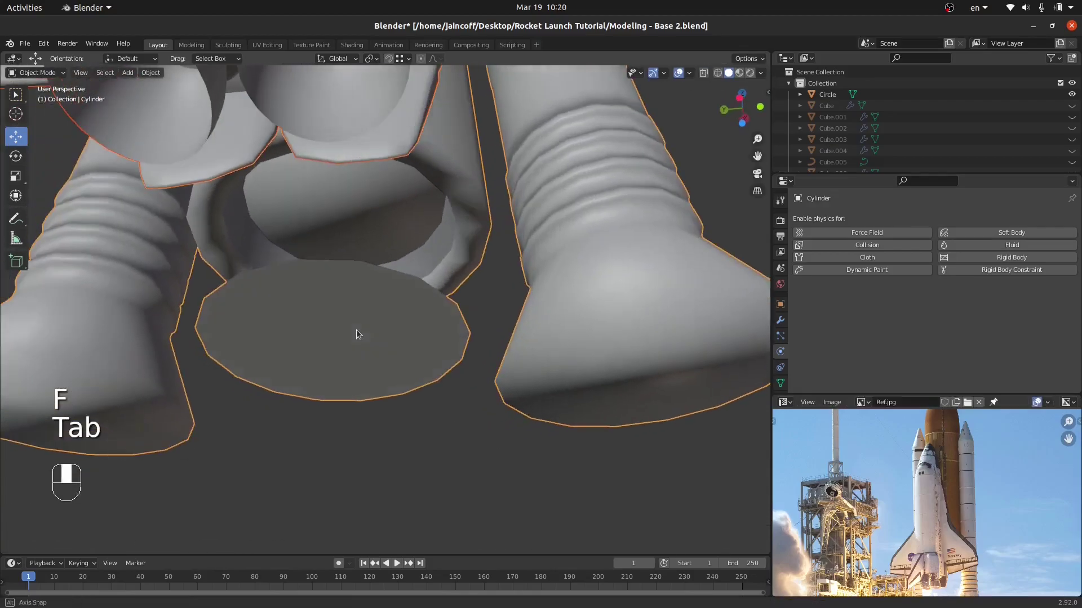
Separate the disc from the rocket mesh into its own object and select it in Object Mode
key("Tab")
key("p")
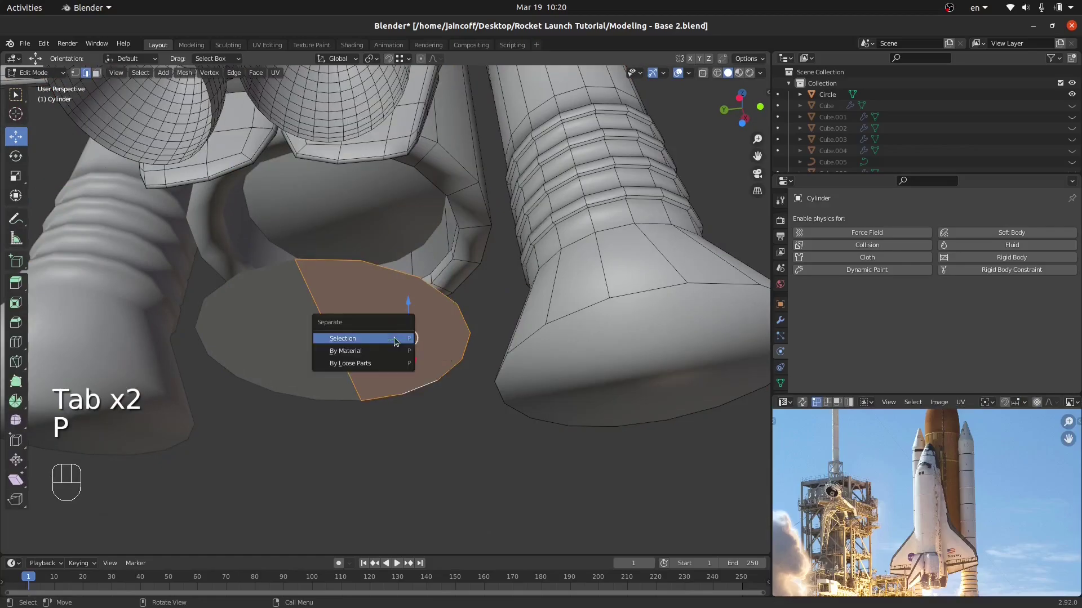
left_click(394, 337)
key("Tab")
left_click(396, 340)
Move the disc up 1.221 m along Z into the opening at the tank's underside
scroll(394, 355, "down", 6)
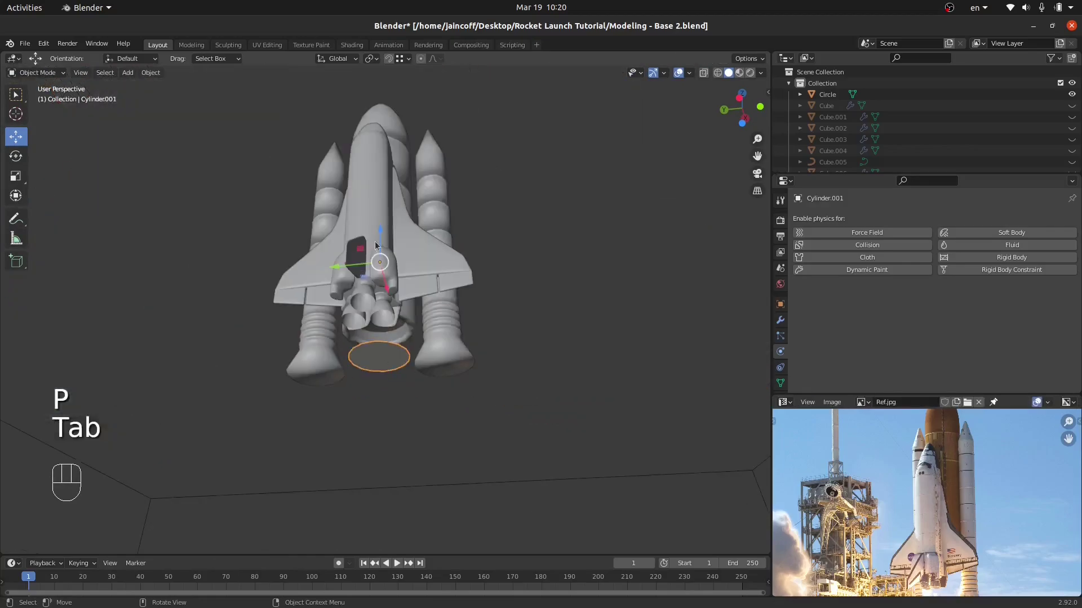
key("g")
key("z")
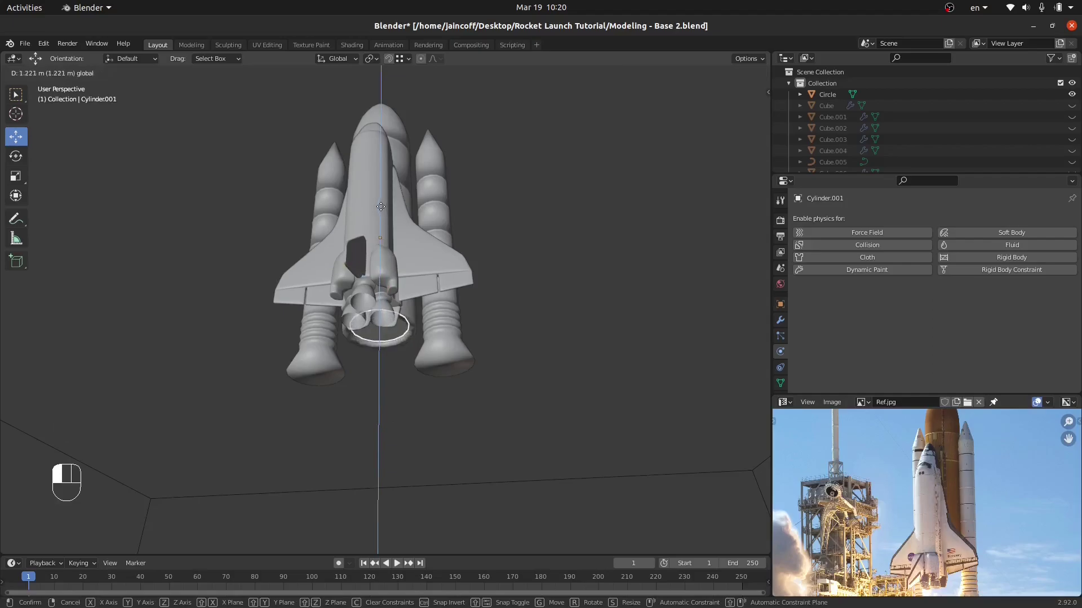
left_click(381, 220)
scroll(375, 321, "up", 5)
middle_click_drag(414, 319, 416, 319)
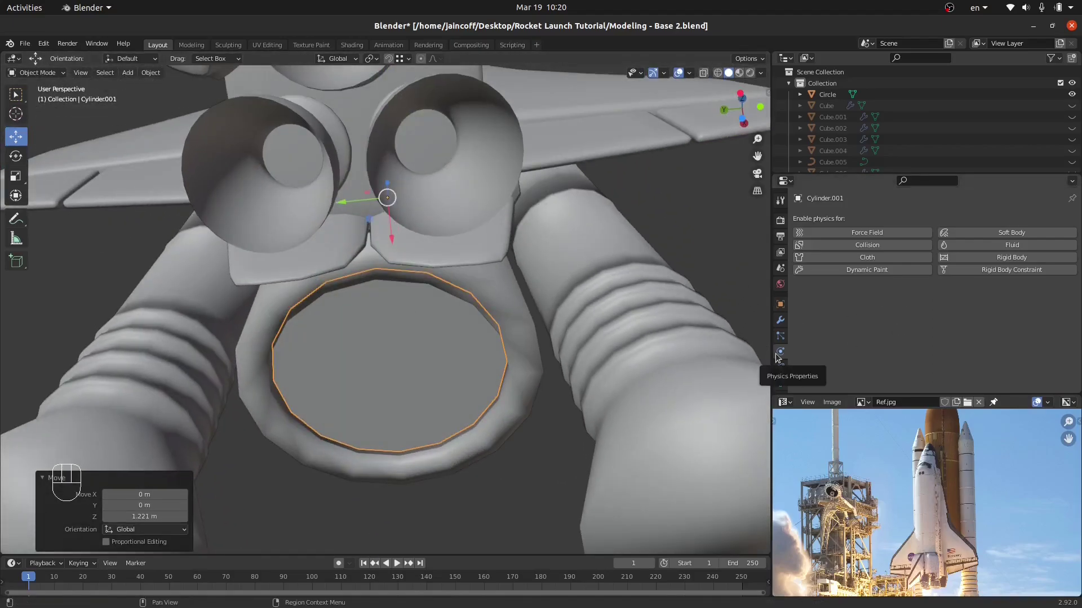
Enable Fluid physics on the disc and set its fluid type to Flow
left_click(1015, 246)
left_click(963, 304)
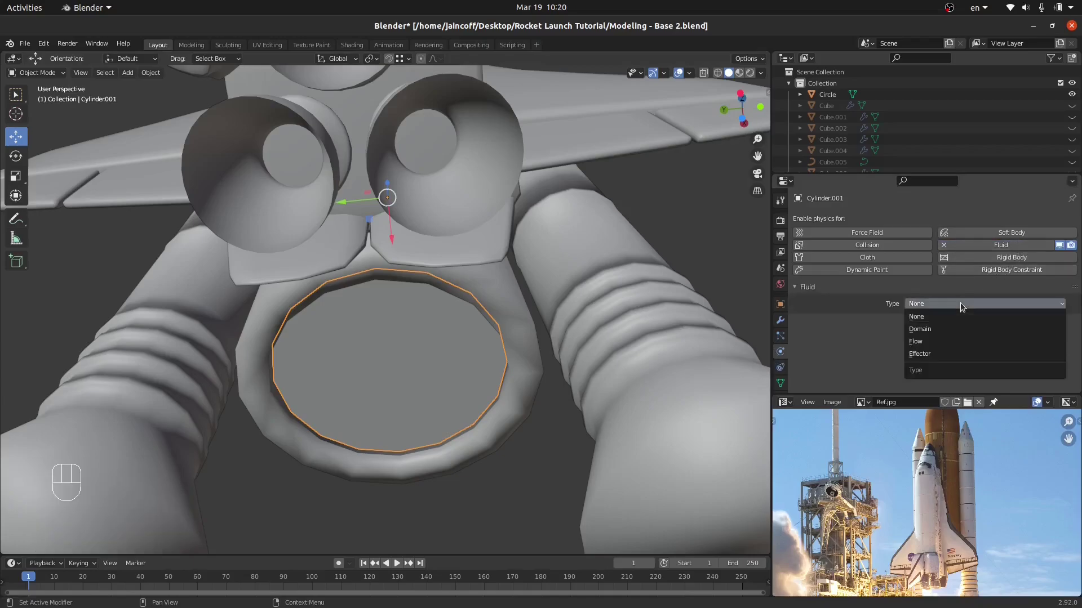
left_click(915, 341)
scroll(886, 317, "down", 3)
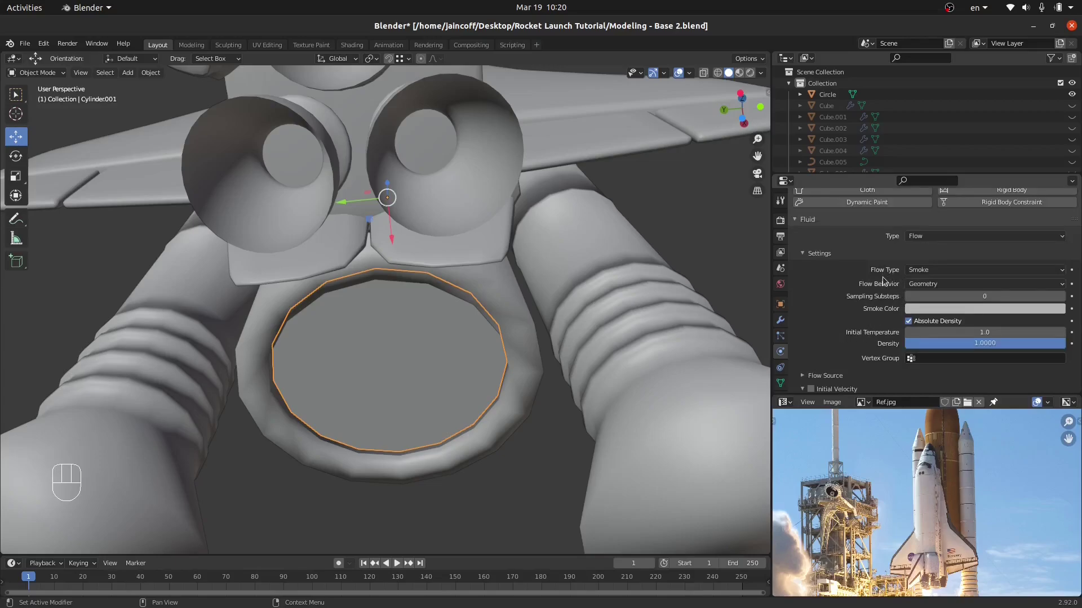
Set the disc's Flow Type to Fire + Smoke and its Flow Behavior to Inflow
left_click(949, 271)
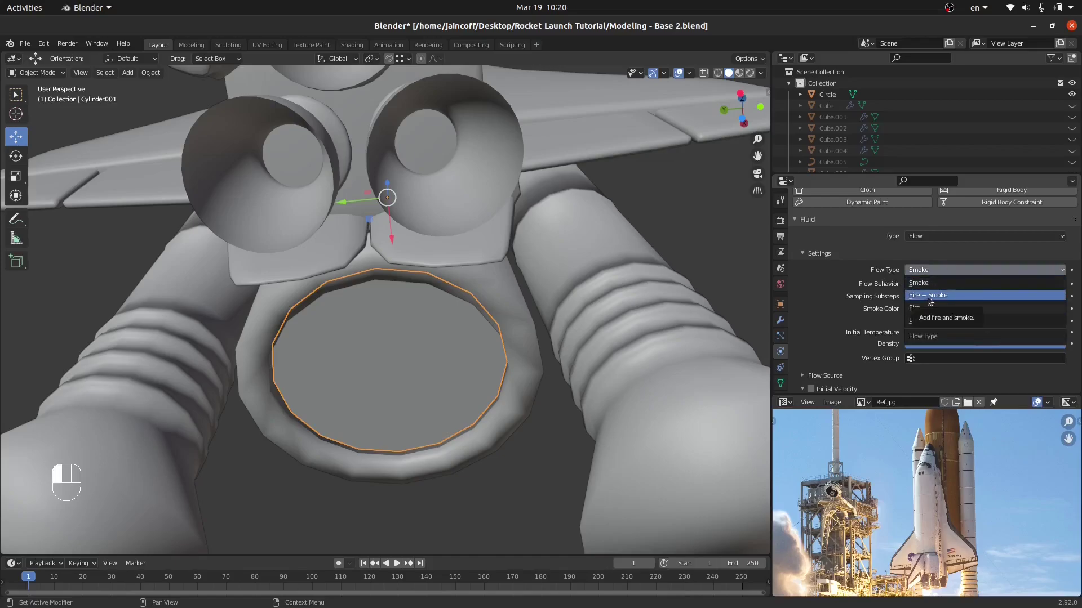
left_click(929, 296)
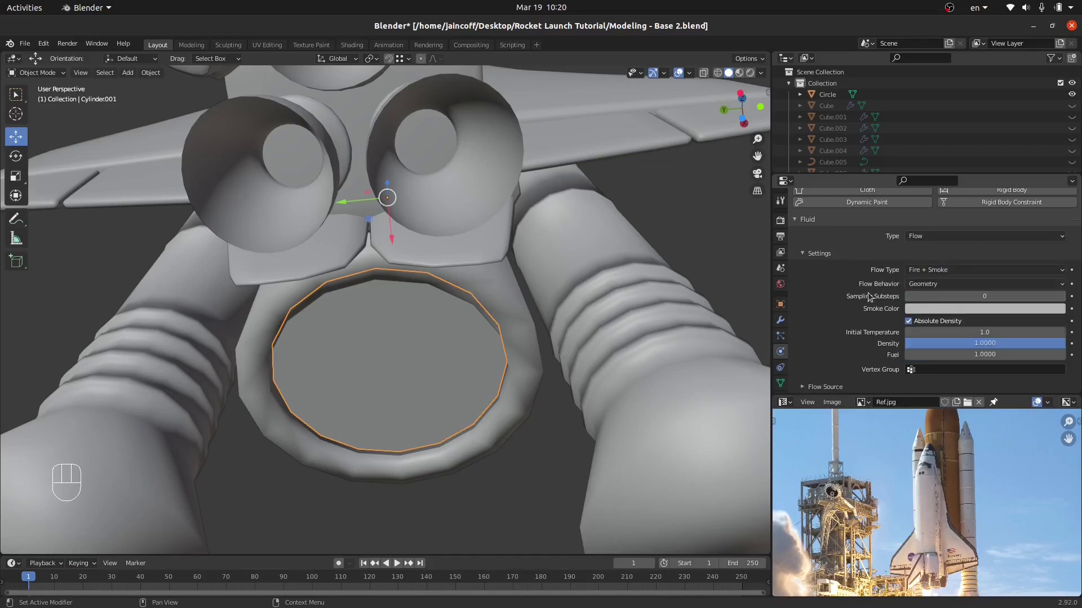
left_click(948, 285)
left_click(940, 296)
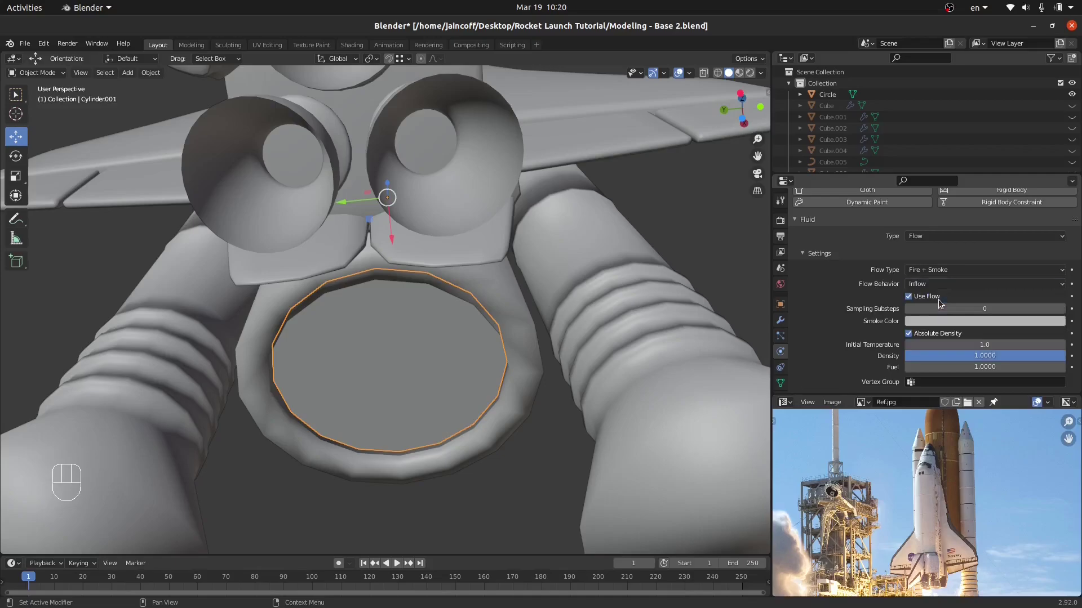
left_click(933, 286)
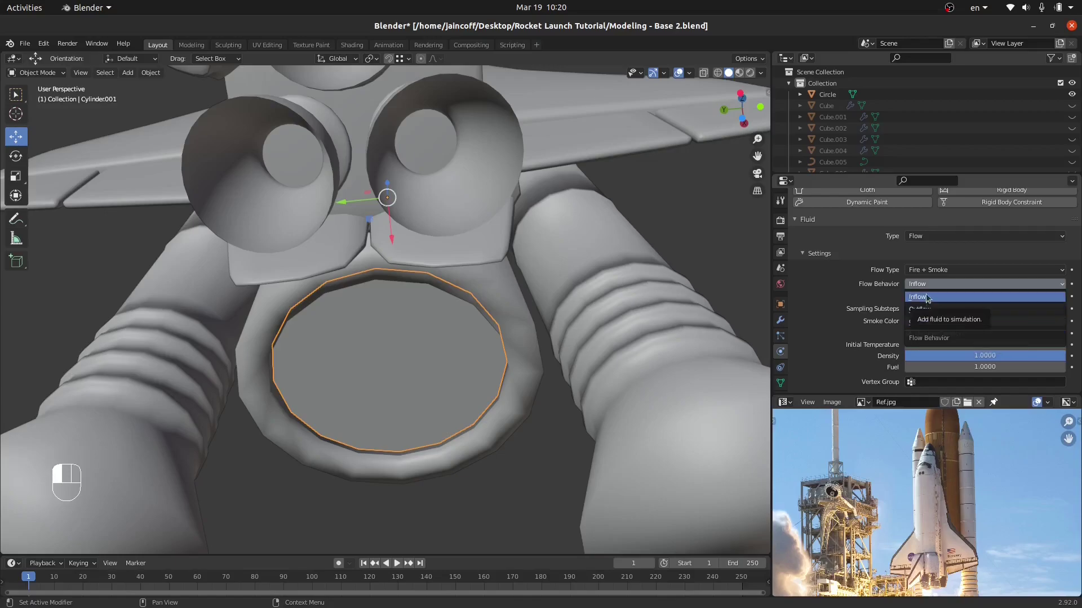
left_click(927, 298)
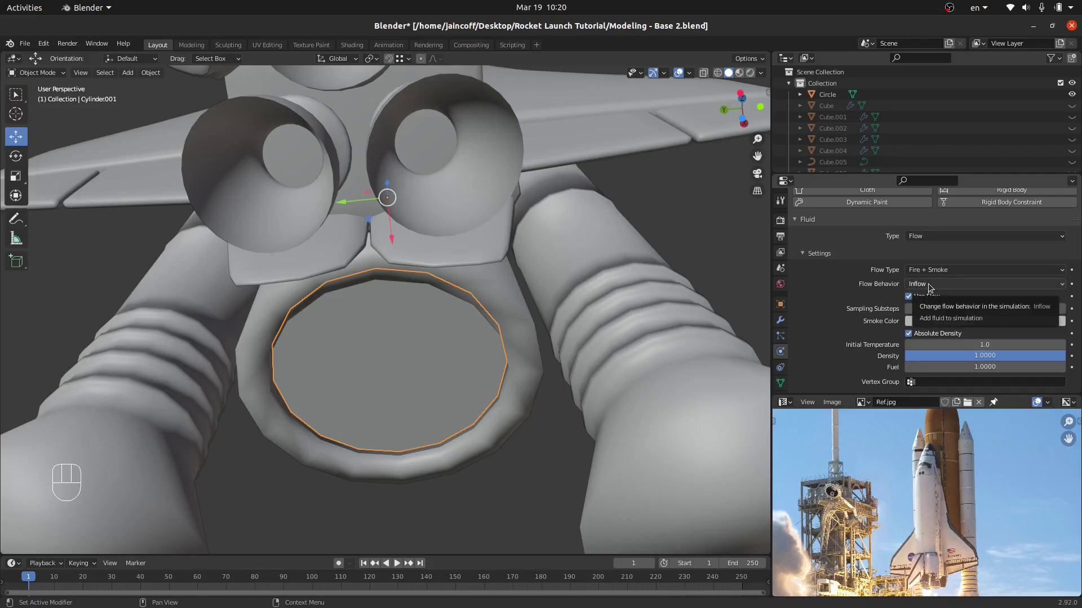
Review the disc's flow settings, including Initial Temperature, Density, Fuel and Initial Velocity
middle_click_drag(496, 293, 467, 360)
scroll(491, 428, "down", 8)
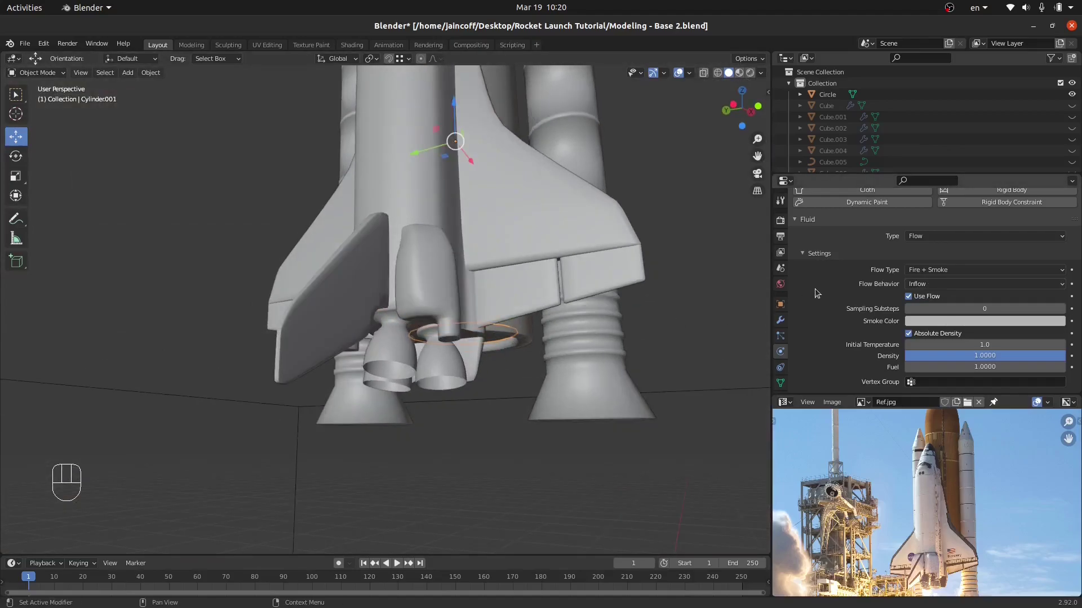
scroll(843, 319, "down", 3)
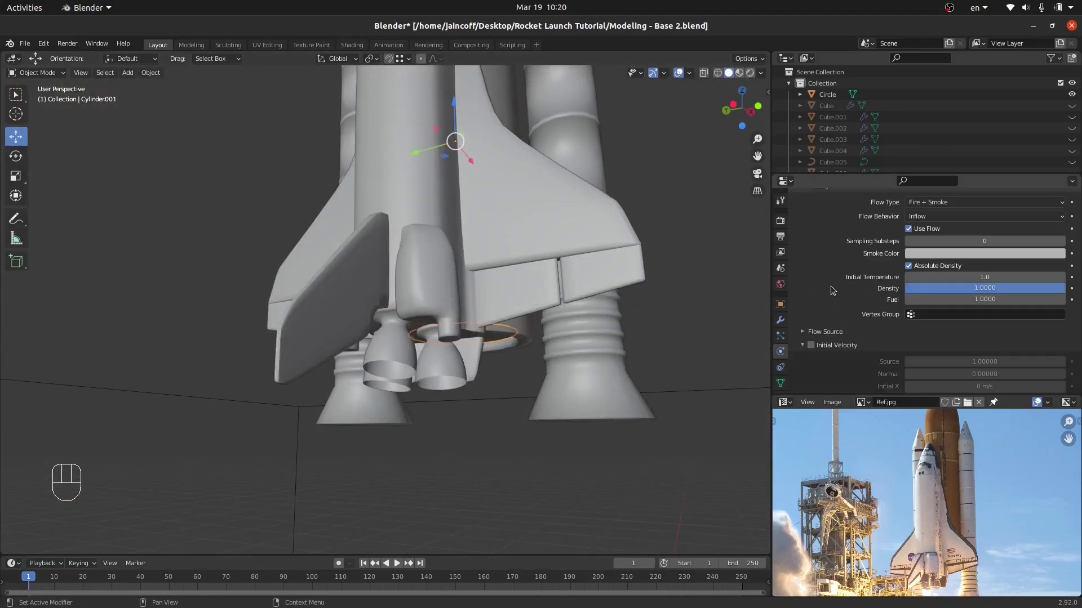
left_click(921, 303)
left_click_drag(921, 299, 904, 299)
scroll(901, 331, "down", 2)
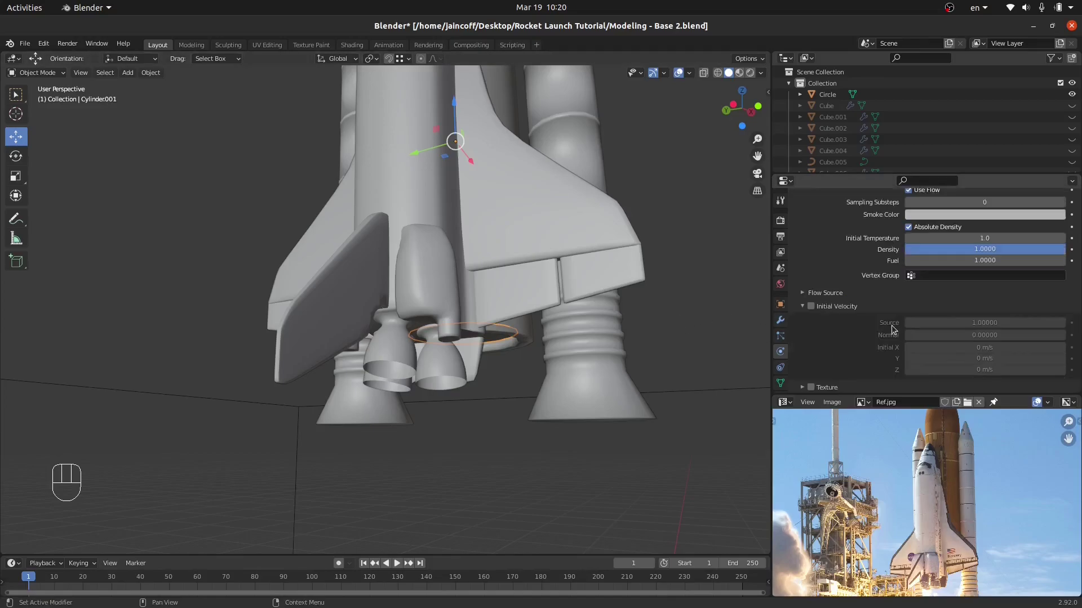
scroll(883, 328, "up", 8)
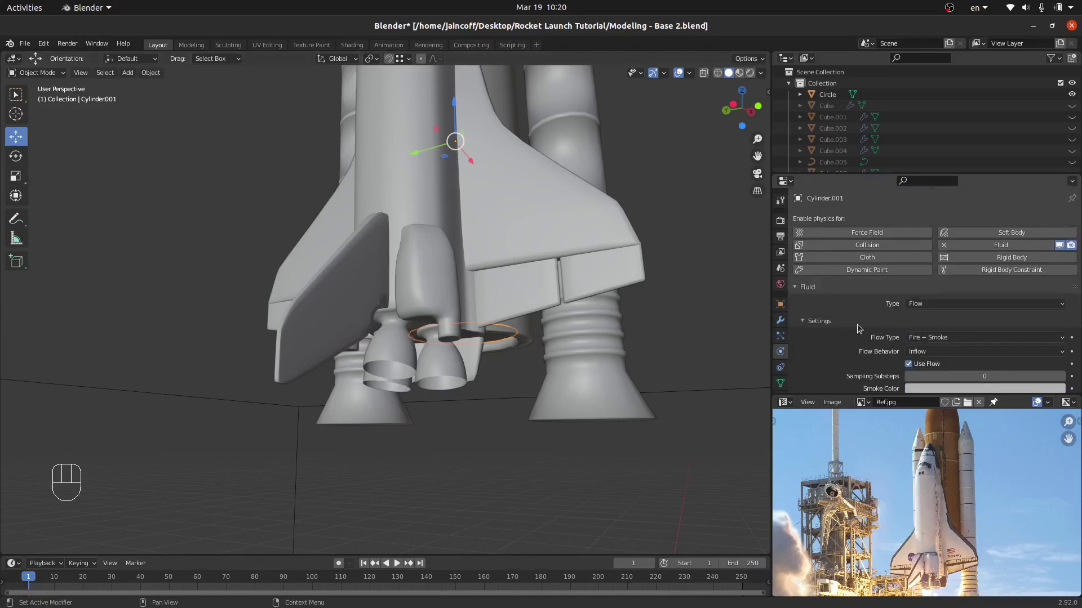
Select the fluid domain box, bake its data and stop the bake partway, and make the timeline slightly taller
middle_click_drag(428, 293, 347, 275)
scroll(347, 276, "down", 6)
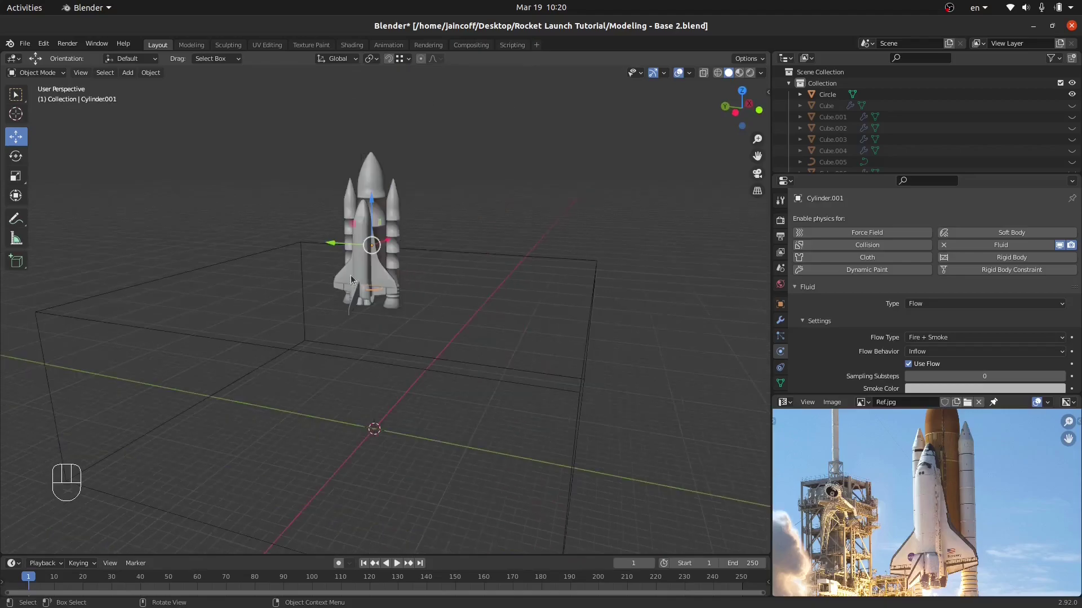
left_click(502, 262)
scroll(425, 331, "down", 2, "shift")
scroll(861, 322, "down", 6)
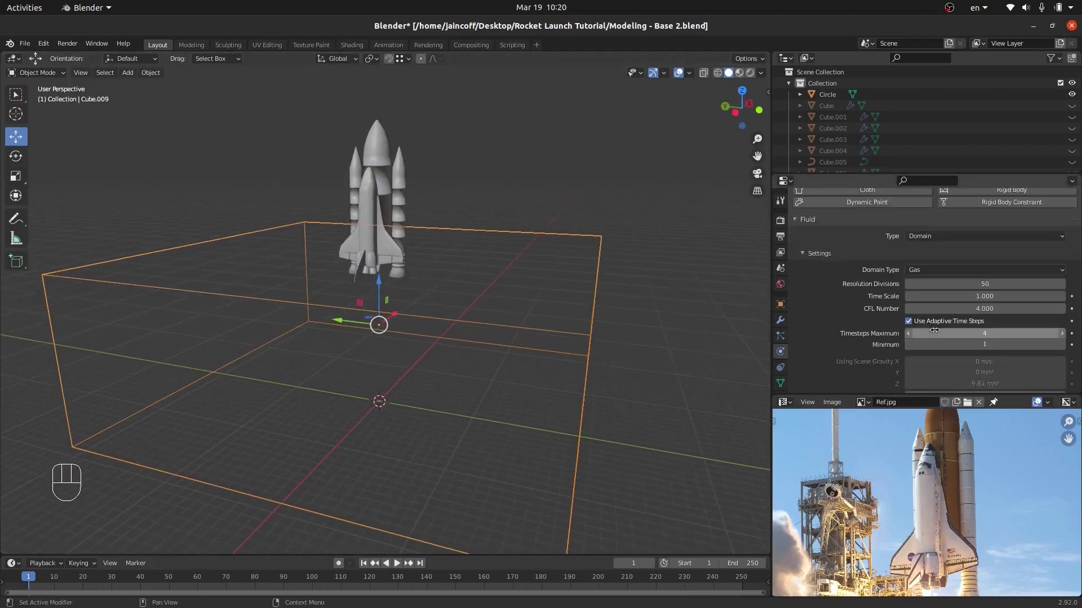
left_click(946, 360)
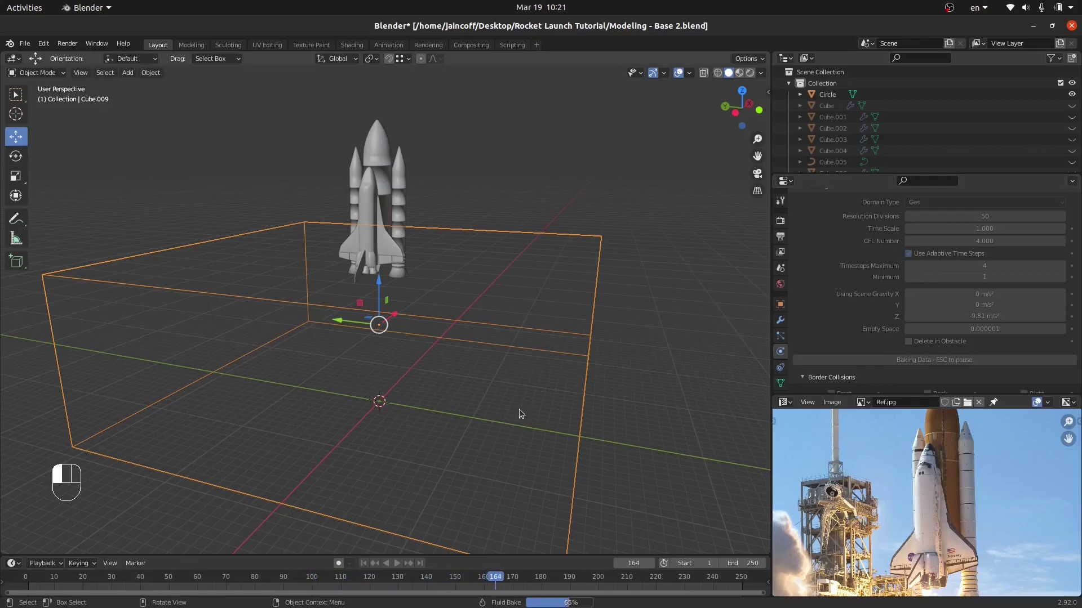
key("Escape")
left_click_drag(477, 555, 479, 532)
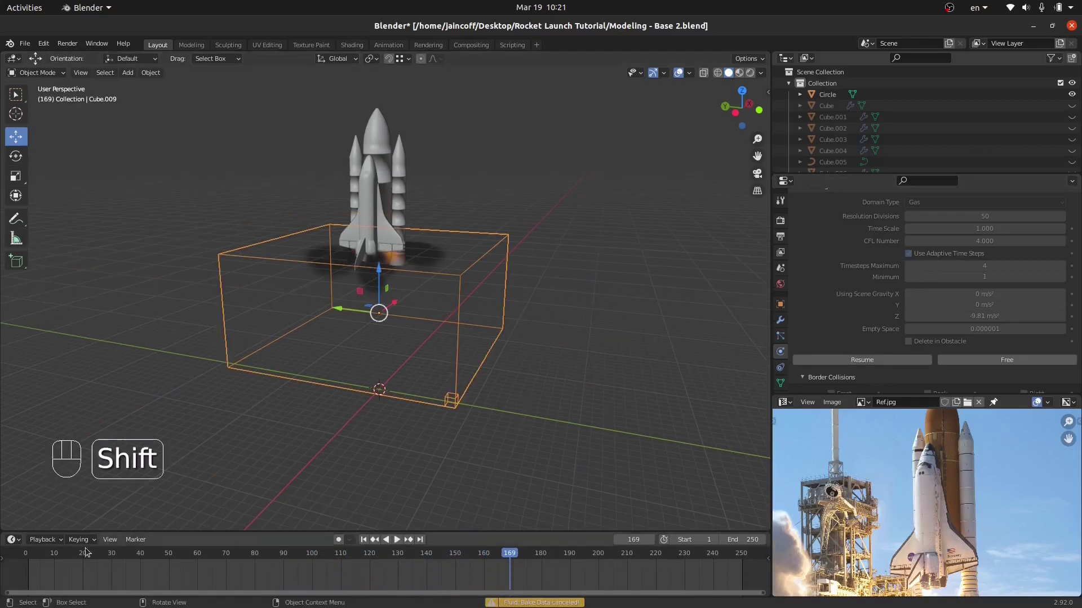
Play the baked simulation from the first frame and examine the fire and smoke beneath the rocket
key("shift+Left")
key("space")
middle_click_drag(477, 316, 451, 293)
scroll(390, 262, "up", 5)
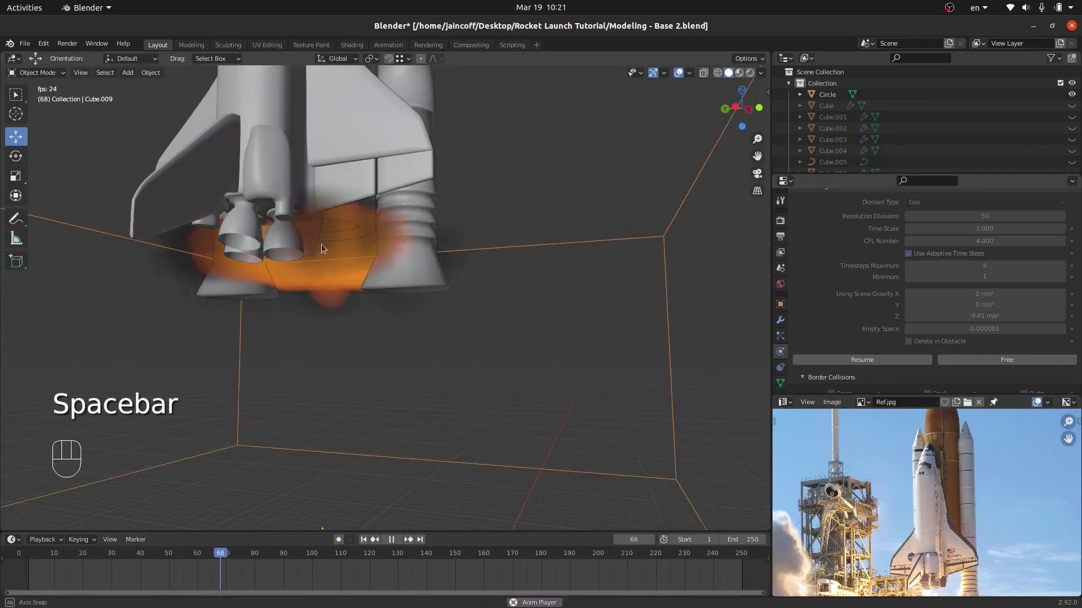
middle_click_drag(321, 244, 563, 309)
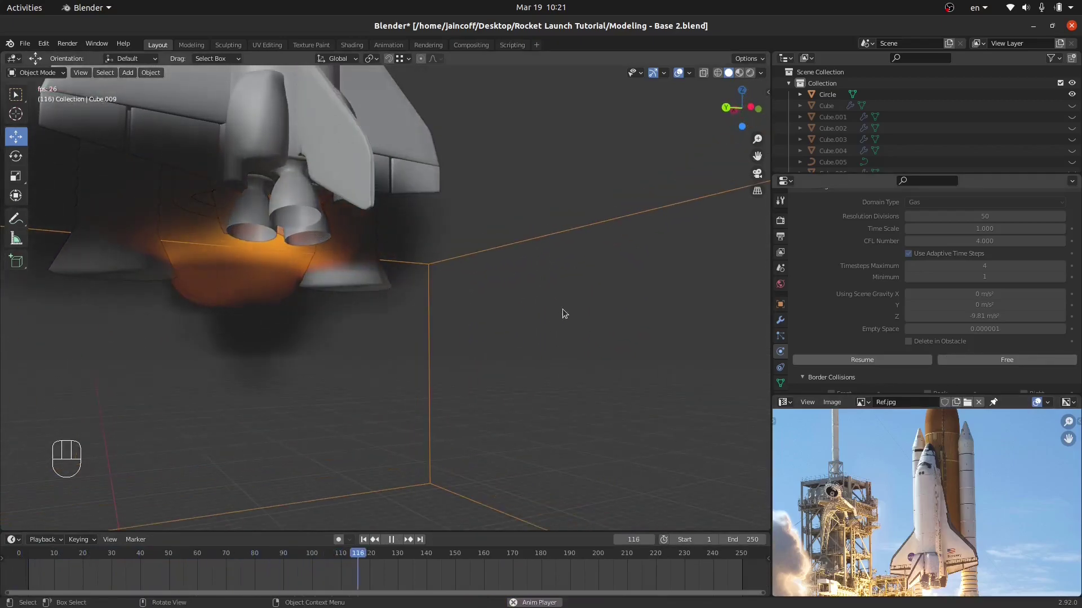
key("space")
scroll(562, 308, "down", 5)
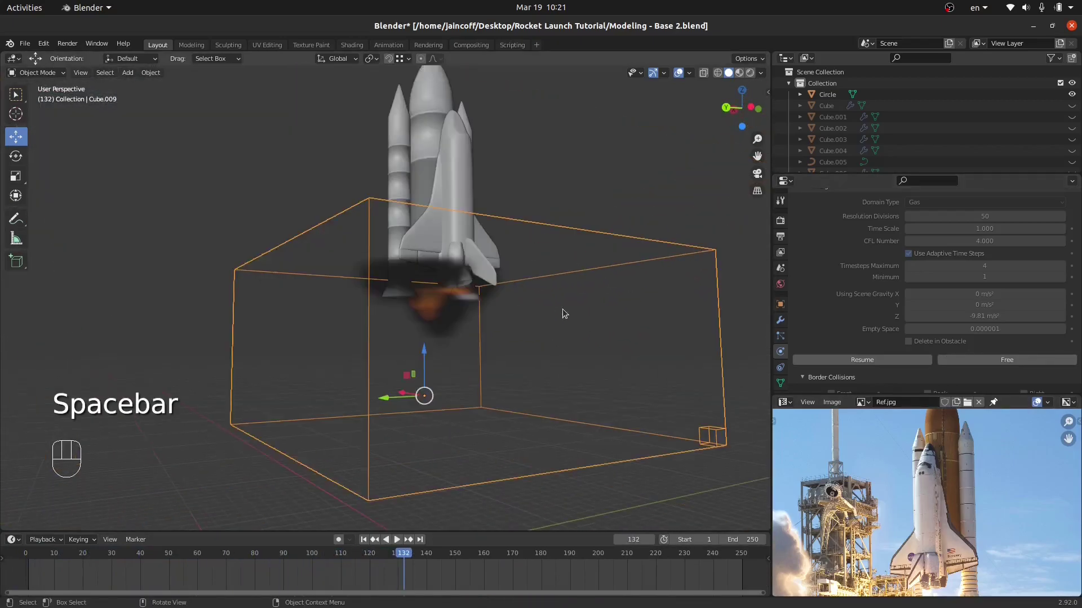
middle_click_drag(560, 306, 531, 321)
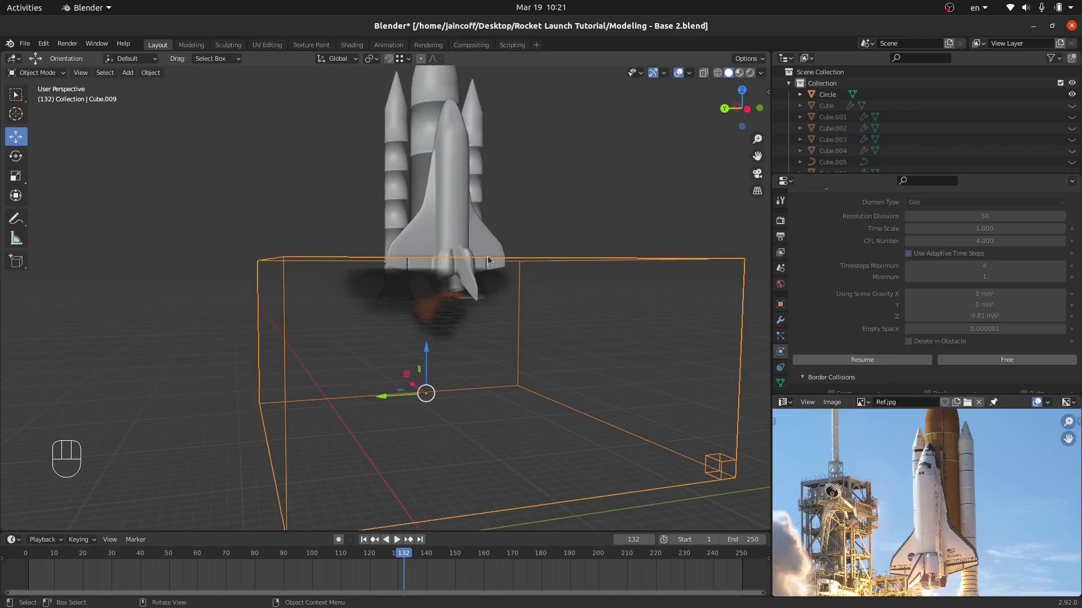
middle_click_drag(488, 256, 465, 280)
Snap the 3D cursor to the Ship object and add a Wind force field there
left_click(442, 217)
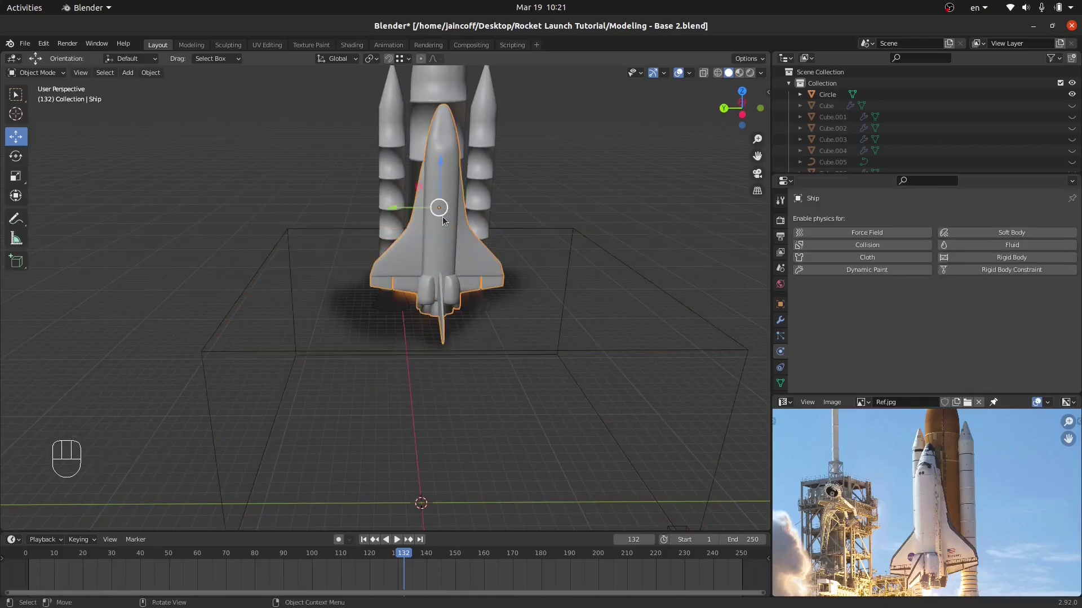
key("shift+s")
left_click(498, 254)
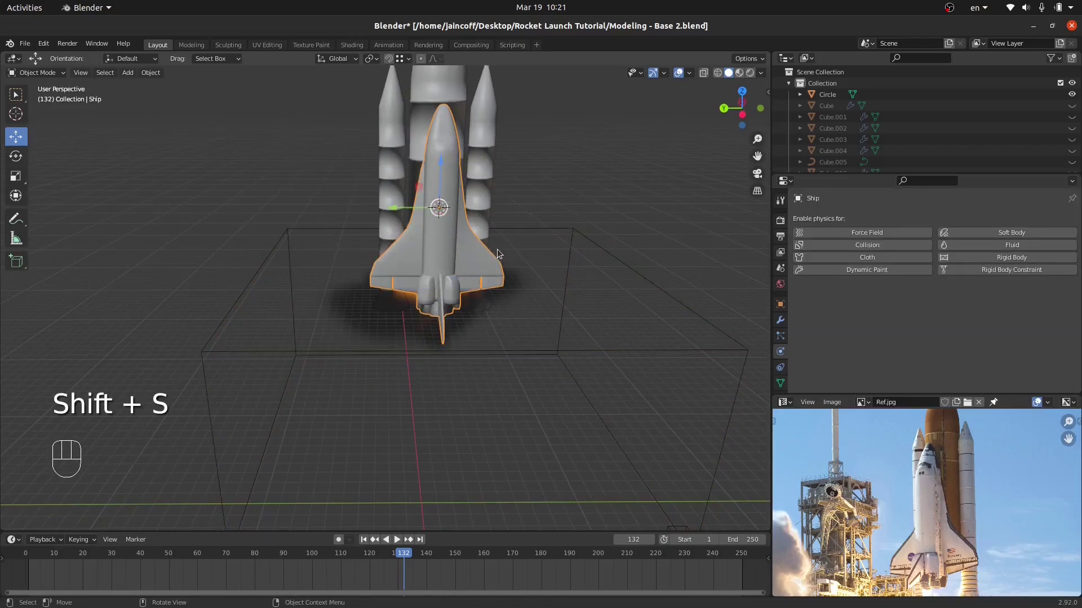
key("shift+a")
mouse_move(483, 450)
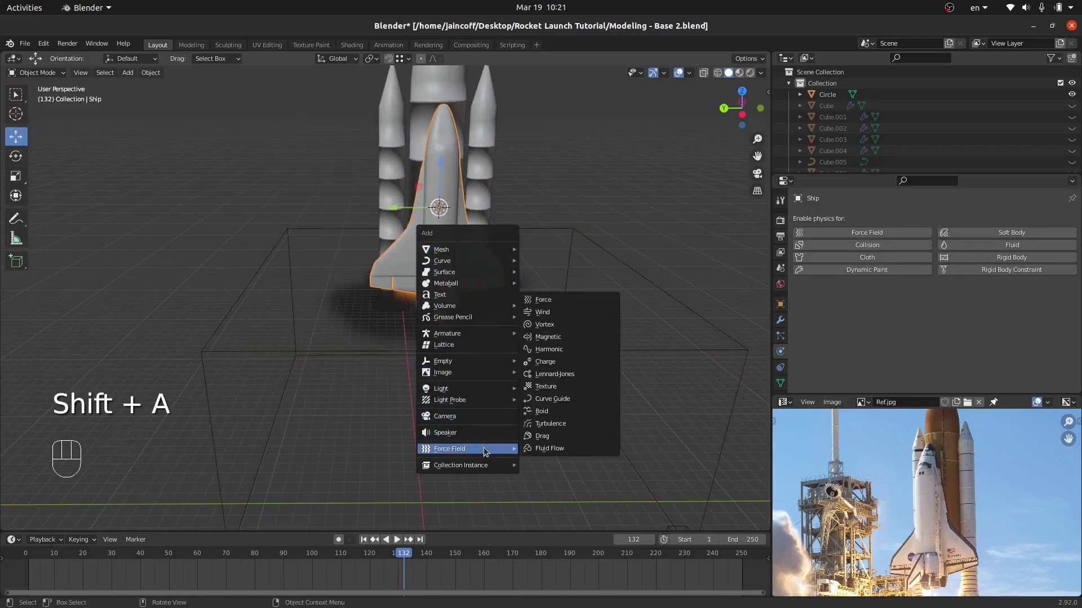
left_click(559, 316)
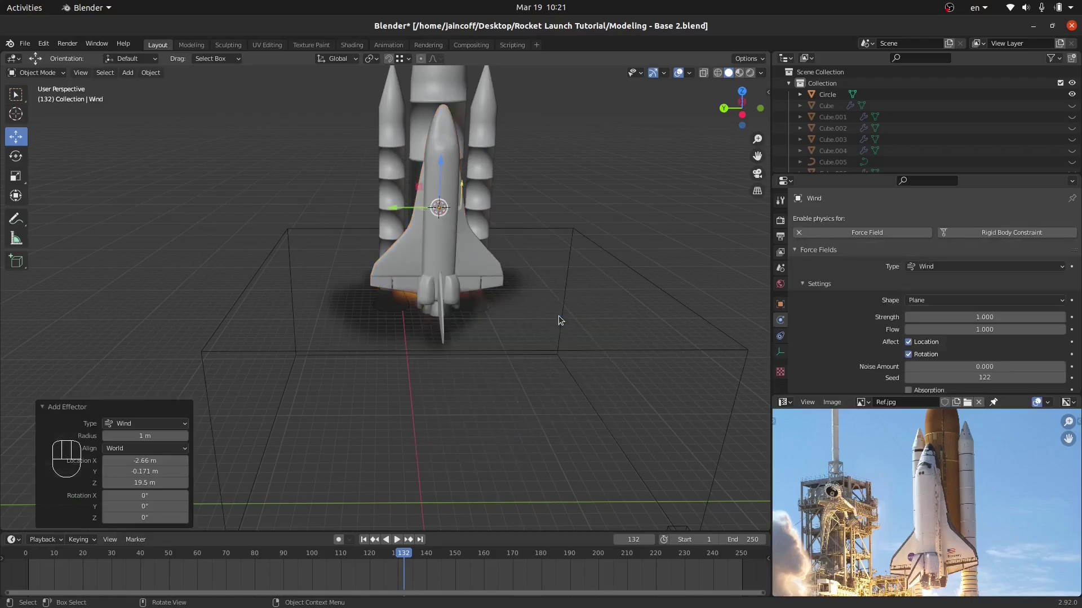
Switch to wireframe shading and rotate the Wind force field 180° about the Y axis so it blows downward
mouse_move(464, 235)
middle_mouse_down()
mouse_move(424, 218)
mouse_move(428, 242)
mouse_move(500, 308)
mouse_move(411, 306)
mouse_move(434, 235)
middle_mouse_up()
scroll(432, 269, "up", 5)
key("z")
left_click(475, 245)
key("KP_Decimal")
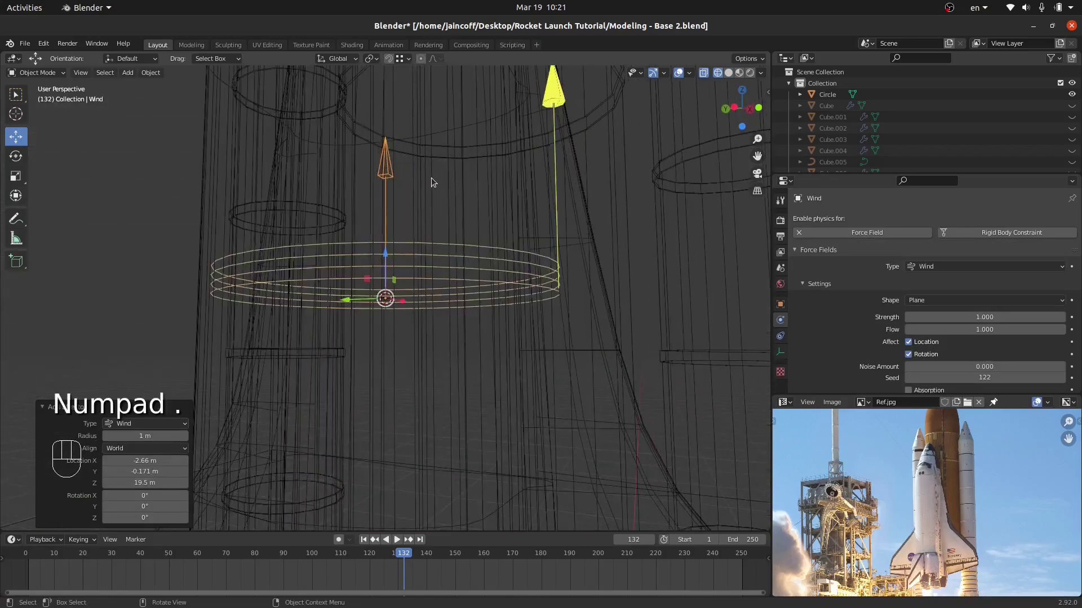
middle_click_drag(431, 178, 518, 250, "shift")
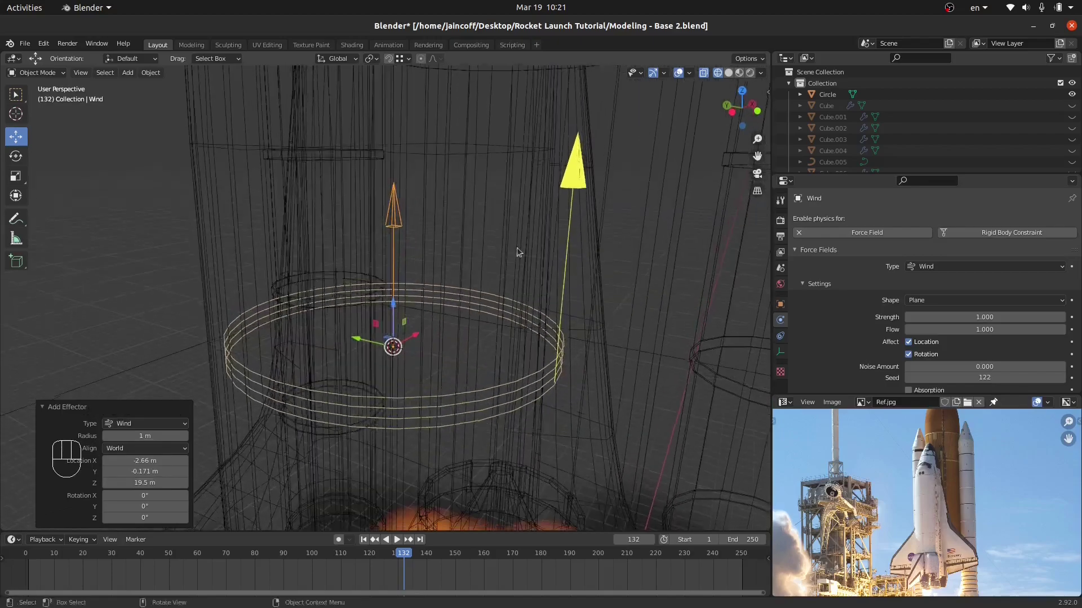
type("r")
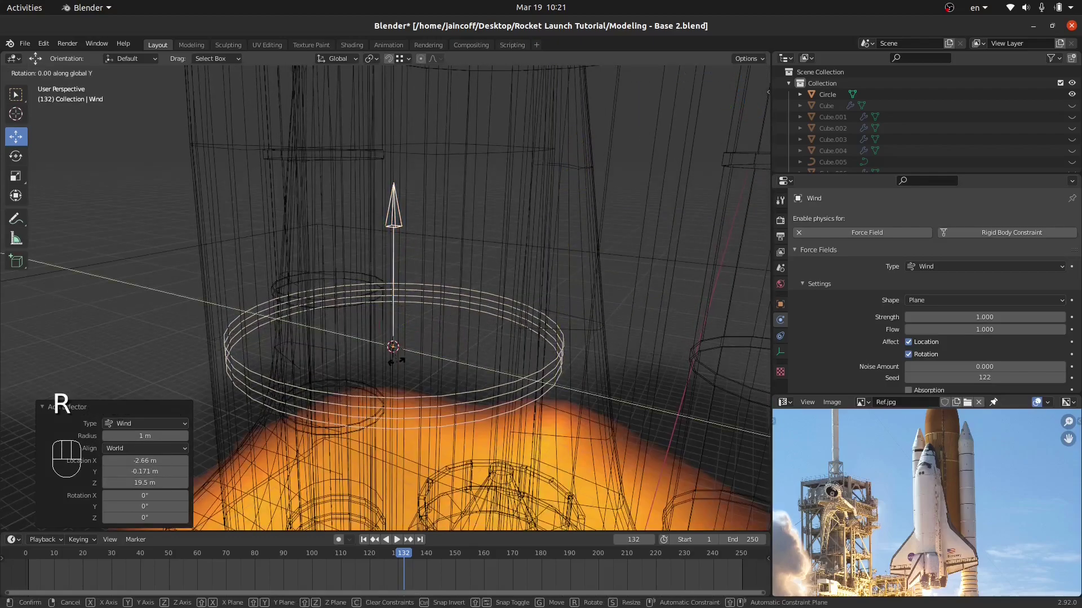
type("y180")
left_click(397, 361)
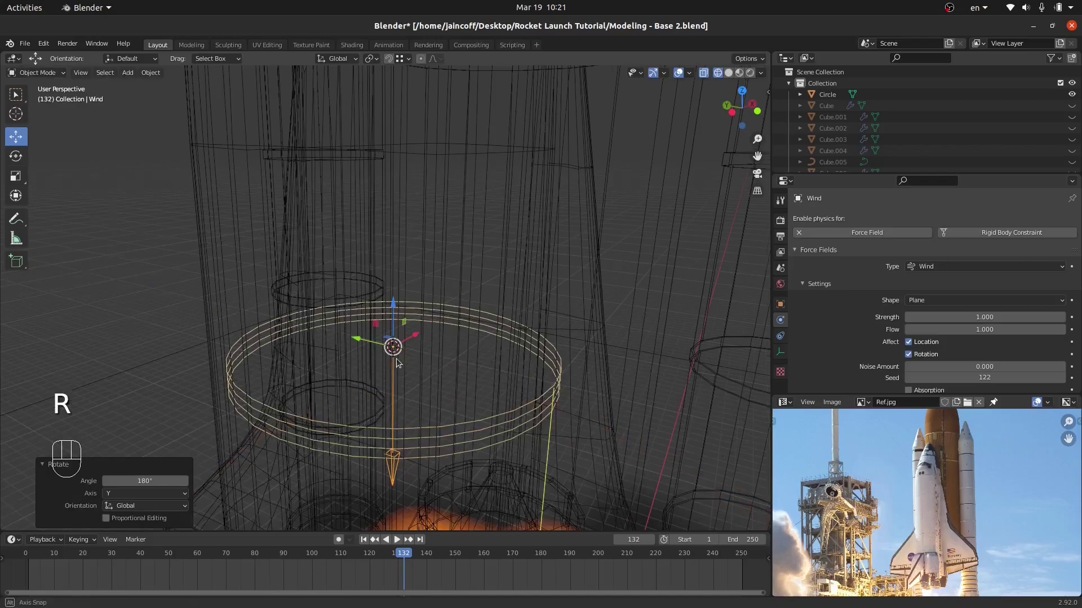
Set the Wind force field's Strength to 100
middle_click_drag(396, 358, 400, 275)
scroll(411, 279, "down", 5)
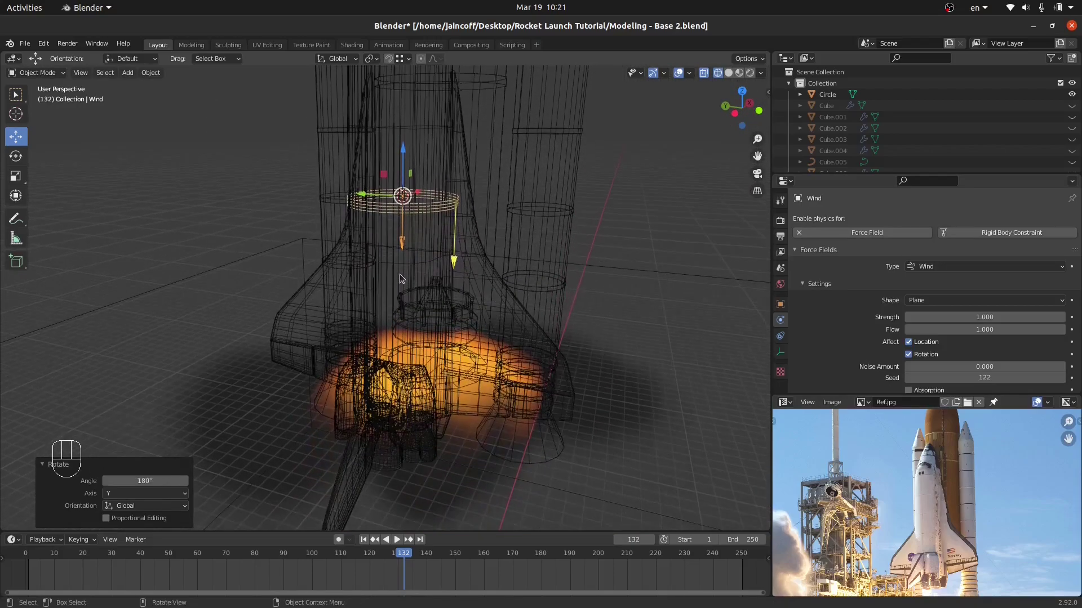
left_click(949, 317)
type("2.2")
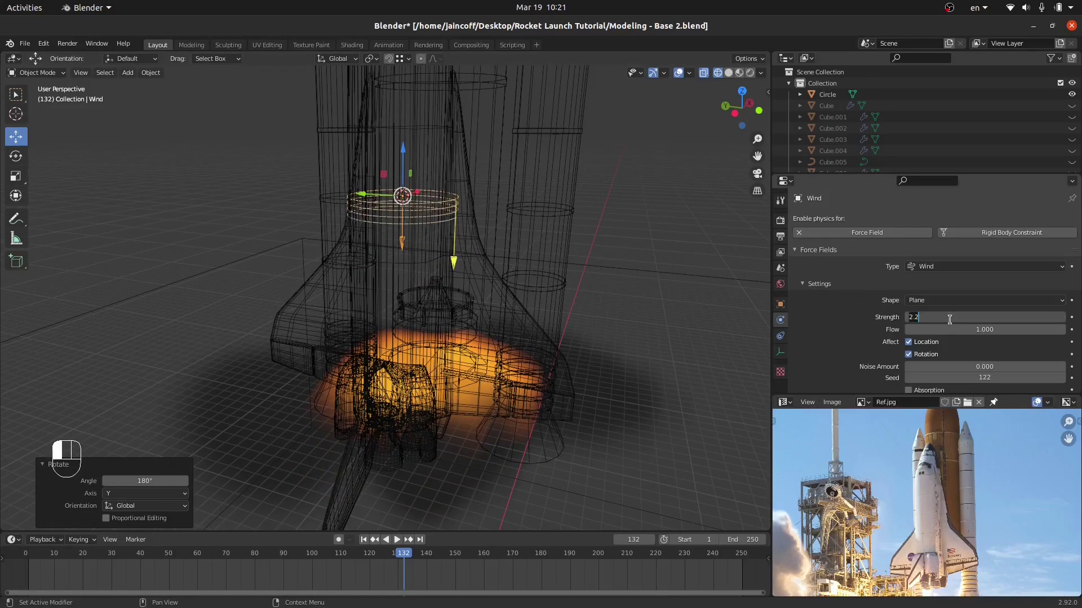
type("0")
key("Return")
scroll(450, 239, "down", 5)
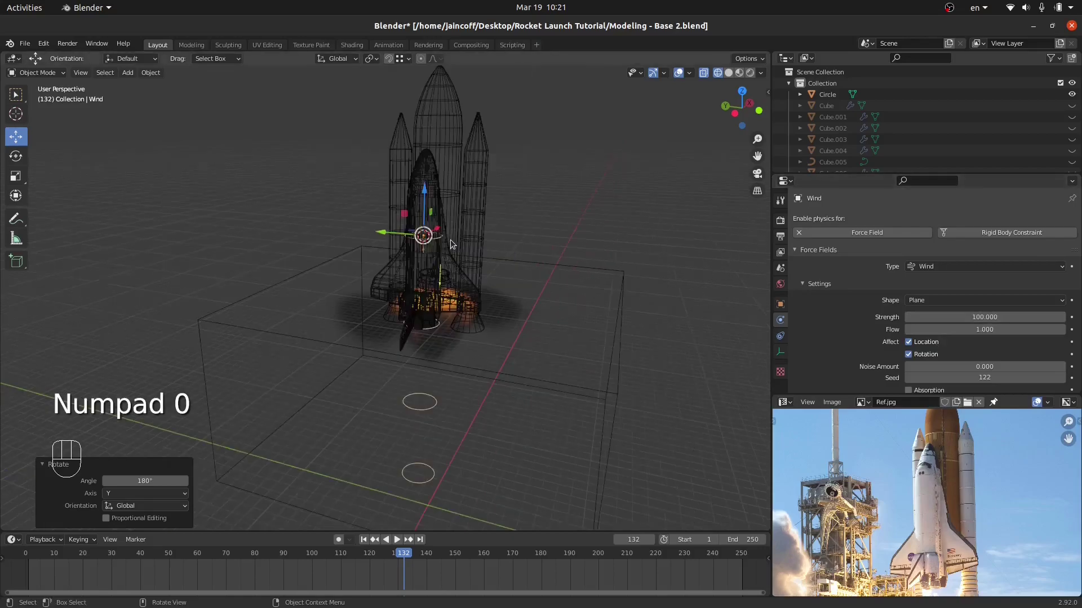
Enlarge the reference photo view and compare its exhaust flames and smoke with the wind setup under the rocket
middle_click_drag(387, 337, 389, 301)
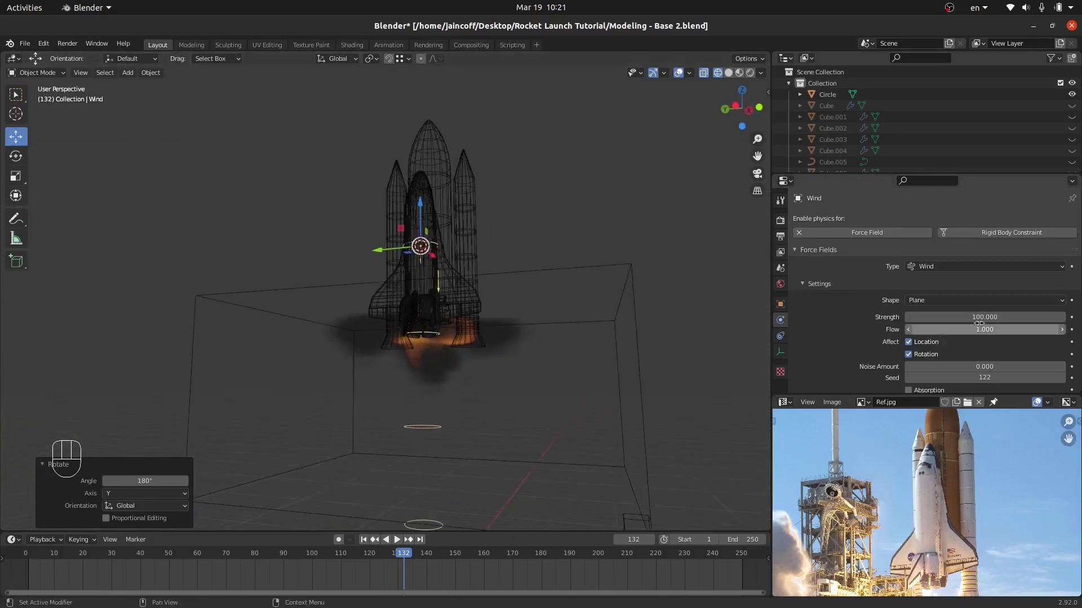
middle_click_drag(444, 375, 409, 333)
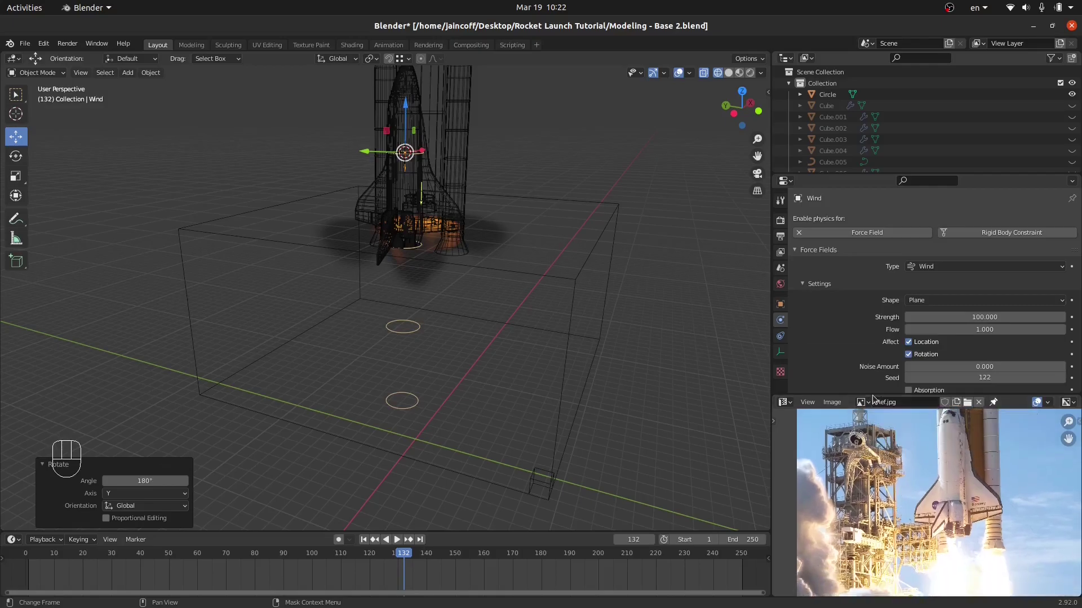
left_click_drag(875, 395, 893, 283)
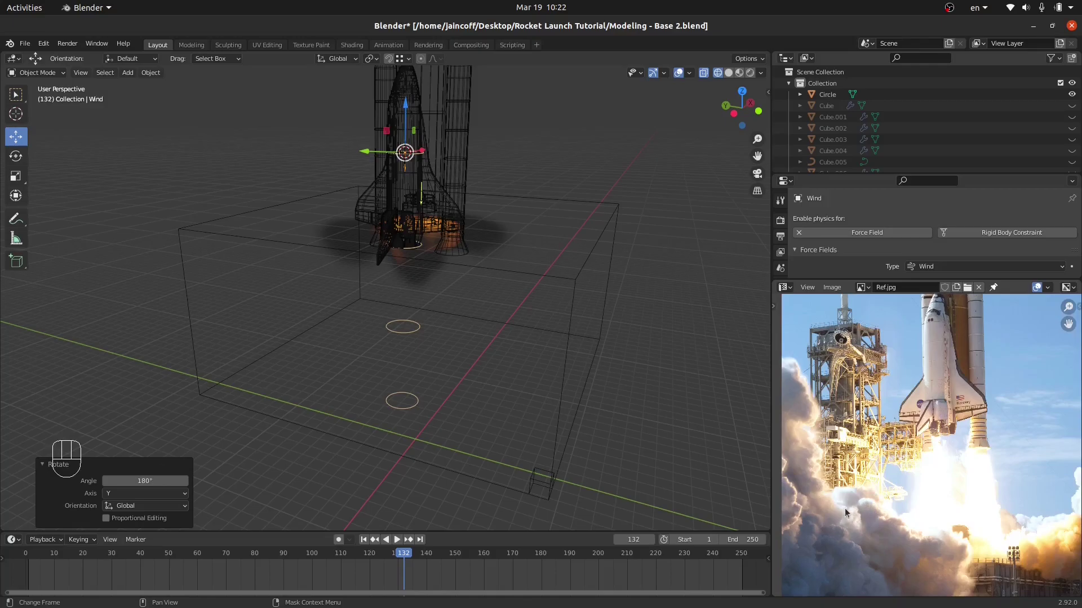
mouse_move(458, 383)
middle_mouse_down()
mouse_move(475, 356)
mouse_move(479, 384)
middle_mouse_up()
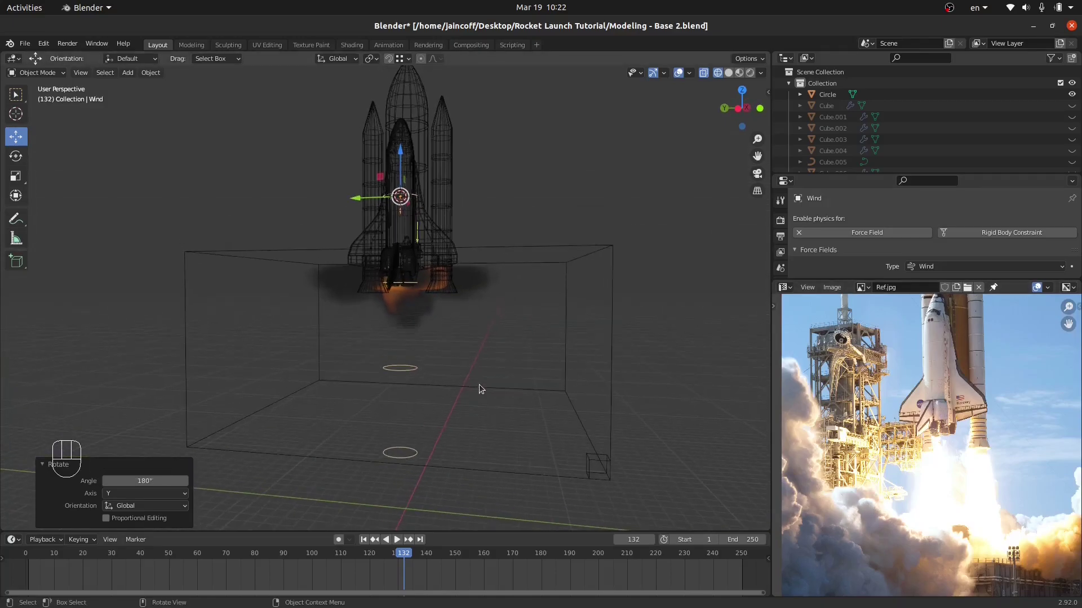
Select the fluid domain, free its old bake, bake the data again with the wind and stop partway
left_click(605, 271)
left_click_drag(935, 281, 936, 390)
scroll(981, 360, "down", 5)
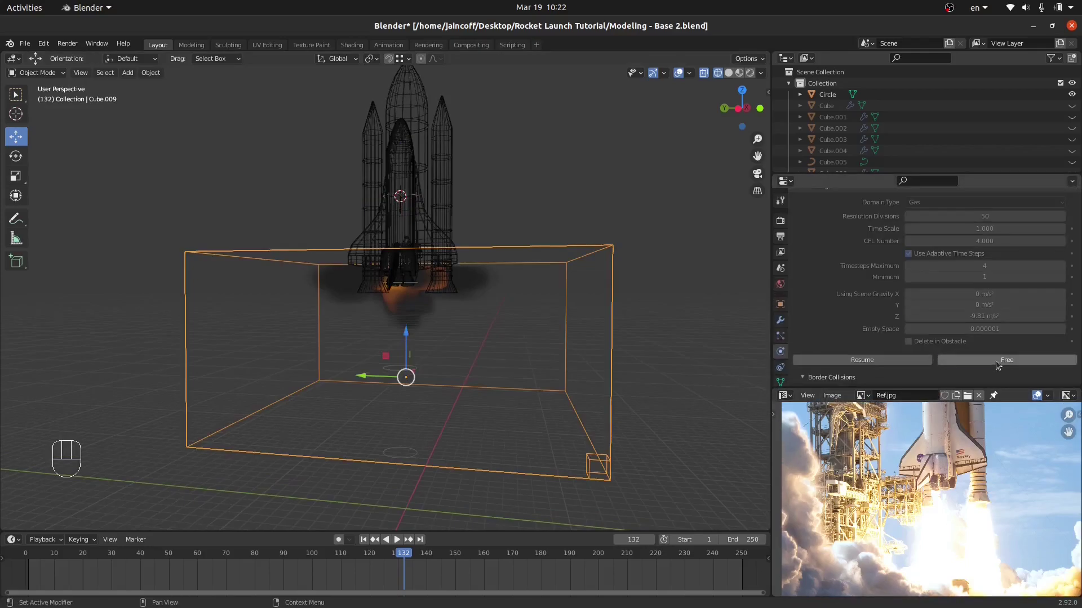
left_click(996, 361)
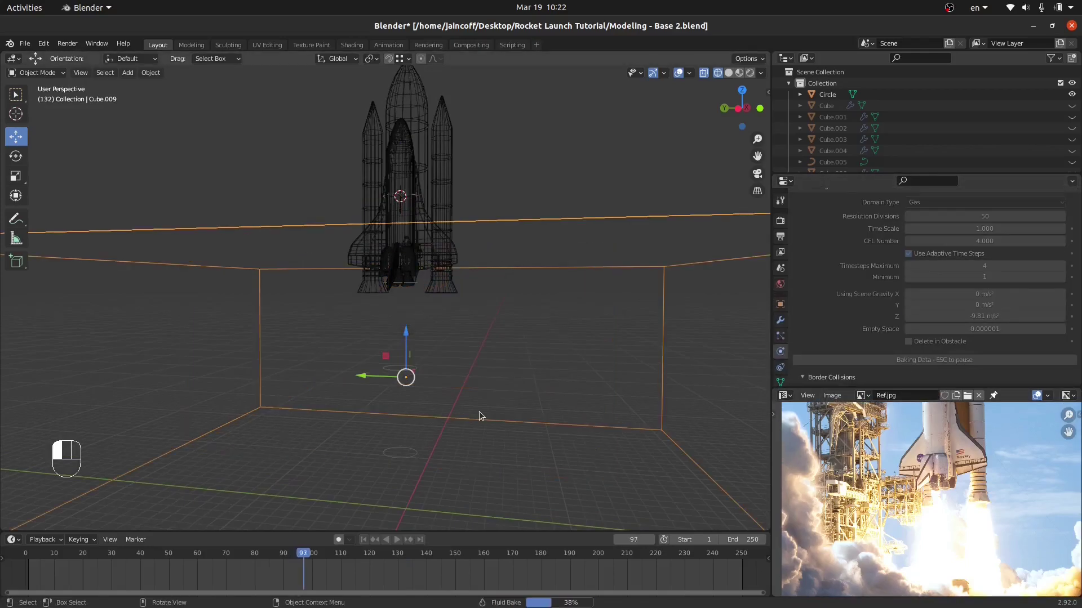
key("Escape")
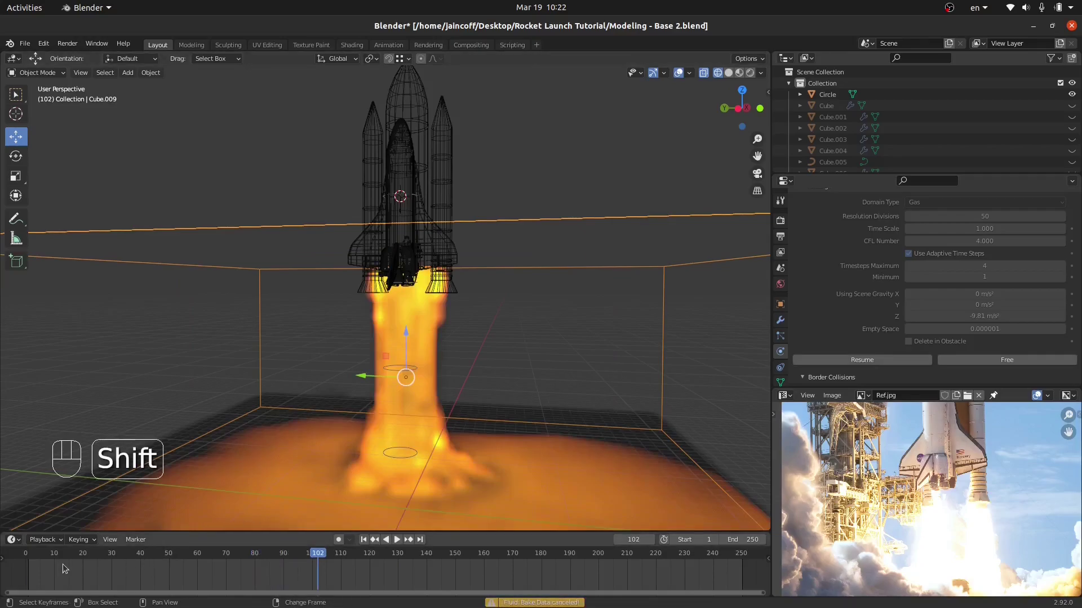
Play and scrub the new bake from the first frame, examining how the exhaust column spreads over the domain floor
key("shift+Left")
key("space")
middle_click_drag(351, 364, 368, 416)
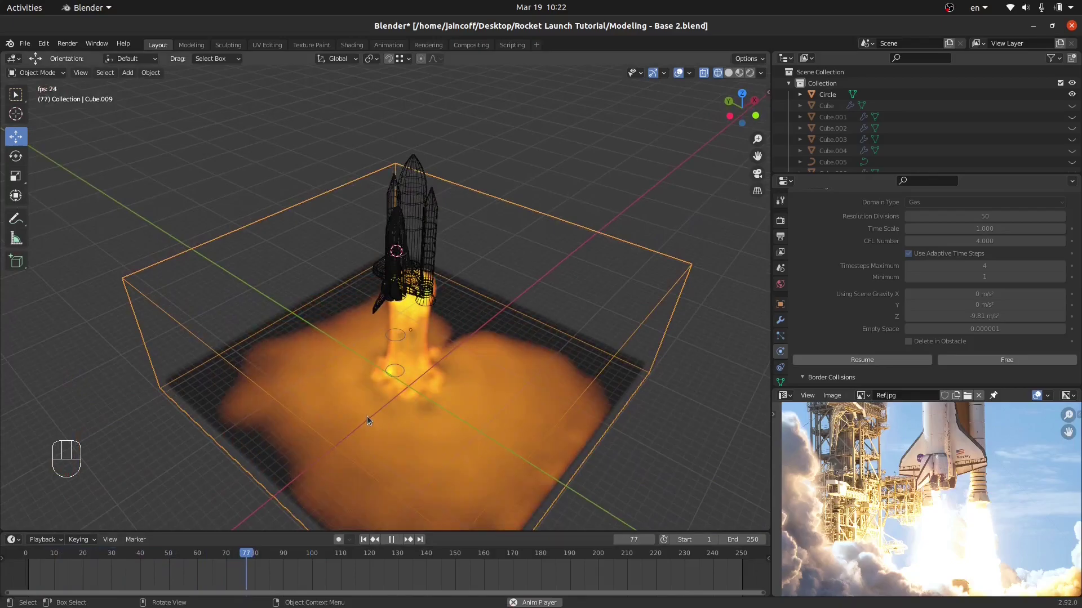
key("space")
left_click(154, 569, "shift")
left_click_drag(154, 569, 100, 588, "shift")
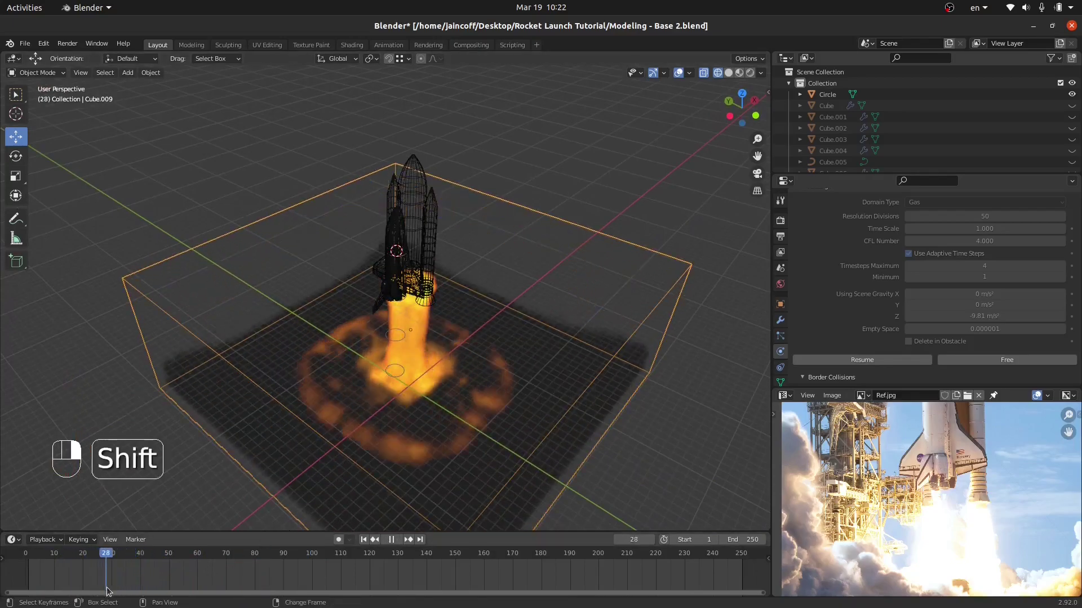
key("space")
middle_click_drag(276, 447, 417, 310)
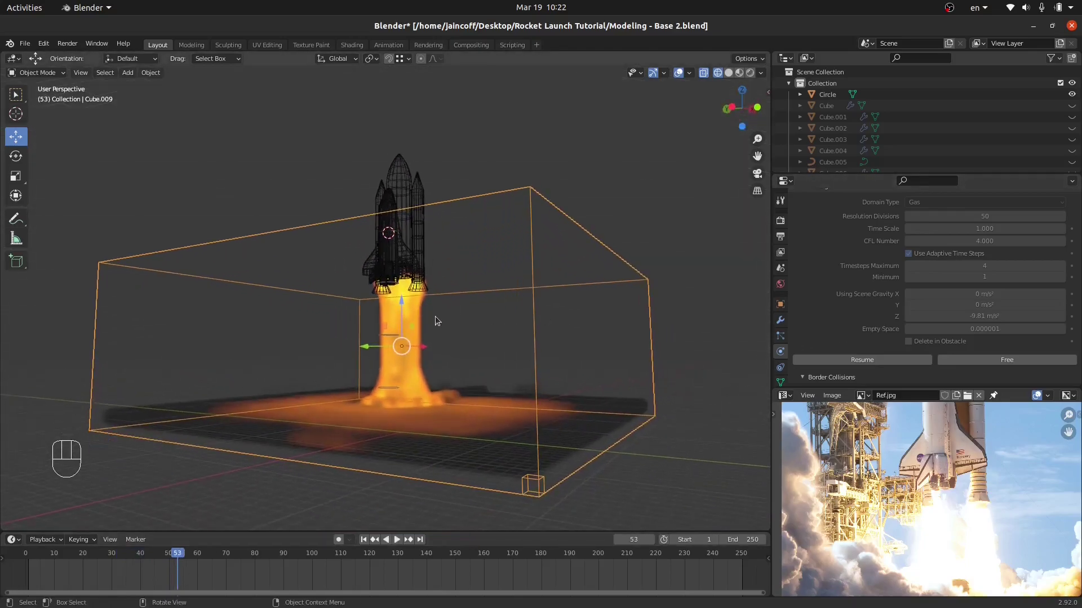
Return to solid shading and select the disc emitter beneath the central tank
scroll(382, 304, "up", 8)
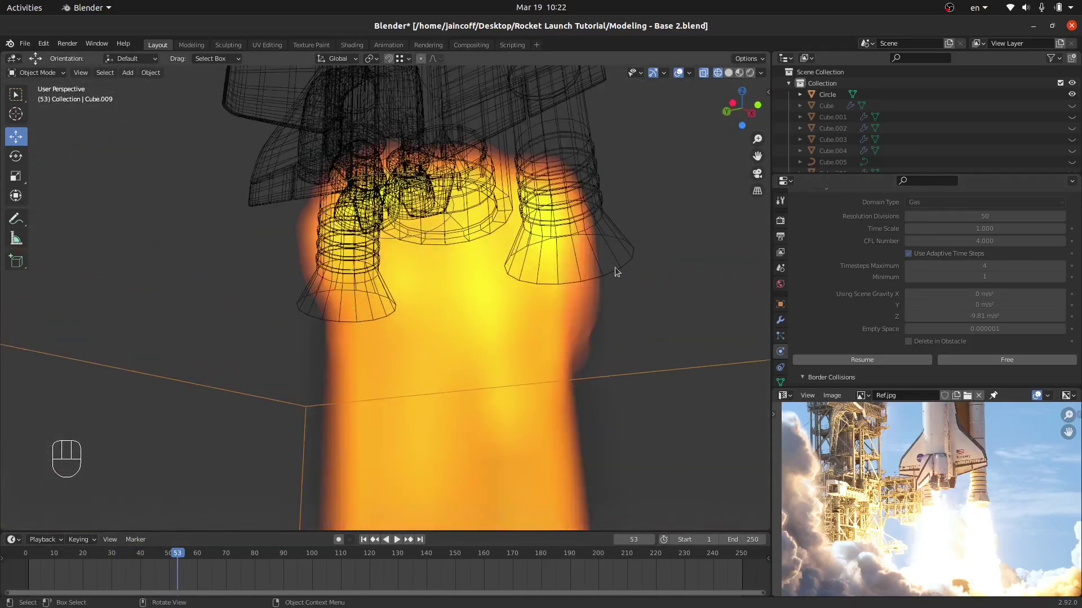
middle_click_drag(615, 267, 604, 251)
key("z")
left_click(488, 267)
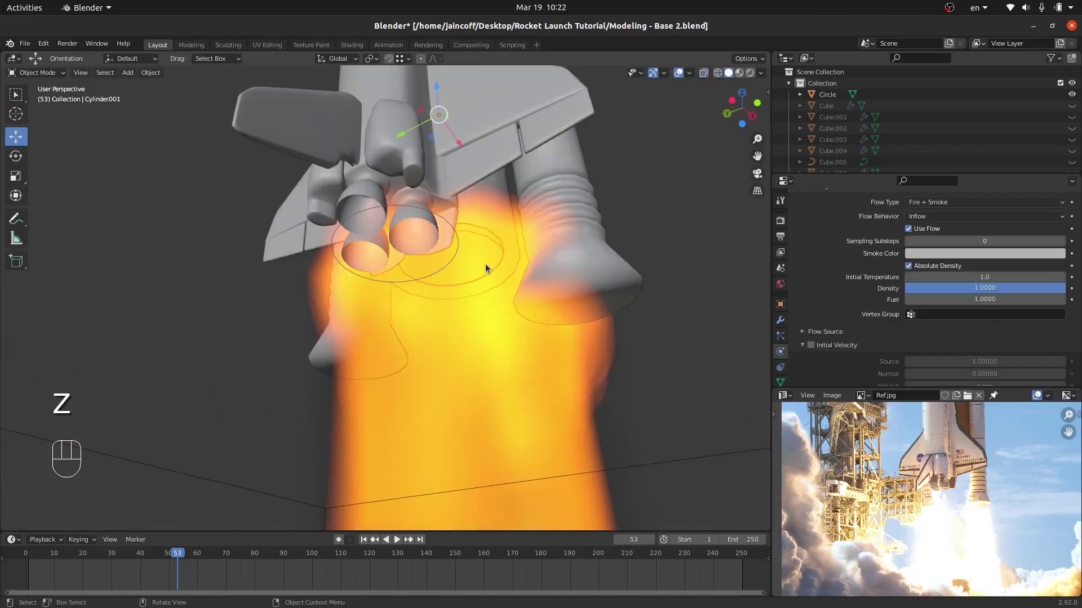
Set the fuel of the disc emitter beneath the central tank to 0.75
key("z")
left_click(538, 264)
scroll(517, 296, "down", 5)
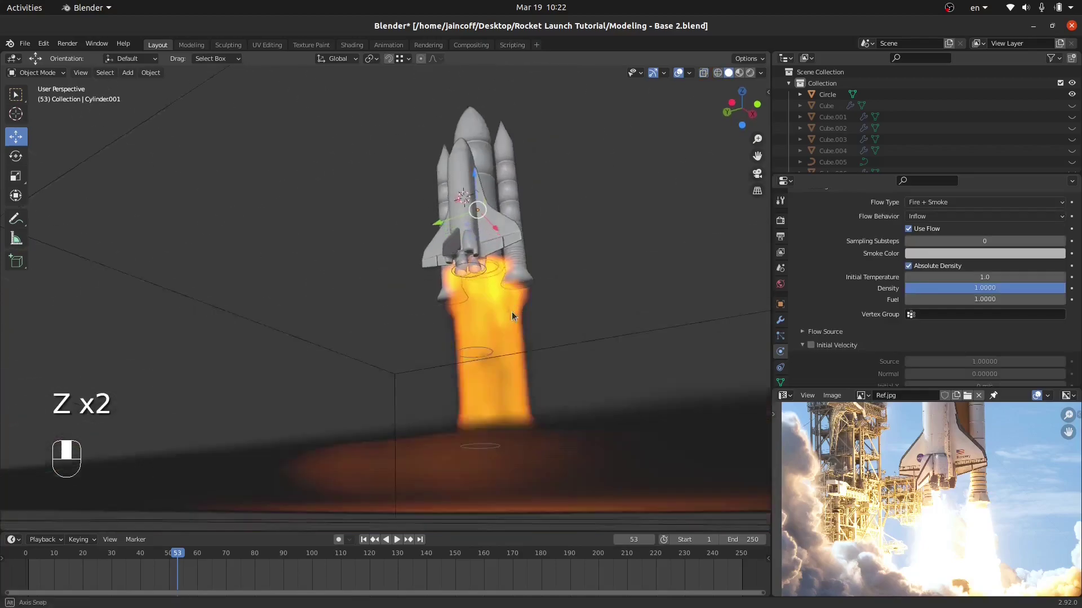
left_click(977, 299)
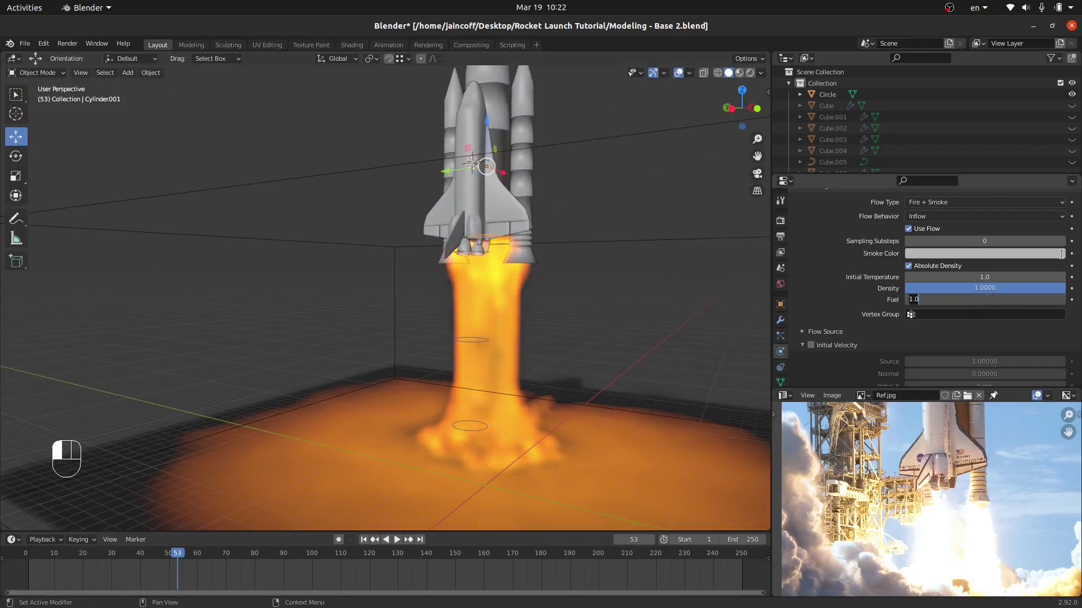
key("Return")
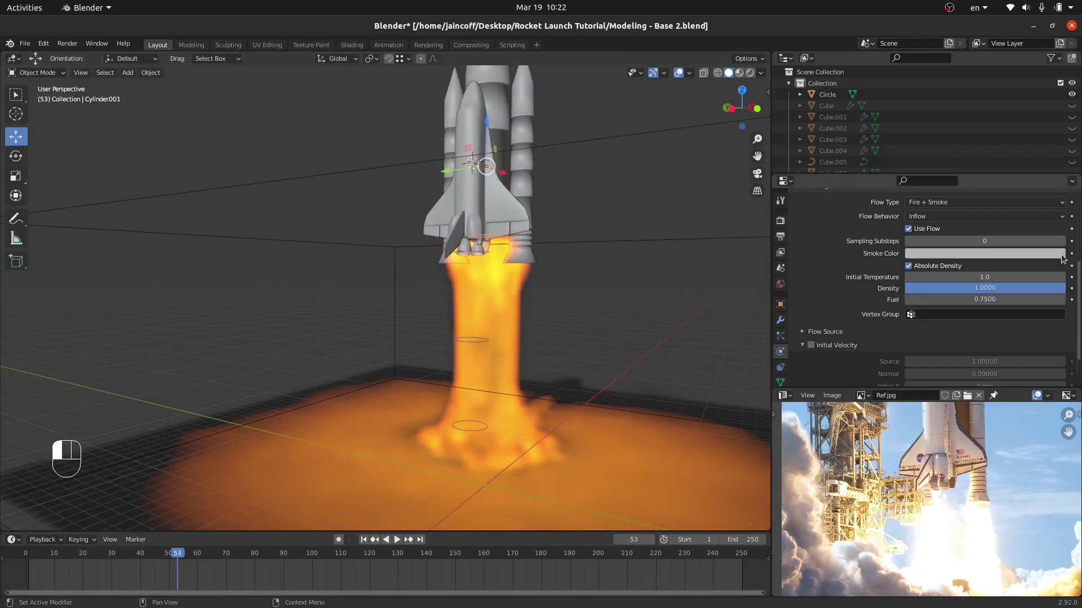
scroll(832, 318, "up", 3)
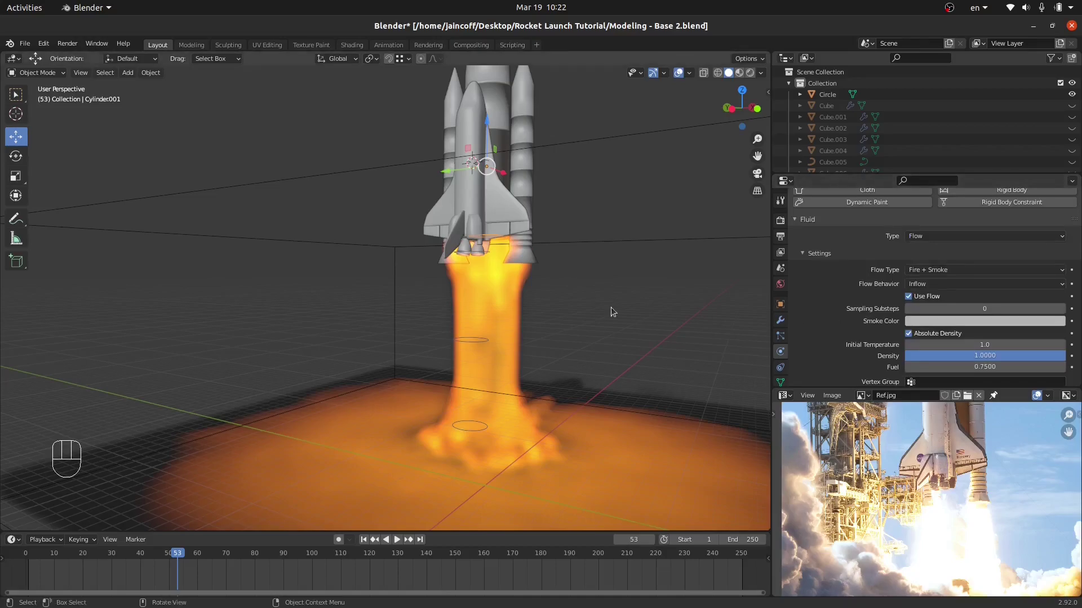
Select the fluid domain, free its old bake, bake the data again and stop at about frame 31
left_click(614, 238)
scroll(906, 316, "down", 6)
left_click(1017, 290)
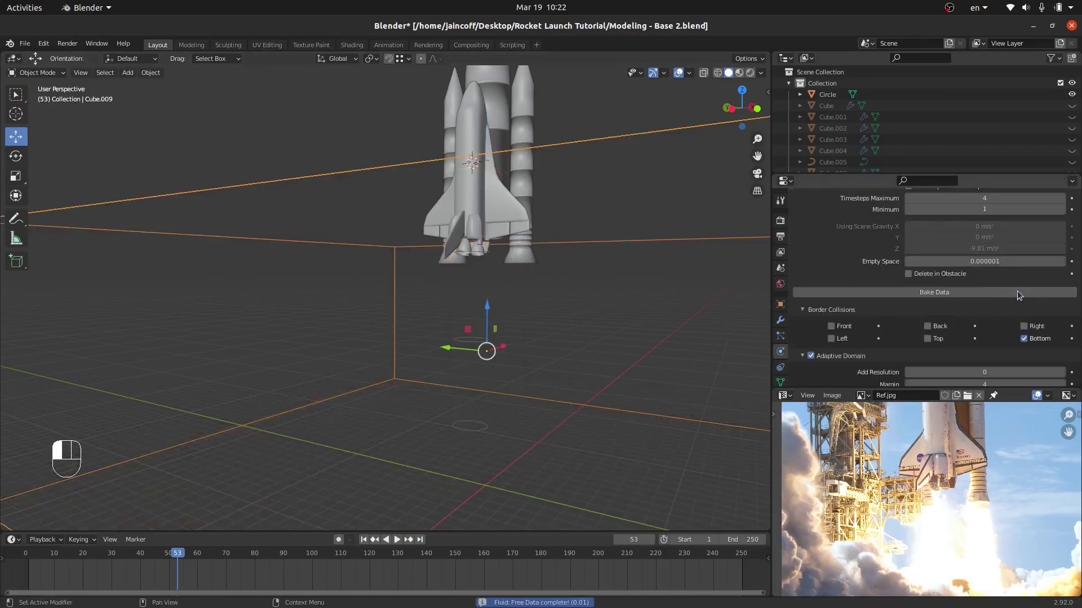
left_click(1005, 292)
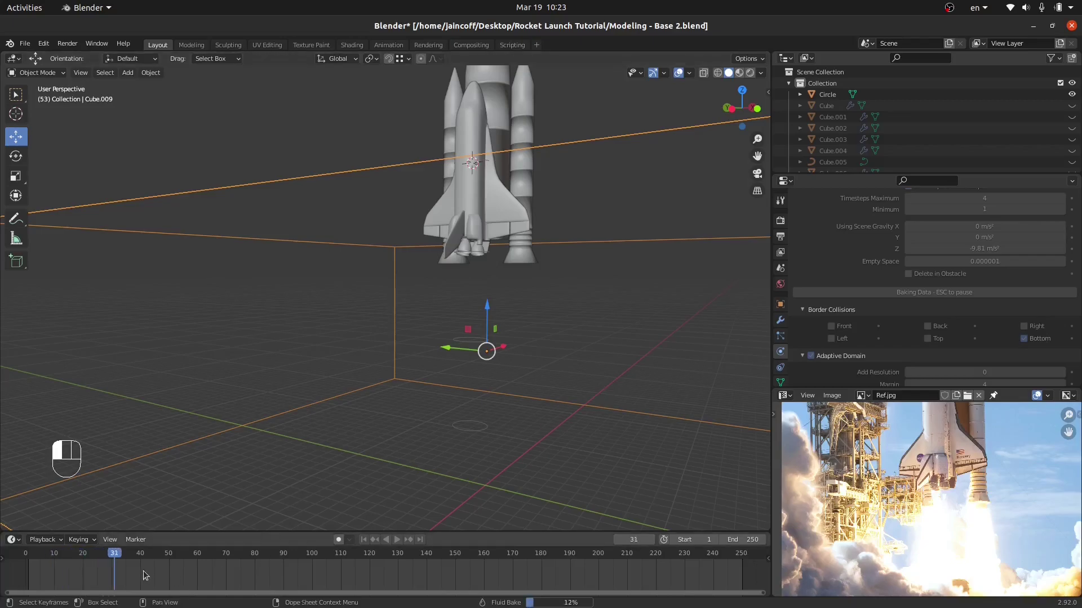
key("Escape")
Play the partial bake and examine how the exhaust flame and smoke spread over the whole domain floor
key("ctrl+shift+space")
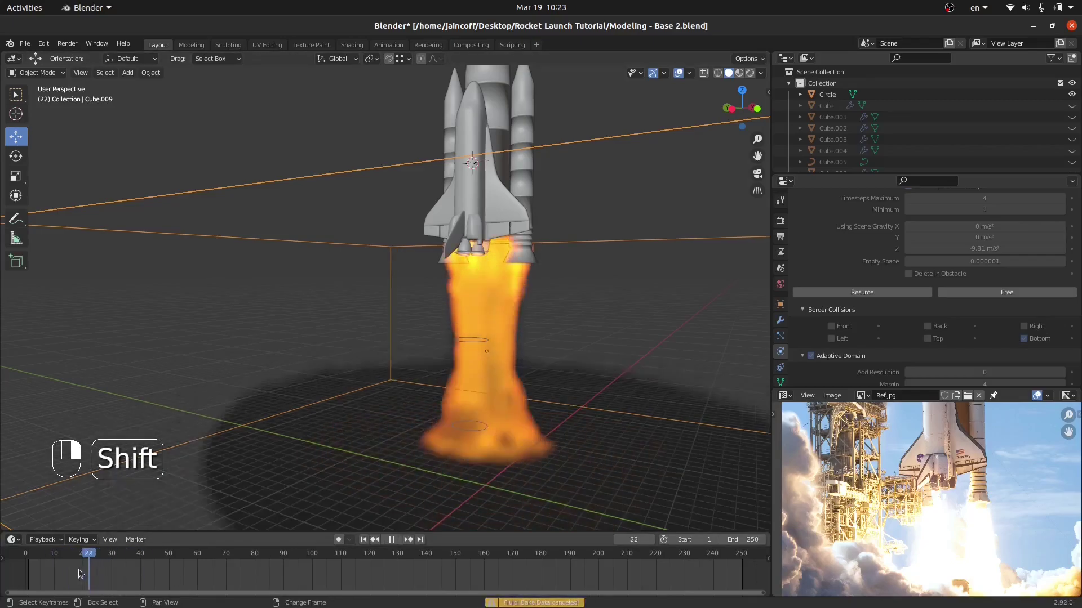
key("space")
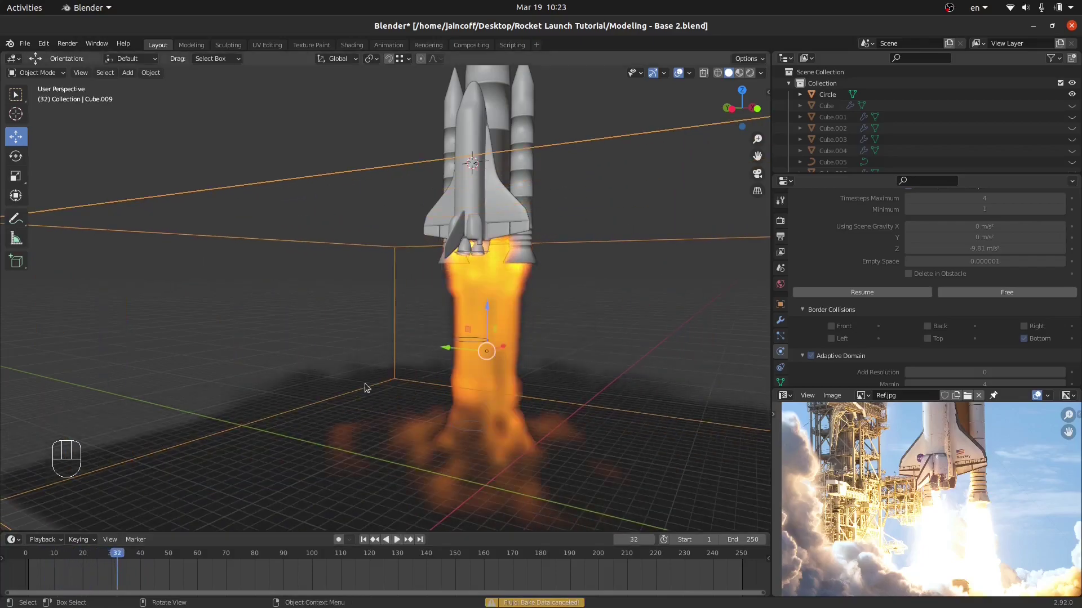
scroll(367, 387, "down", 5)
middle_click_drag(386, 403, 400, 379)
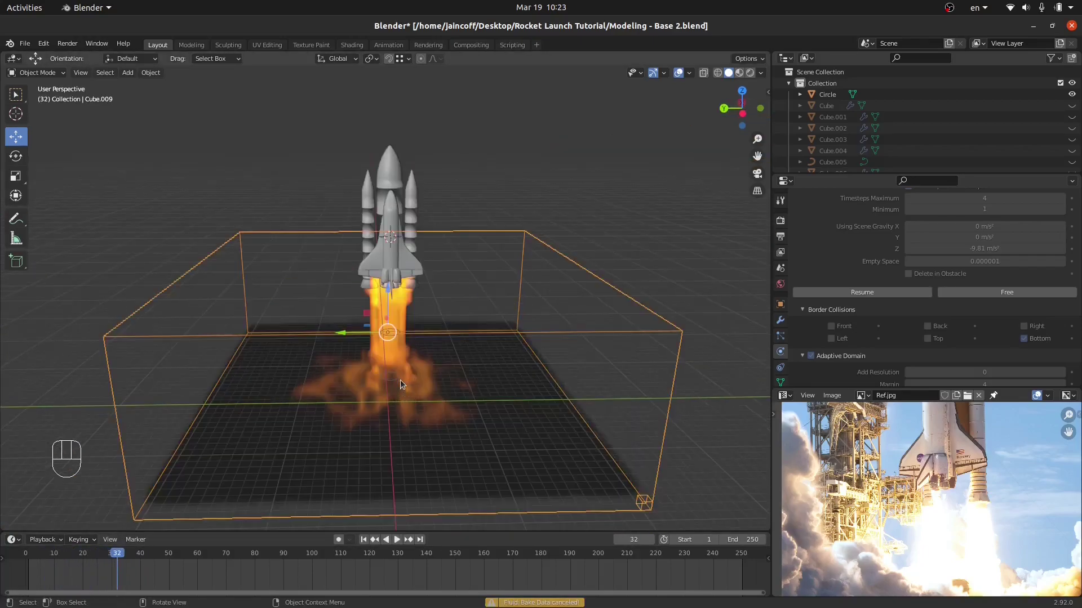
Free the domain's baked data and set its resolution divisions to 200
left_click(941, 293)
scroll(958, 287, "up", 5)
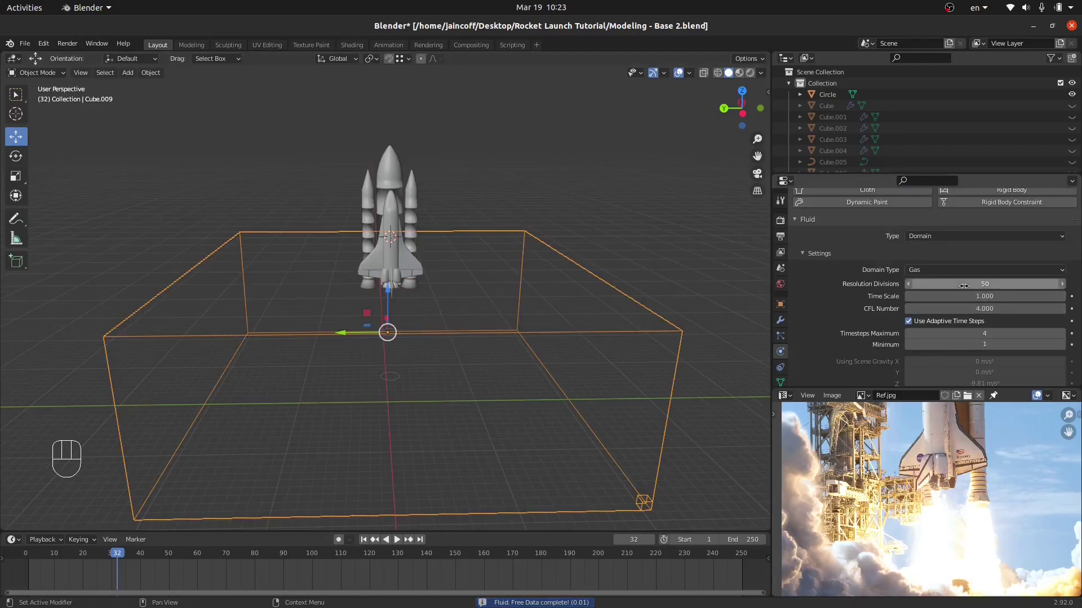
left_click(964, 285)
type("200")
key("Return")
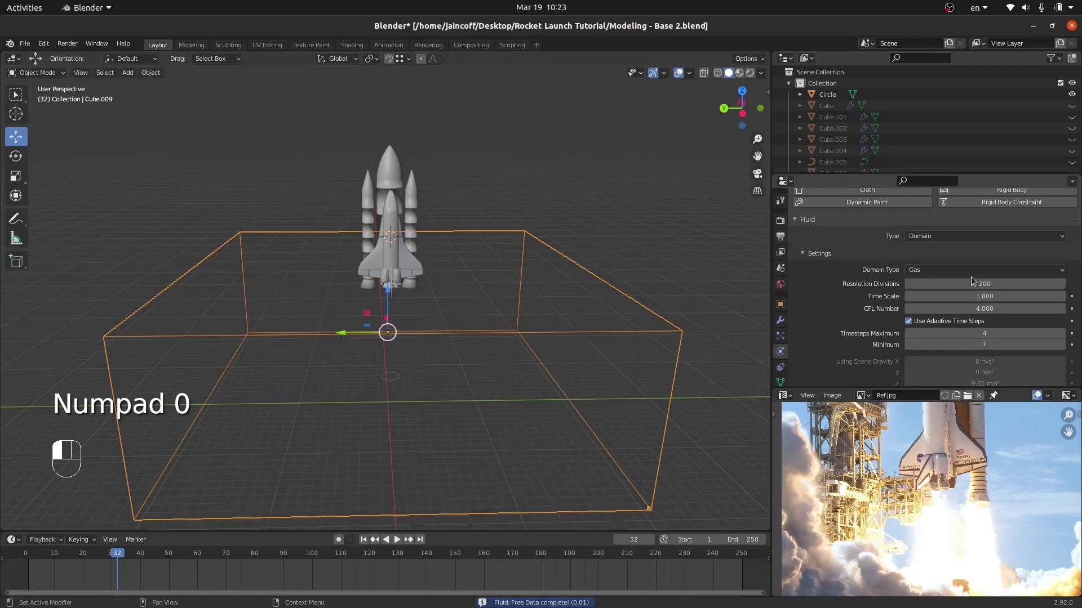
Bake the domain data at the higher resolution and stop at about frame 30
scroll(902, 313, "down", 6)
left_click(962, 291)
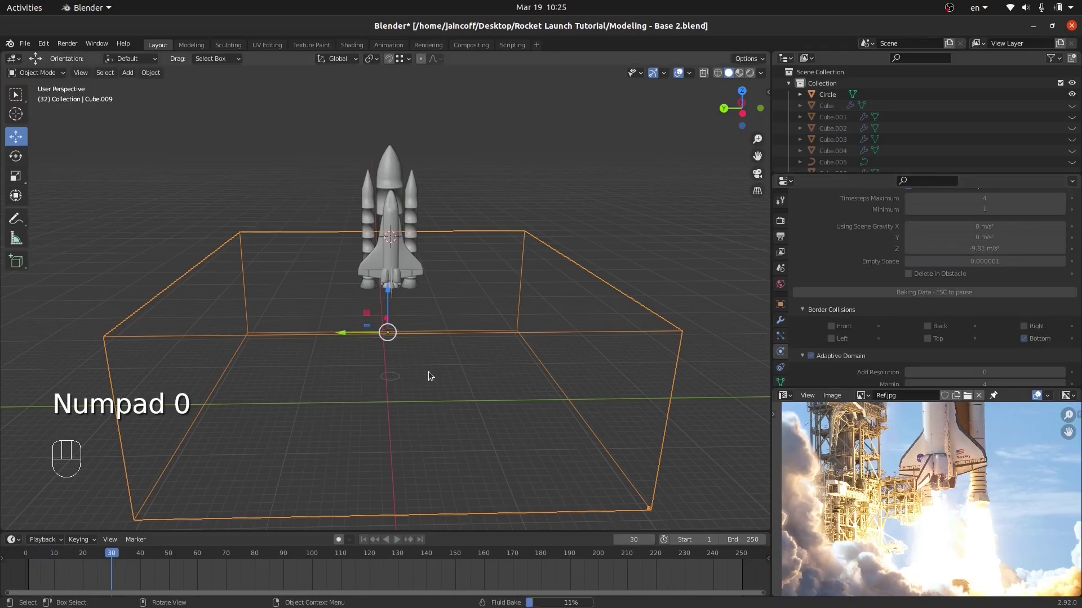
key("Escape")
Scrub through the high-resolution bake and inspect the exhaust column and spreading smoke from several angles
key("shift")
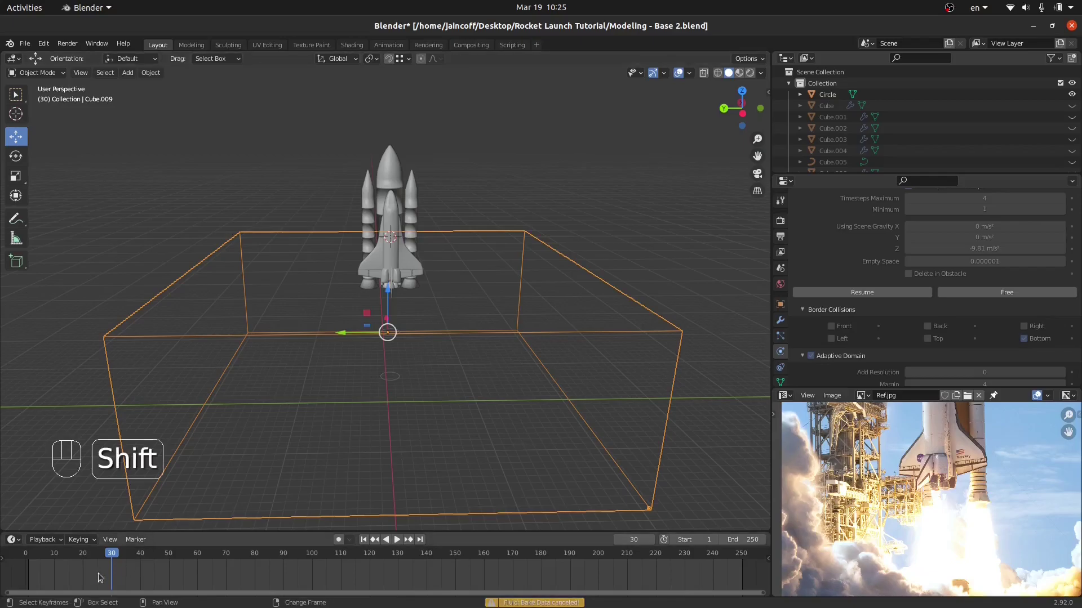
right_click_drag(53, 572, 101, 584, "shift")
middle_click_drag(462, 404, 451, 417)
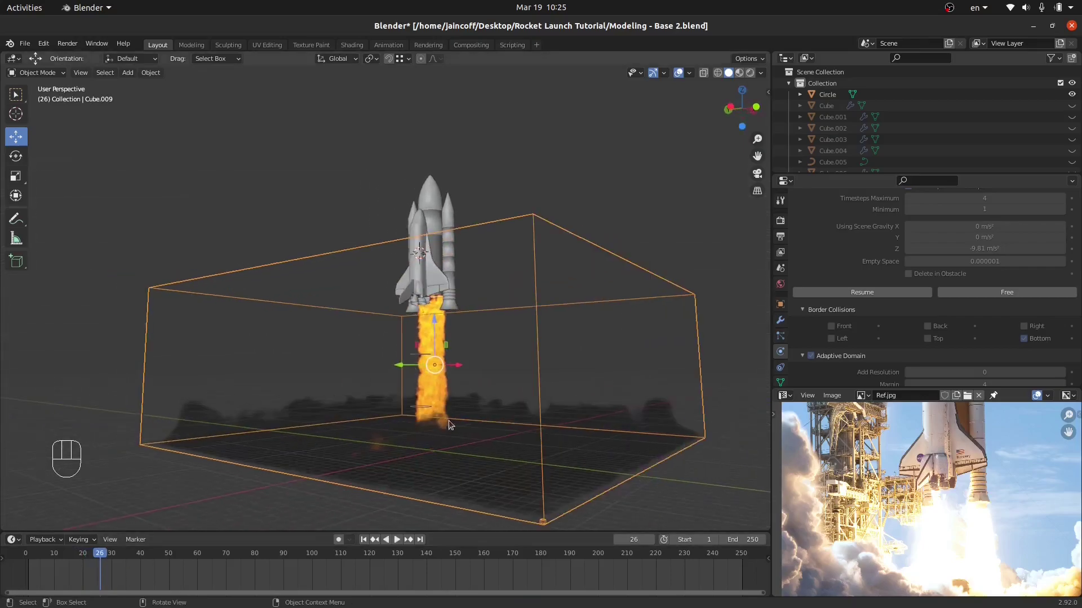
scroll(449, 420, "up", 8)
scroll(397, 443, "down", 10)
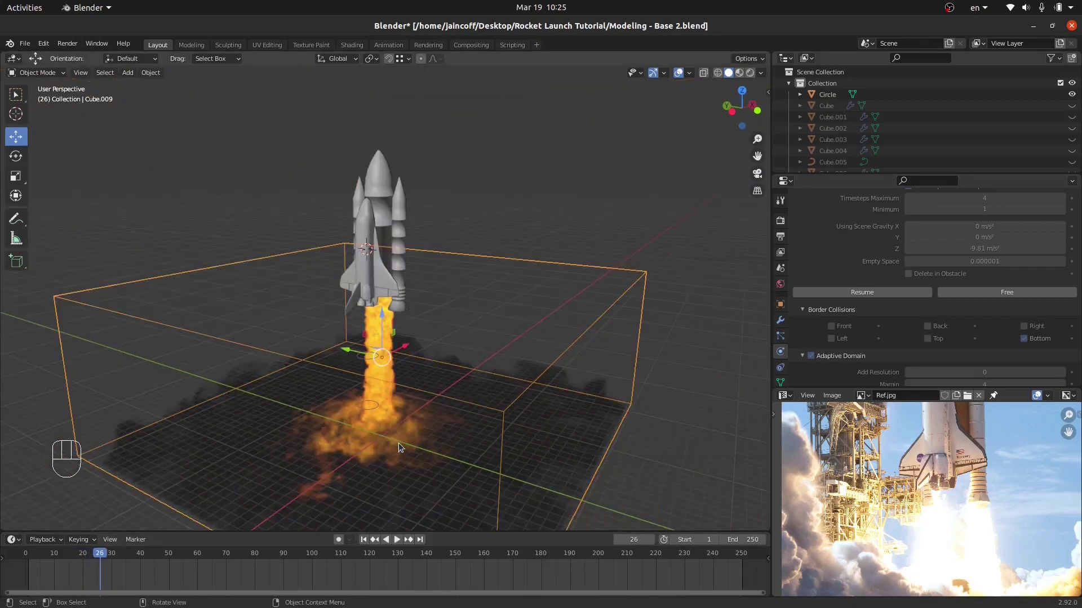
middle_click_drag(398, 443, 312, 526)
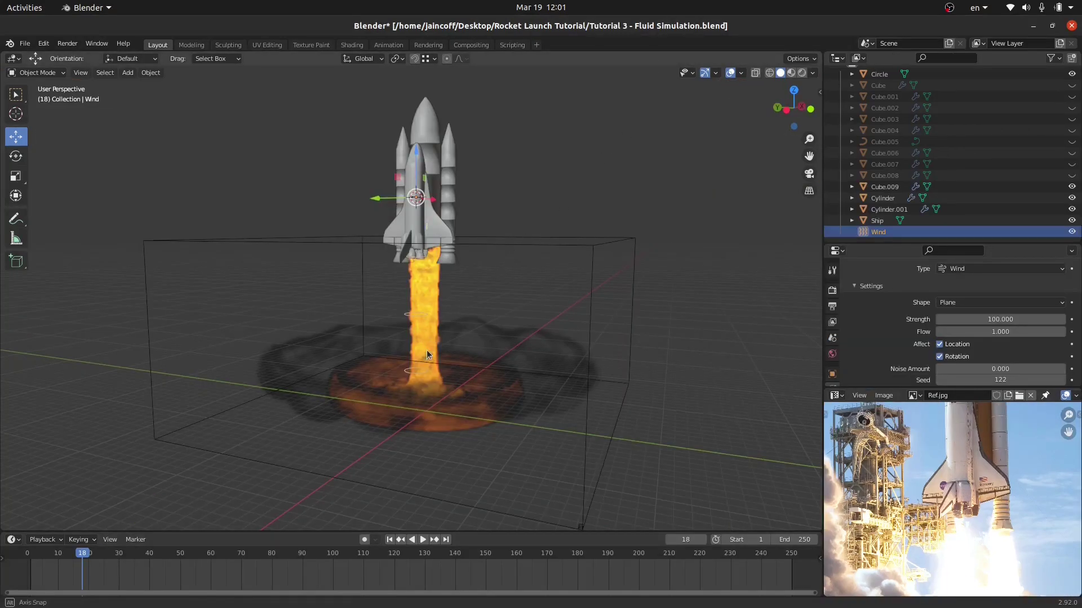
middle_click_drag(427, 350, 427, 339)
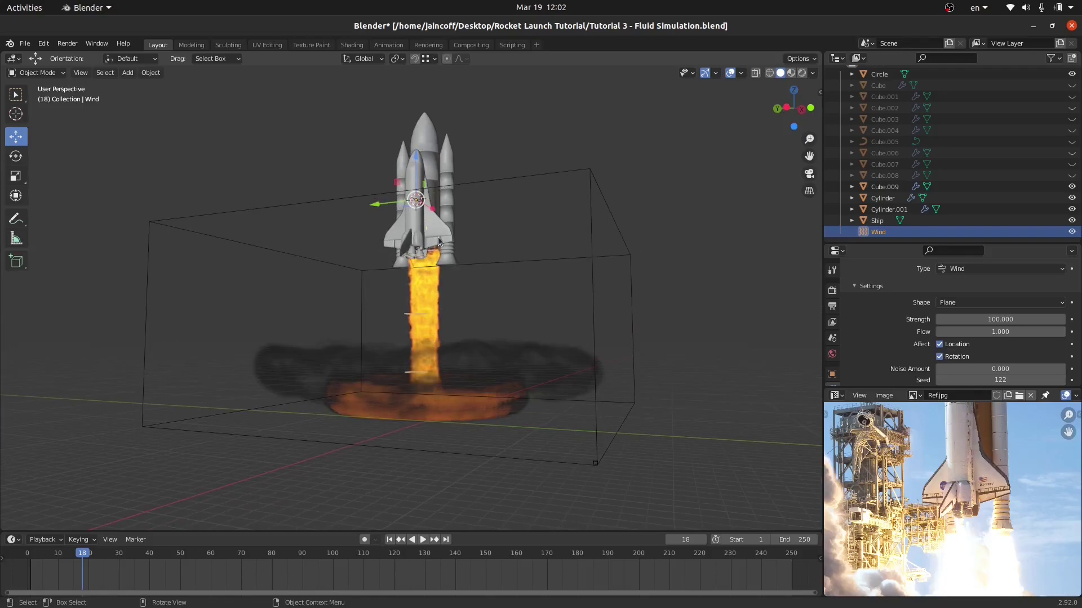
middle_click_drag(435, 271, 435, 282)
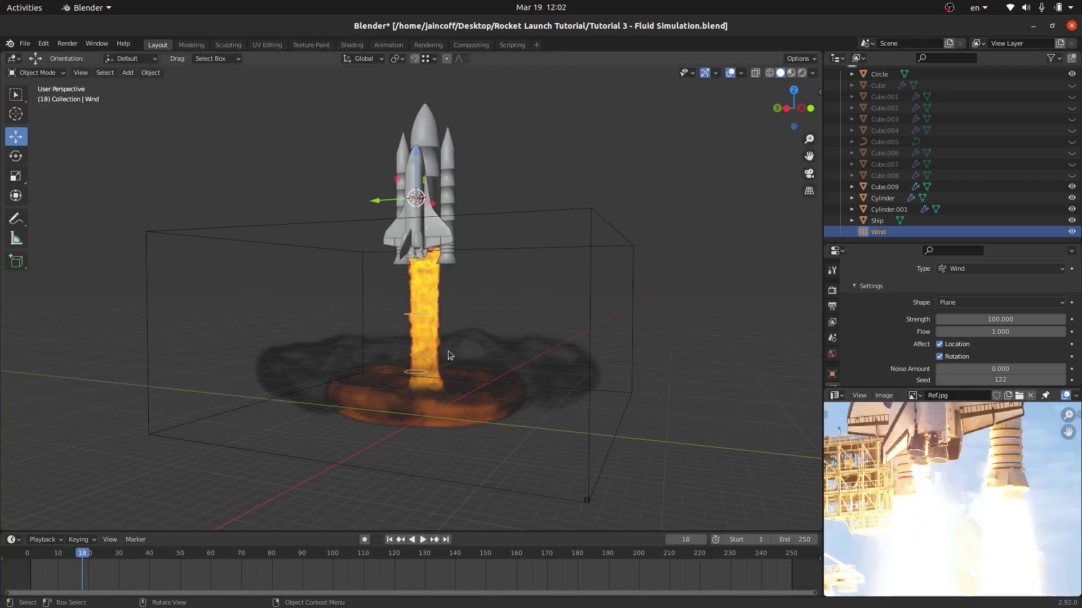
Delete the disc emitter beneath the central tank
scroll(431, 315, "up", 8)
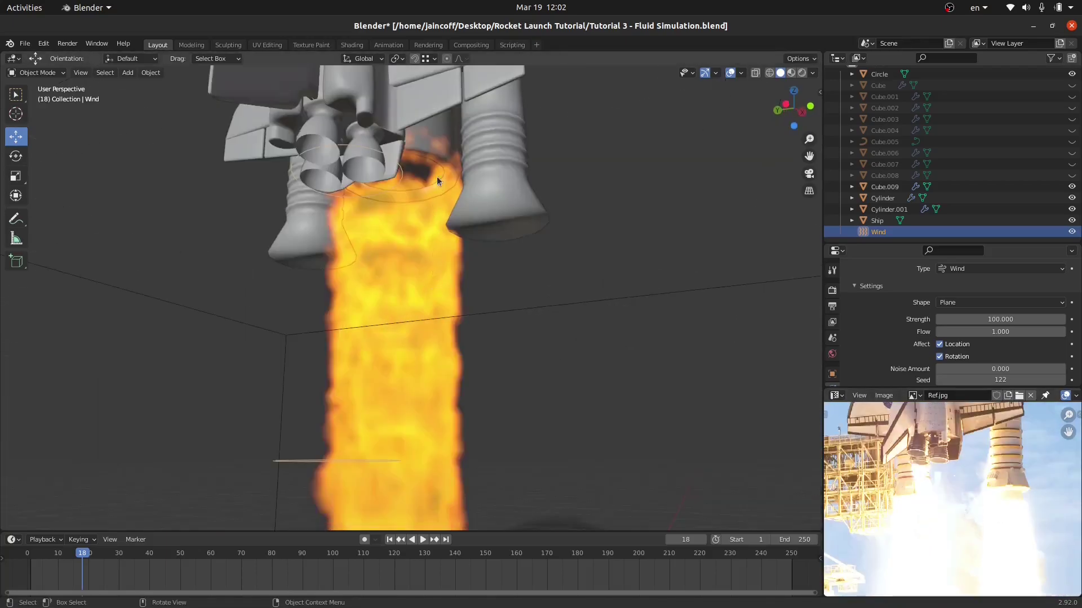
left_click(437, 167)
left_click(437, 167)
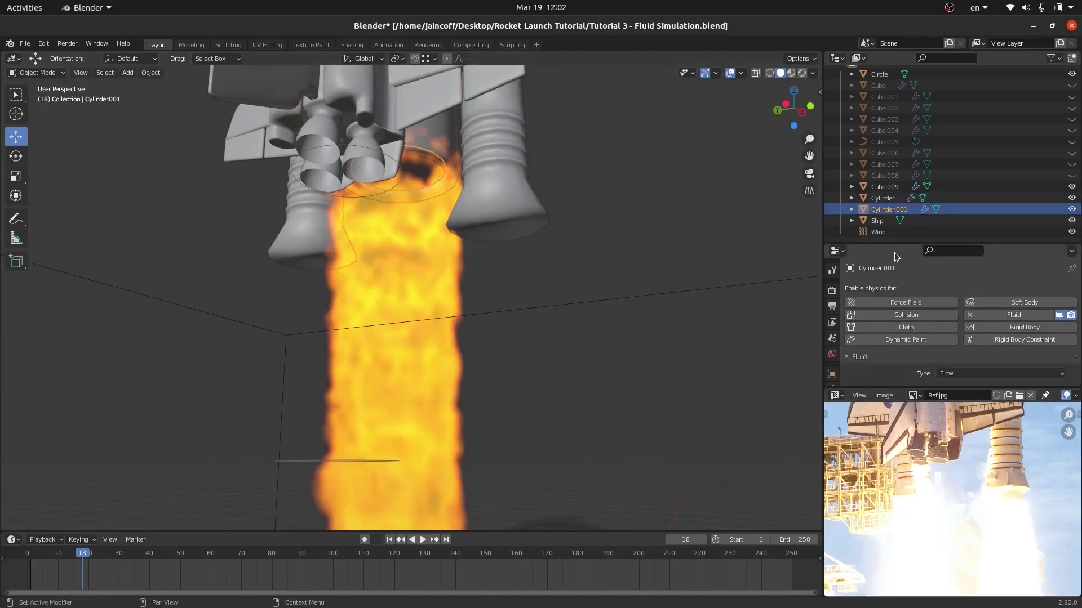
middle_click_drag(600, 221, 442, 222)
key("x")
left_click(442, 222)
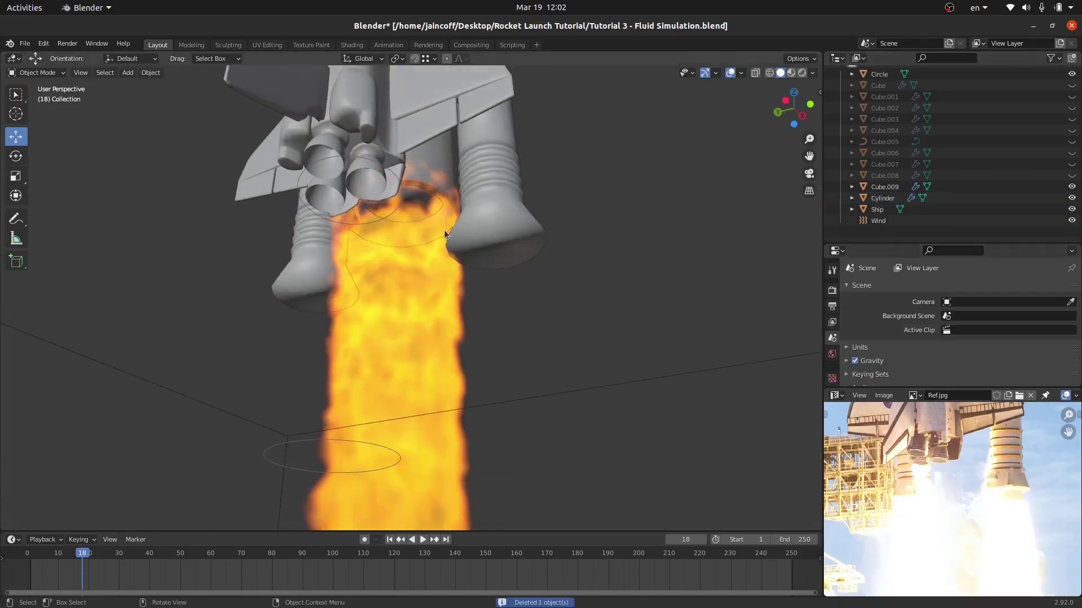
Separate the end face of the booster nozzle from the rocket body mesh into its own object
left_click(492, 245)
key("Tab")
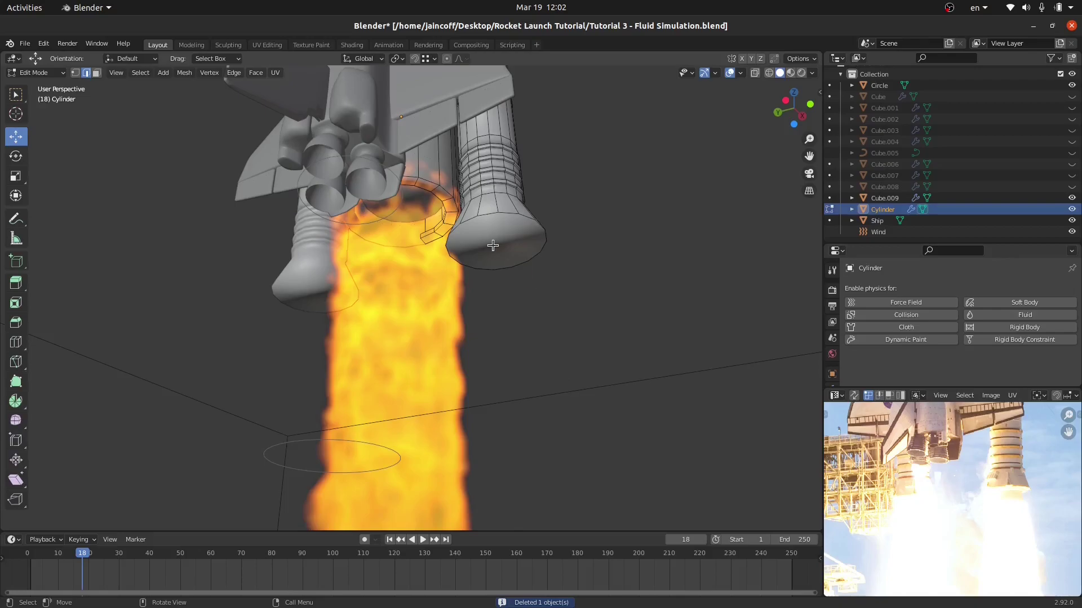
left_click(492, 245)
left_click(97, 72)
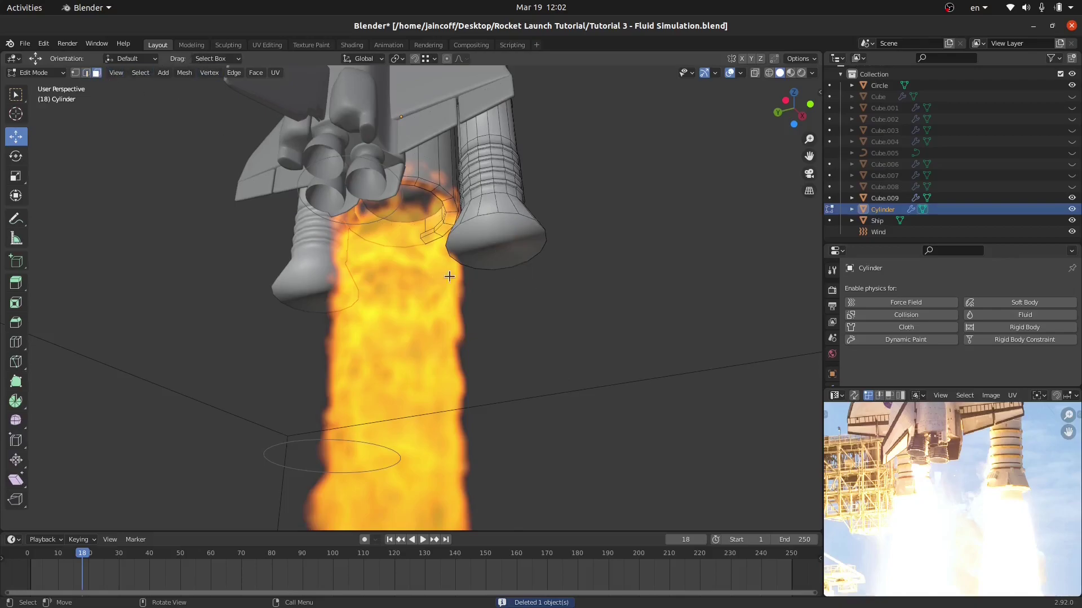
left_click(473, 257)
key("KP_Decimal")
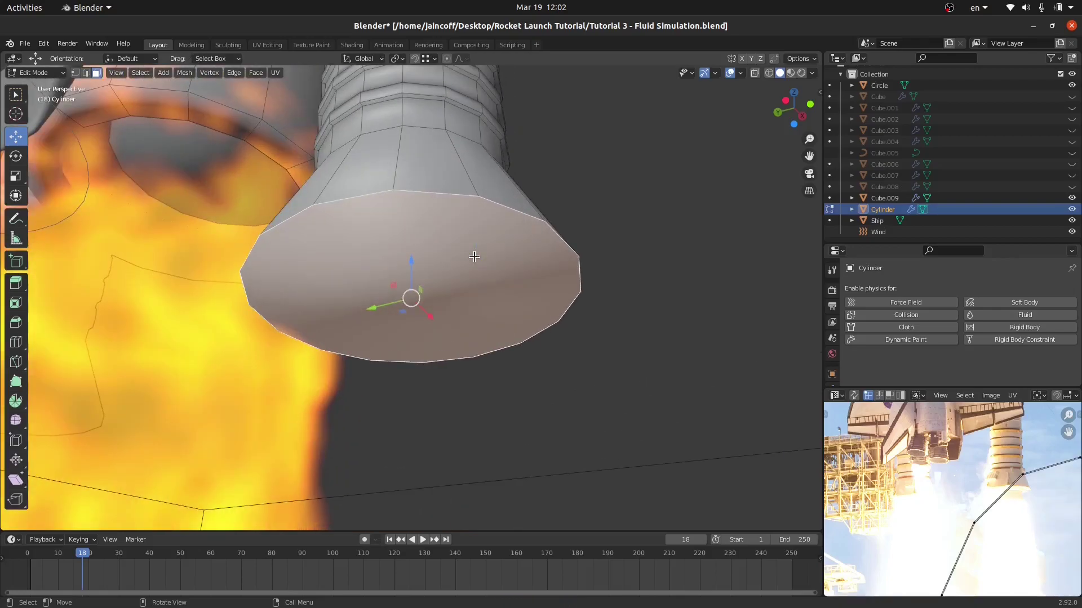
key("n")
key("n")
key("p")
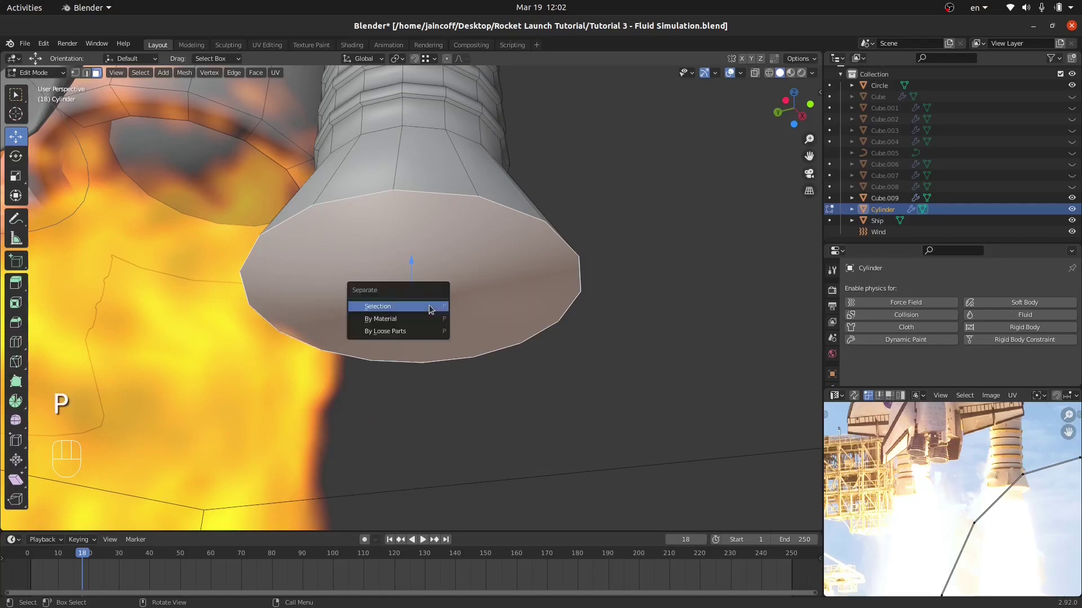
left_click(430, 307)
key("Tab")
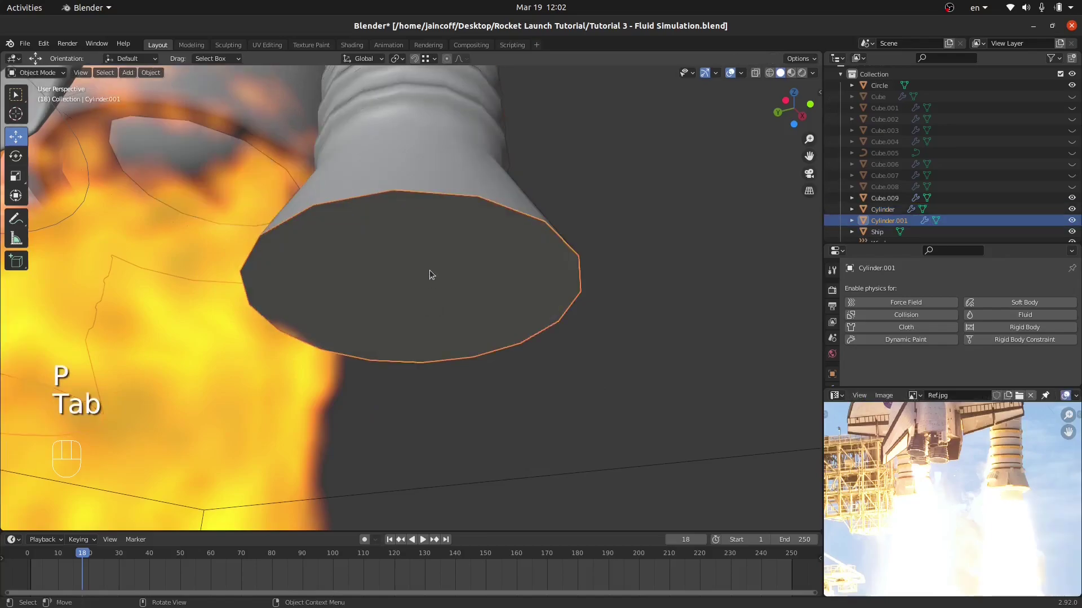
Scale the separated nozzle discs to about 0.7 and move them slightly up inside the booster nozzles
key("Tab")
key("a")
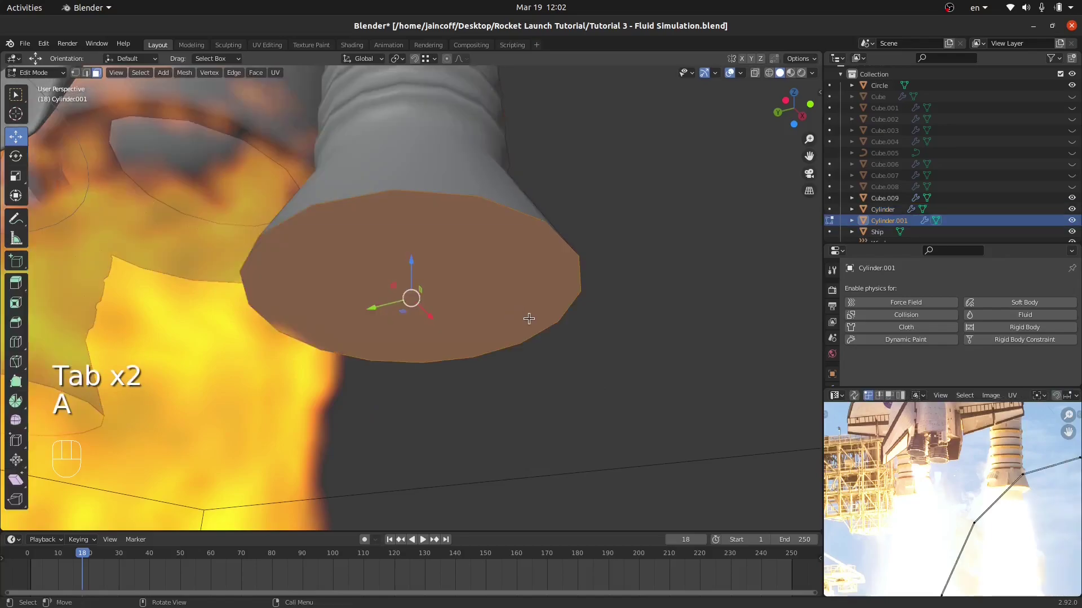
key("s")
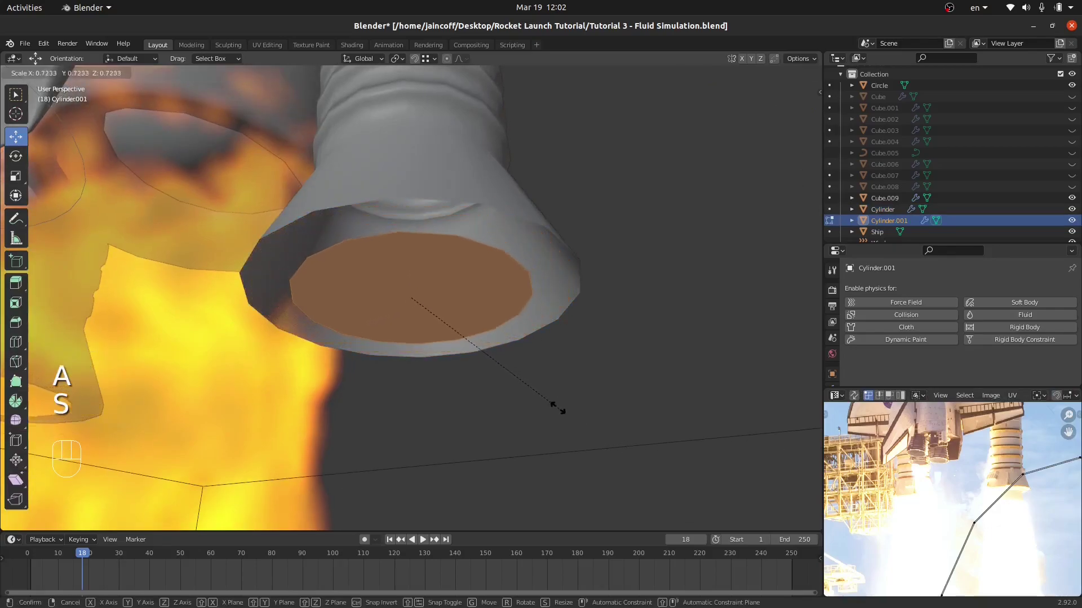
left_click(543, 399)
left_click_drag(401, 262, 418, 225)
key("Tab")
scroll(476, 339, "down", 6)
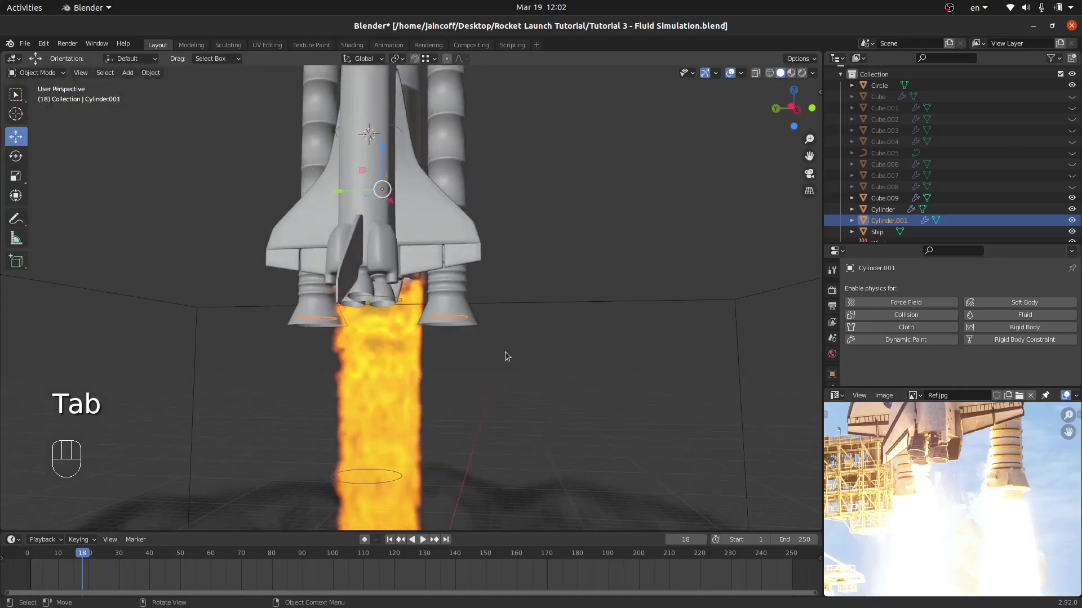
key("a")
key("a")
middle_click_drag(424, 337, 416, 322)
scroll(420, 330, "up", 5)
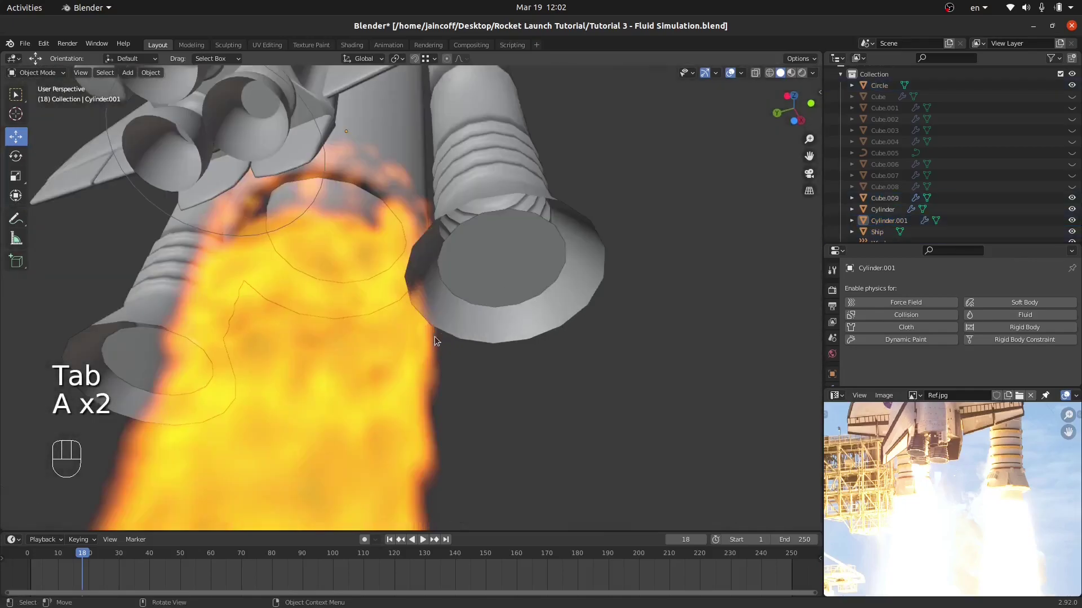
Select the fluid domain and free its baked data
left_click(476, 283)
scroll(474, 282, "down", 5)
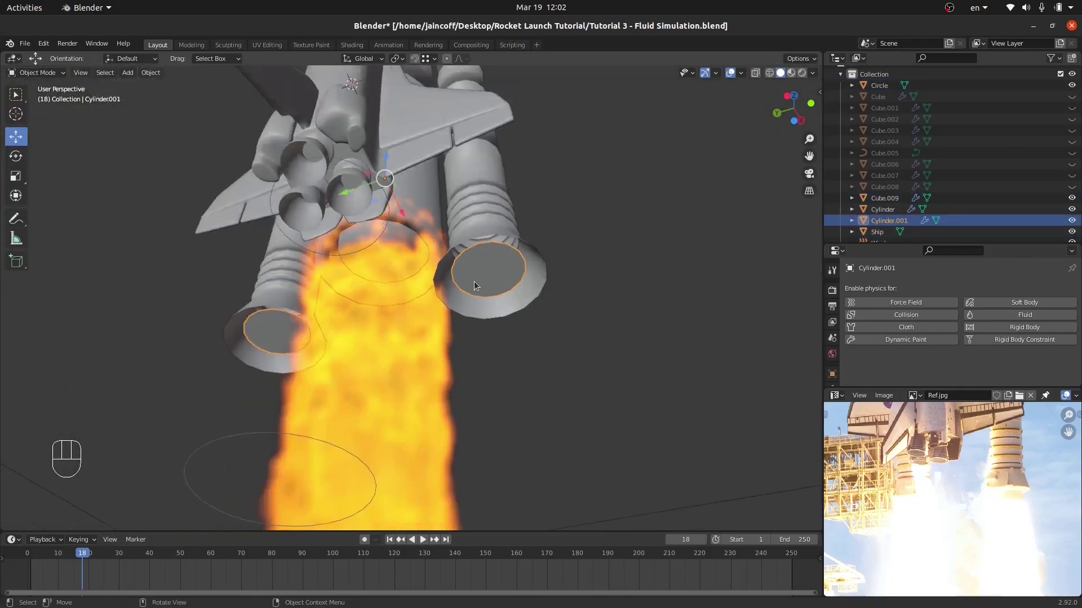
middle_click_drag(475, 282, 502, 333)
left_click(502, 332)
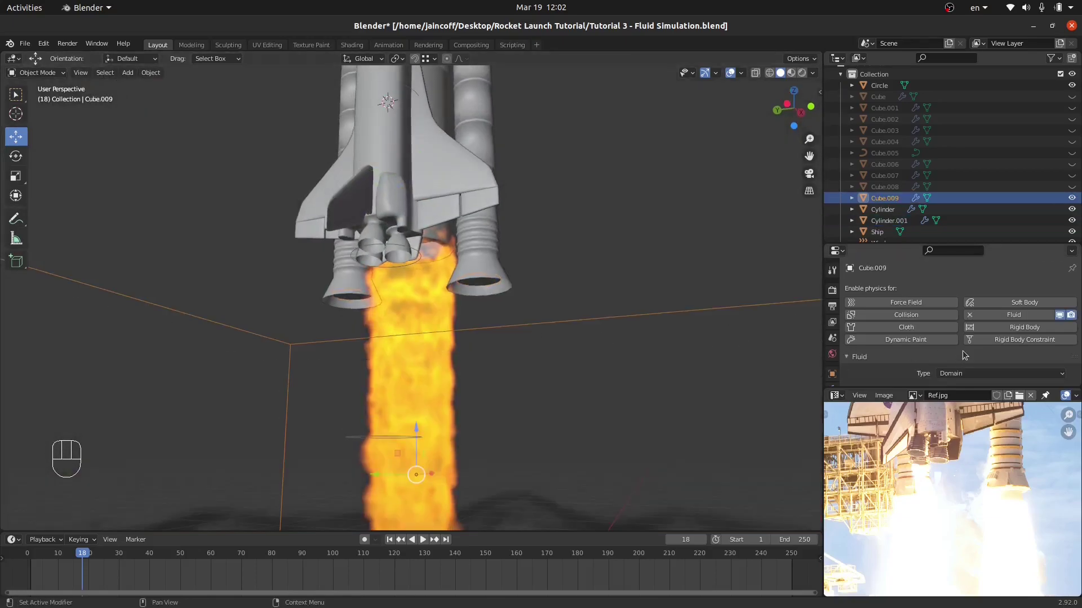
scroll(965, 354, "down", 6)
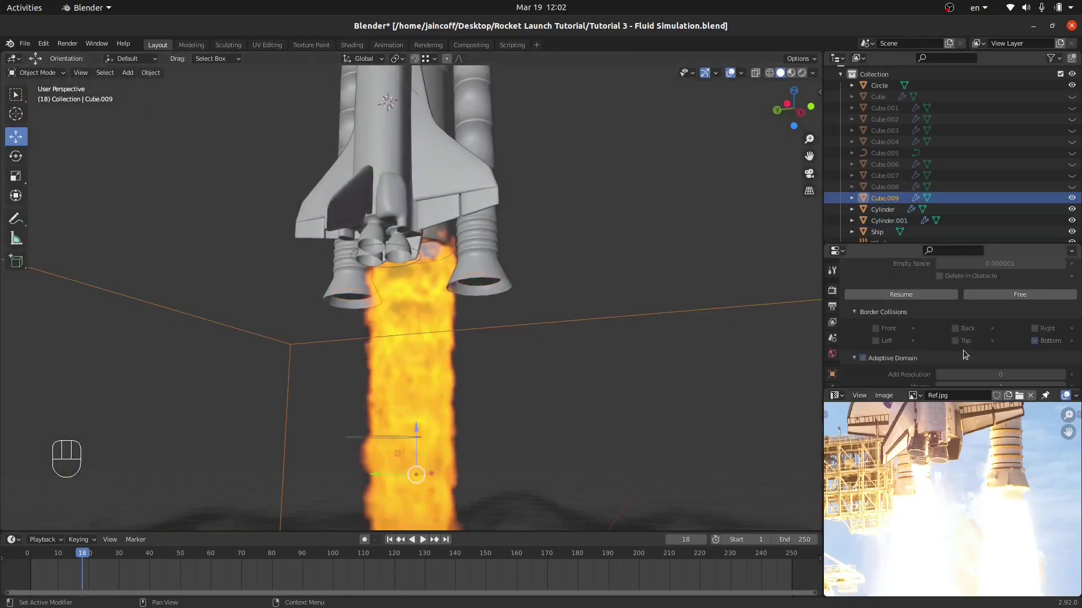
left_click(1014, 294)
Enable fluid physics on the separated booster nozzle discs and set their fluid type to Flow
middle_click_drag(494, 333, 475, 280)
left_click(475, 281)
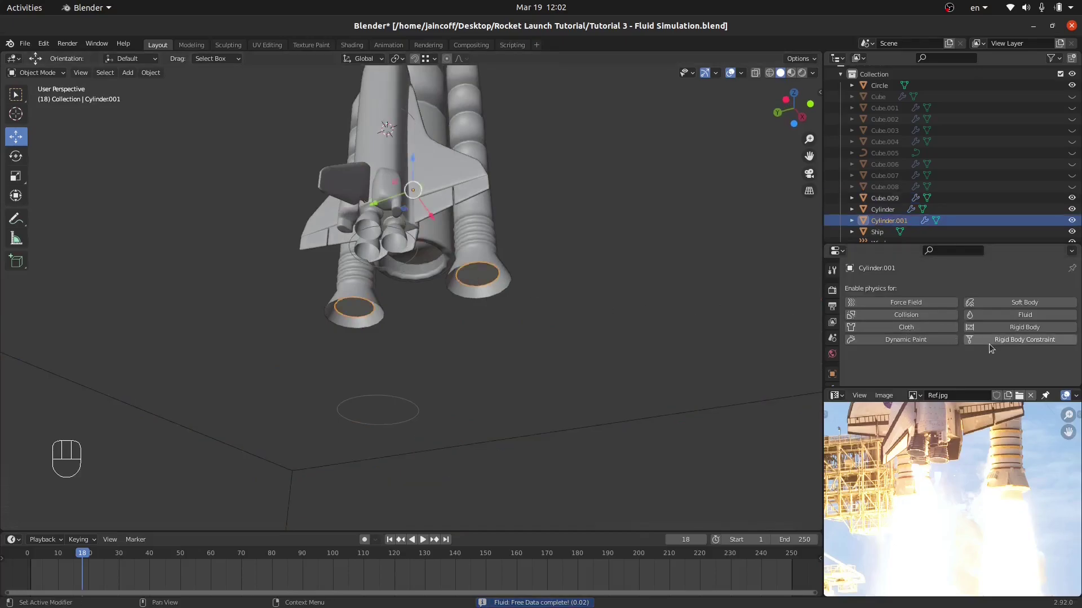
left_click(1008, 314)
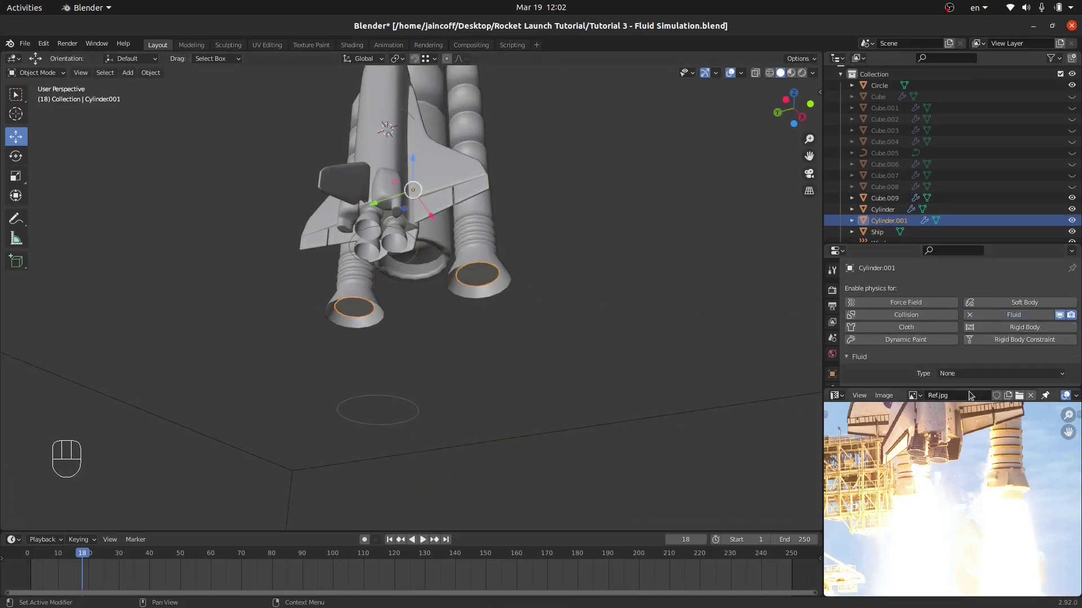
left_click_drag(969, 390, 959, 443)
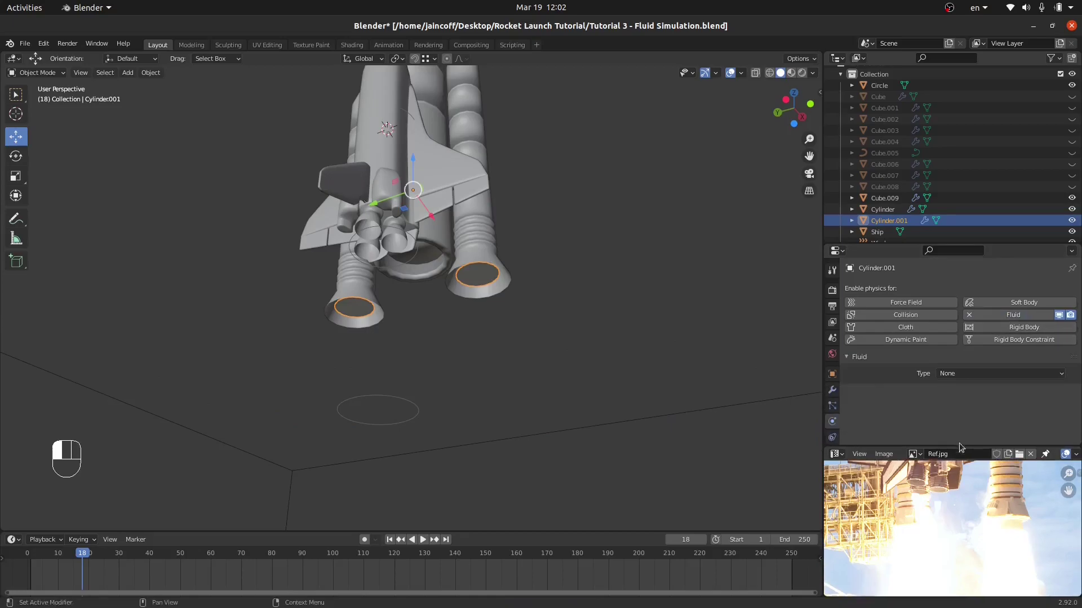
left_click(959, 374)
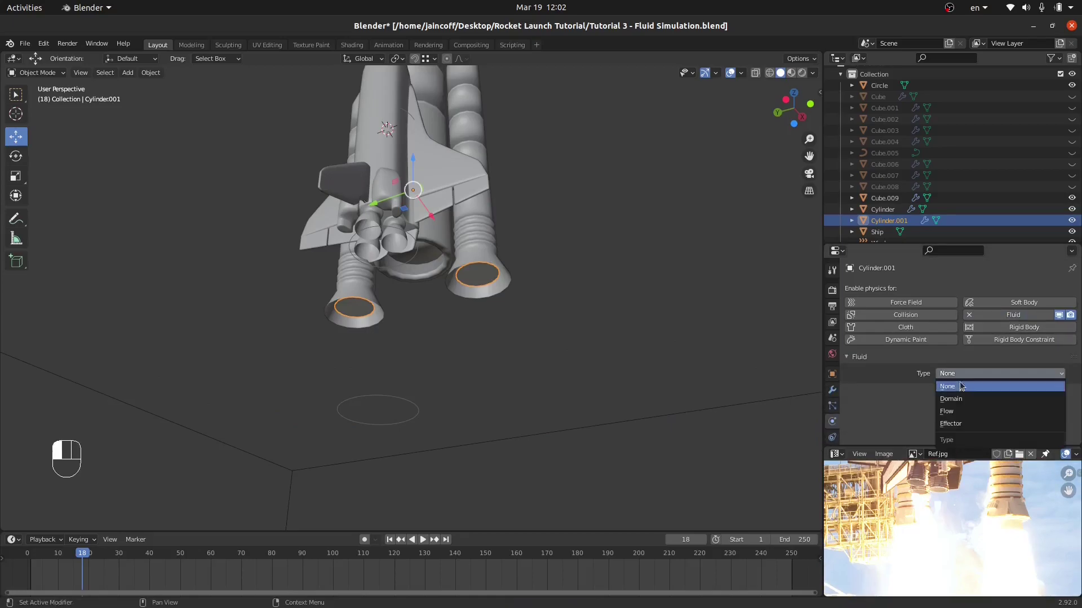
left_click(964, 416)
Set the nozzle discs' flow type to Fire + Smoke, flow behavior to Inflow and fuel to 5
scroll(923, 346, "down", 3)
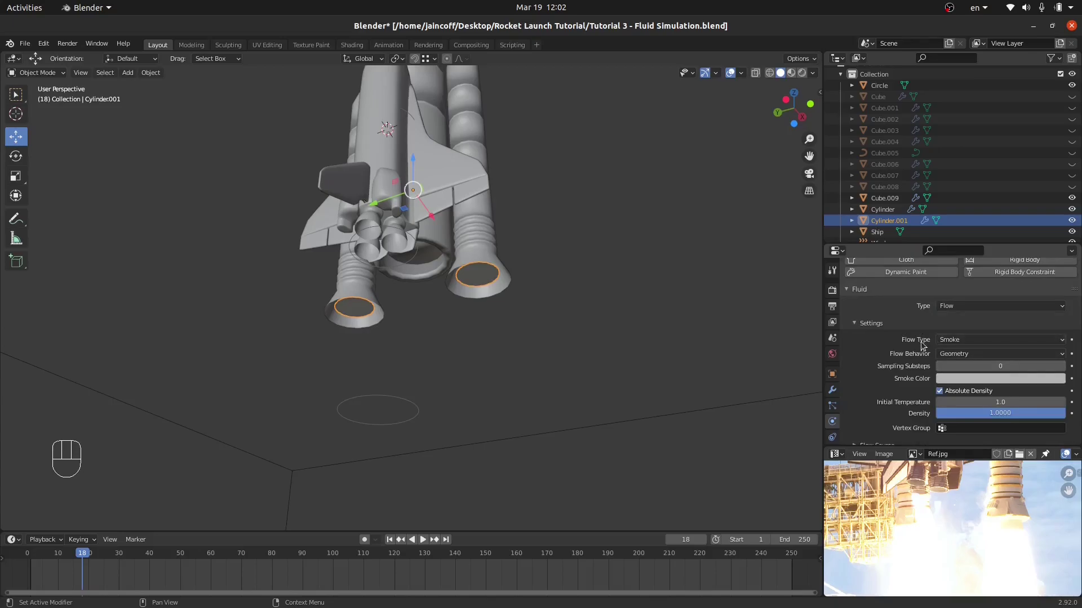
left_click(953, 341)
left_click(958, 365)
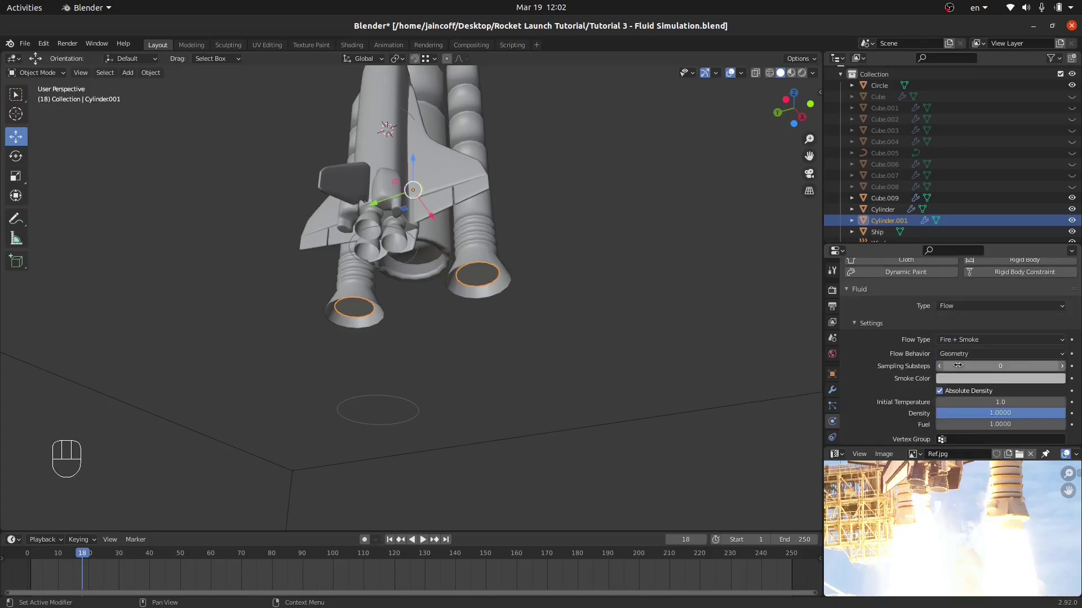
left_click(953, 354)
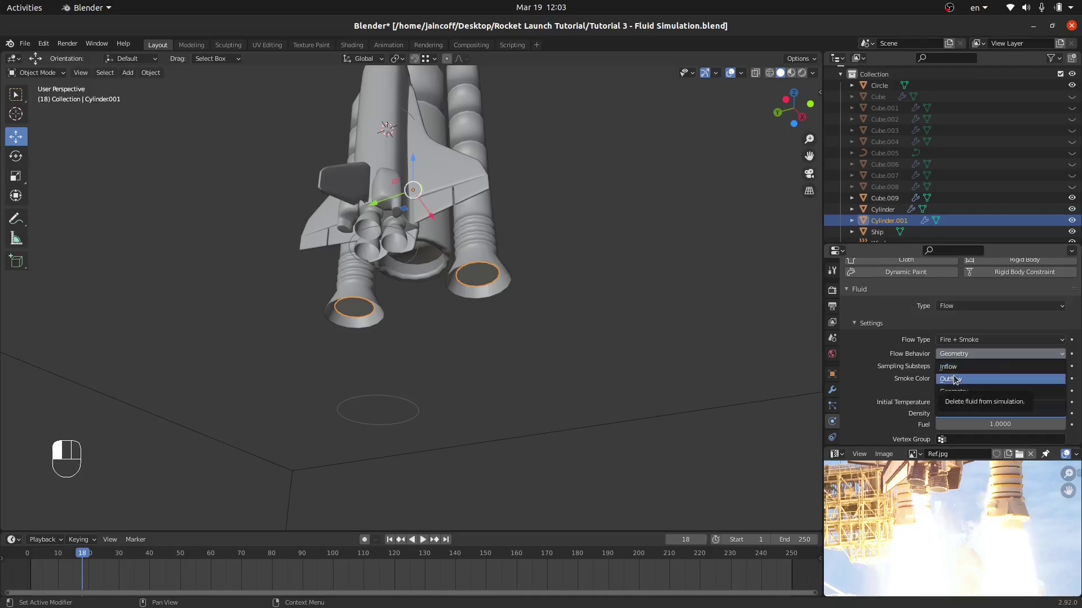
left_click(954, 368)
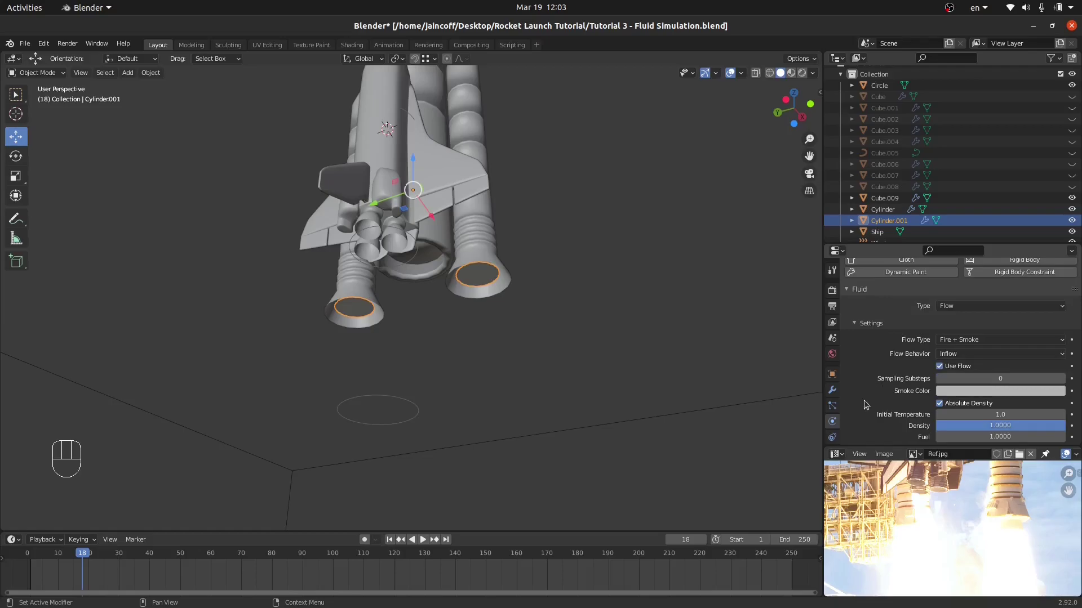
scroll(866, 404, "down", 3)
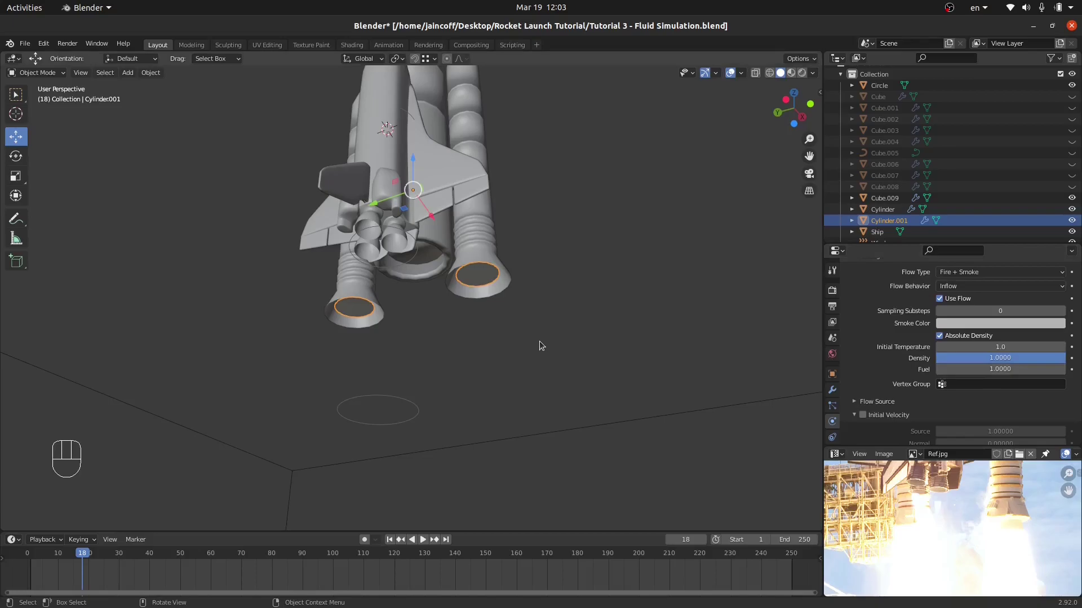
left_click(997, 370)
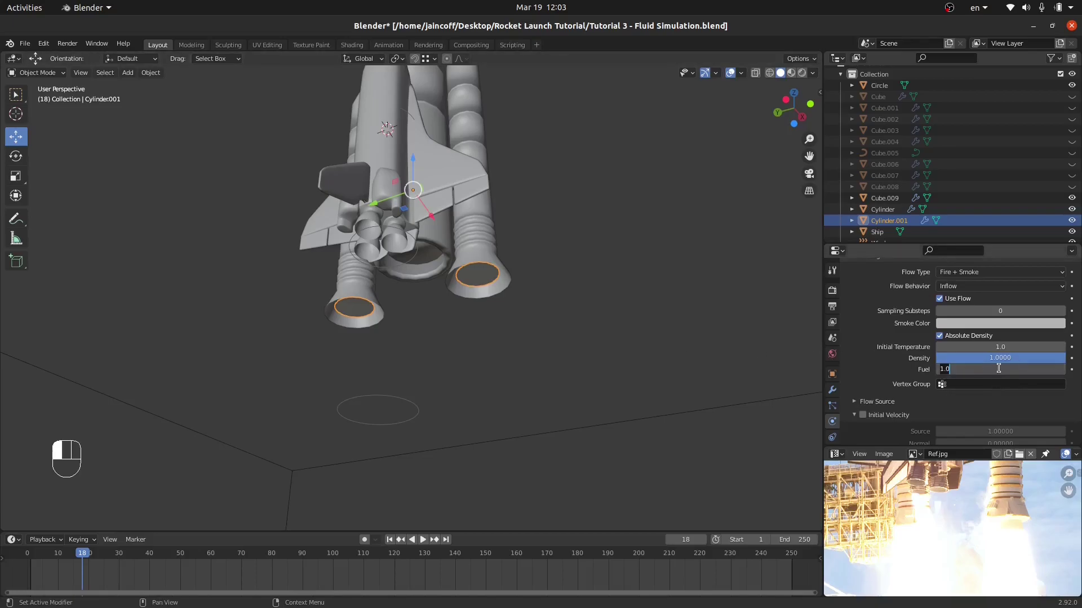
key("Return")
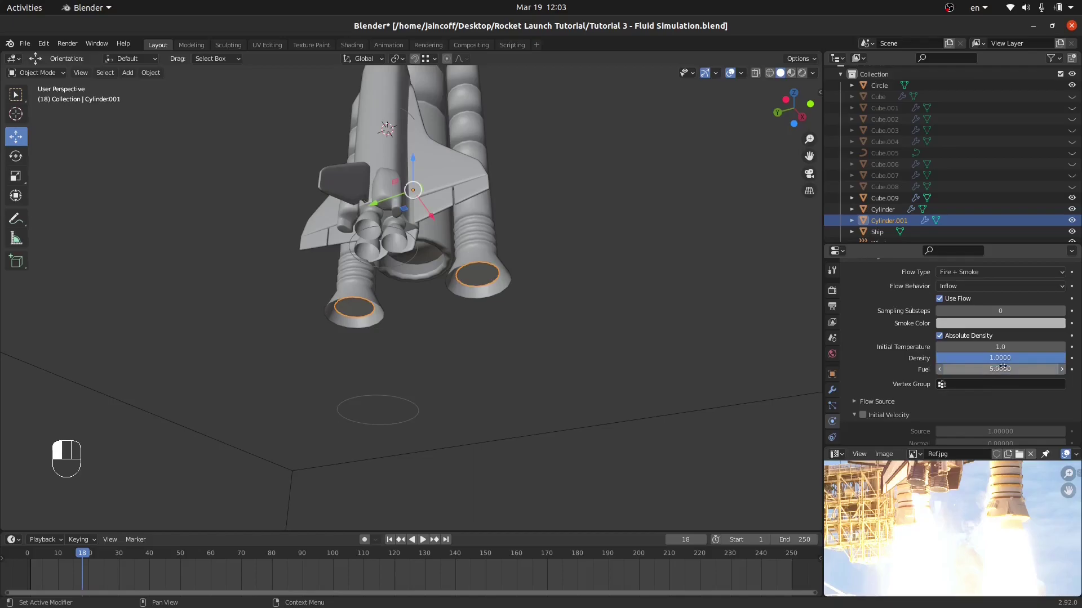
Select the wind force field and set its strength to 5
left_click(410, 404)
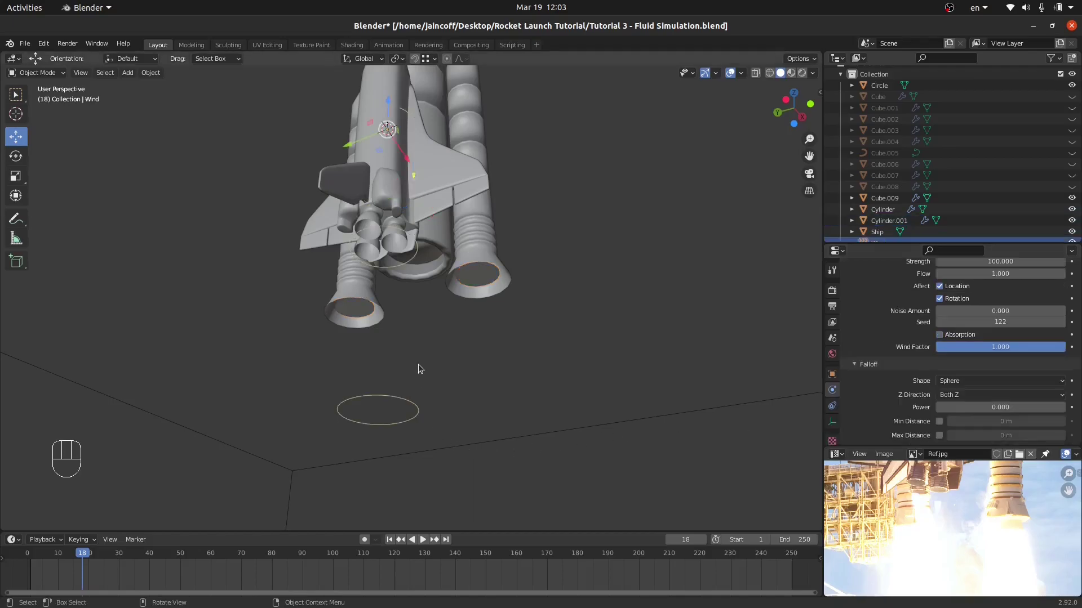
middle_click_drag(418, 364, 414, 394)
scroll(981, 407, "up", 4)
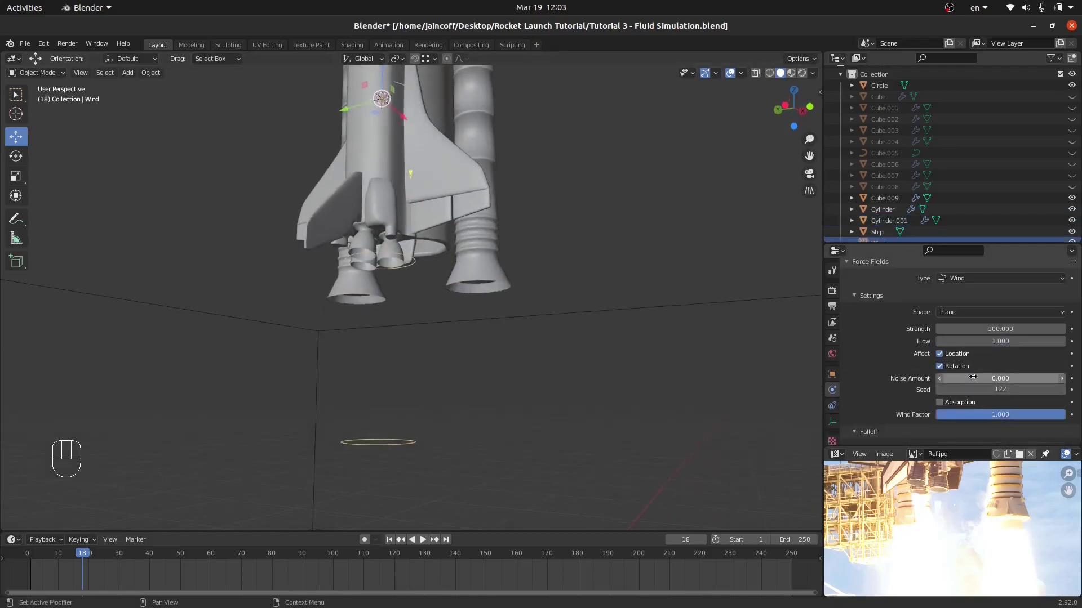
left_click(999, 328)
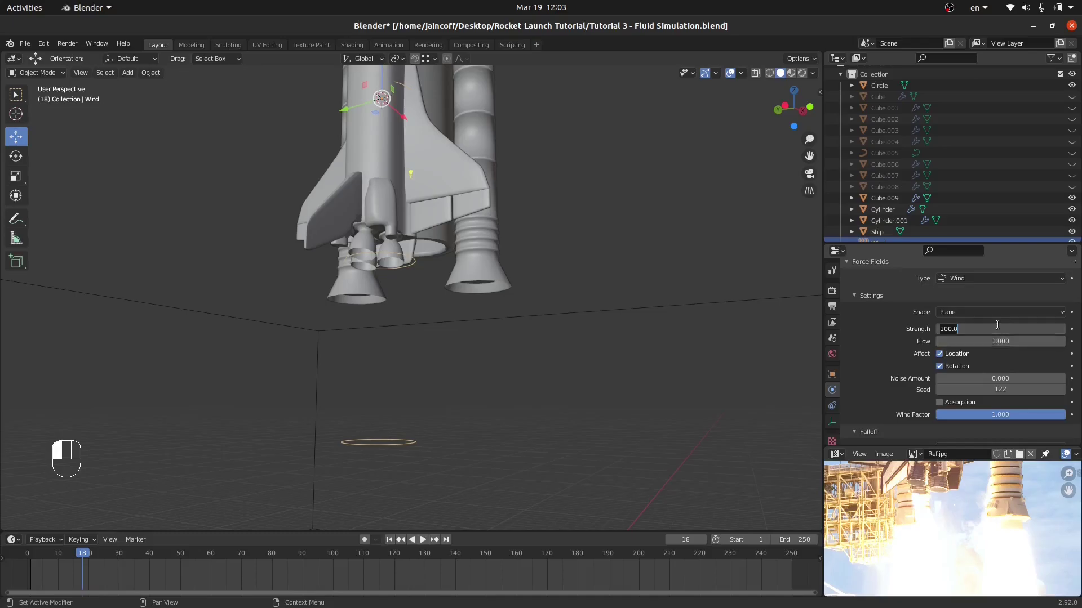
type("5")
key("Return")
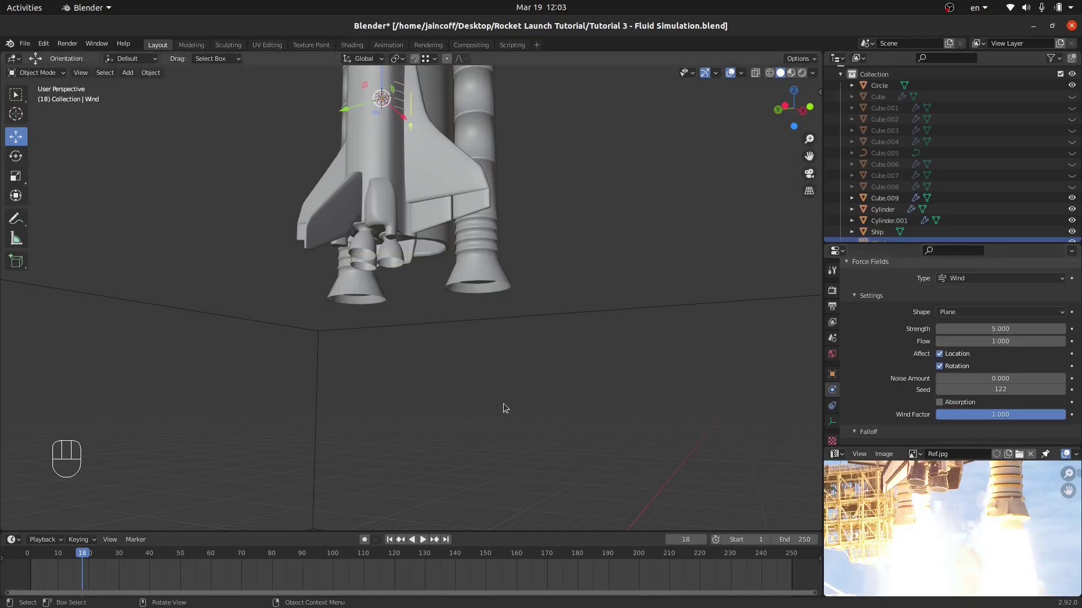
Unhide the launch tower and launch pad objects from Cube through Cube.008
scroll(502, 444, "down", 5)
middle_click_drag(502, 444, 465, 398)
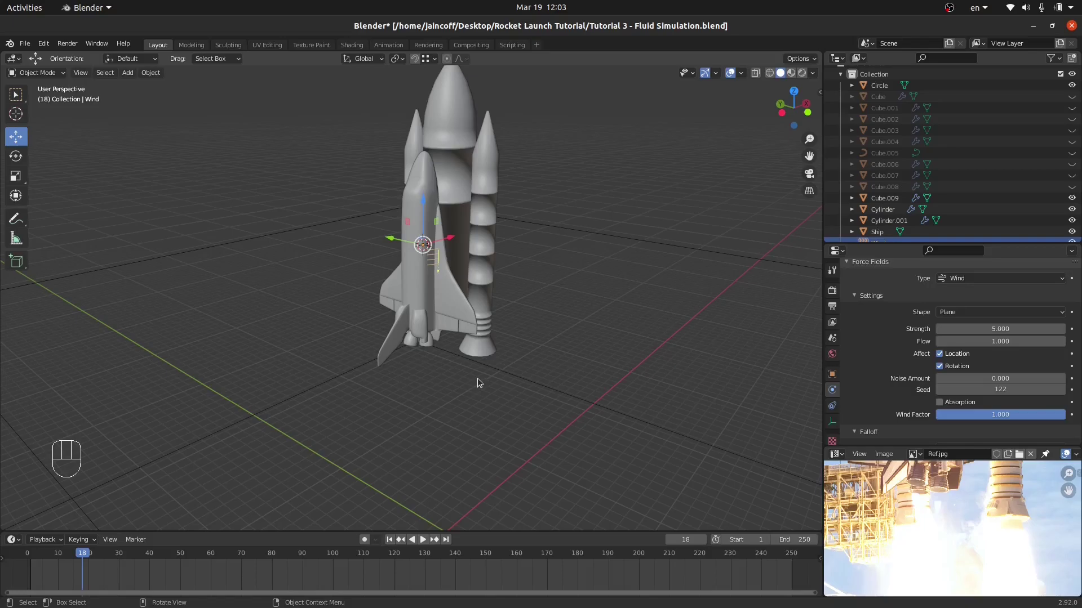
middle_click_drag(472, 365, 455, 306)
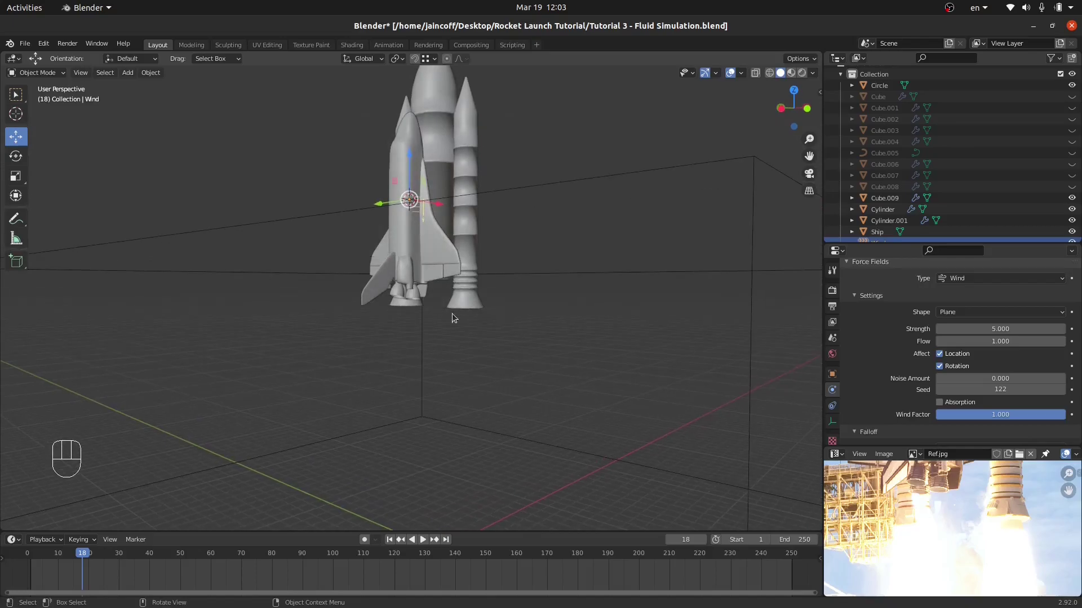
scroll(453, 309, "down", 4)
middle_click_drag(456, 303, 479, 320)
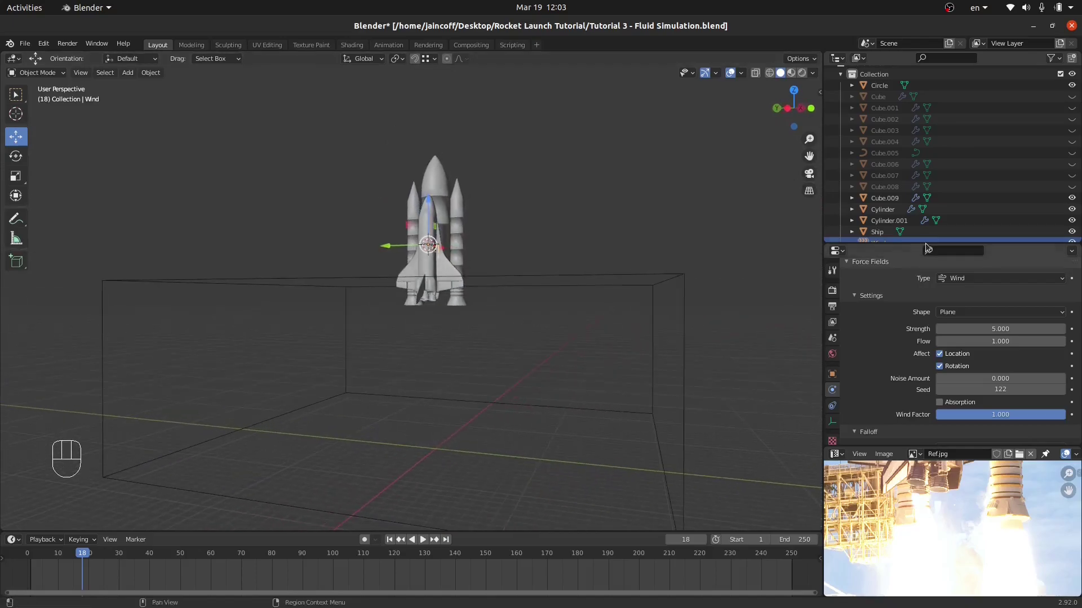
left_click_drag(1072, 99, 1072, 188)
scroll(958, 191, "down", 1)
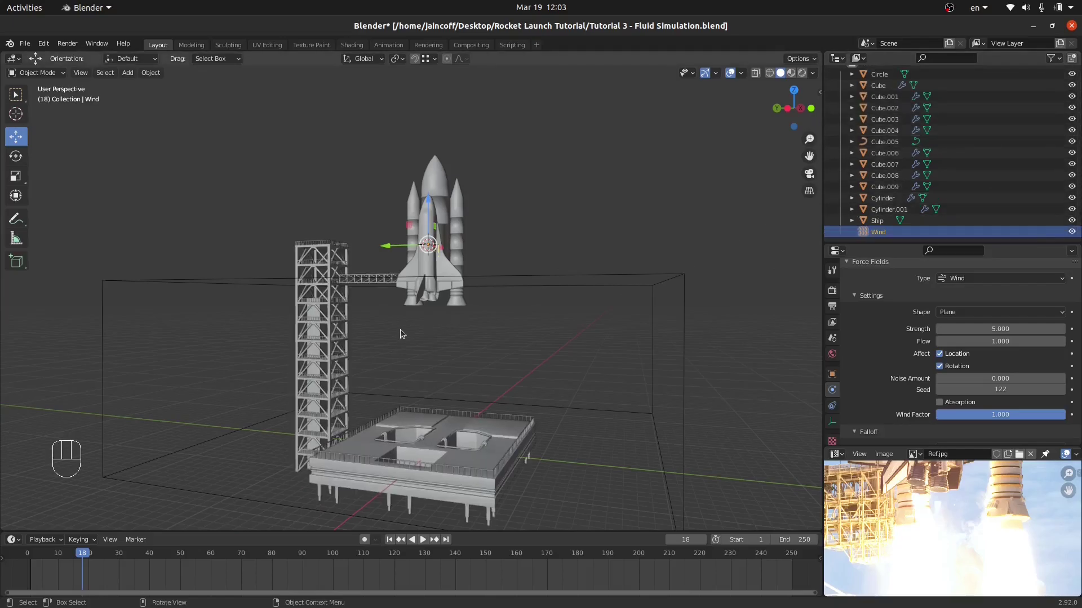
middle_click_drag(401, 331, 399, 298)
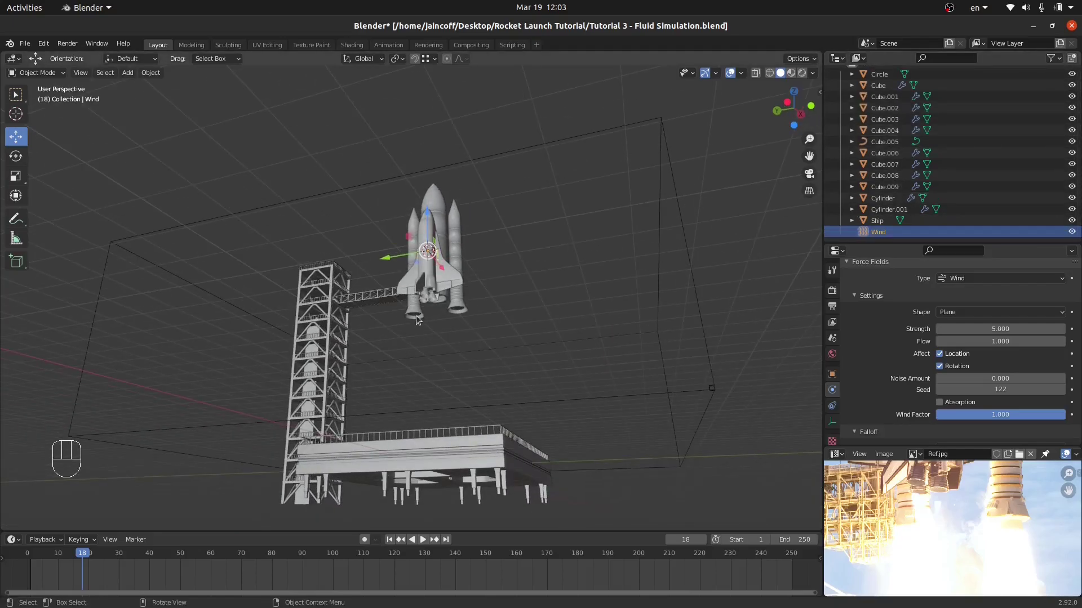
Select the tank-and-booster rocket body together with the shuttle ship
left_click(454, 303)
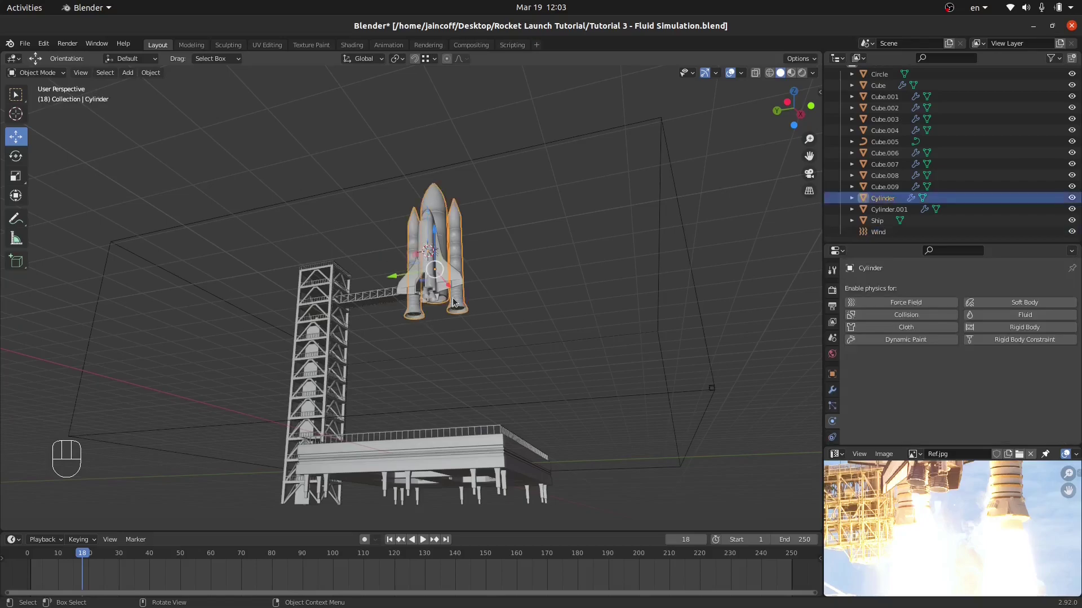
scroll(451, 290, "up", 3)
key("g")
right_click(503, 244)
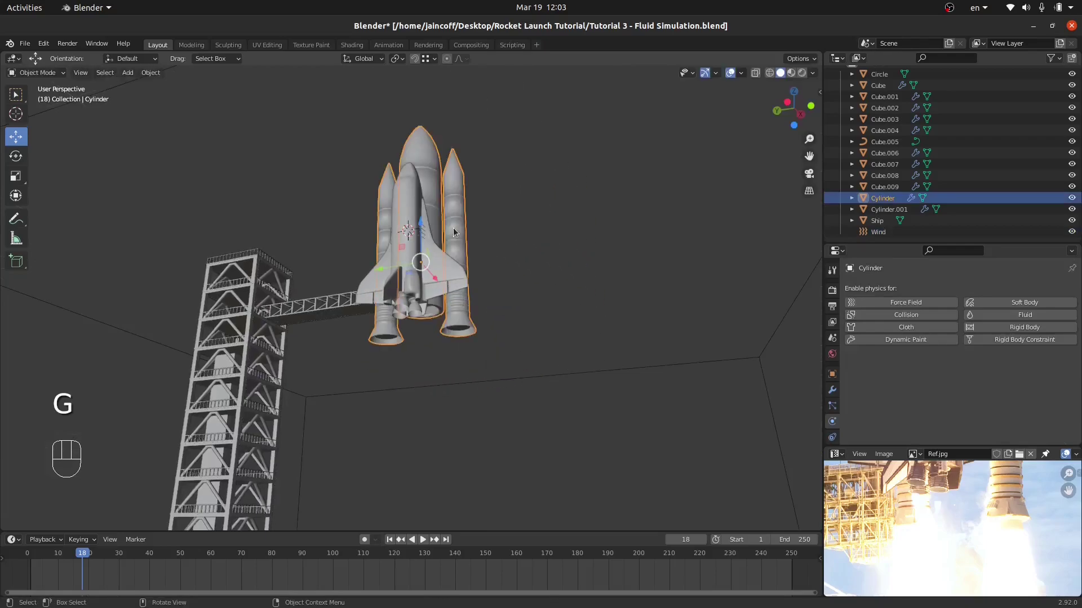
middle_click_drag(503, 244, 516, 182)
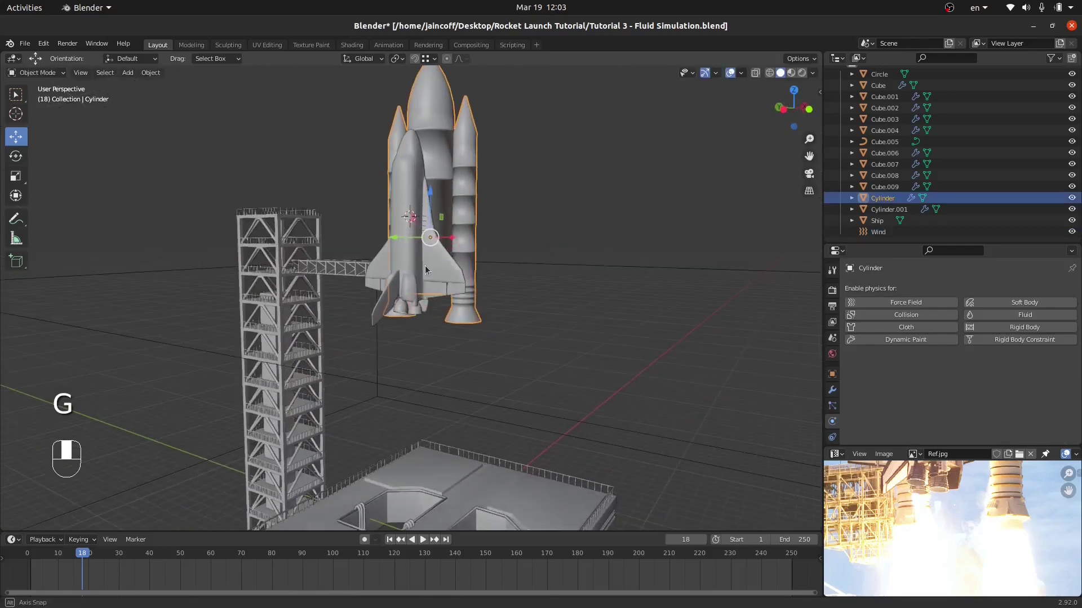
left_click(410, 171, "shift")
scroll(409, 172, "up", 4)
scroll(411, 238, "down", 2)
key("g")
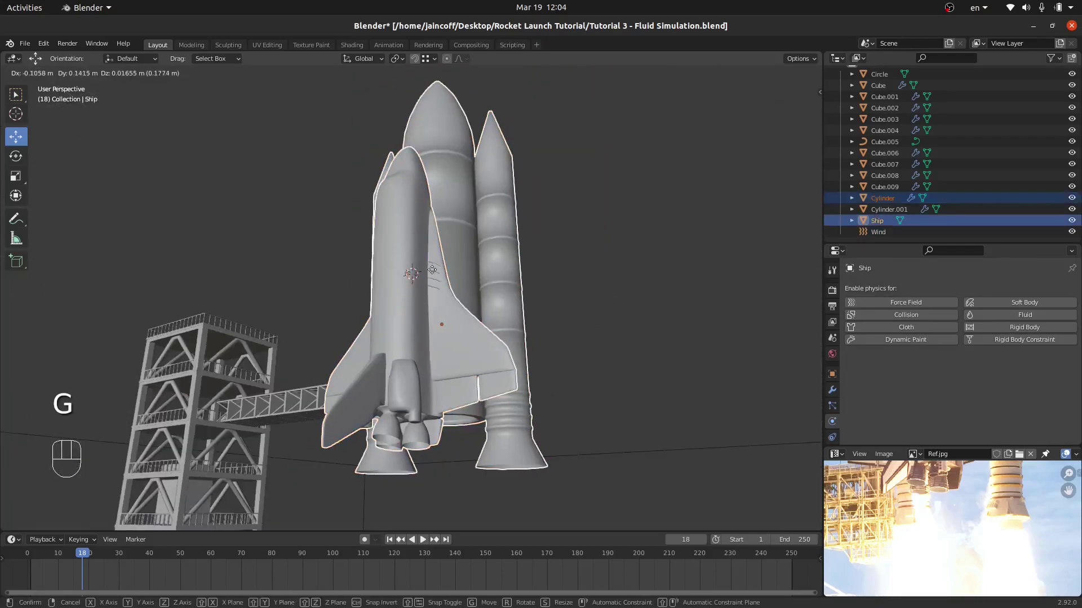
right_click(479, 334)
Add the booster nozzle discs and the wind force field to the rocket selection
middle_click_drag(478, 334, 538, 386)
left_click(542, 380, "shift")
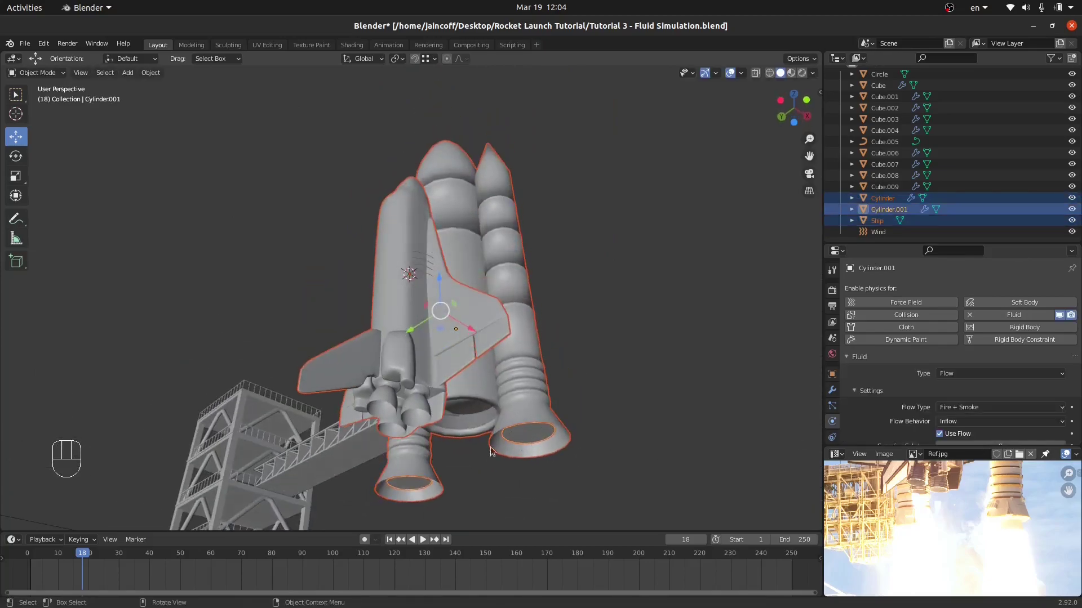
key("g")
right_click(657, 407)
middle_click_drag(657, 407, 453, 424)
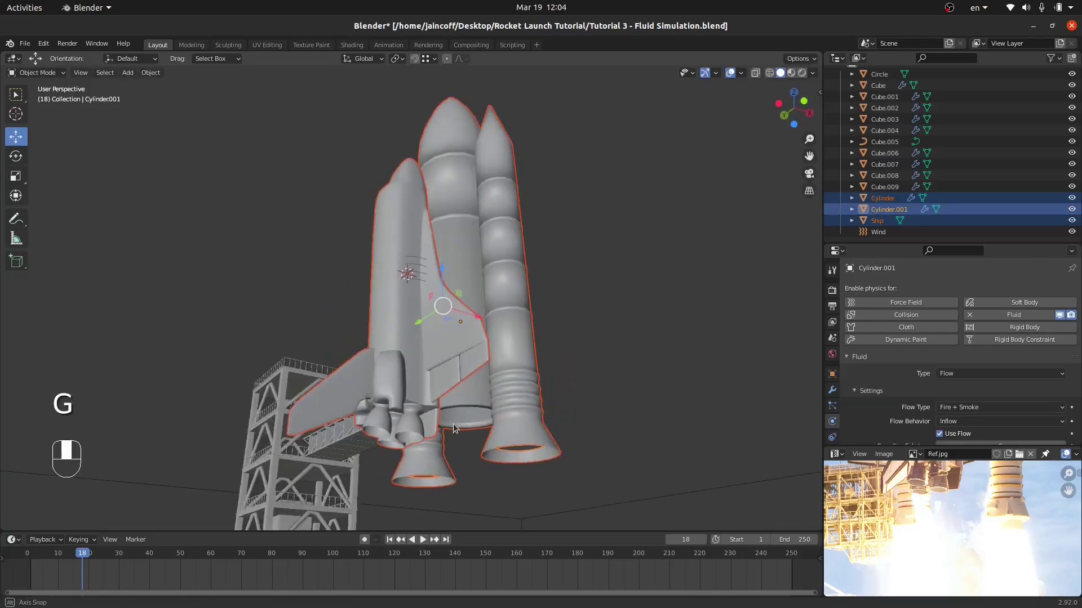
left_click(417, 269, "shift")
middle_click_drag(417, 269, 536, 282)
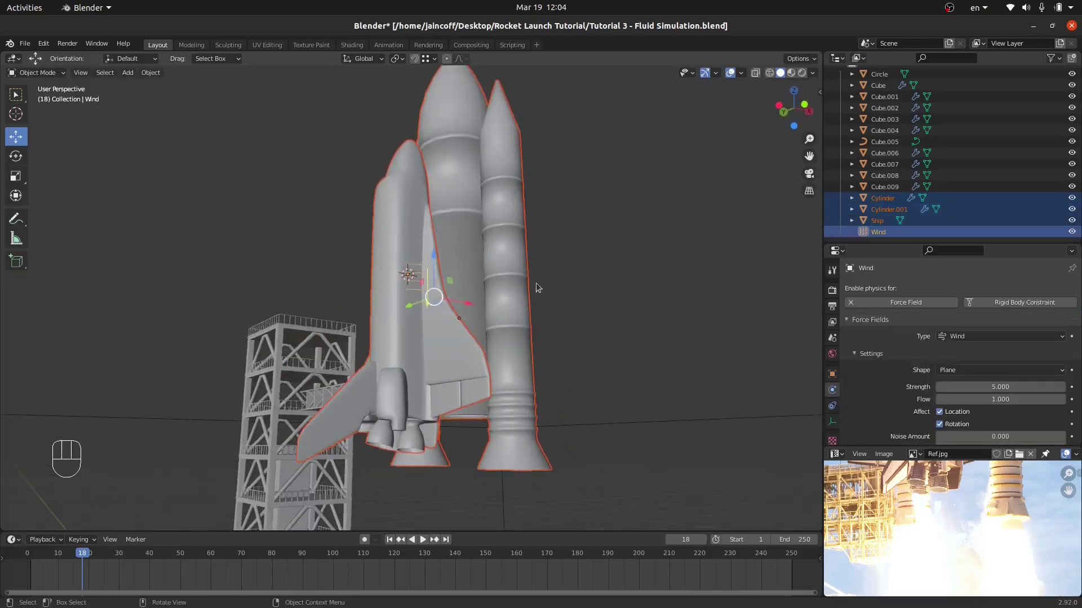
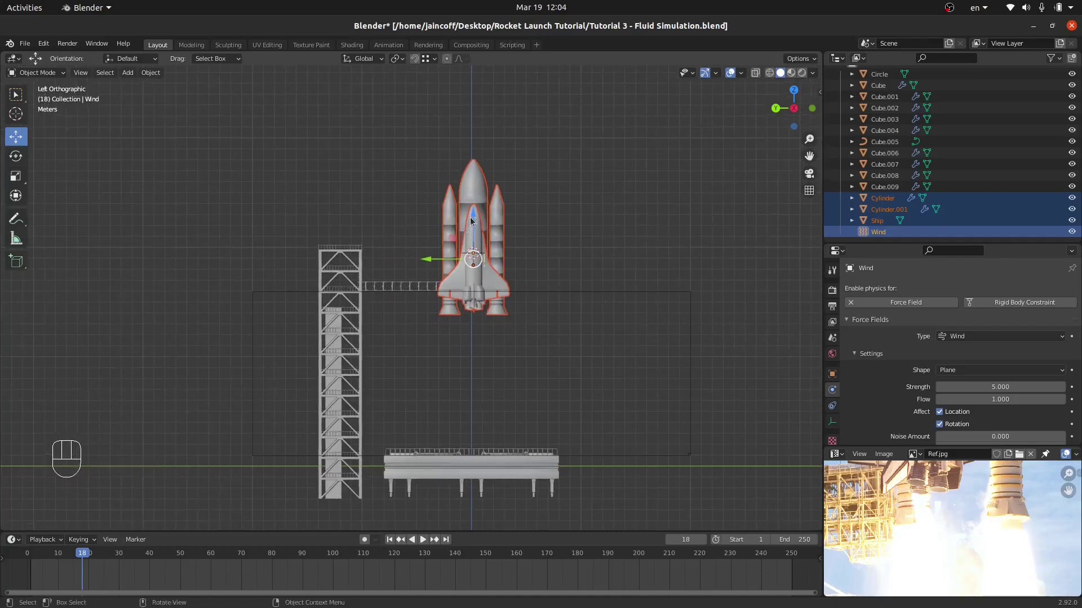
Move the selected rocket parts and wind down 11.957 m onto the launch pad and 0.10343 m along Y to centre them under the tower arm
left_click_drag(471, 221, 501, 303)
scroll(482, 312, "up", 6)
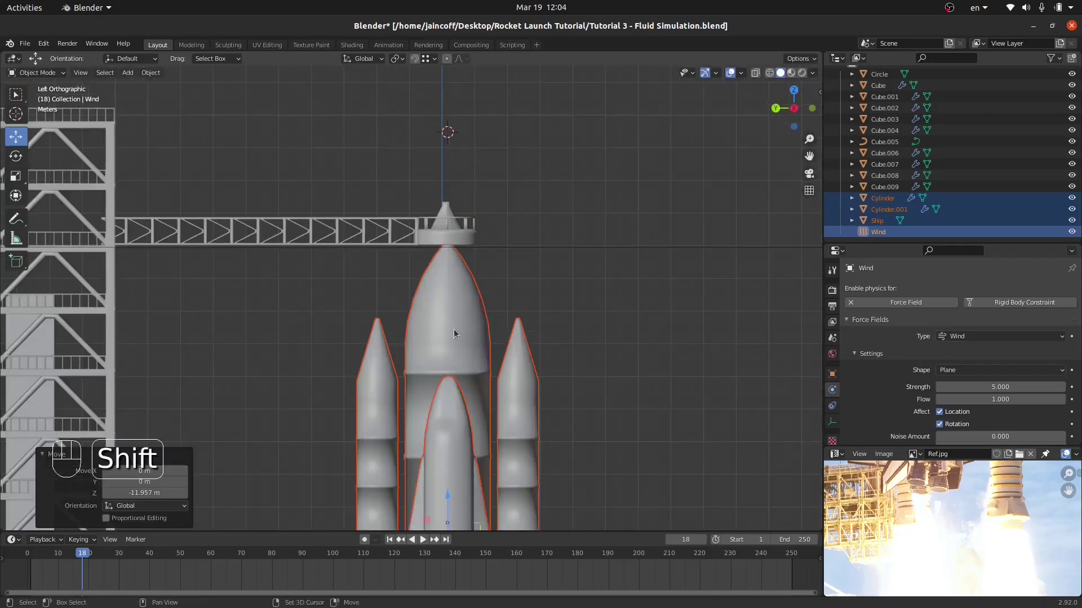
middle_click_drag(454, 334, 465, 317, "shift")
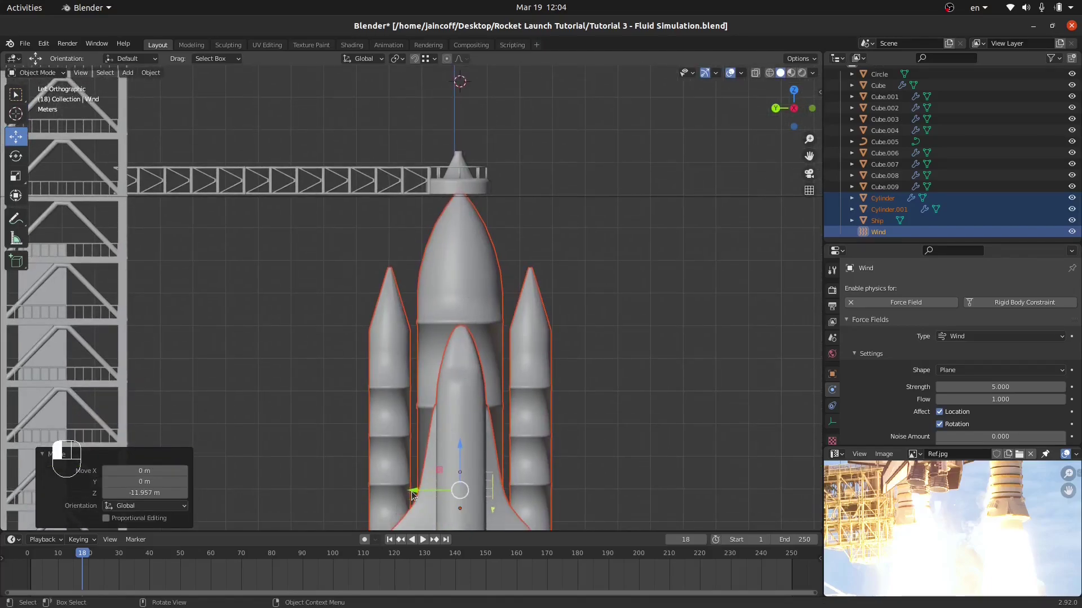
left_click_drag(414, 496, 409, 494)
scroll(500, 308, "down", 3)
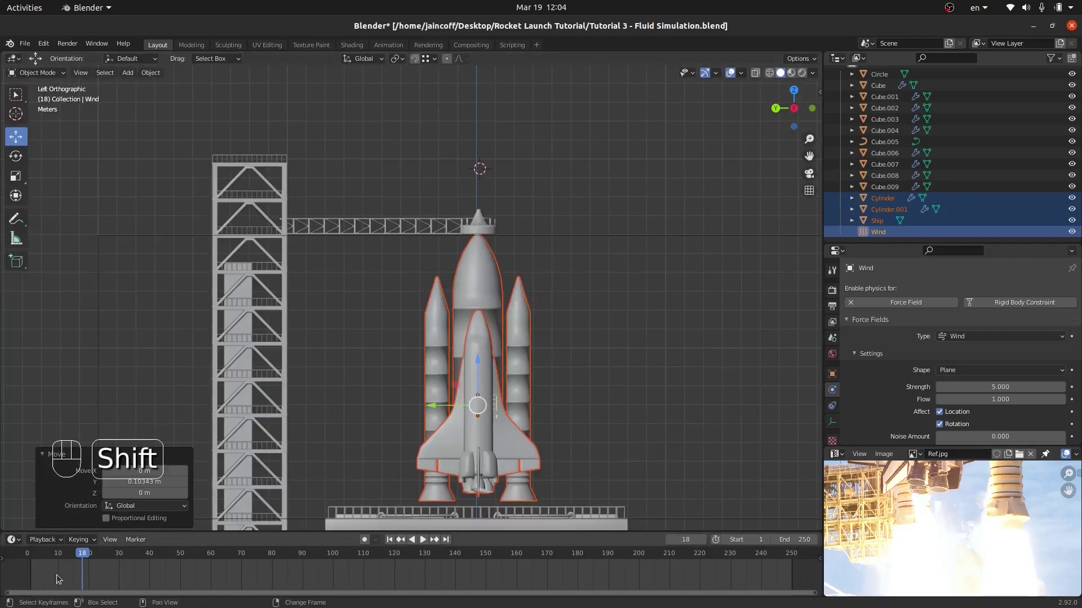
Set the animation's start frame to 0 and insert location and rotation keyframes for the selected rocket parts and wind at frame 0
right_click_drag(57, 579, 27, 579)
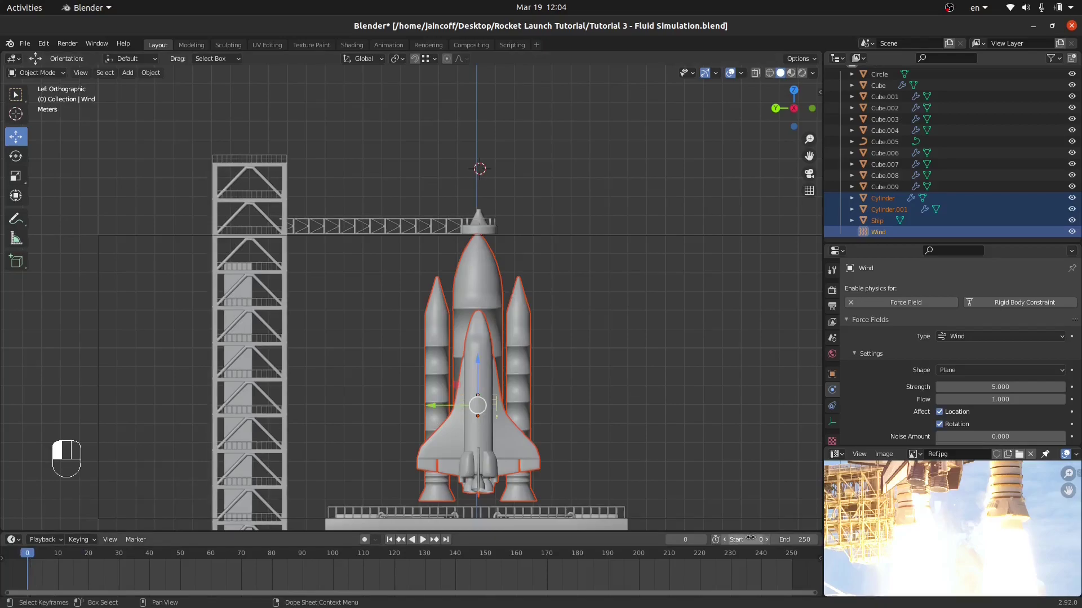
right_click(536, 329)
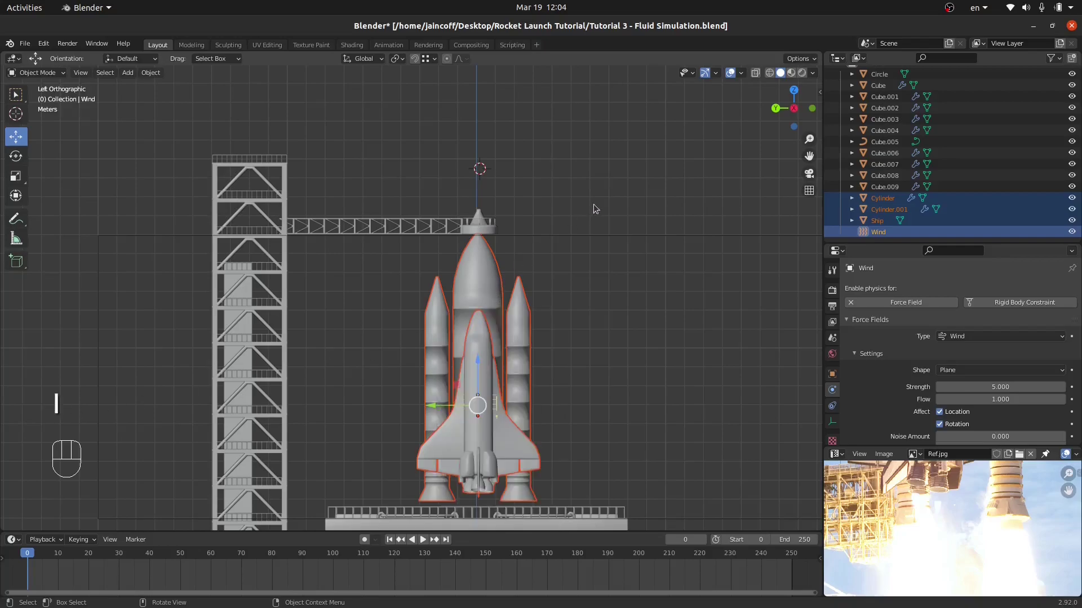
key("i")
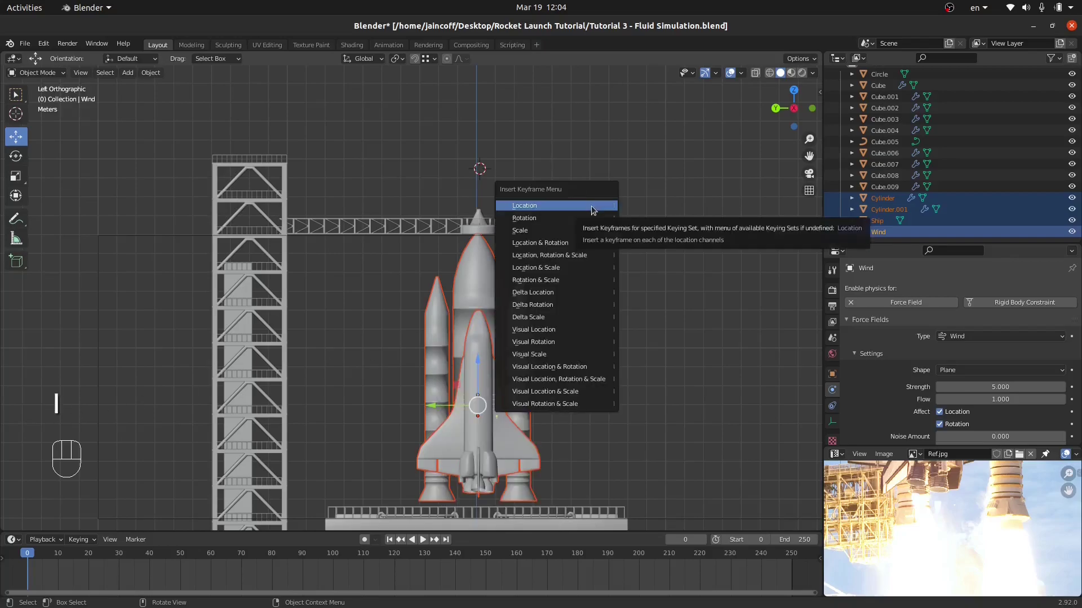
left_click(591, 205)
key("i")
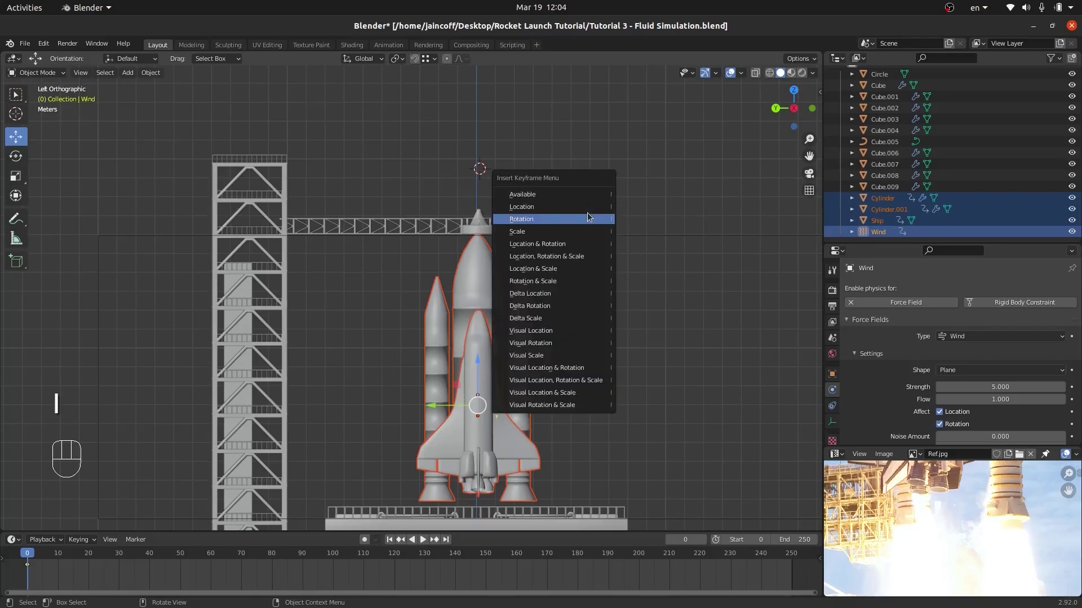
left_click(588, 218)
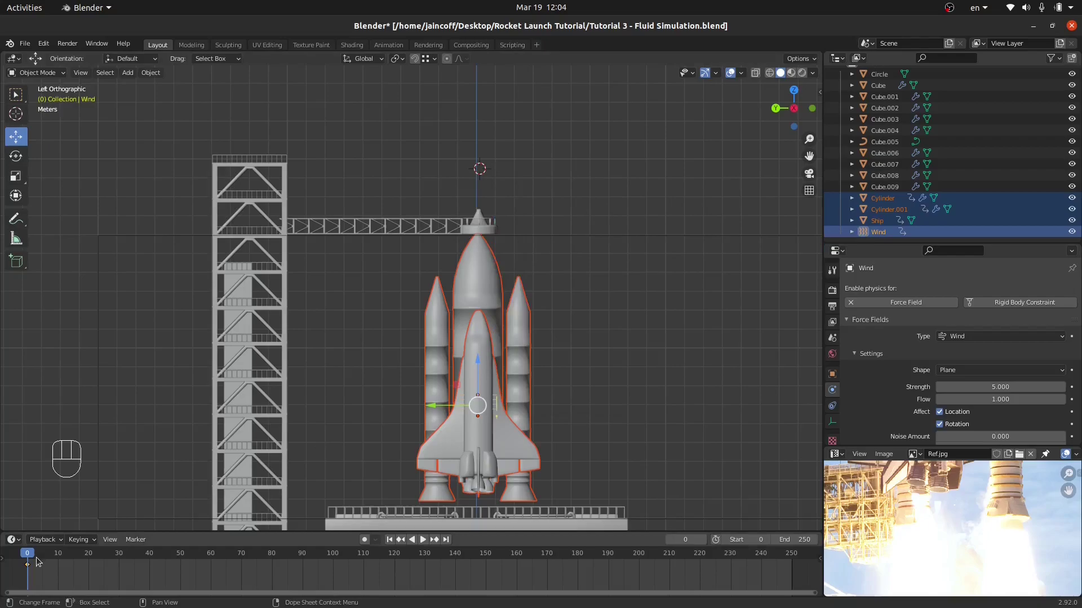
At frame 250, move the selected rocket parts and wind straight up until the wind sits at about Z 110 m
right_click_drag(39, 569, 790, 571, "shift")
scroll(427, 456, "down", 8)
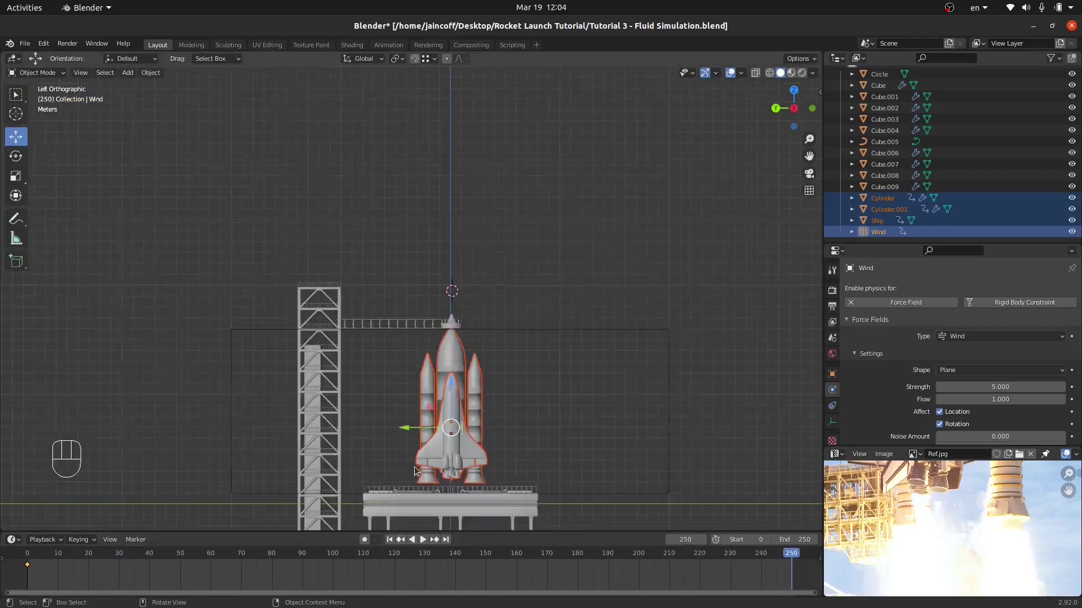
middle_click_drag(426, 426, 421, 440, "shift")
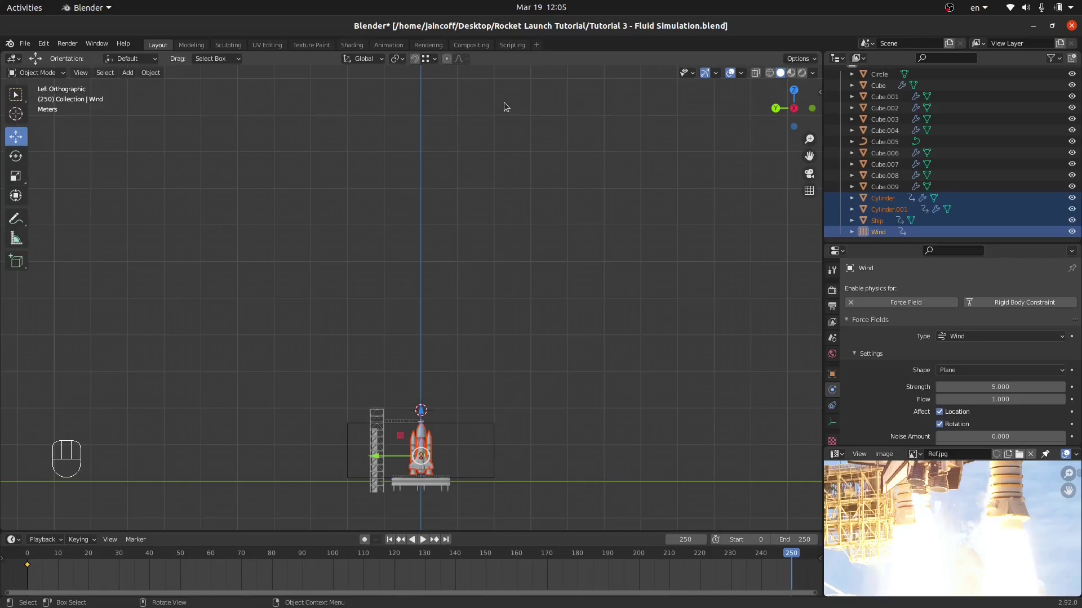
middle_click_drag(504, 102, 497, 126, "shift")
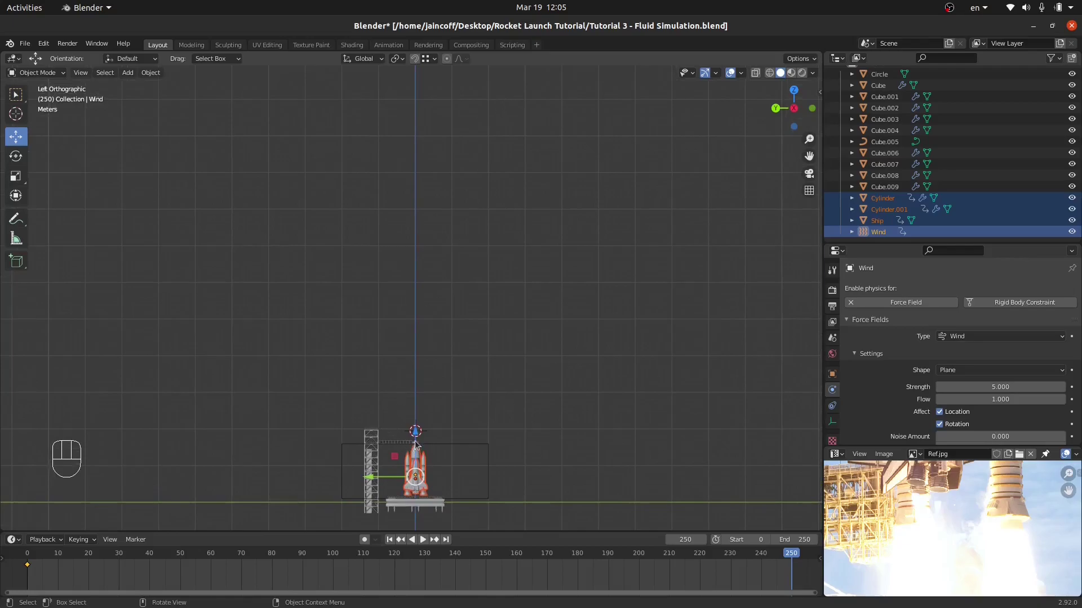
left_click_drag(415, 444, 415, 99)
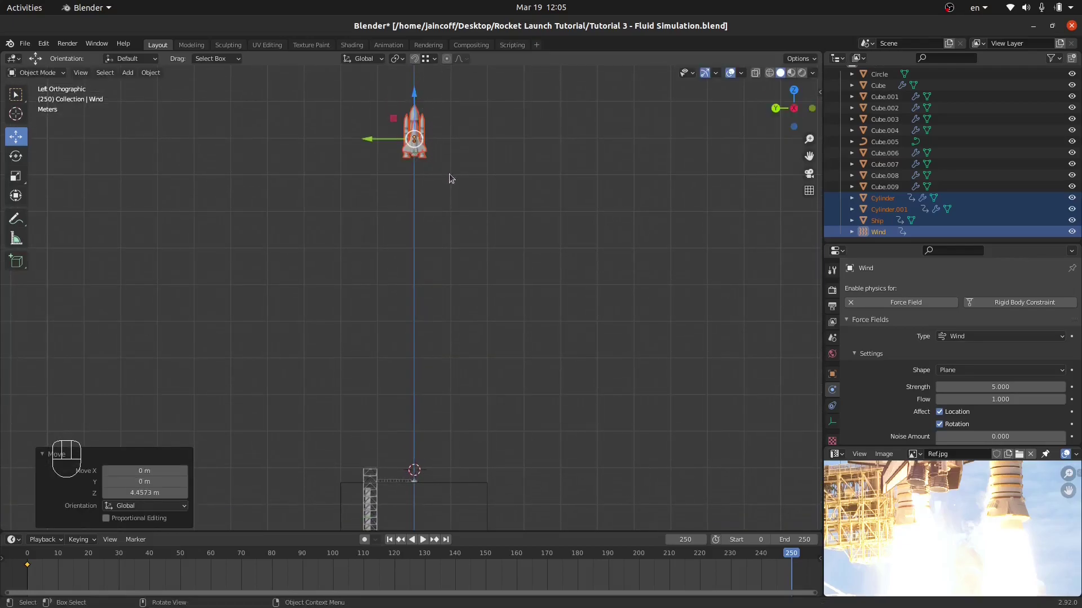
Insert rotation and location keyframes for the raised rocket parts and wind at frame 250
key("i")
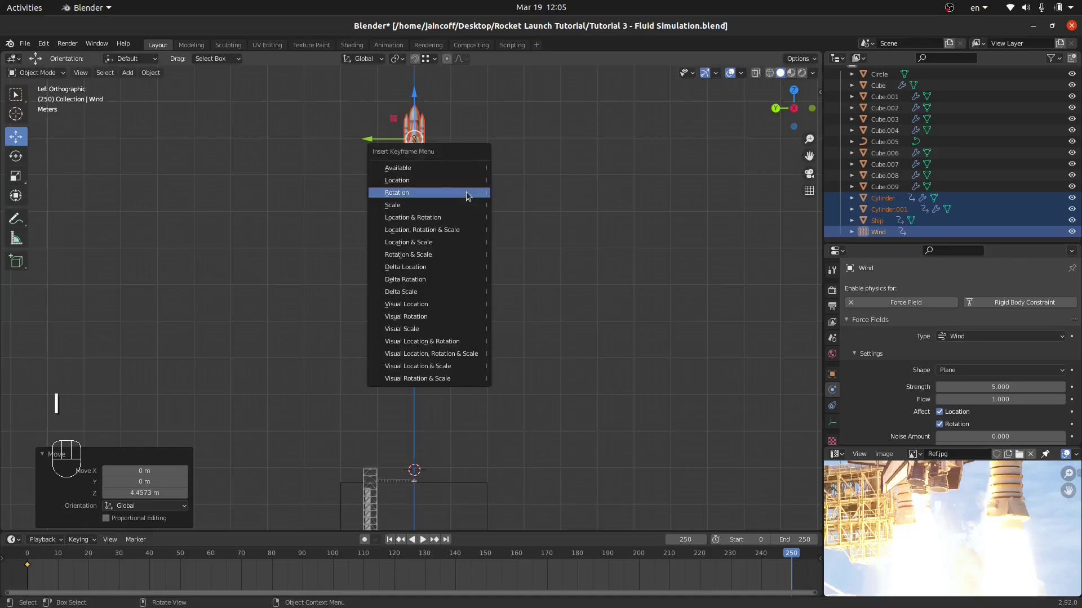
left_click(467, 196)
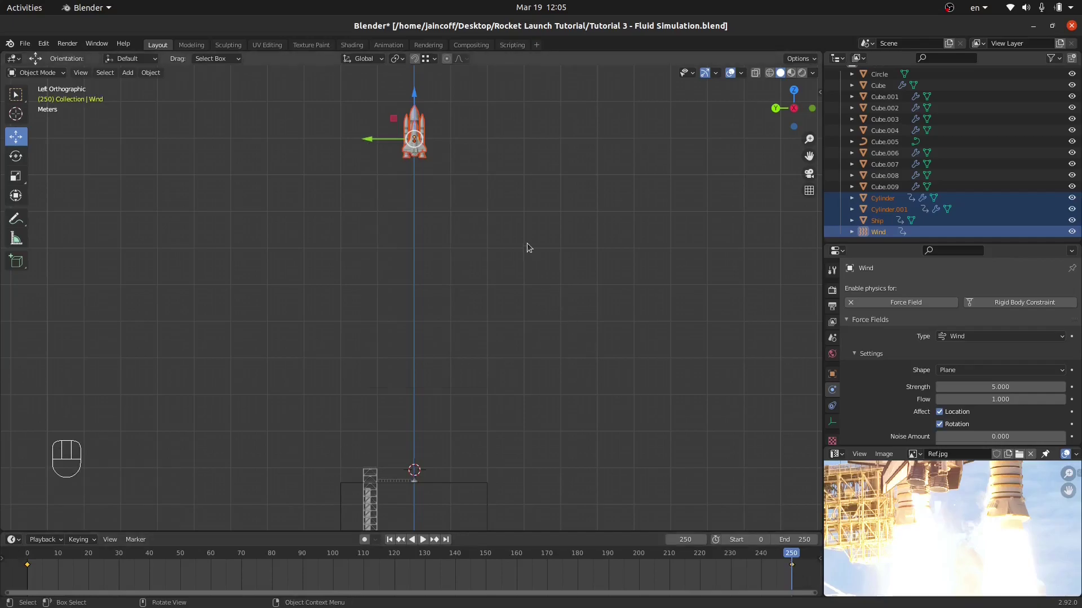
key("i")
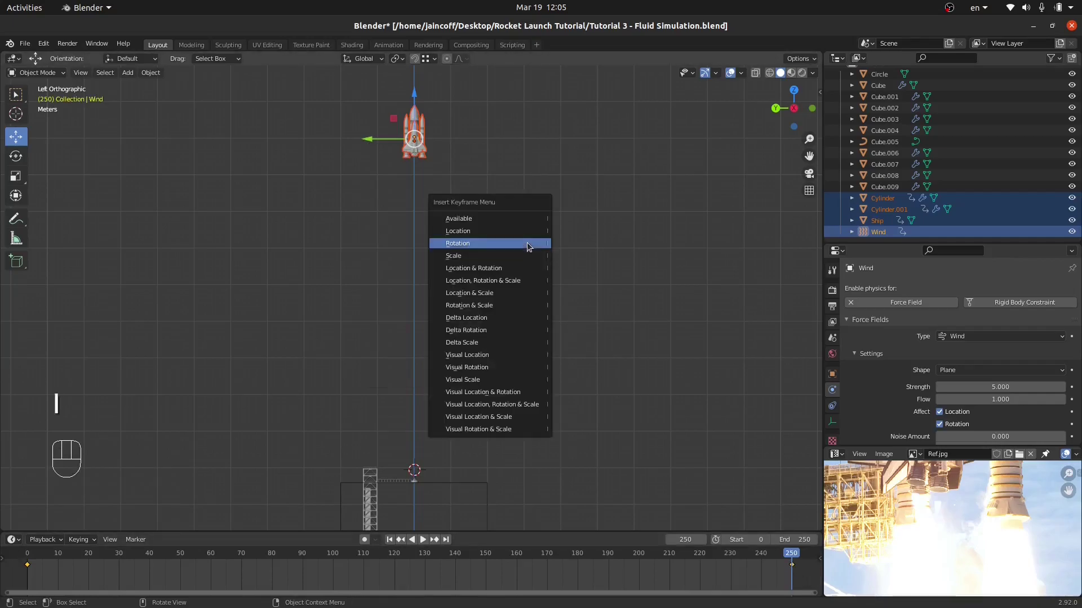
left_click(499, 232)
Show the wind's transform values and play back the lift-off animation from the first frame
key("n")
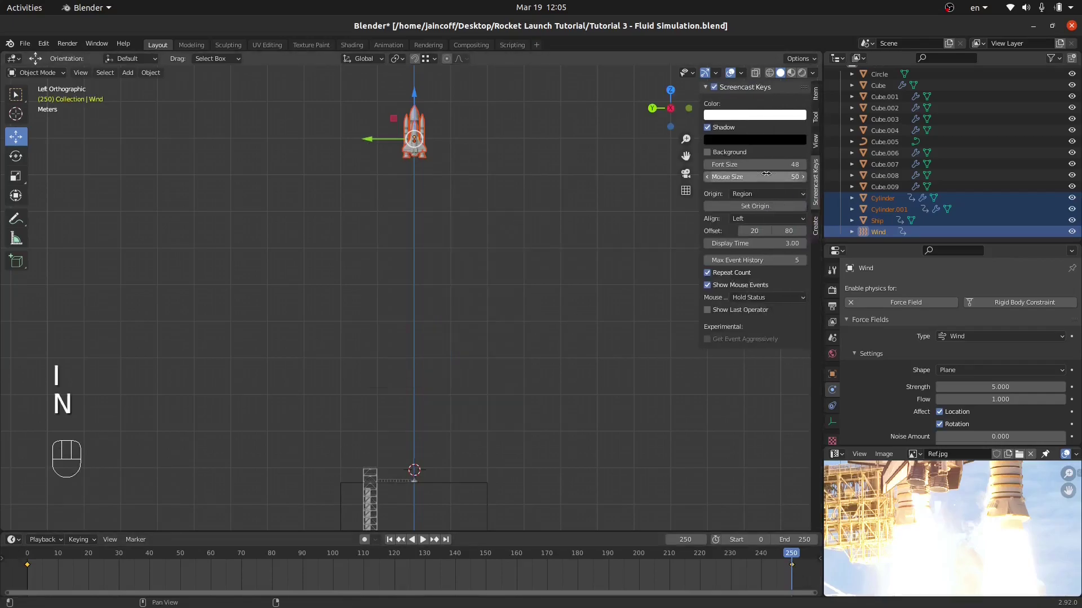
left_click(815, 93)
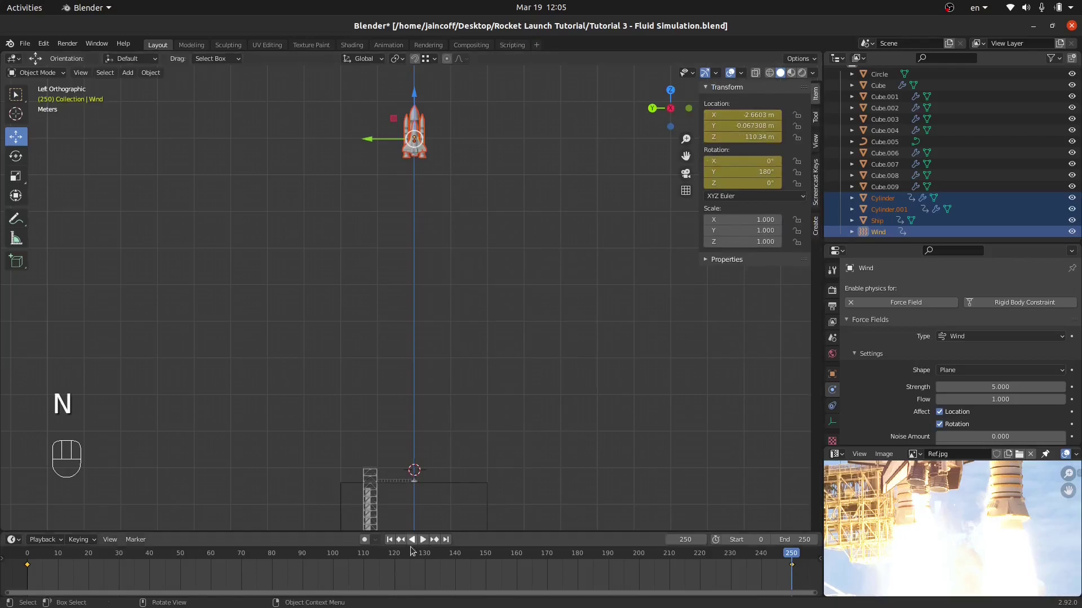
left_click(390, 539, "shift")
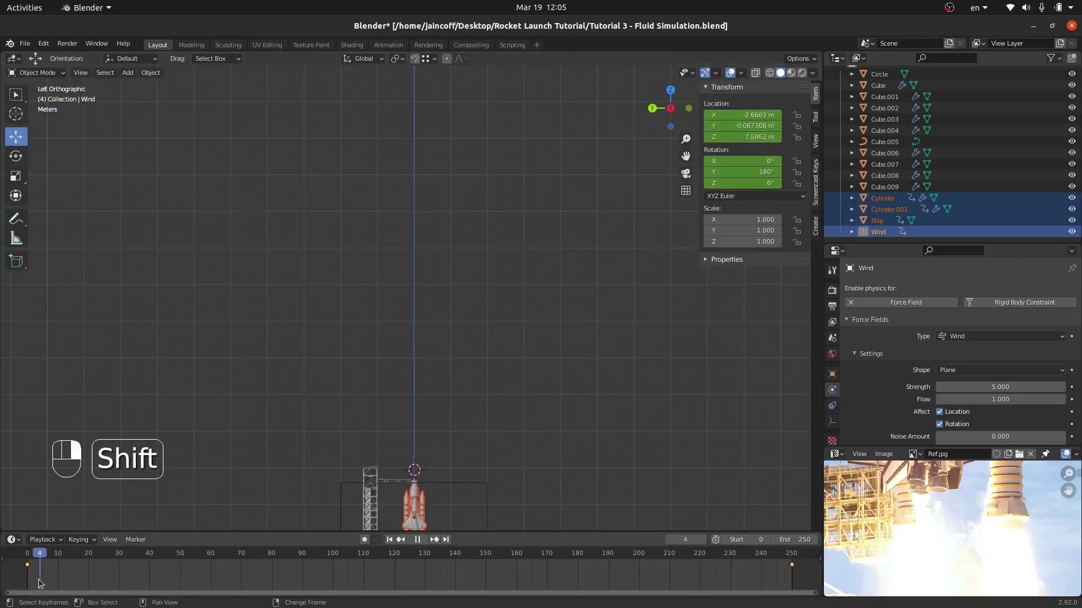
middle_click_drag(343, 434, 335, 417, "shift")
key("space")
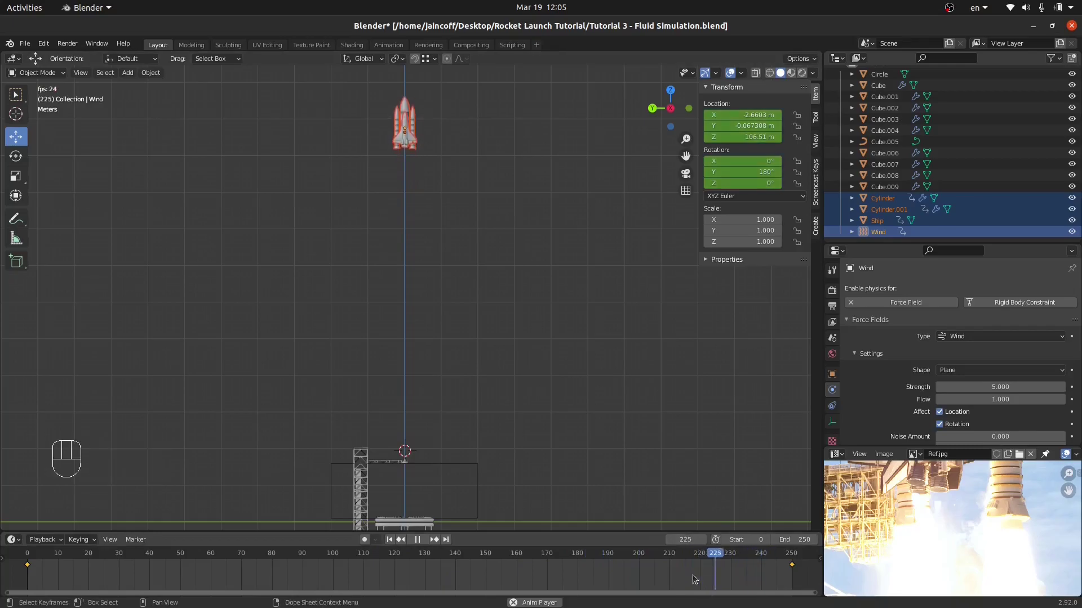
key("space")
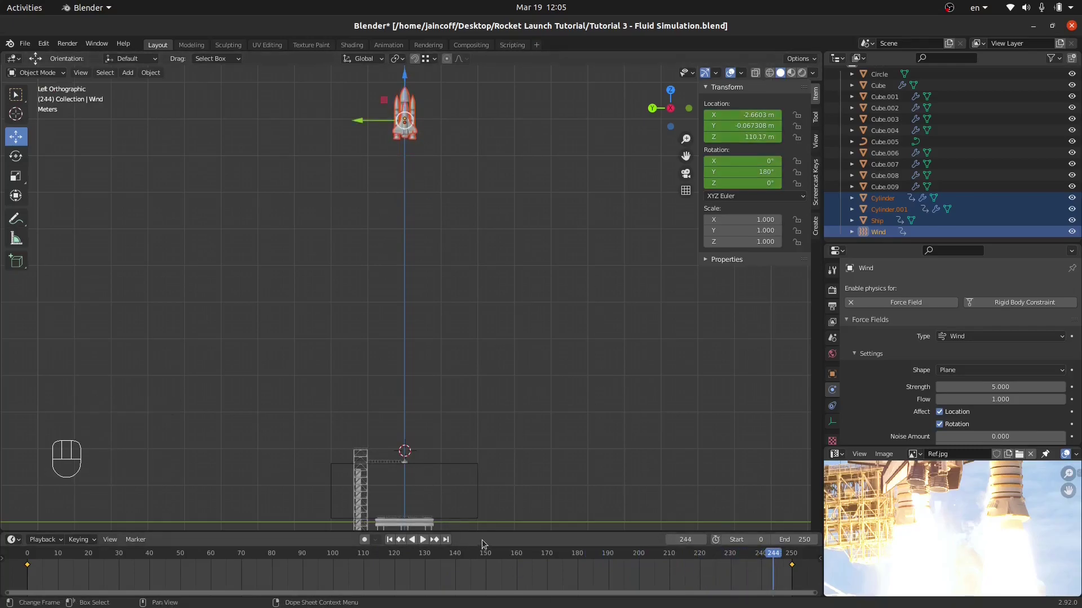
Enlarge the timeline area, switch it to the Graph Editor, and select and frame all animation curves
left_click_drag(486, 531, 485, 373)
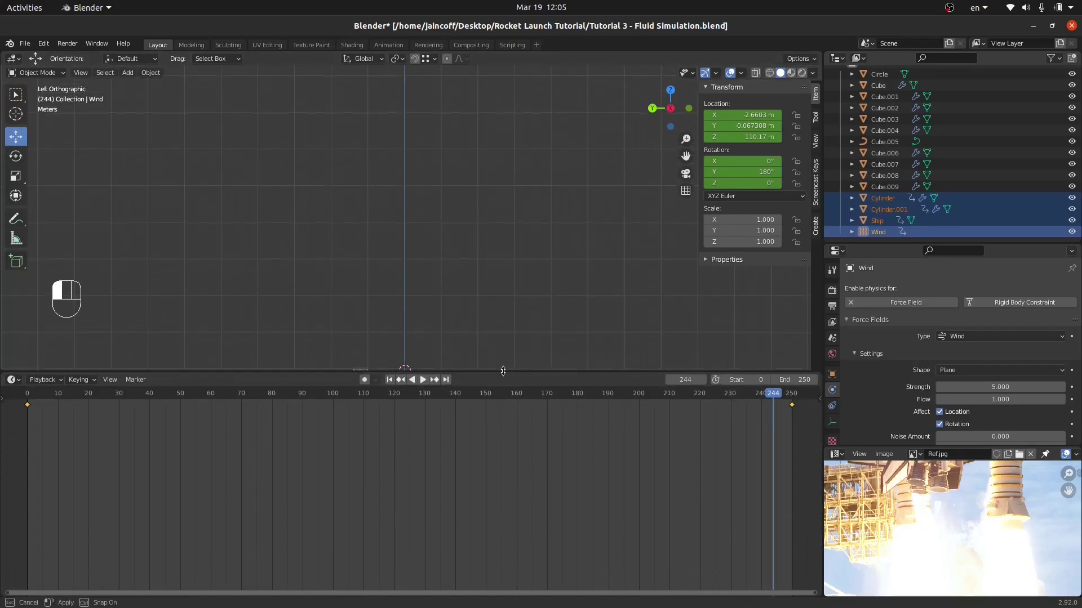
left_click(10, 385)
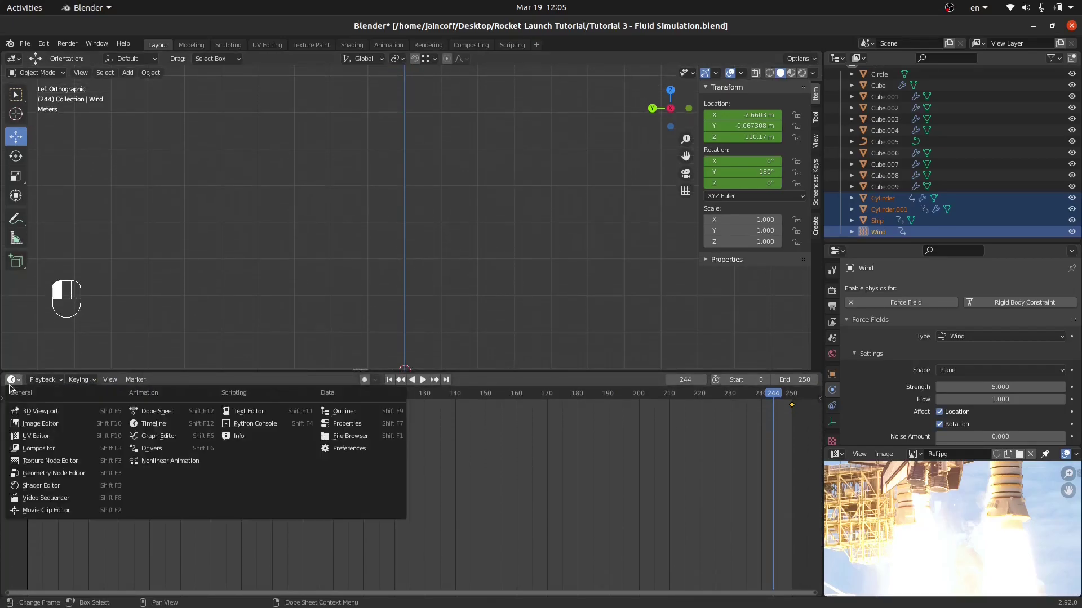
left_click(152, 437)
scroll(403, 244, "down", 4)
middle_click_drag(400, 241, 411, 198, "ctrl")
key("Home")
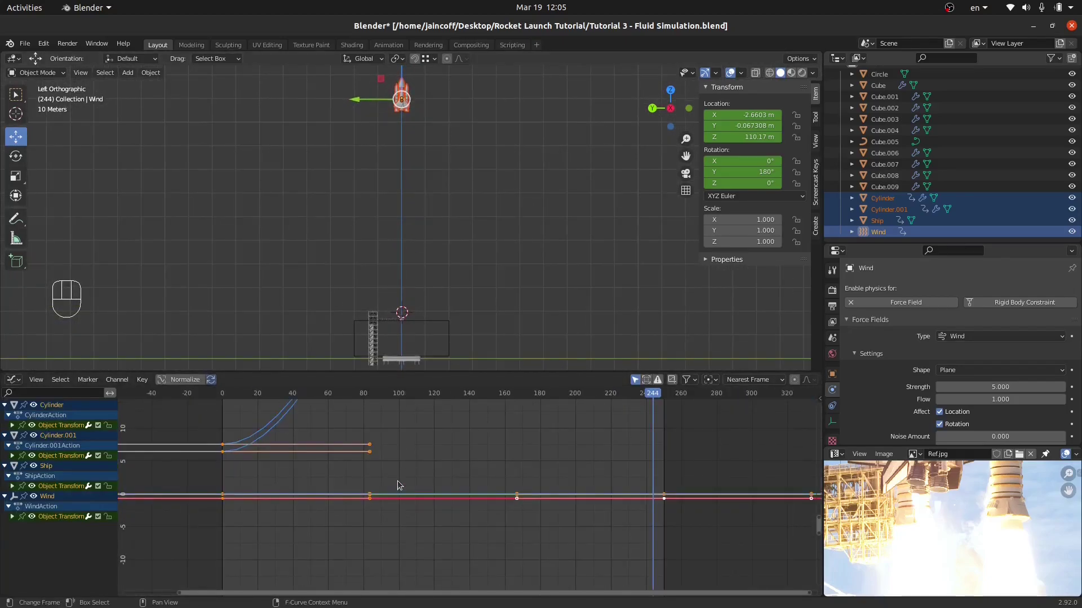
key("a")
key("KP_Decimal")
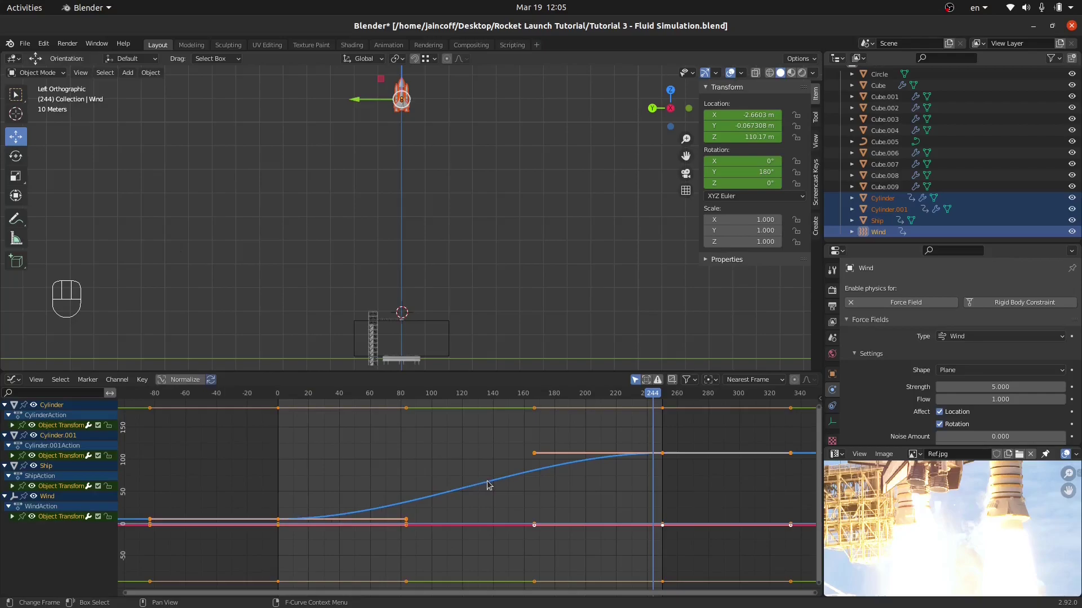
left_click_drag(743, 136, 778, 137)
right_click(777, 137)
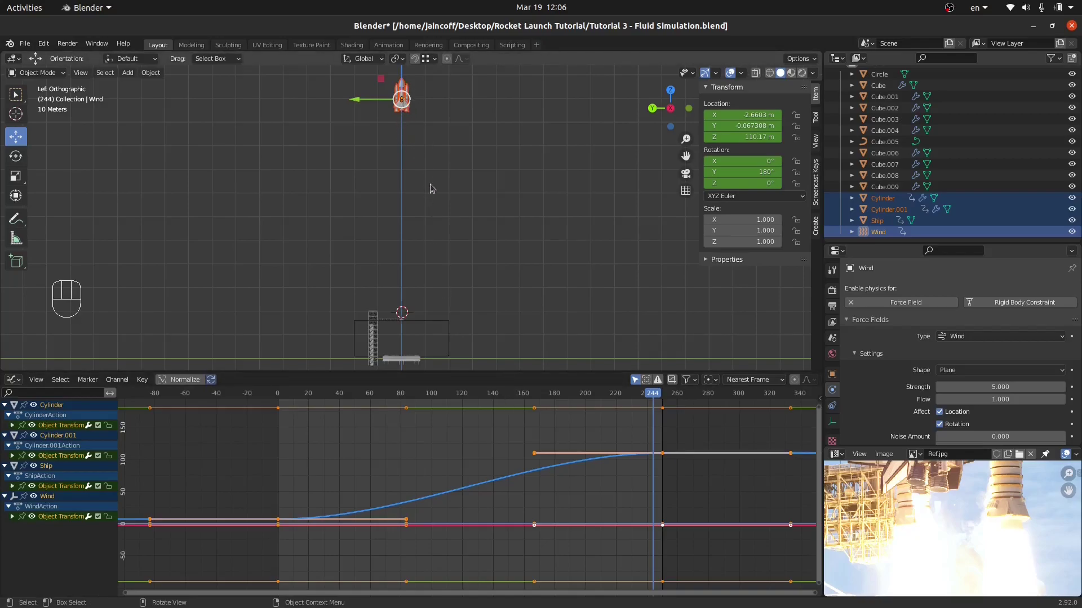
Try collapsing the curve handles of the height keyframes at frame 250 by scaling them to 0 along X
scroll(660, 465, "up", 4)
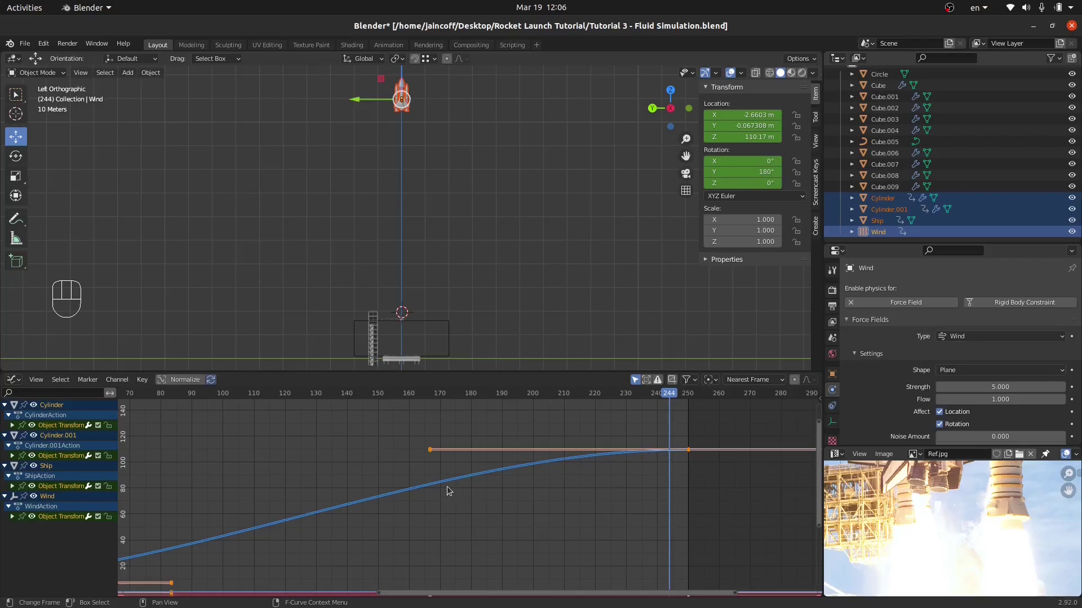
middle_click_drag(707, 456, 657, 490)
key("alt+a")
key("b")
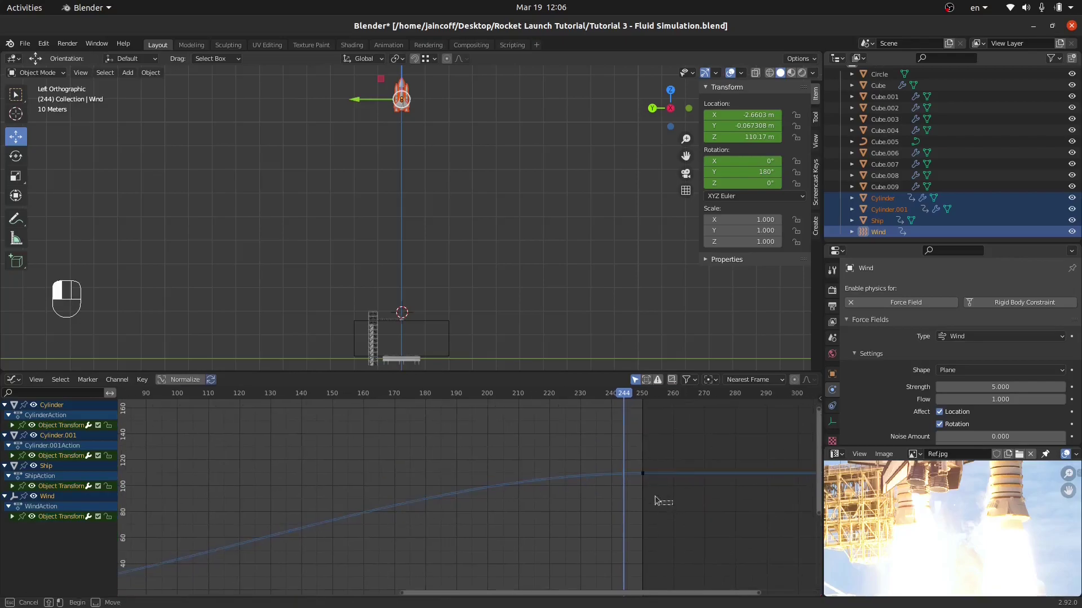
left_click_drag(671, 505, 327, 426)
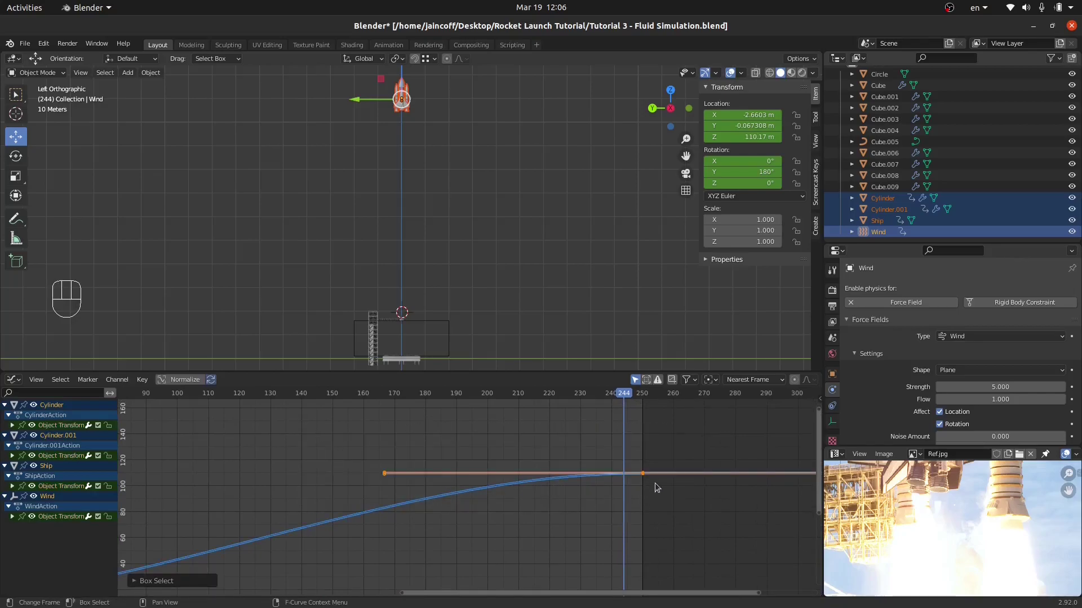
key("s")
key("x")
key("0")
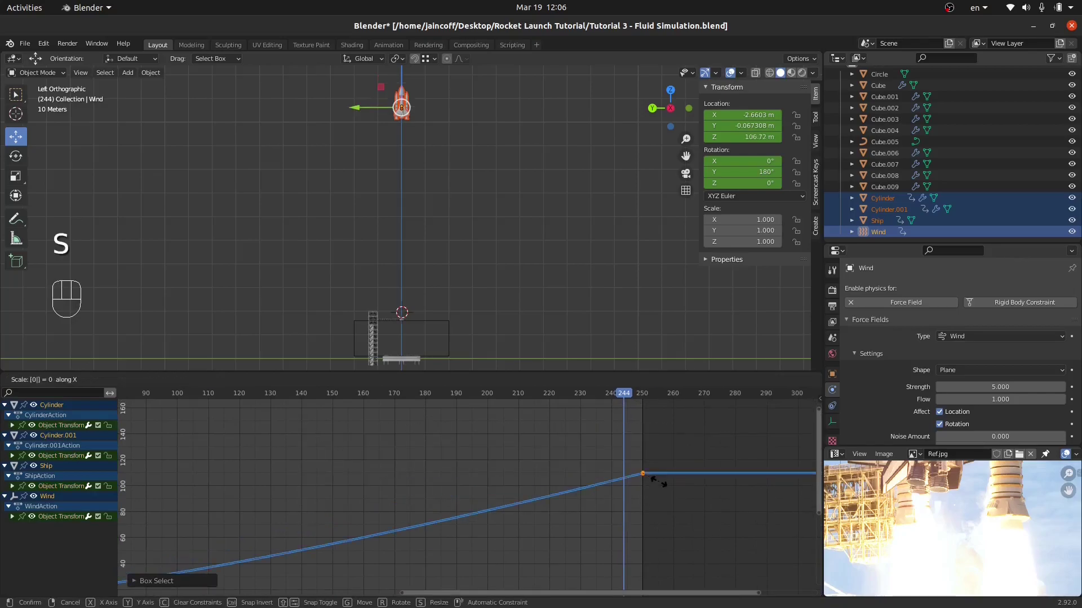
key("Return")
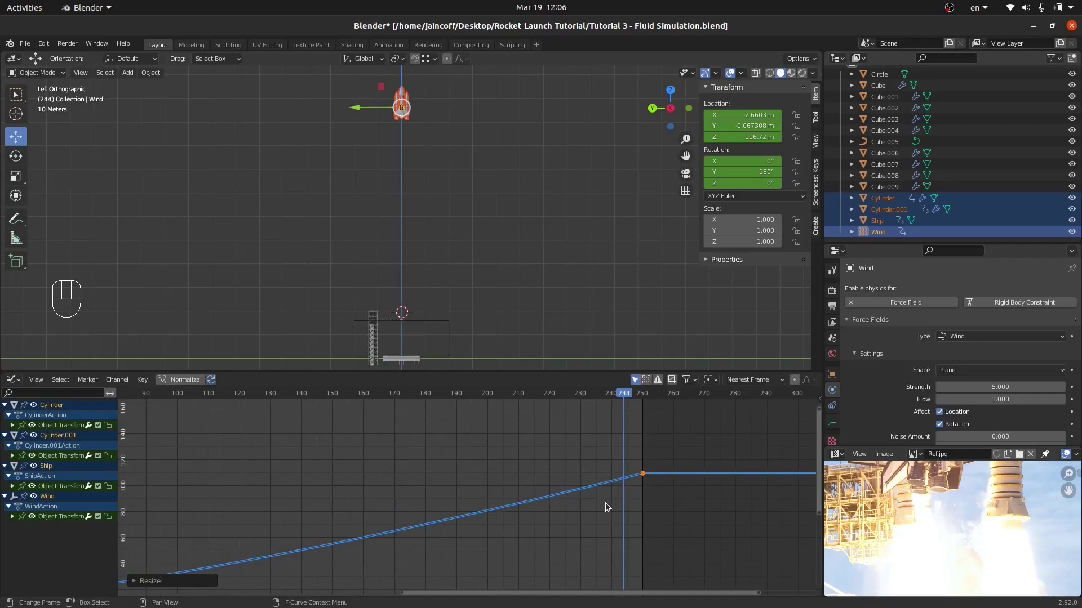
Play back the lift-off to check the rocket's motion with the collapsed end handles
right_click(417, 485, "shift")
key("space")
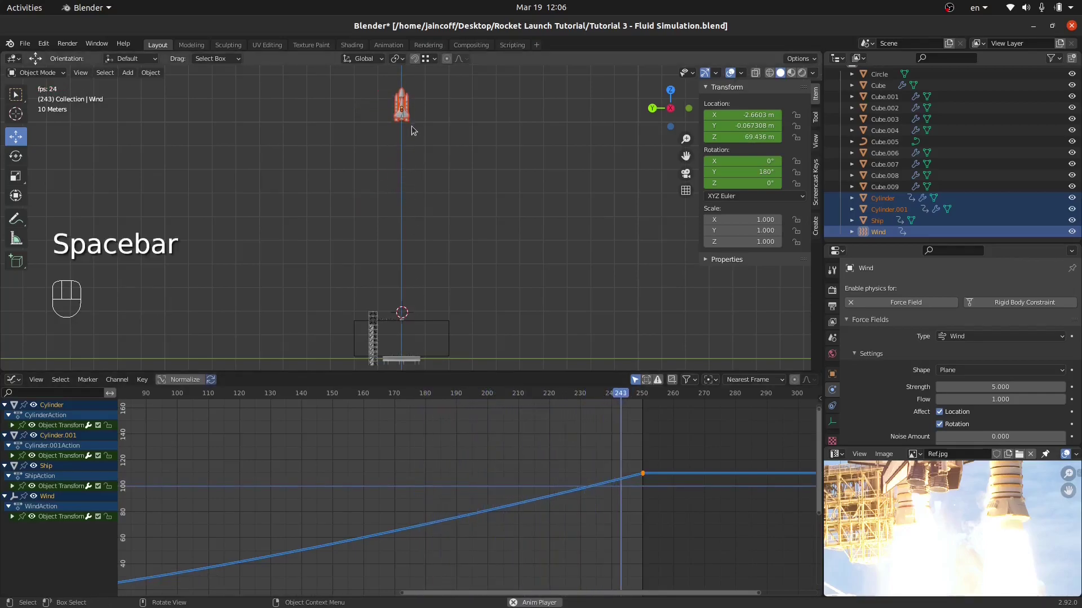
key("space")
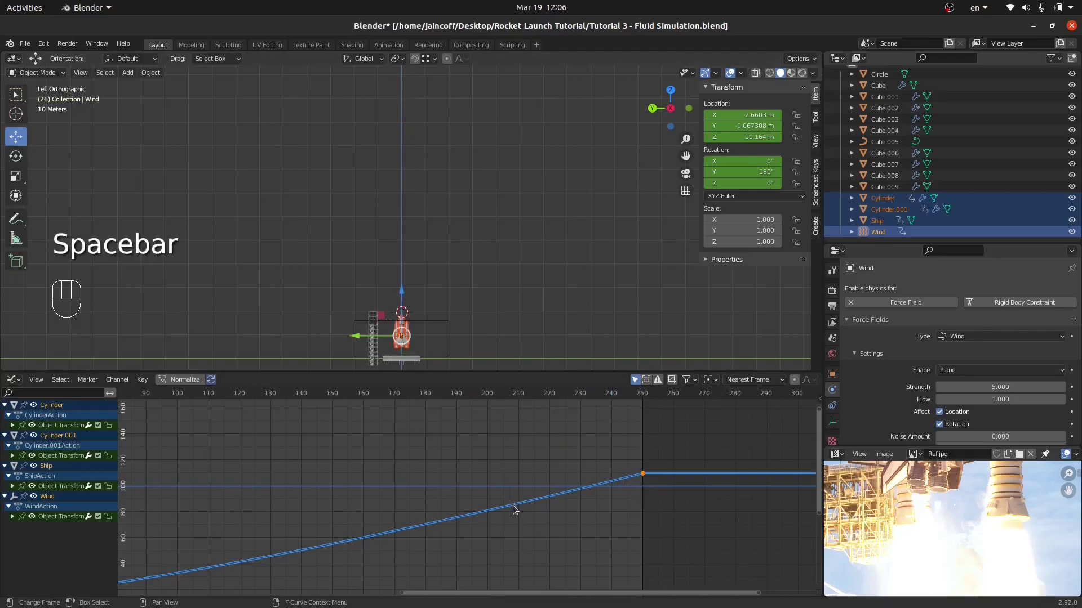
Undo the frame change and the scaling of the handles at frame 250
key("ctrl")
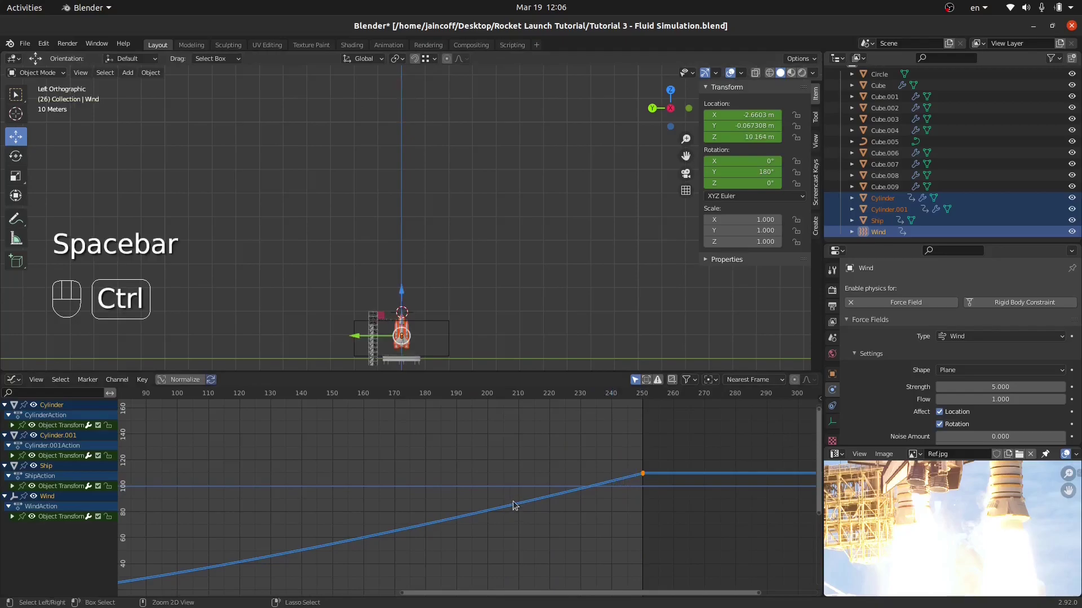
key("ctrl+z")
key("ctrl")
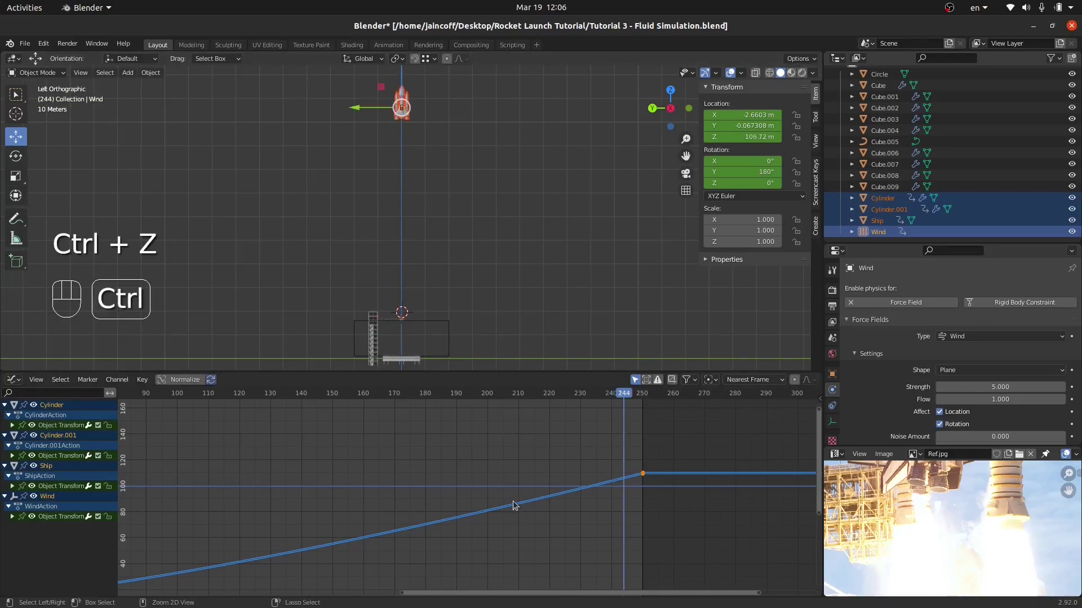
key("ctrl+z")
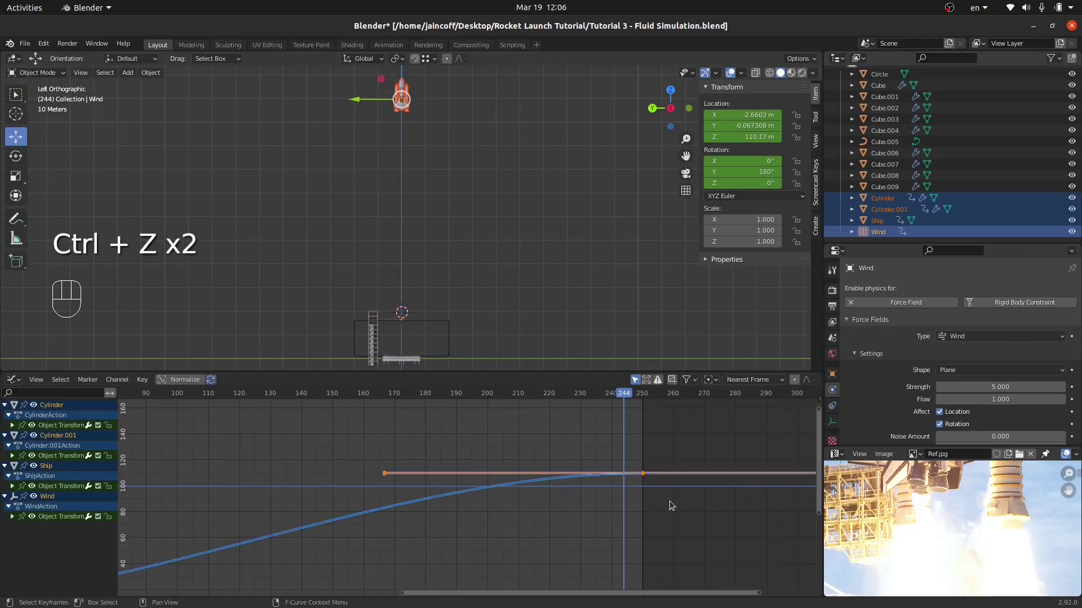
Deselect the height keyframe points at frame 250 with Circle Select, keeping their curve handles selected
key("c")
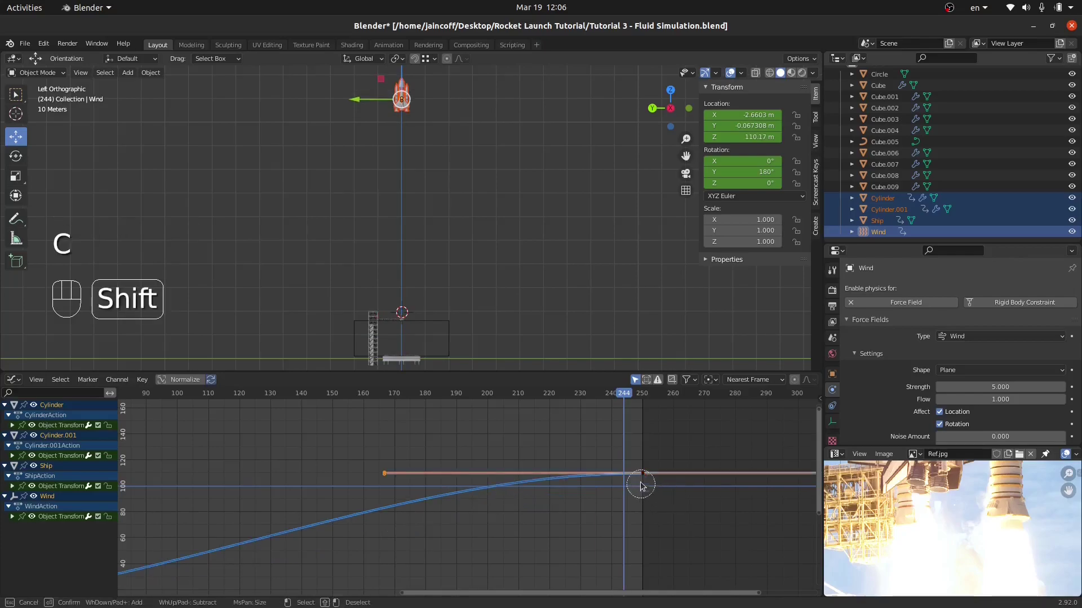
left_click_drag(641, 485, 646, 483, "shift")
right_click(474, 490)
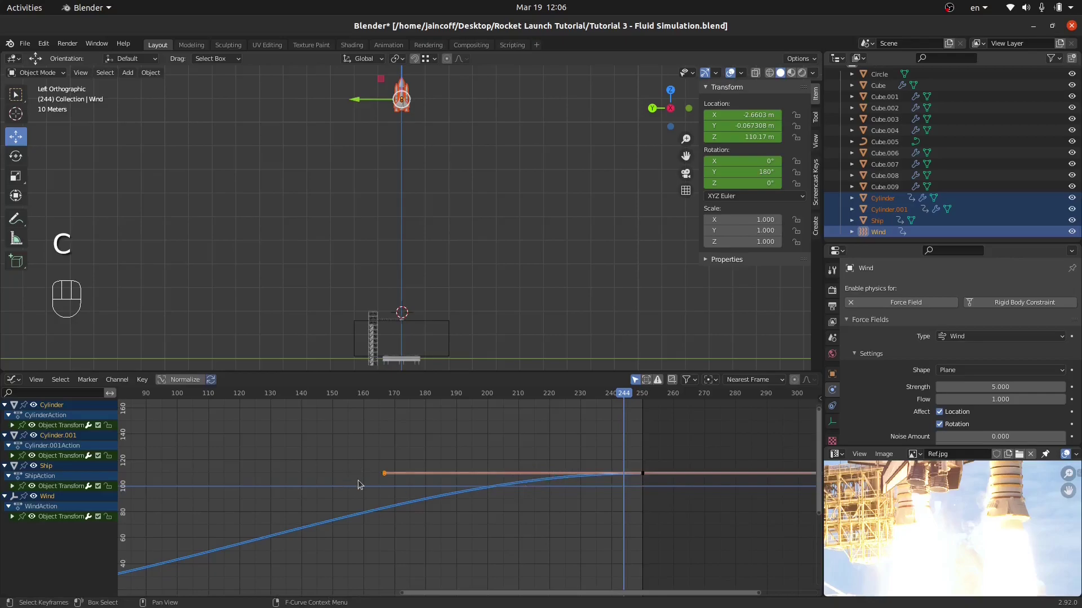
scroll(360, 485, "up", 4)
middle_click_drag(363, 491, 242, 500)
scroll(247, 506, "down", 3)
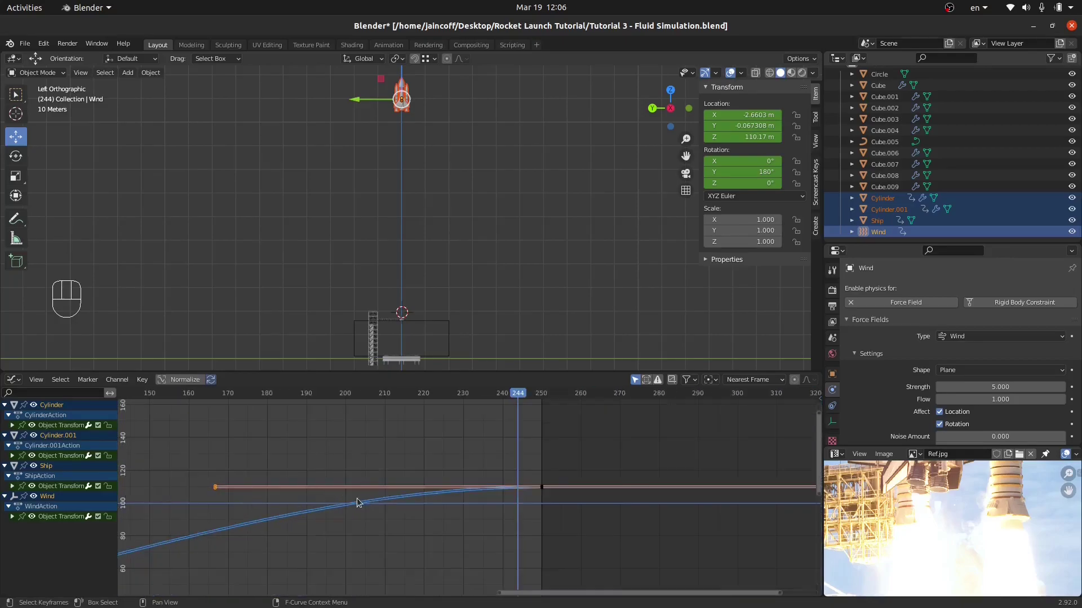
Pull the height curves' incoming handles at frame 250 down to about frame 207, value 60, and play back the lift-off
key("g")
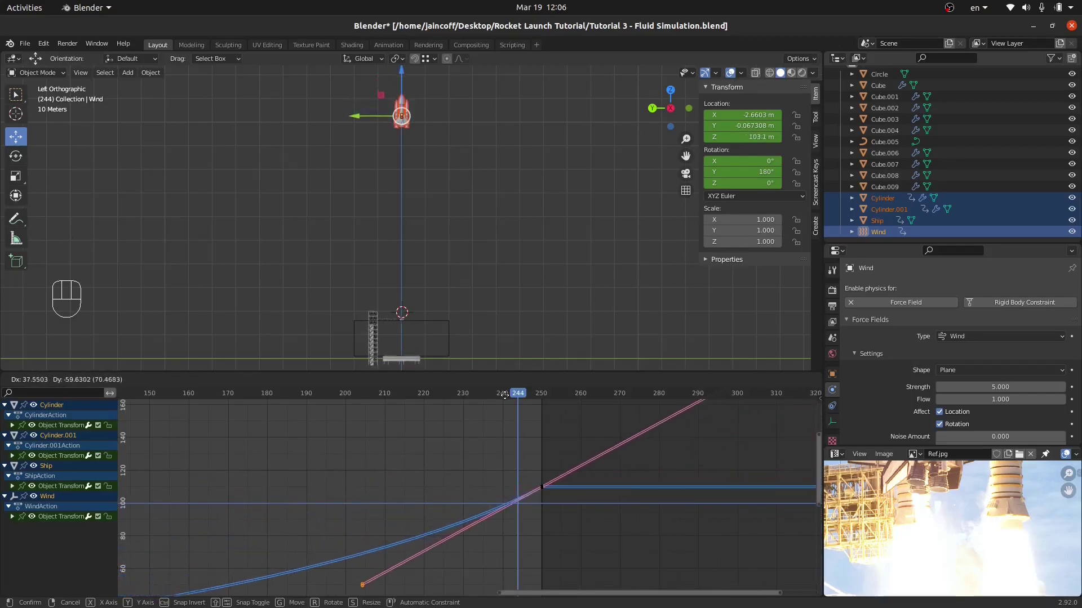
left_click(516, 580)
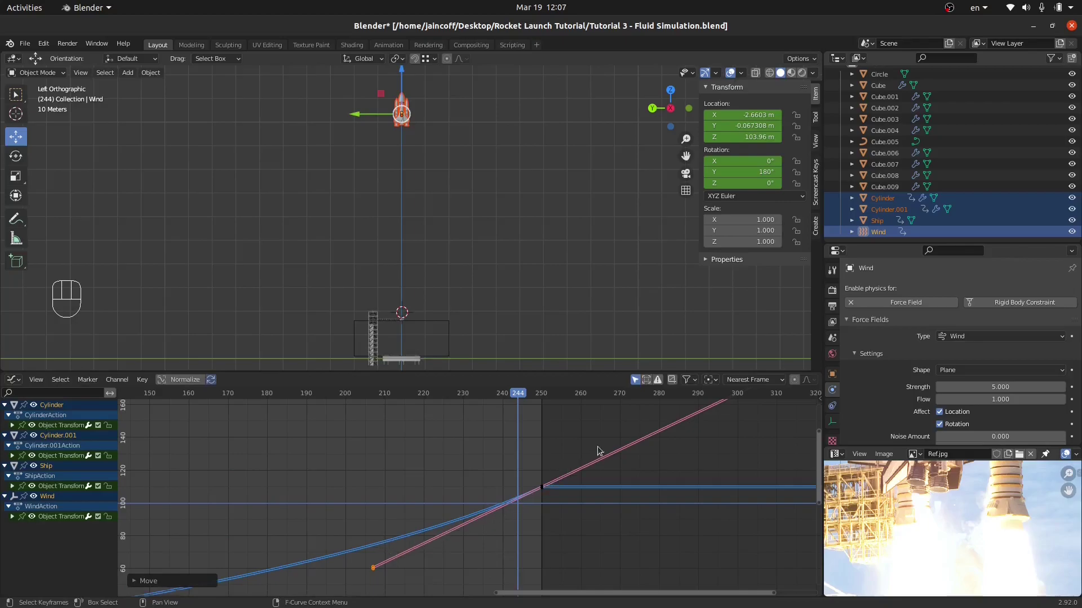
key("Home")
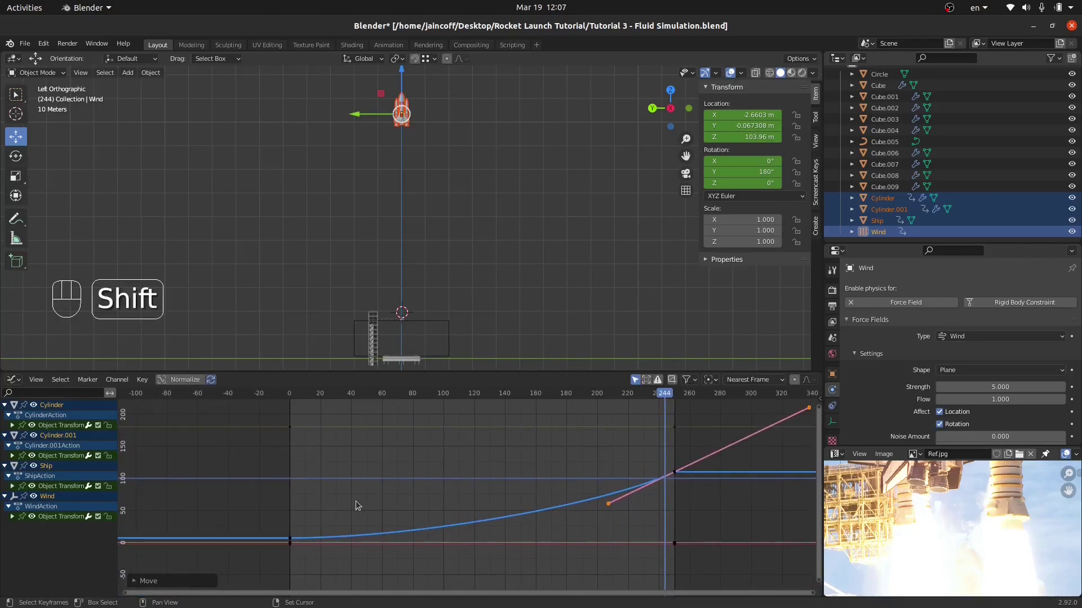
key("shift+Left")
key("space")
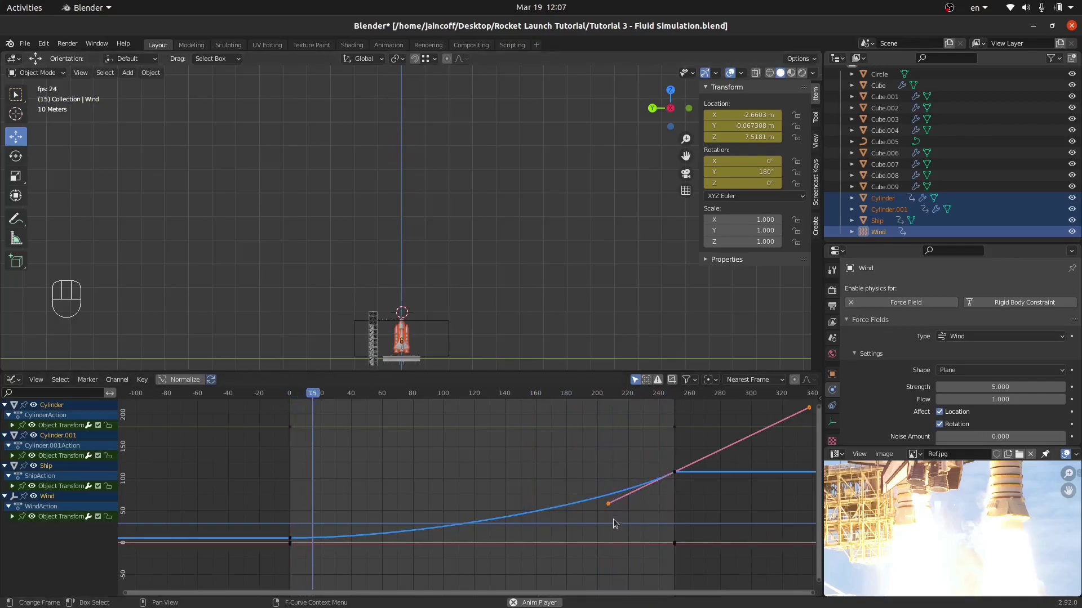
key("space")
Readjust the incoming handles at frame 250 to about frame 208, value 67, and replay the lift-off from frame 0
key("g")
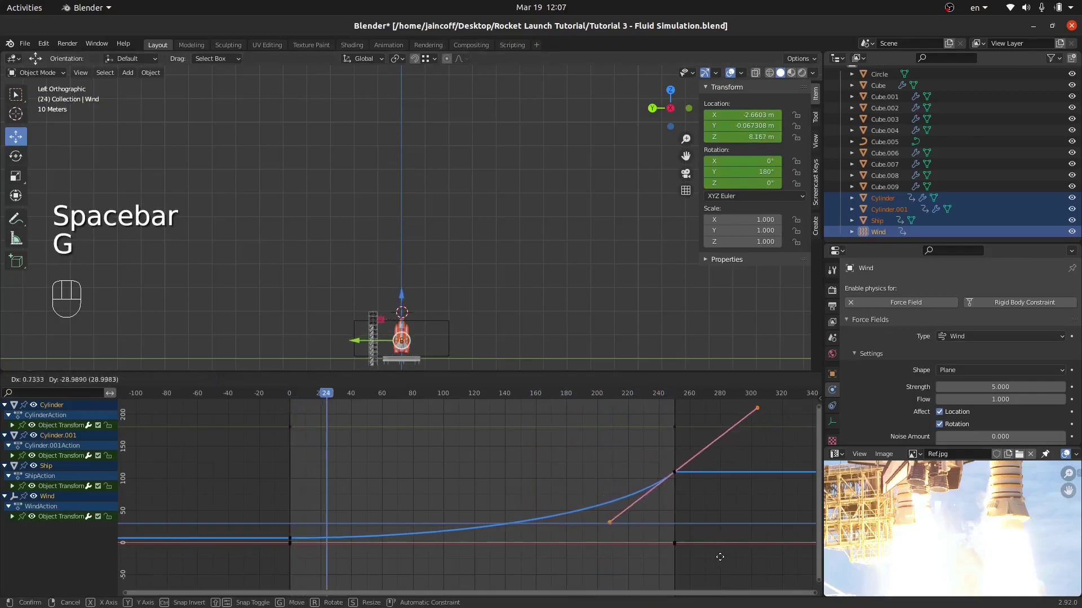
left_click(720, 535)
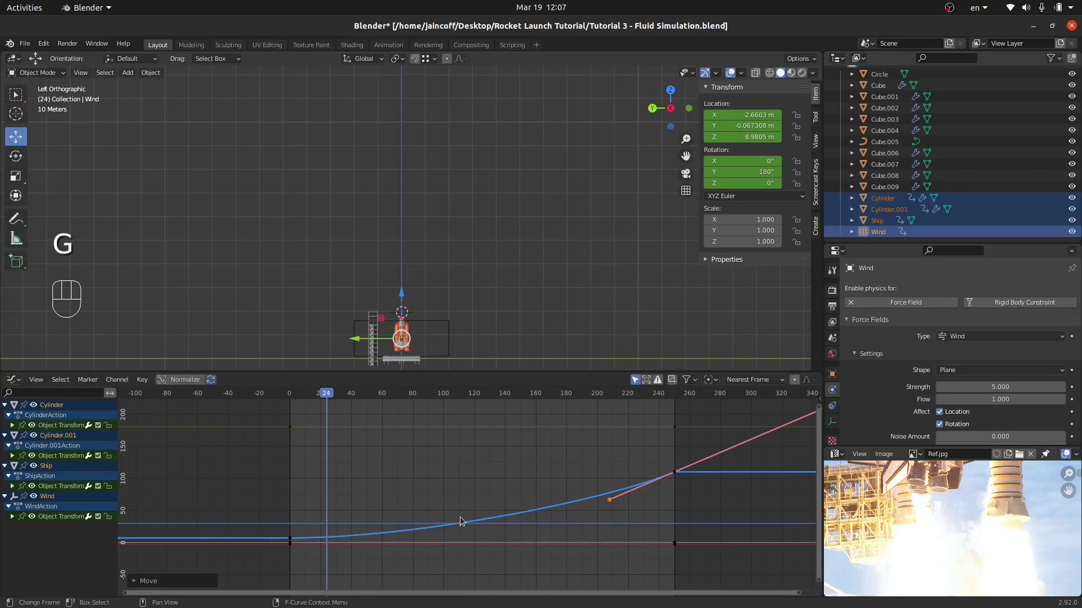
key("space")
key("space")
right_click_drag(324, 499, 266, 500, "shift")
key("space")
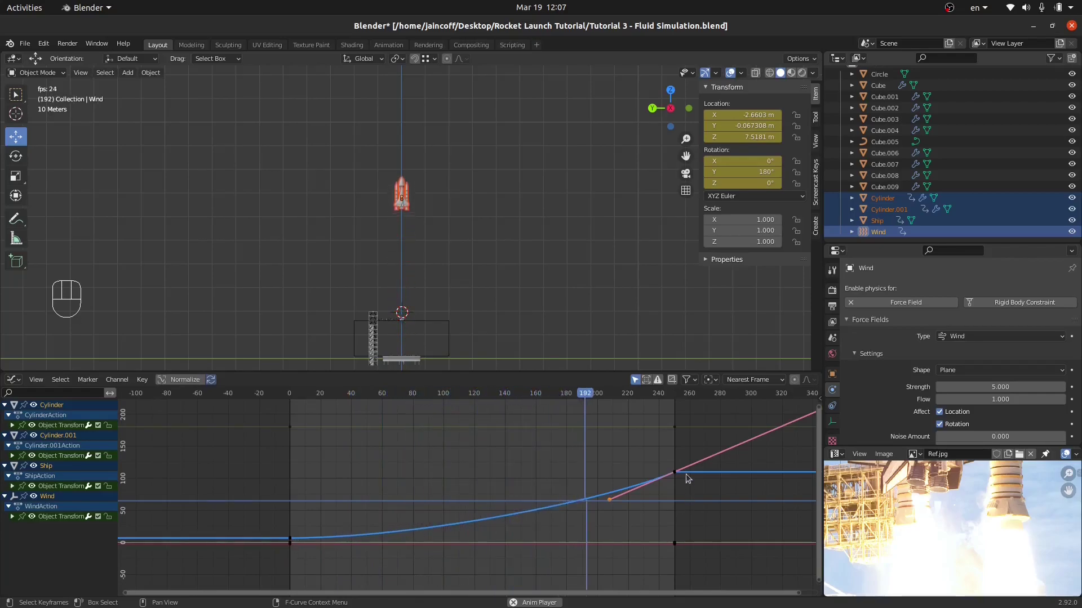
key("space")
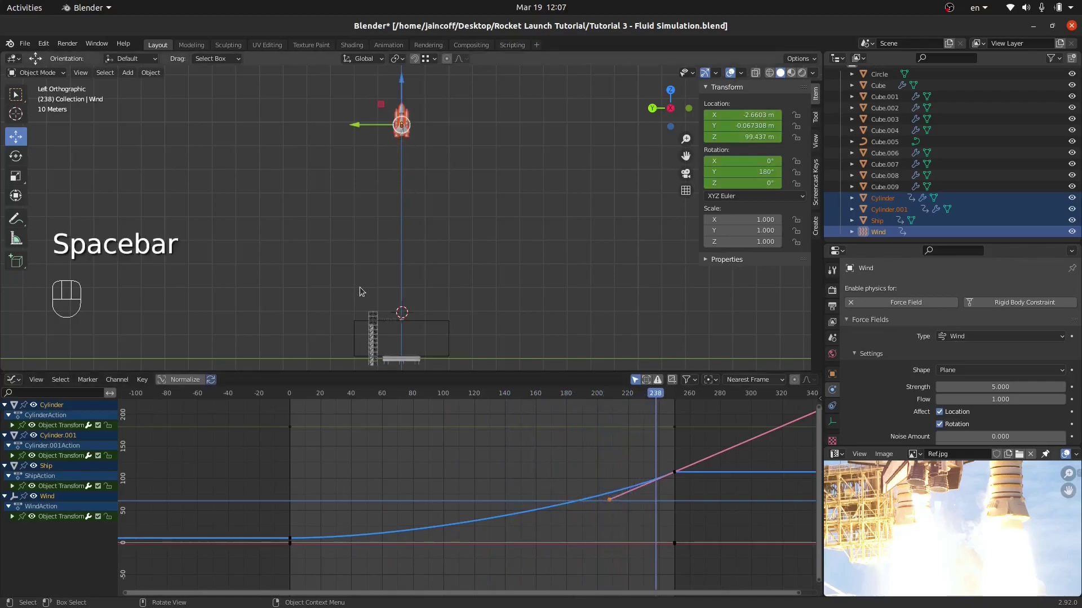
Play the lift-off from frame 0 in perspective to examine the rocket's motion relative to the tower and launch pad
middle_click_drag(359, 291, 478, 300)
right_click(334, 530, "shift")
right_click_drag(333, 532, 289, 531, "shift")
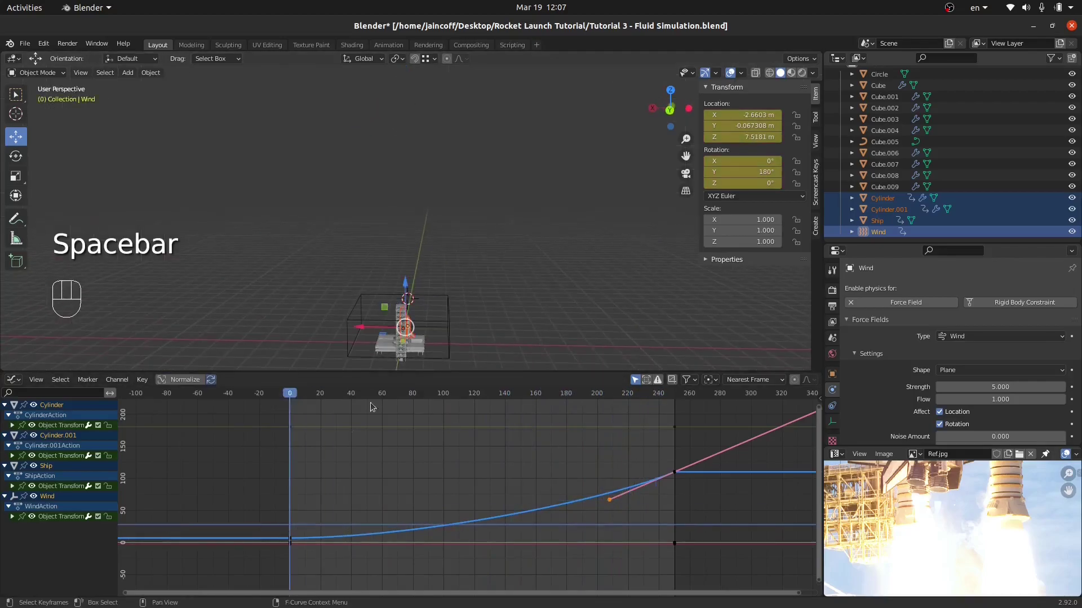
middle_click_drag(451, 282, 417, 302)
scroll(526, 292, "up", 4)
key("space")
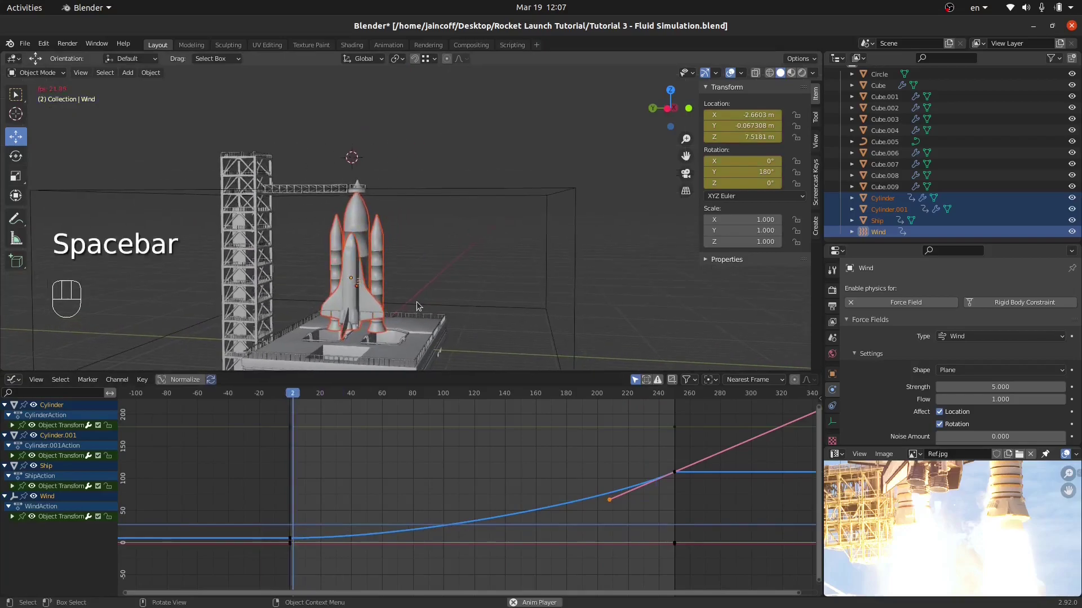
middle_click_drag(393, 296, 393, 289, "shift")
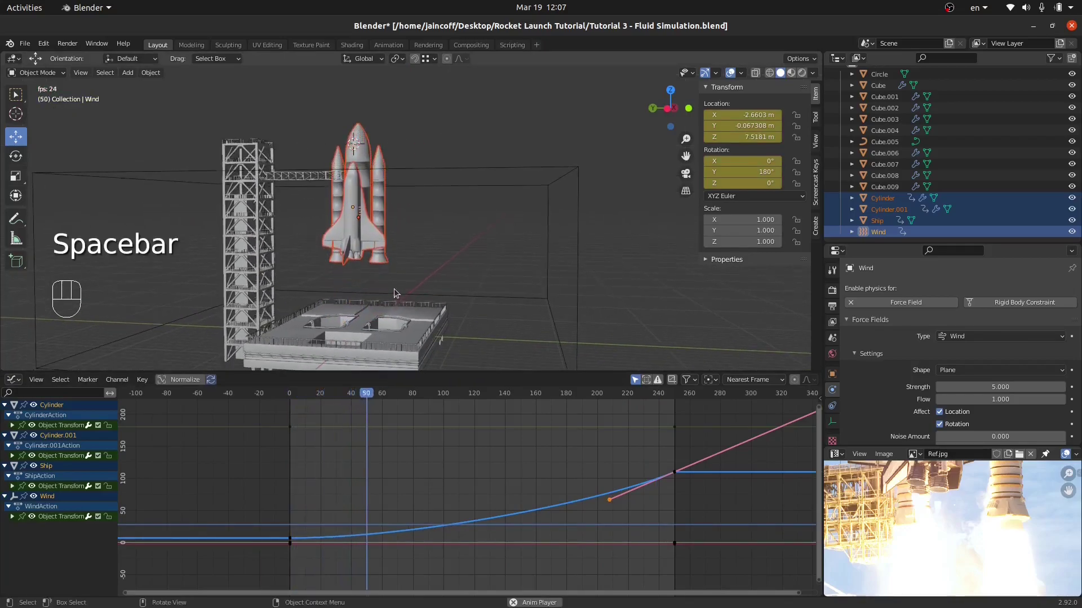
scroll(391, 309, "down", 2)
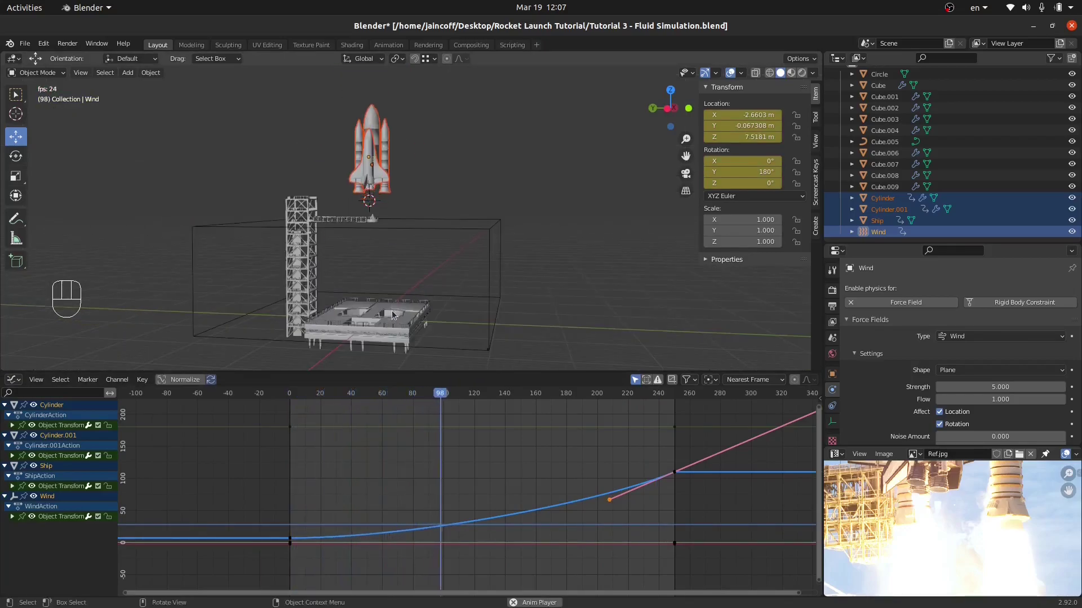
middle_click_drag(391, 310, 434, 323)
scroll(384, 290, "down", 3)
key("space")
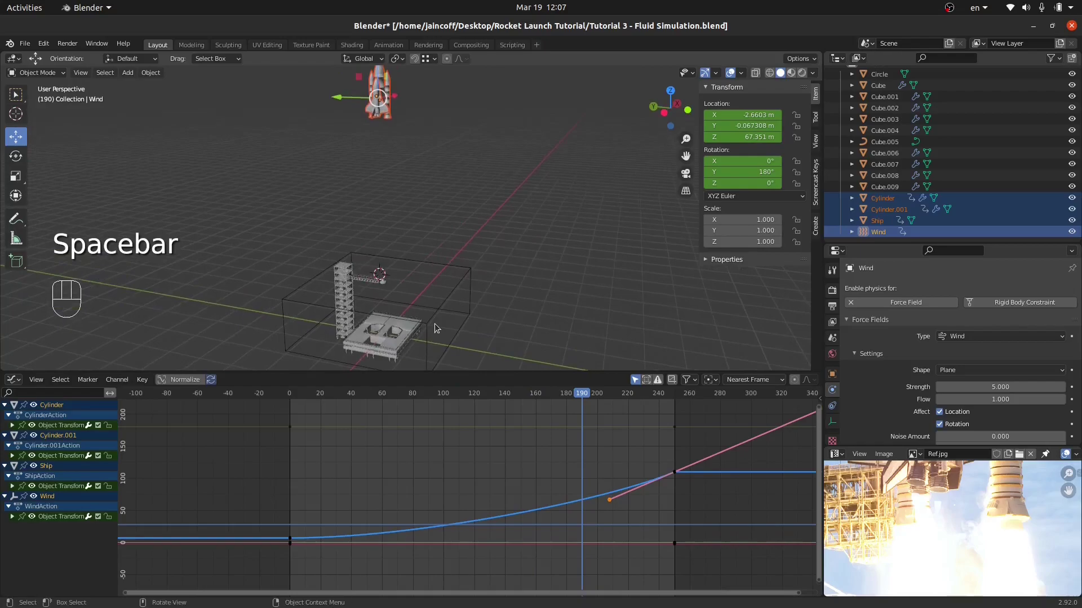
At frame 250, raise the top face of the fluid domain box about 92 m along Z in Edit Mode
left_click(457, 286)
key("Tab")
scroll(457, 288, "down", 3)
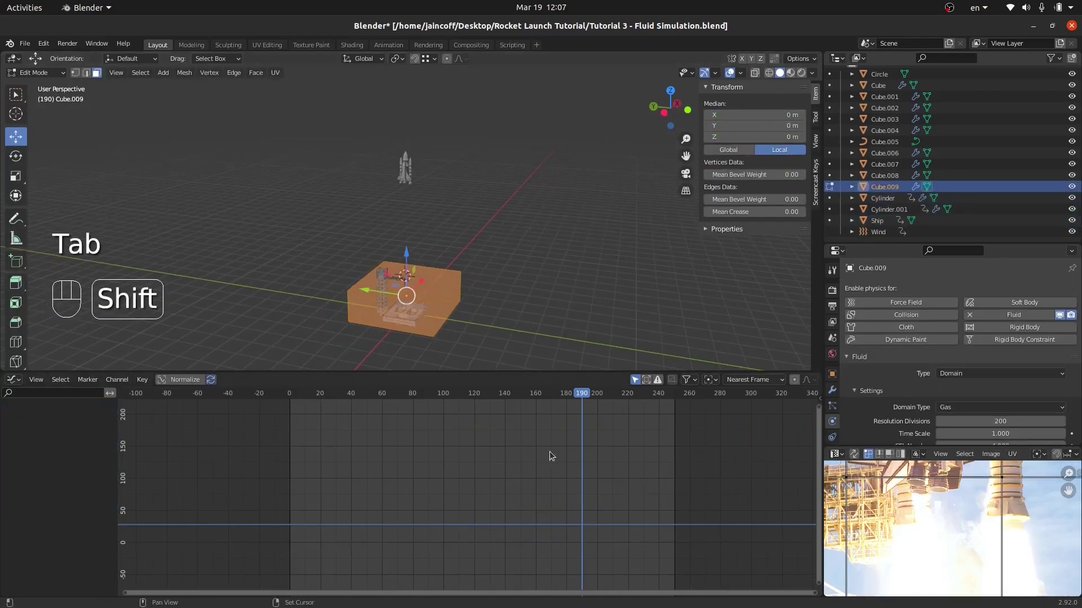
right_click_drag(563, 501, 673, 458, "shift")
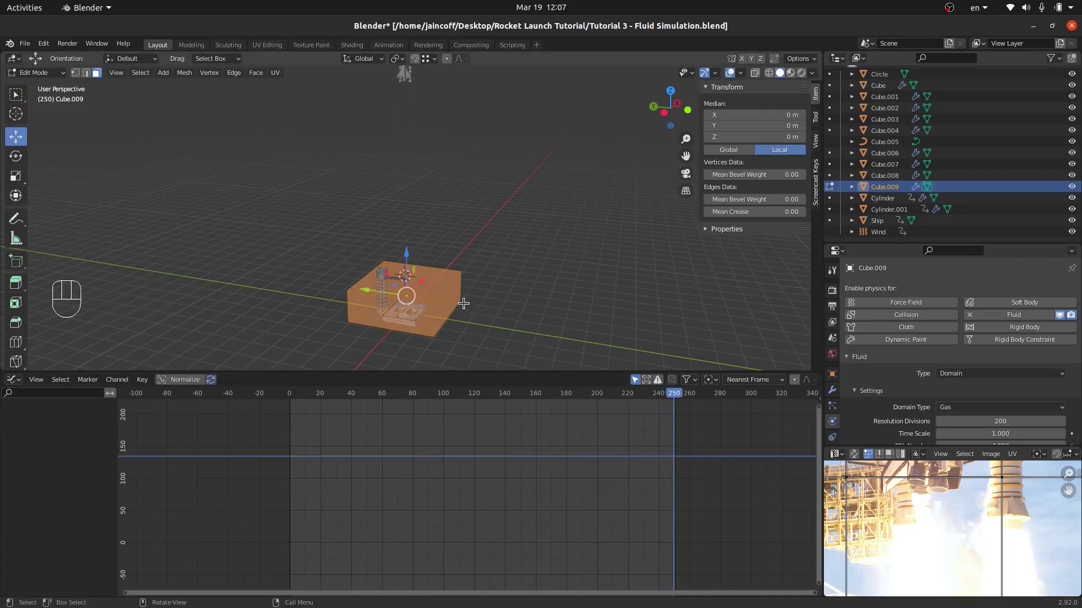
scroll(407, 307, "up", 3)
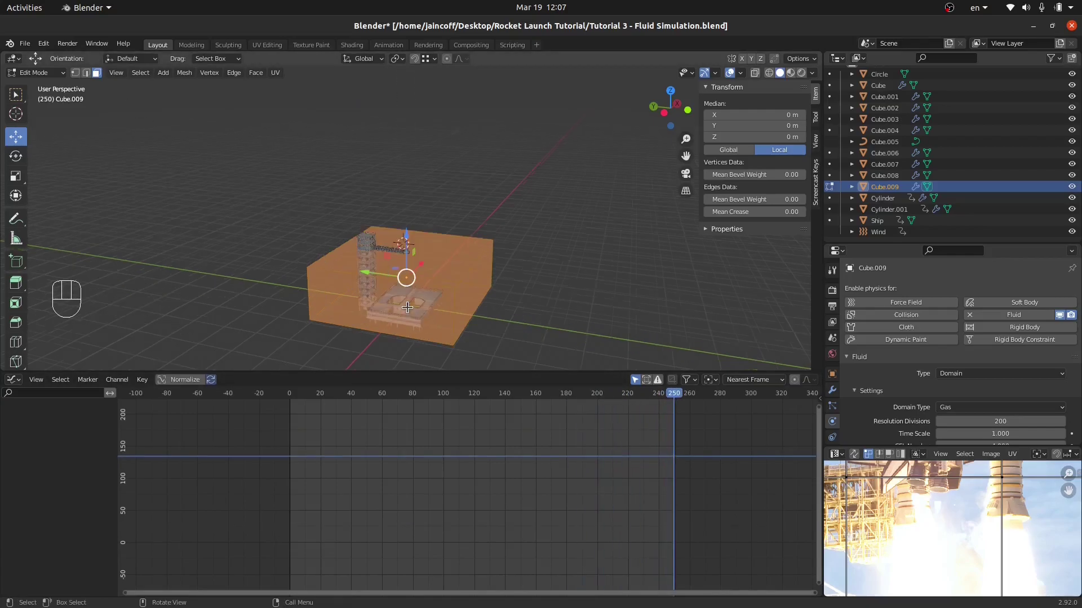
left_click(445, 274)
key("KP_3")
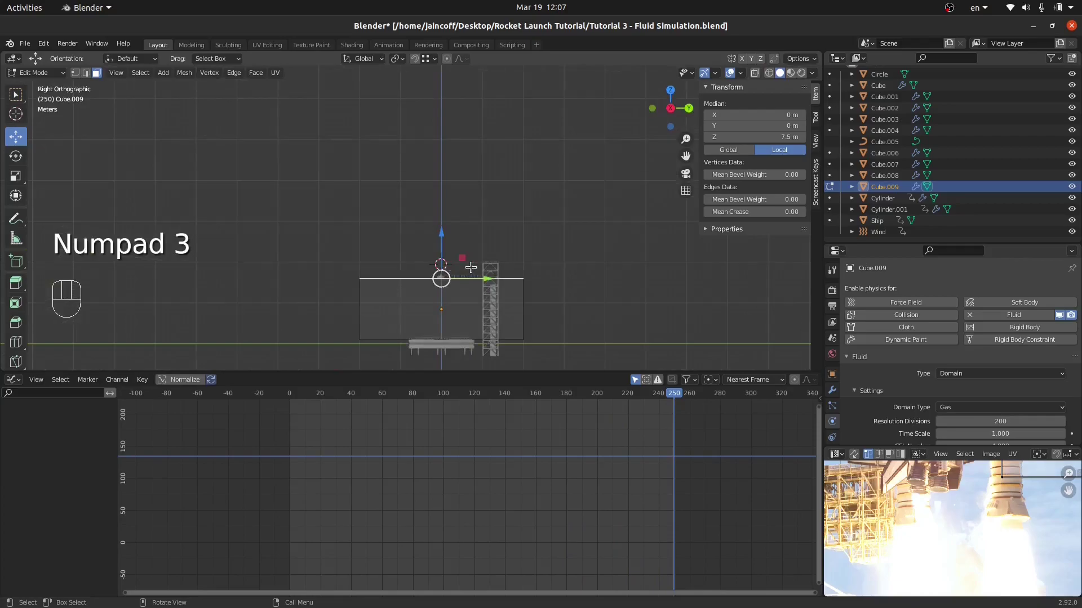
scroll(471, 267, "down", 4)
left_click_drag(446, 273, 476, 152)
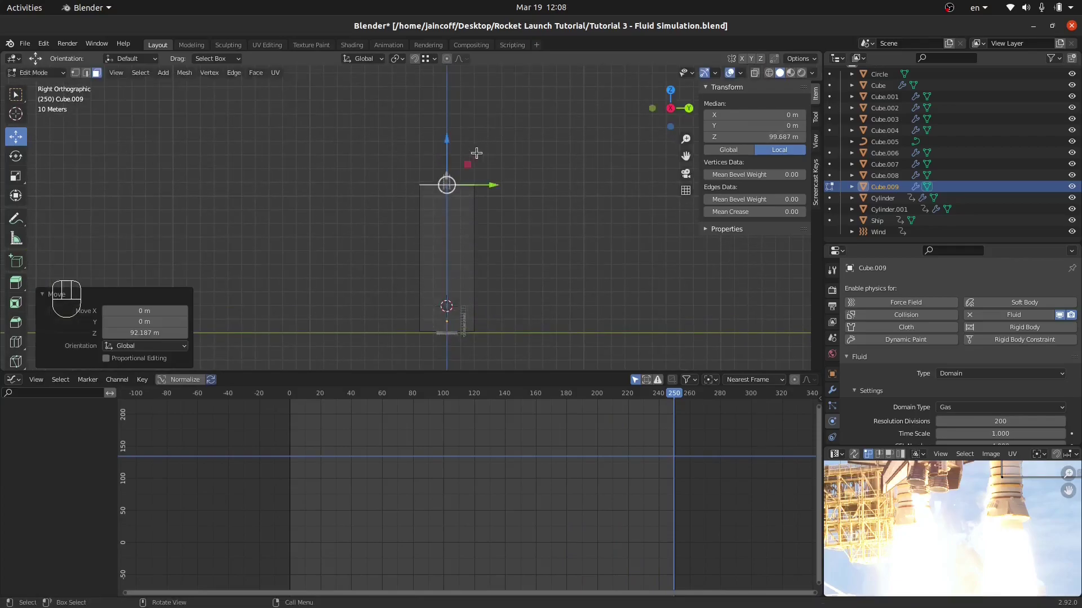
Lower the domain's top face about 2.15 m along Z to fit it near the rocket's engine nozzles
scroll(449, 201, "up", 5)
scroll(429, 197, "up", 8)
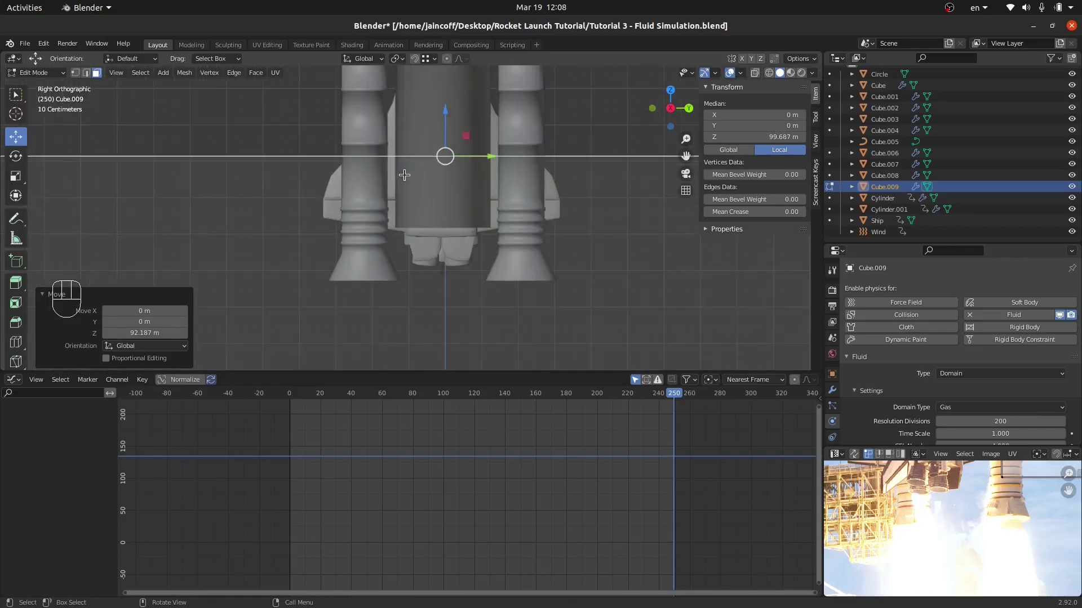
left_click_drag(446, 123, 448, 198)
scroll(462, 195, "down", 12)
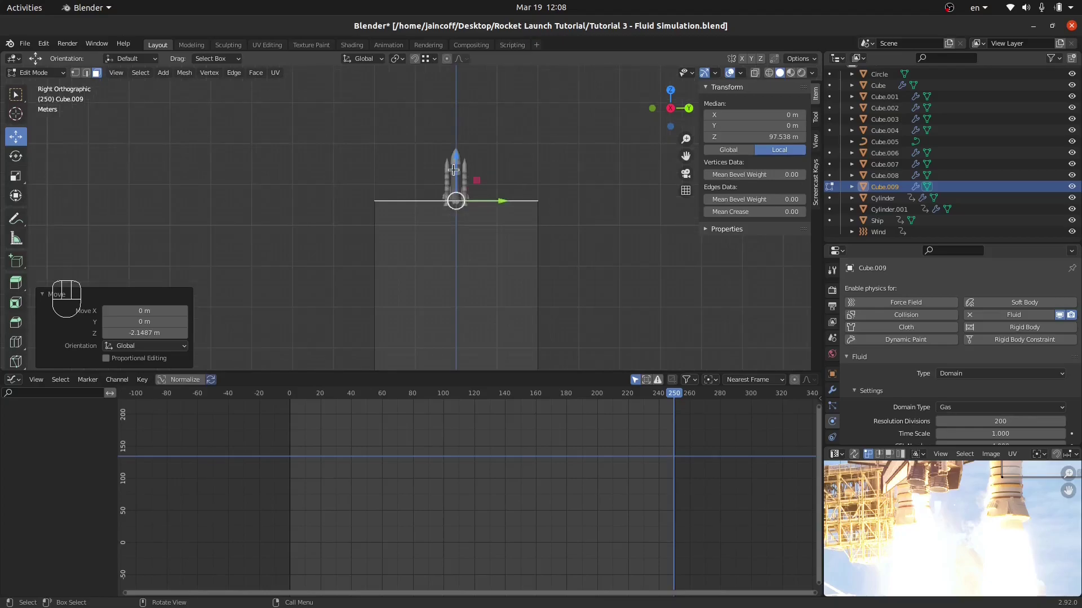
scroll(453, 170, "down", 3)
middle_click_drag(463, 218, 509, 257)
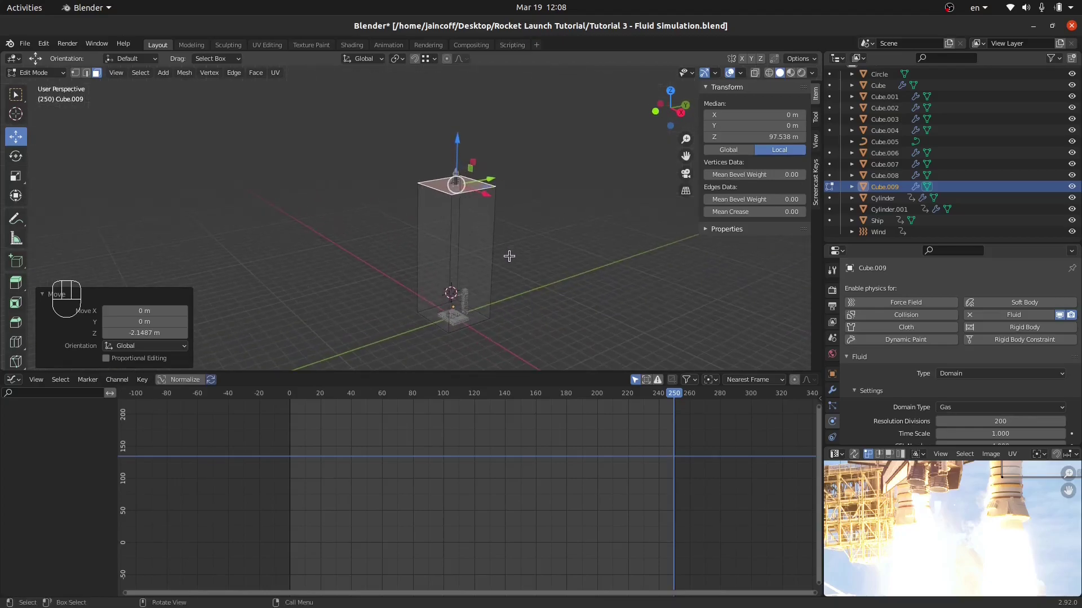
Select the whole domain mesh and scale it to about 0.536 in X and Y, leaving its height locked
scroll(480, 324, "up", 5)
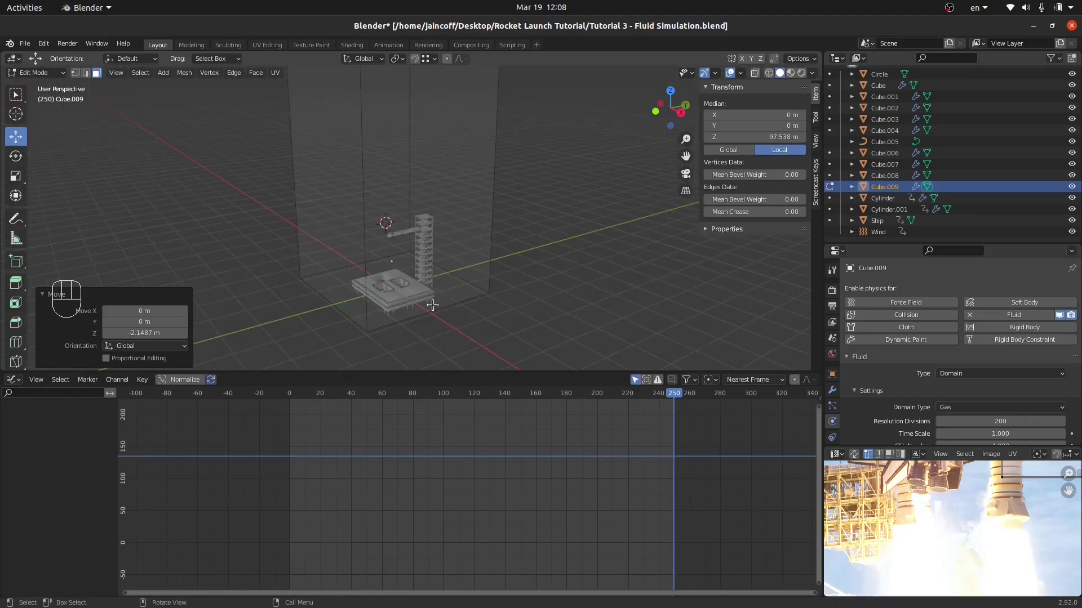
left_click(330, 201)
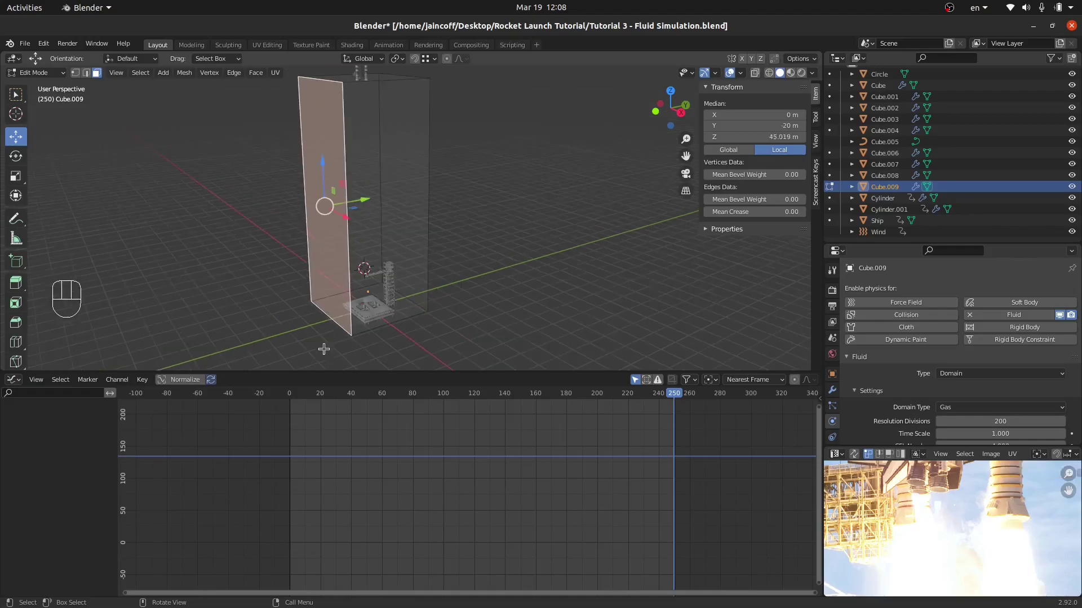
middle_click_drag(331, 201, 401, 280)
key("a")
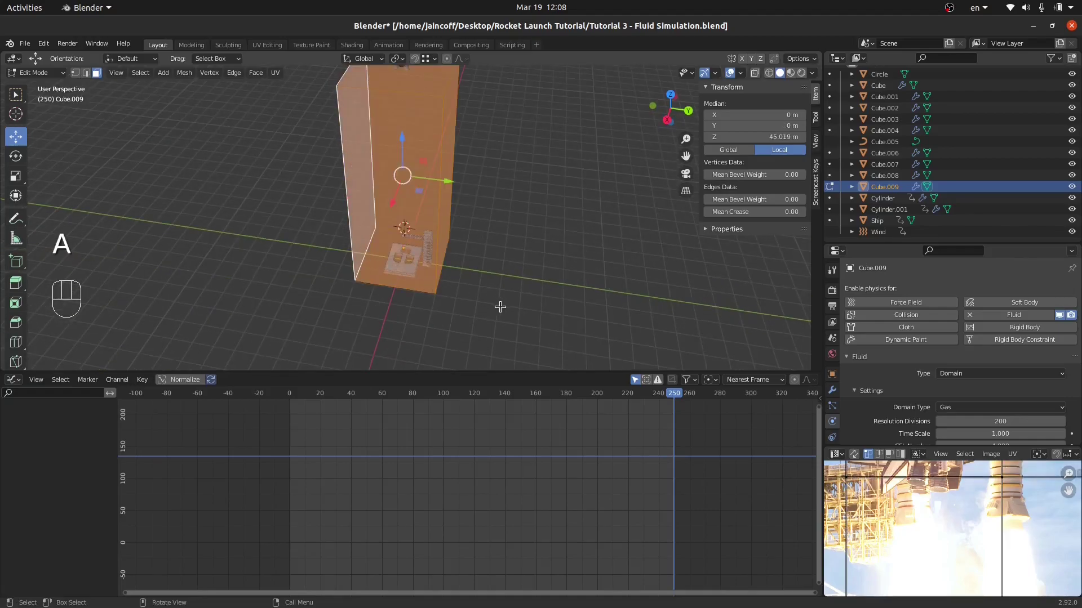
key("s")
key("shift+z")
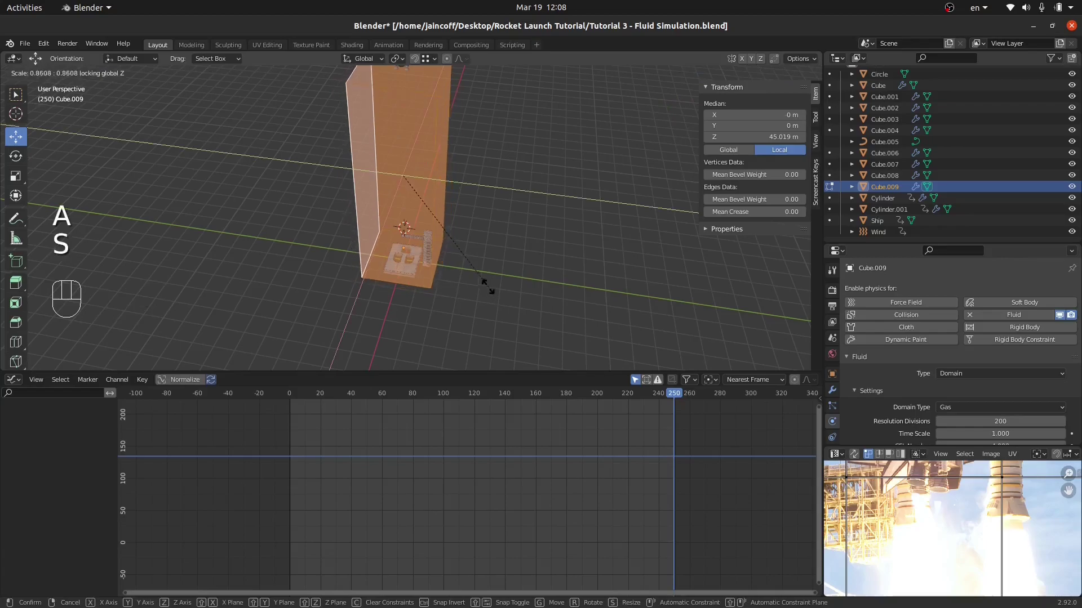
left_click(443, 253)
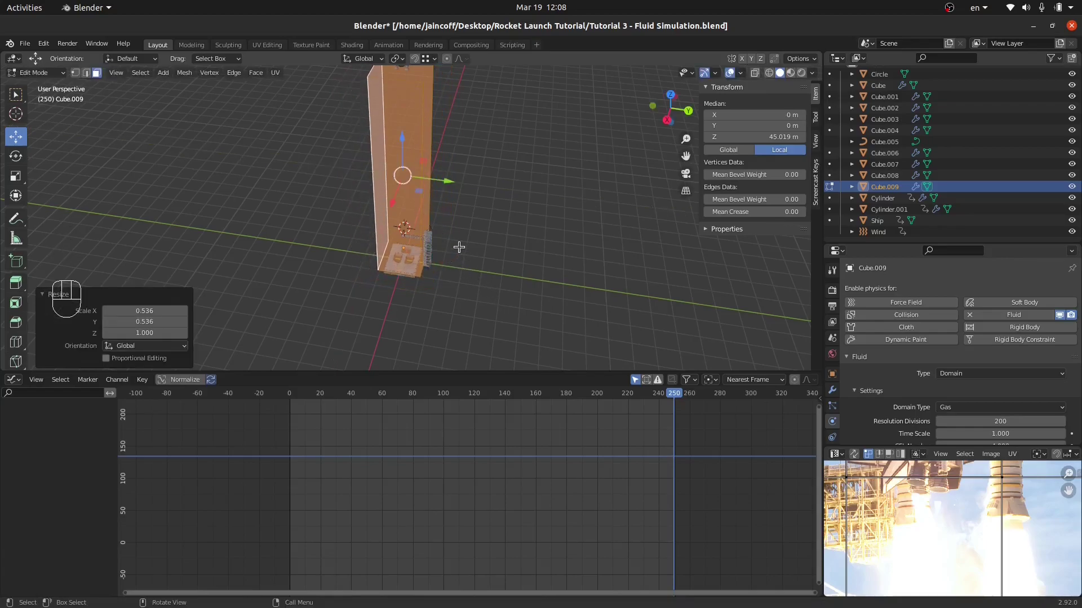
Fit the domain mesh to the launch pad's width by scaling it to about 0.94 along X and moving it about 0.28 m in X
key("KP_7")
scroll(477, 234, "up", 5)
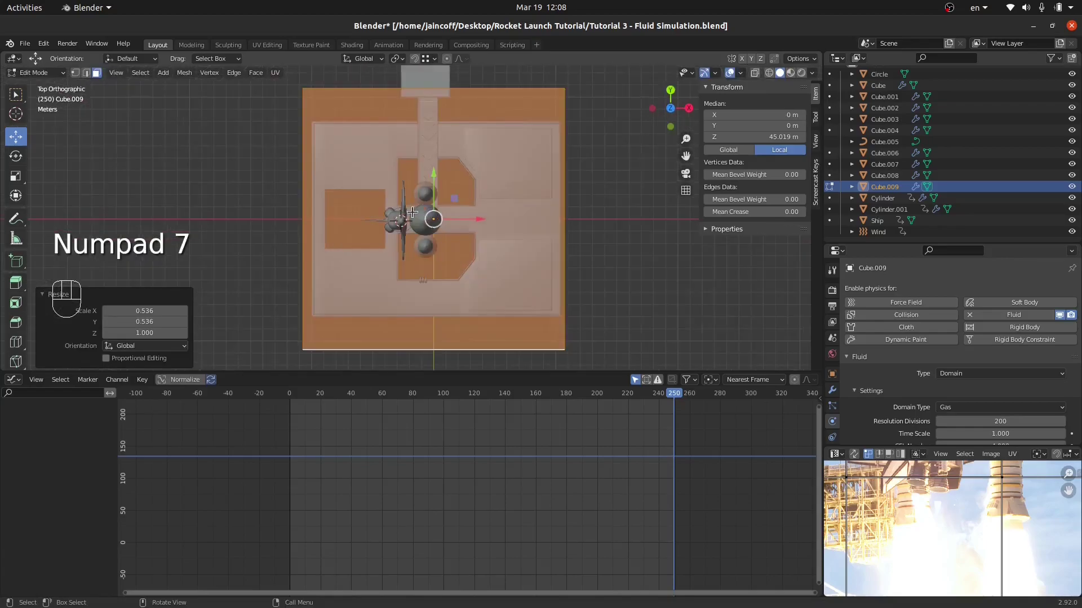
middle_click_drag(533, 257, 507, 255, "shift")
key("s")
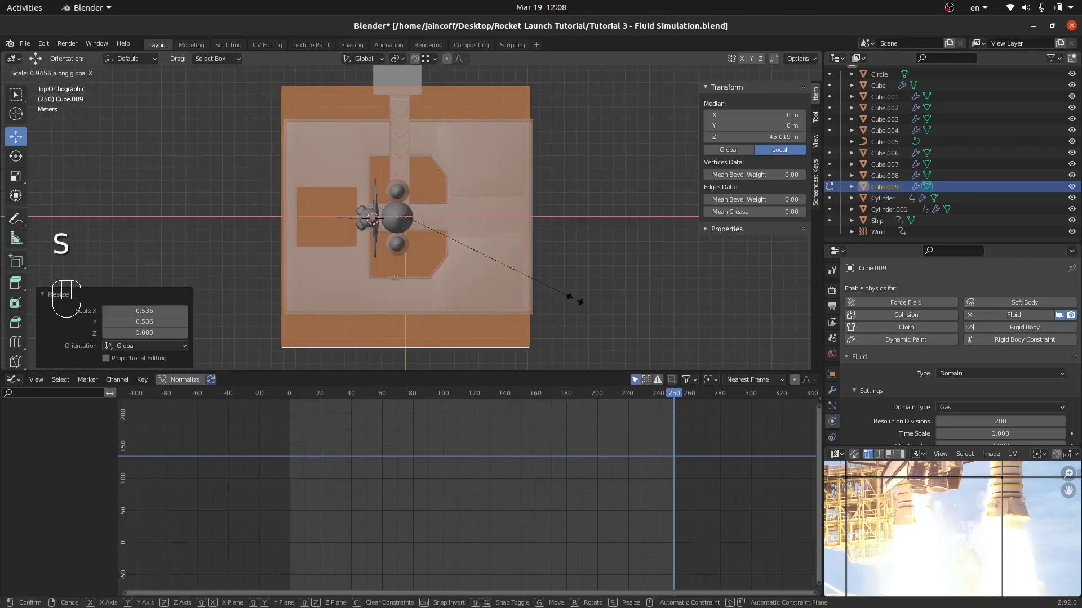
key("x")
left_click(505, 248)
key("s")
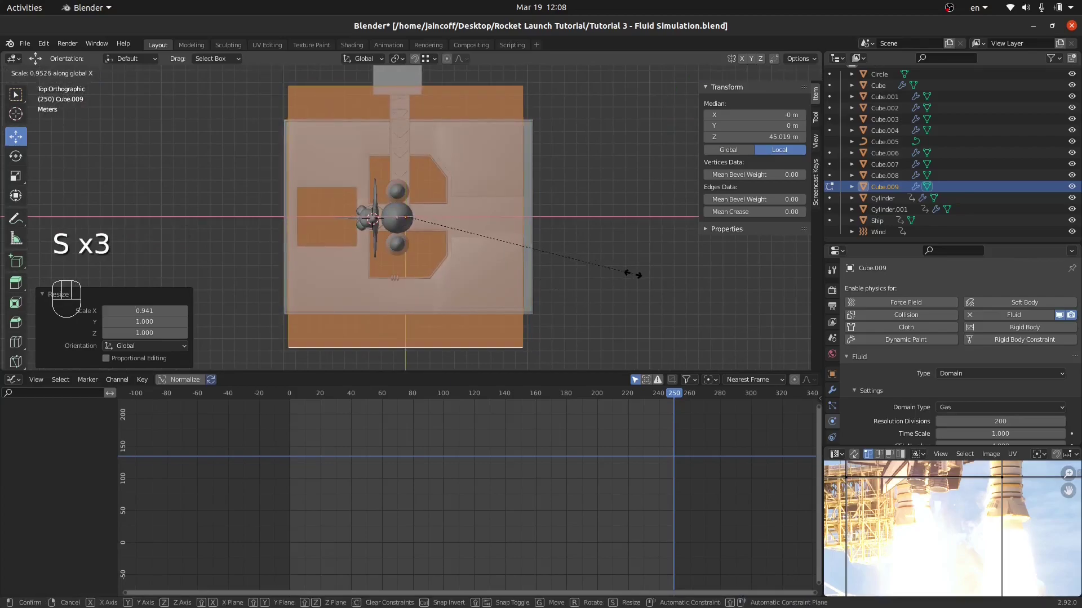
left_click(643, 278)
left_click_drag(449, 217, 453, 216)
Scale the domain mesh to about 0.738 along Y to match the launch pad's depth, and return to Object Mode
key("s")
key("y")
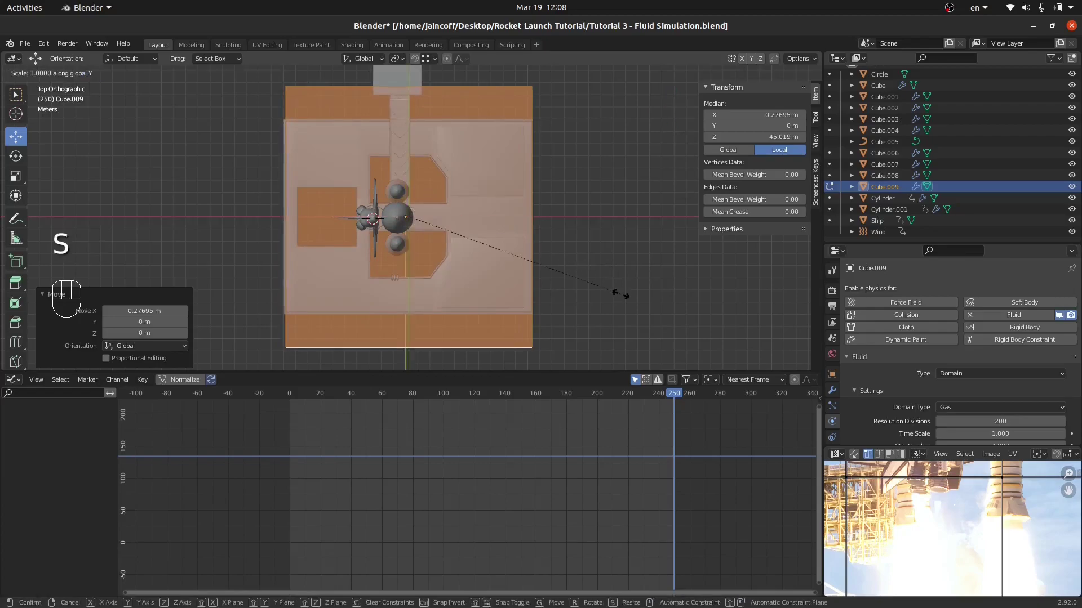
left_click(566, 258)
middle_click_drag(200, 238, 426, 126)
scroll(426, 127, "down", 5)
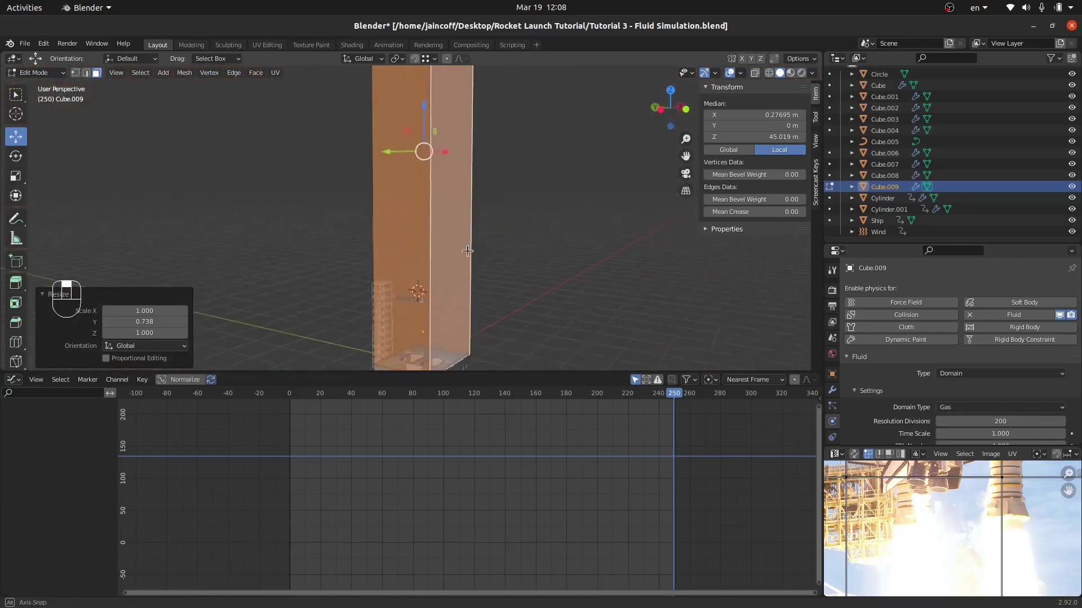
middle_click_drag(415, 350, 407, 256, "shift")
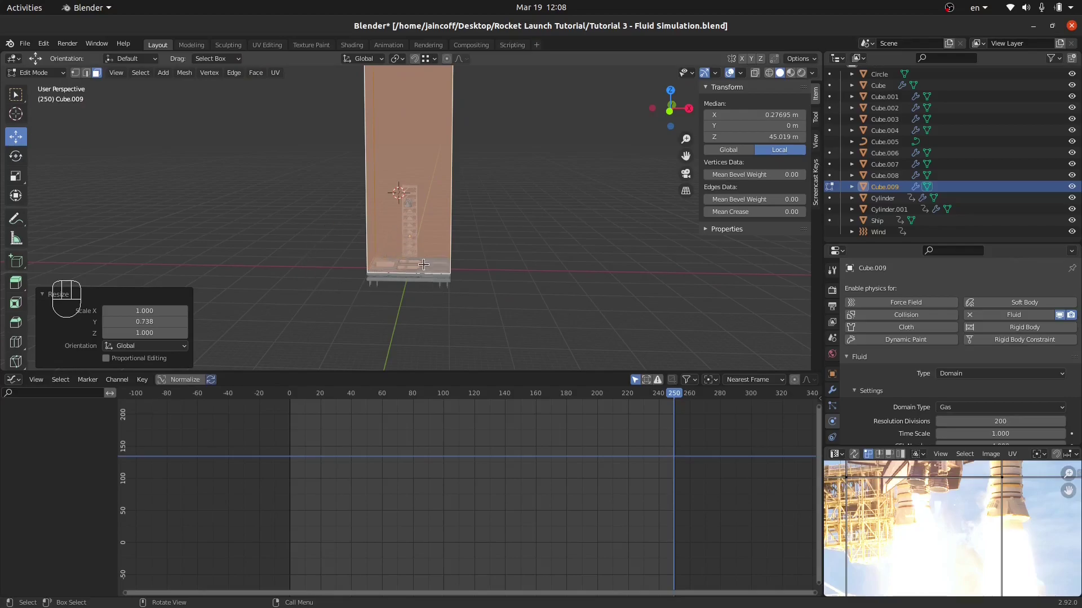
scroll(421, 296, "up", 5)
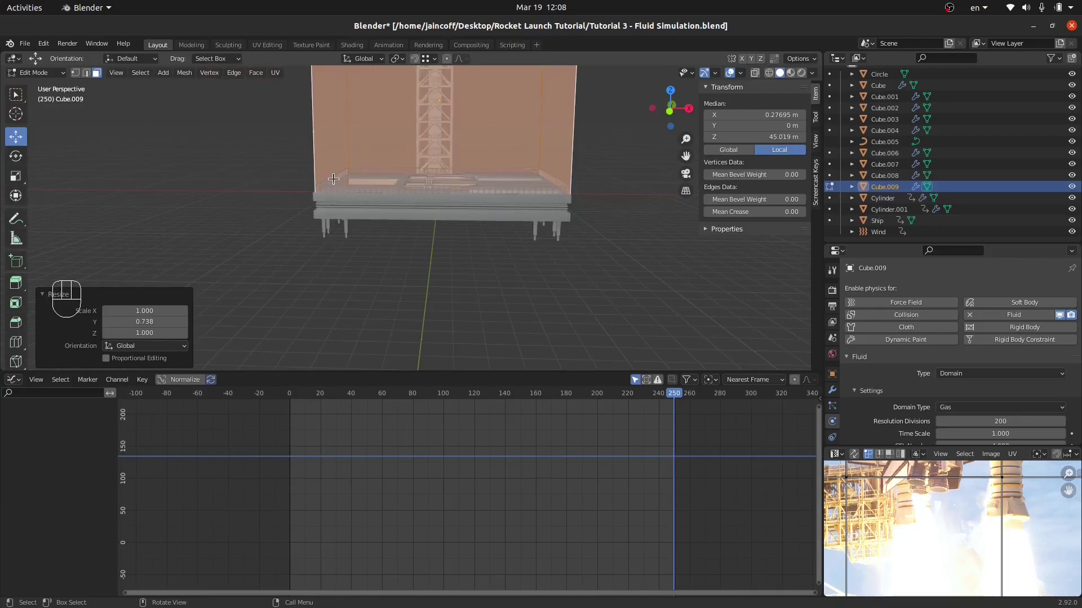
scroll(332, 251, "down", 8)
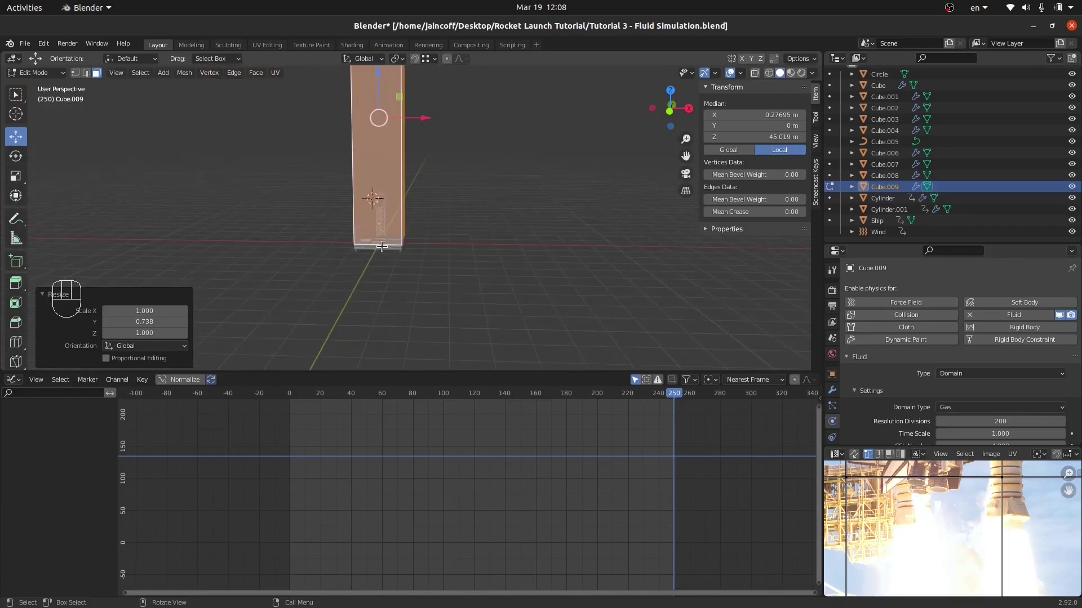
key("Tab")
middle_click_drag(379, 249, 409, 252, "shift")
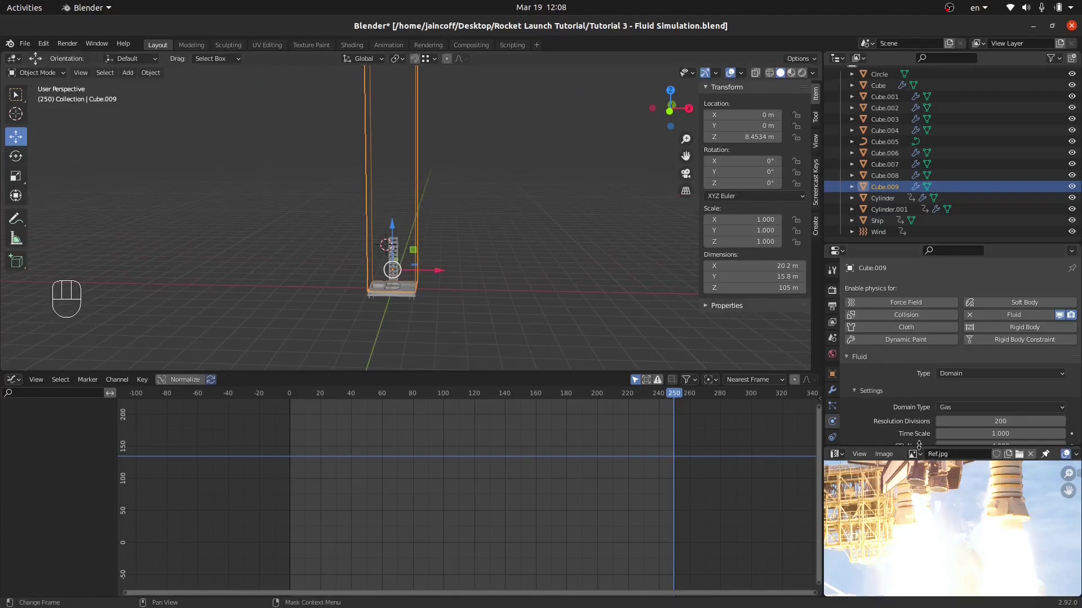
Enlarge the image editor to show the whole shuttle reference photo, and move the playhead to frame 0
left_click_drag(897, 450, 896, 285)
scroll(940, 410, "down", 4)
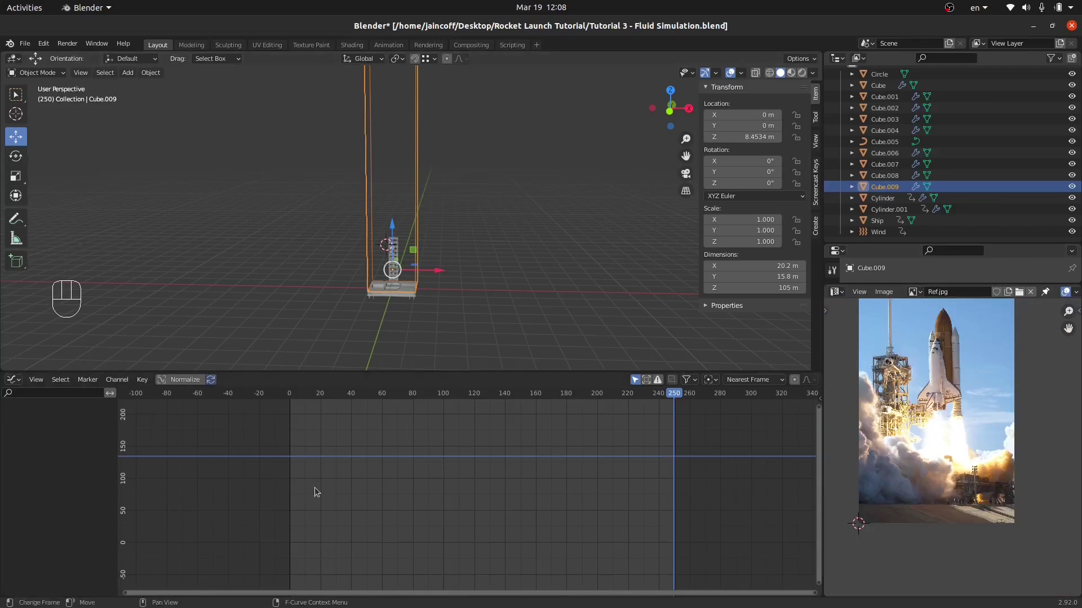
left_click(289, 476, "shift")
middle_click_drag(338, 338, 428, 291)
scroll(408, 278, "up", 2)
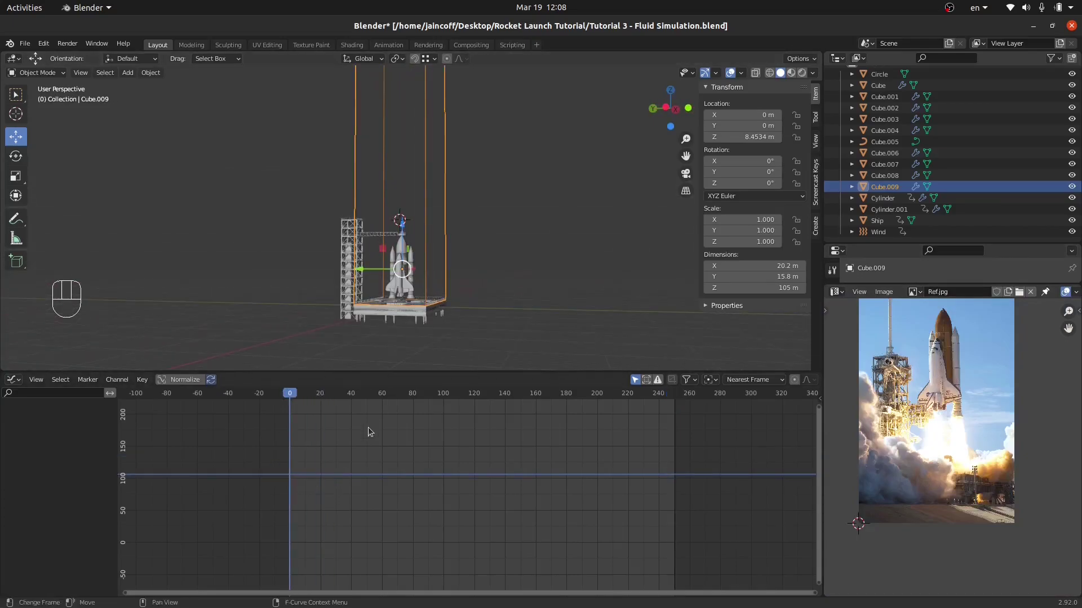
Play the lift-off animation to check the rocket's path past the tower's access arm, and return to frame 0
key("space")
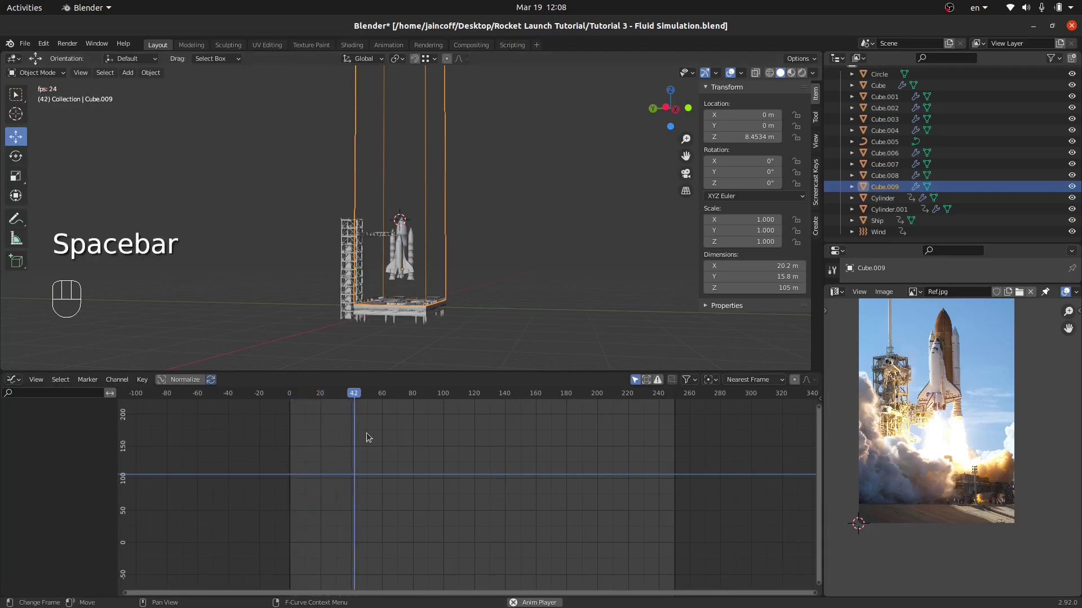
key("space")
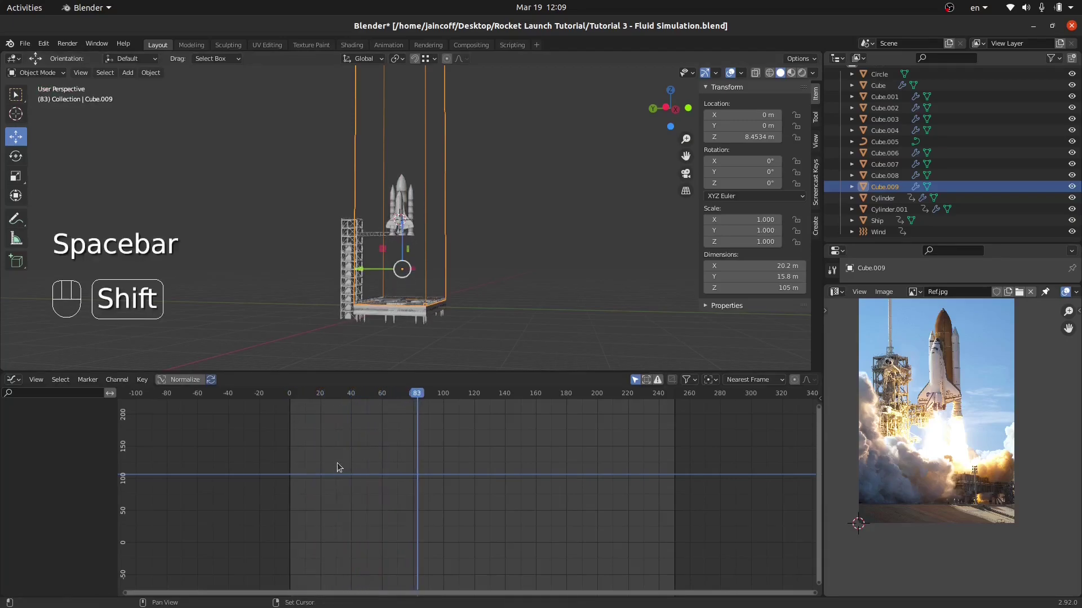
key("shift+Left")
scroll(384, 232, "up", 2)
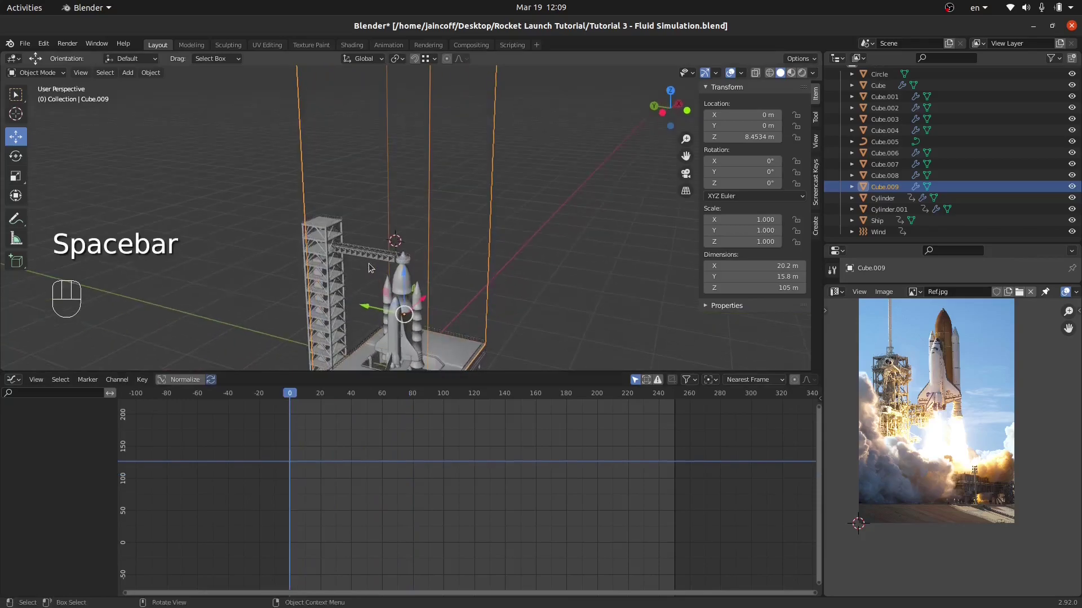
scroll(368, 263, "up", 3)
left_click(373, 222)
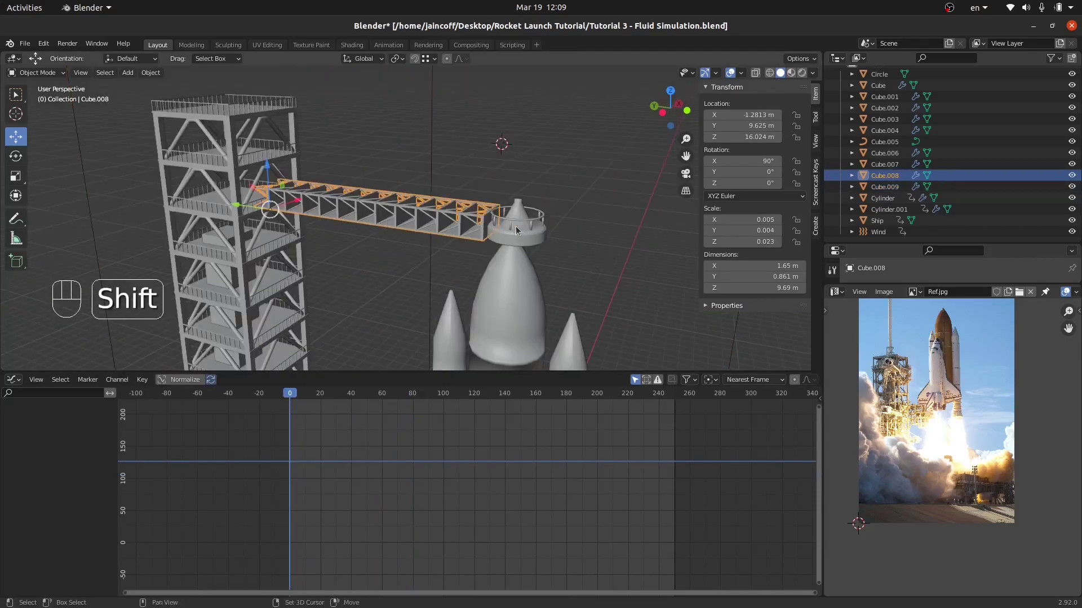
left_click(468, 223, "shift")
scroll(445, 235, "down", 4)
key("r")
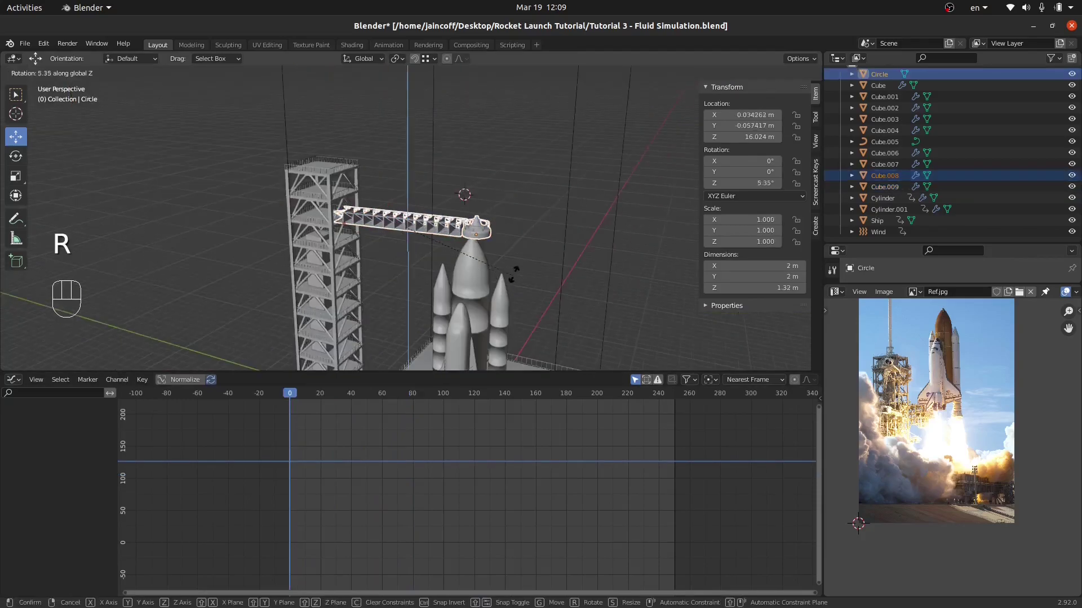
right_click(342, 238)
Select the access arm's end face at the tower in Edit Mode, snap the 3D cursor to it, and return to Object Mode
mouse_move(342, 238)
middle_mouse_down()
mouse_move(371, 223)
mouse_move(345, 228)
middle_mouse_up()
scroll(370, 223, "up", 3)
scroll(342, 227, "up", 3)
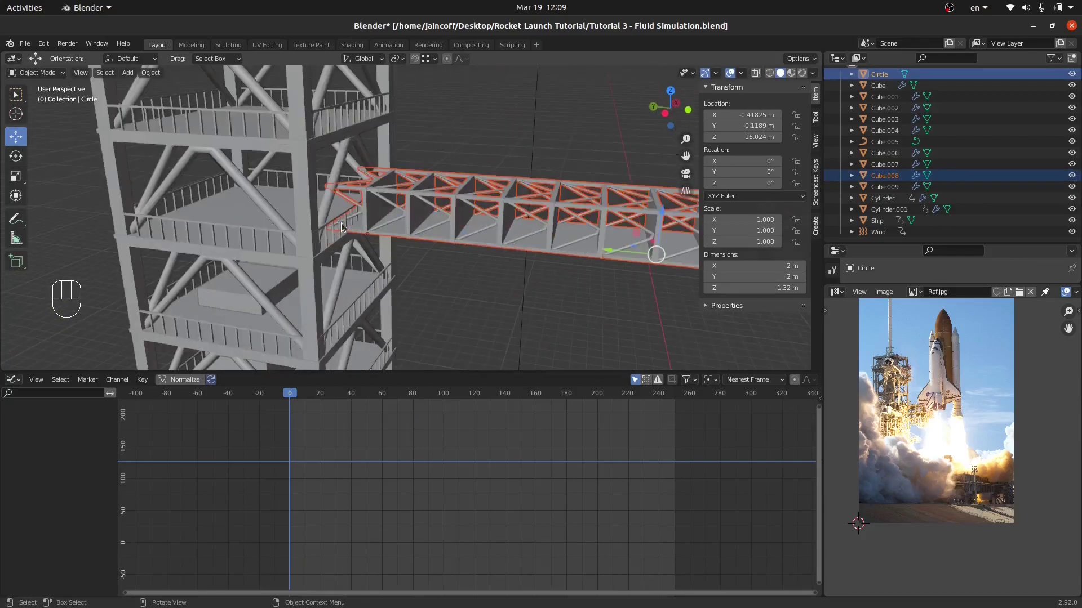
left_click(383, 189)
key("Tab")
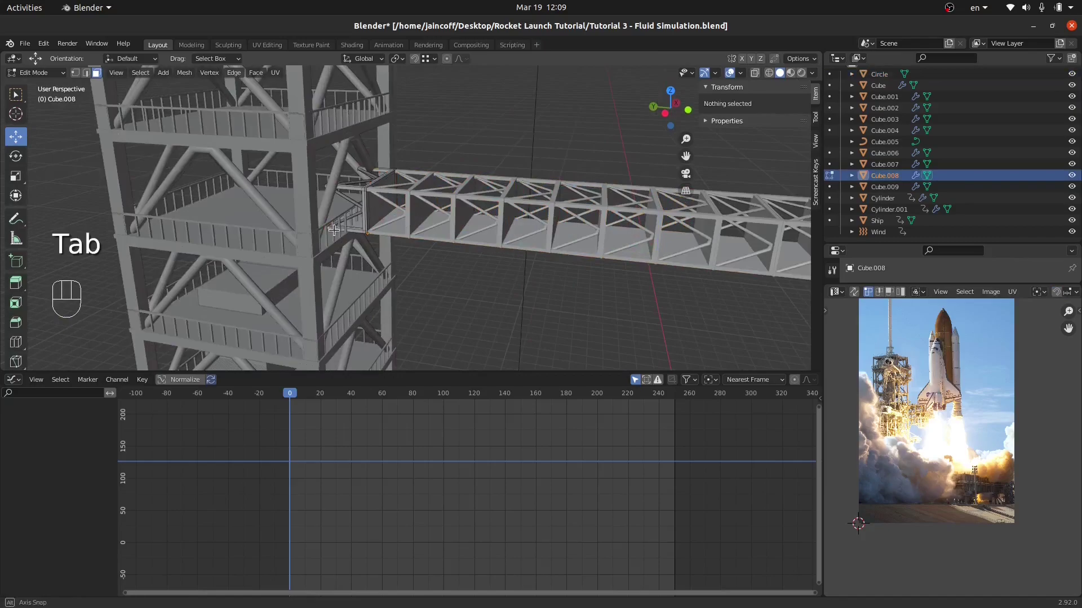
middle_click_drag(336, 227, 411, 233)
scroll(525, 223, "up", 4)
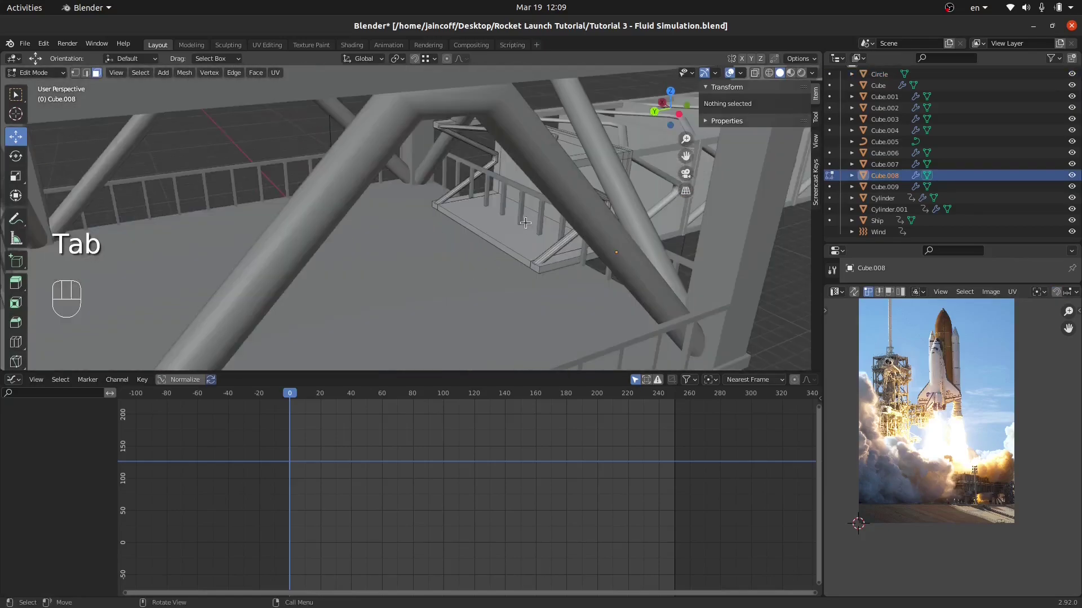
left_click(483, 239)
key("shift+s")
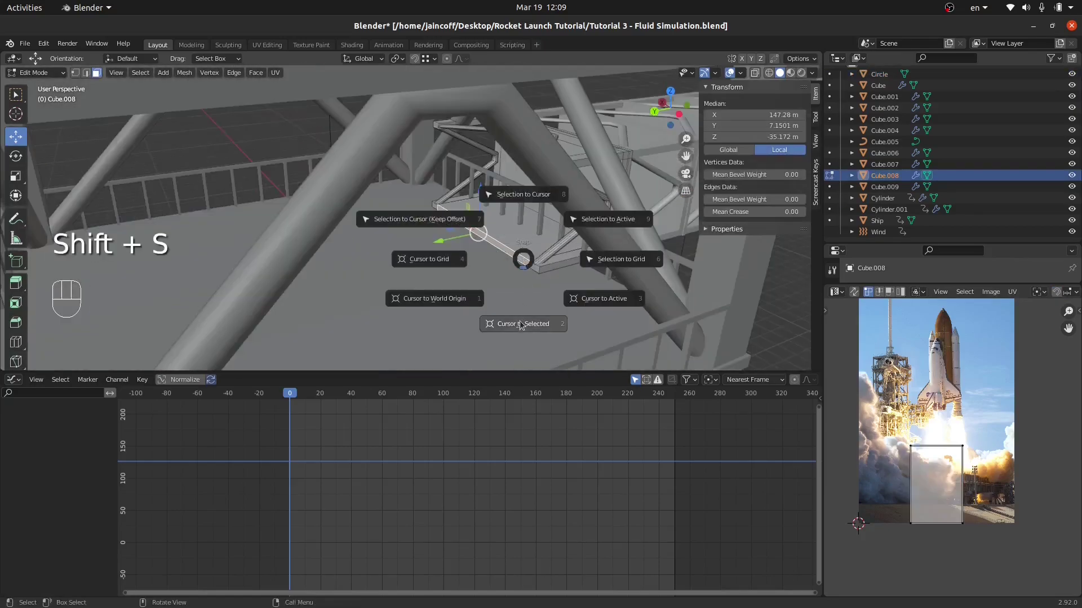
left_click(521, 325)
key("Tab")
scroll(497, 319, "down", 6)
scroll(406, 249, "up", 2)
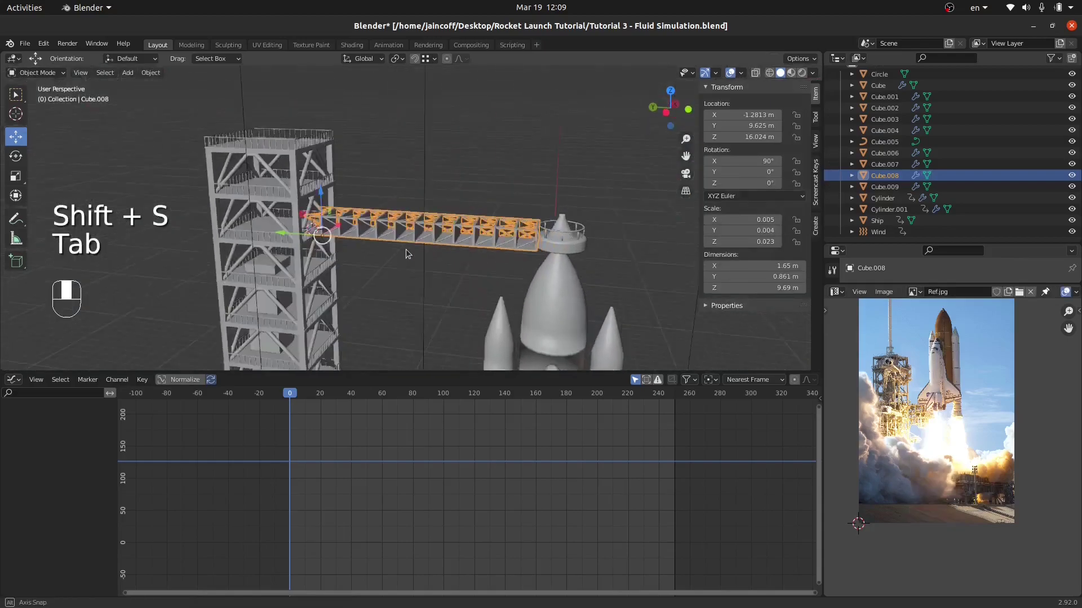
Set the transform pivot point to 3D Cursor and select the cap above the rocket's nose together with the access arm
middle_click_drag(406, 249, 373, 236)
left_click(403, 59)
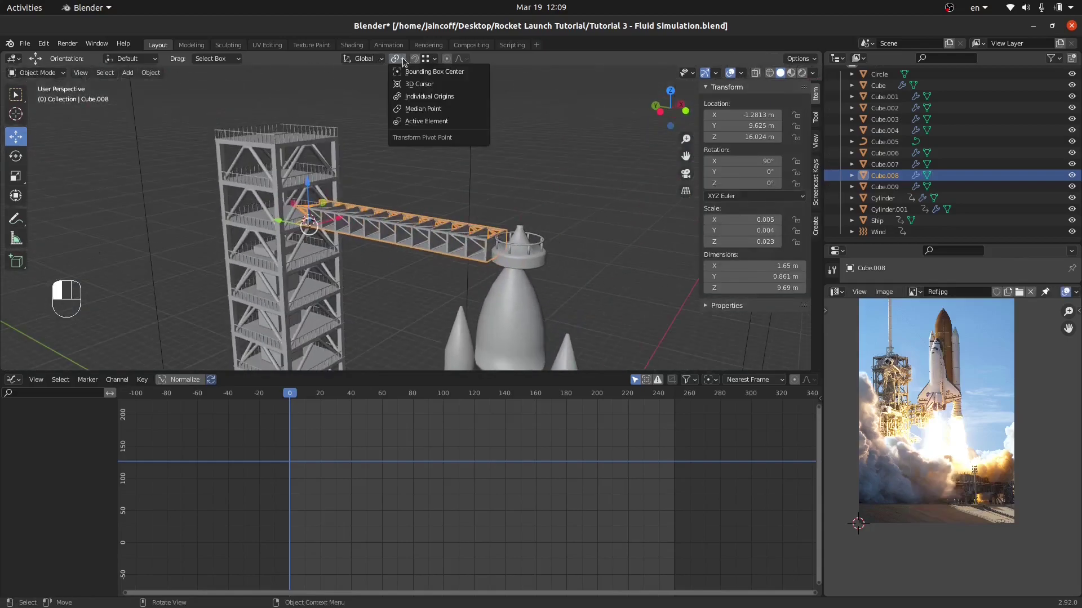
left_click(417, 84)
left_click(513, 242)
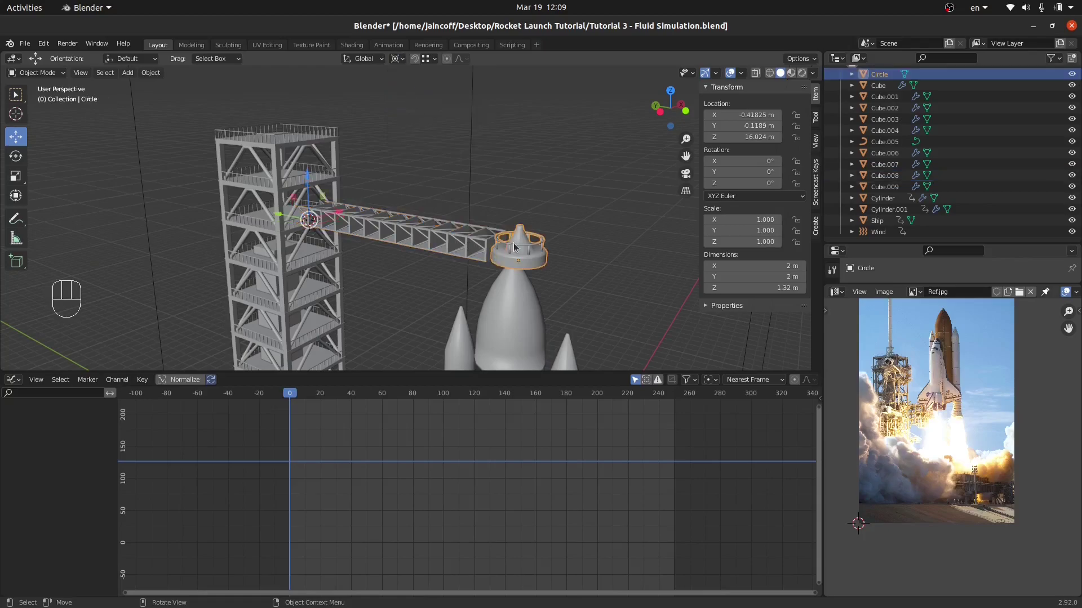
left_click(441, 241, "shift")
scroll(442, 241, "down", 3)
middle_click_drag(440, 242, 514, 285)
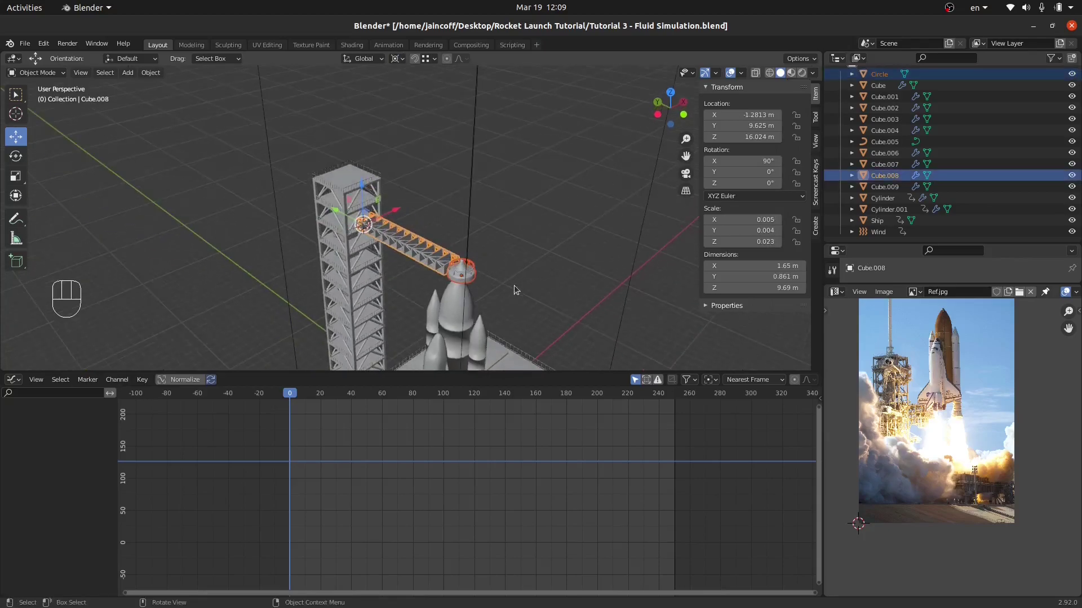
key("r")
key("z")
left_click(456, 292)
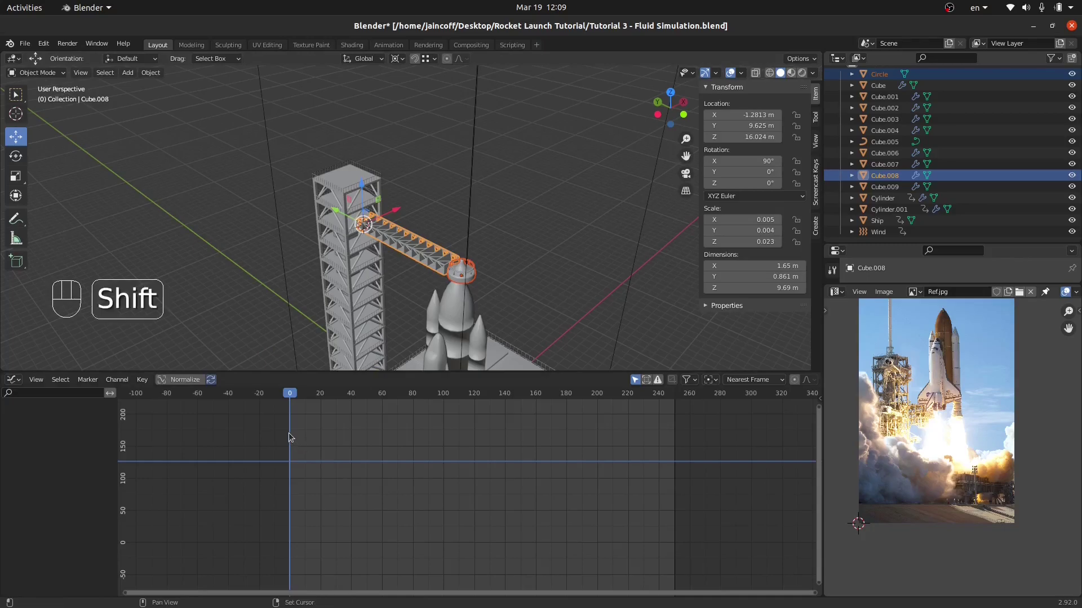
Insert a Rotation keyframe for the access arm and cap at frame 0
mouse_move(288, 433)
right_mouse_down("shift")
mouse_move(306, 435)
mouse_move(270, 435)
right_mouse_up("shift")
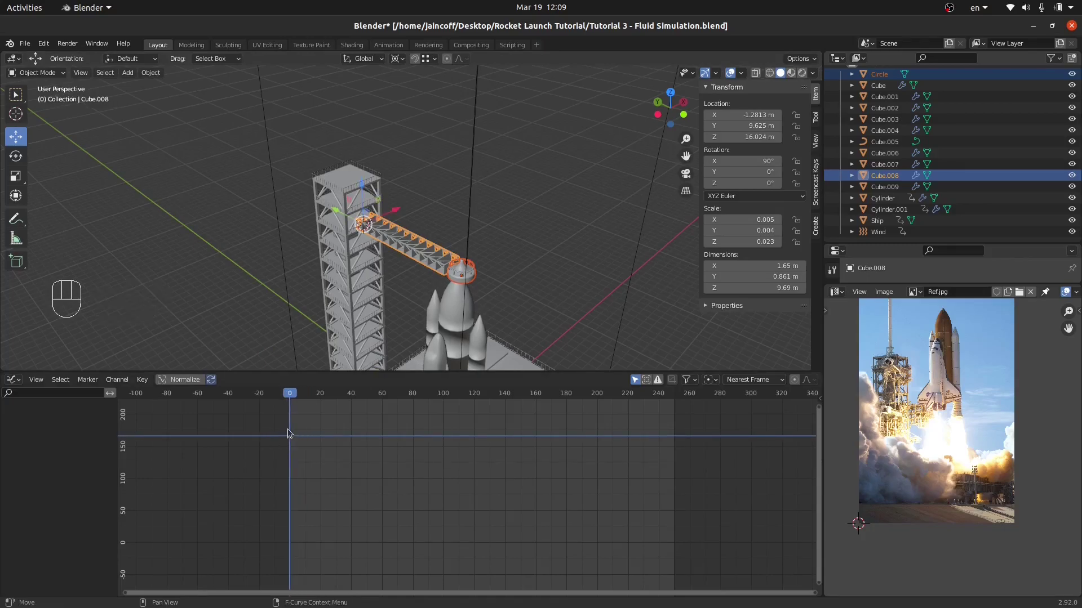
key("i")
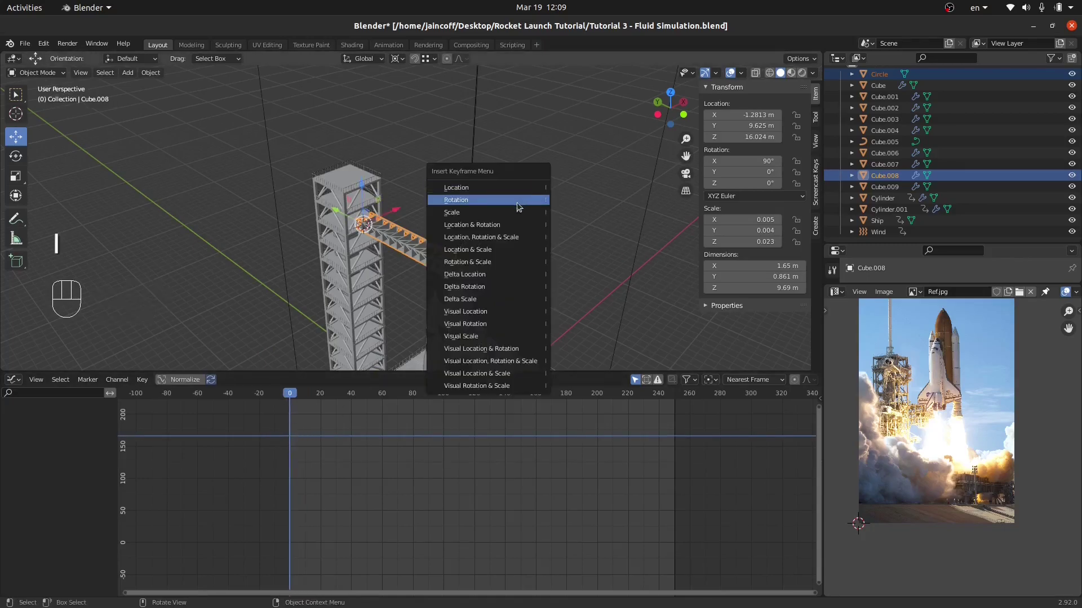
left_click(516, 202)
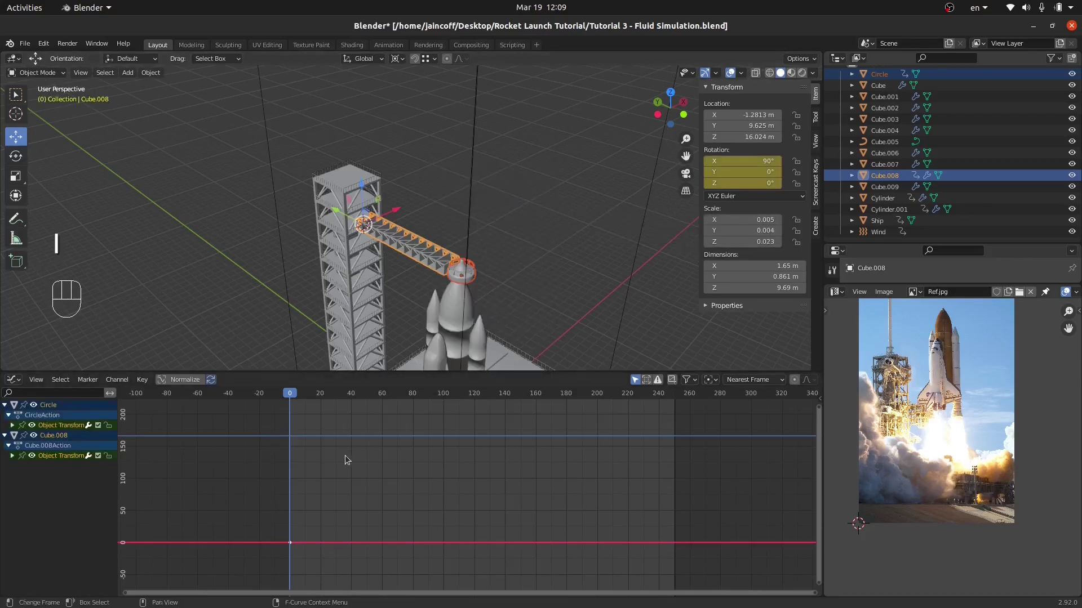
Rotate the access arm and cap 25° about global Z at frame 10 and insert a Rotation keyframe
key("Right")
key("Right")
key("Right")
key("Right")
key("Right")
key("Right")
key("Right")
key("Right")
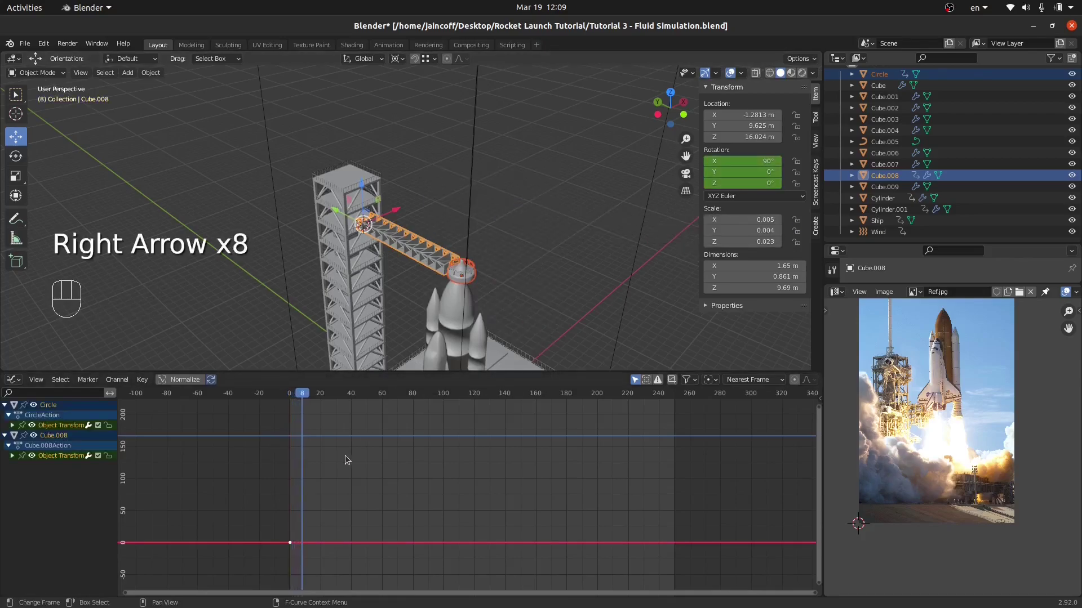
key("Right")
key("Right")
key("r")
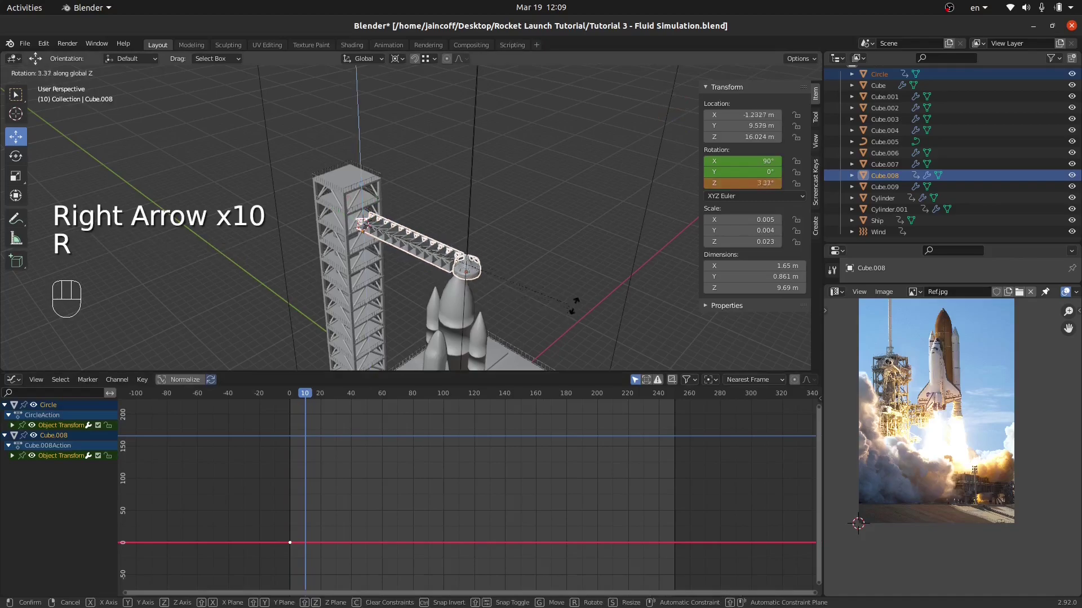
left_click(626, 223)
key("i")
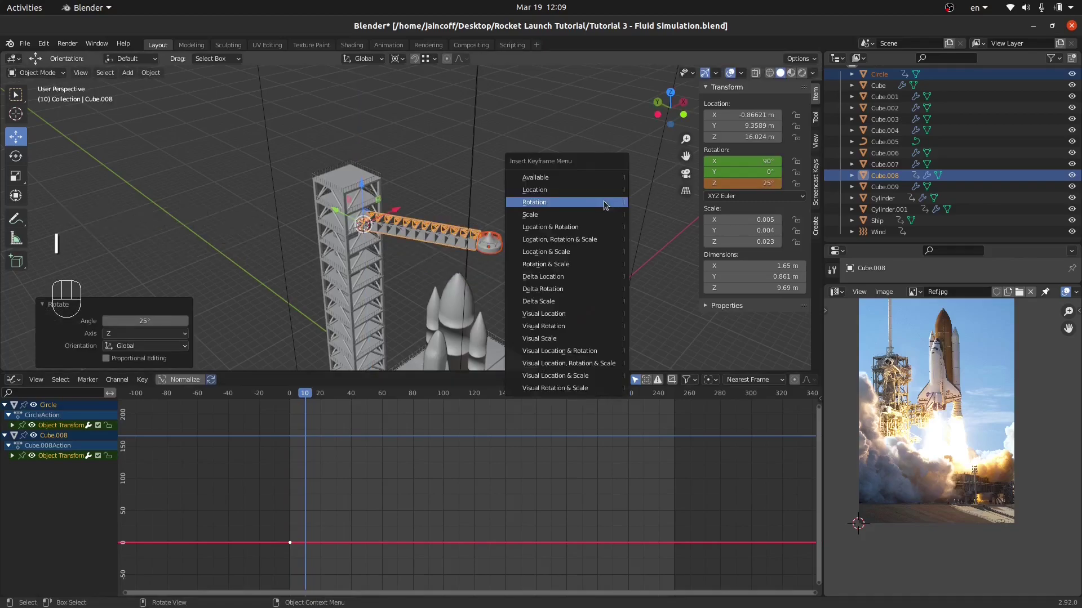
left_click(604, 200)
Play the animation from frame 0 to check the arm's swing, select the cap, and step back through its keyframes to frame 0
key("shift+Left")
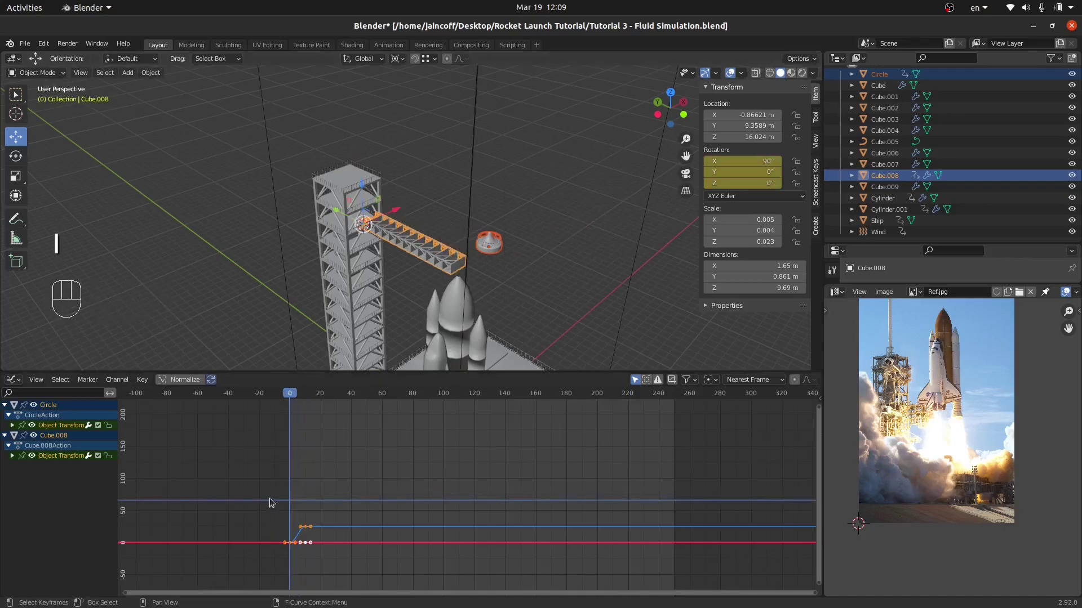
middle_click_drag(405, 317, 457, 290)
key("space")
key("space")
left_click(473, 270)
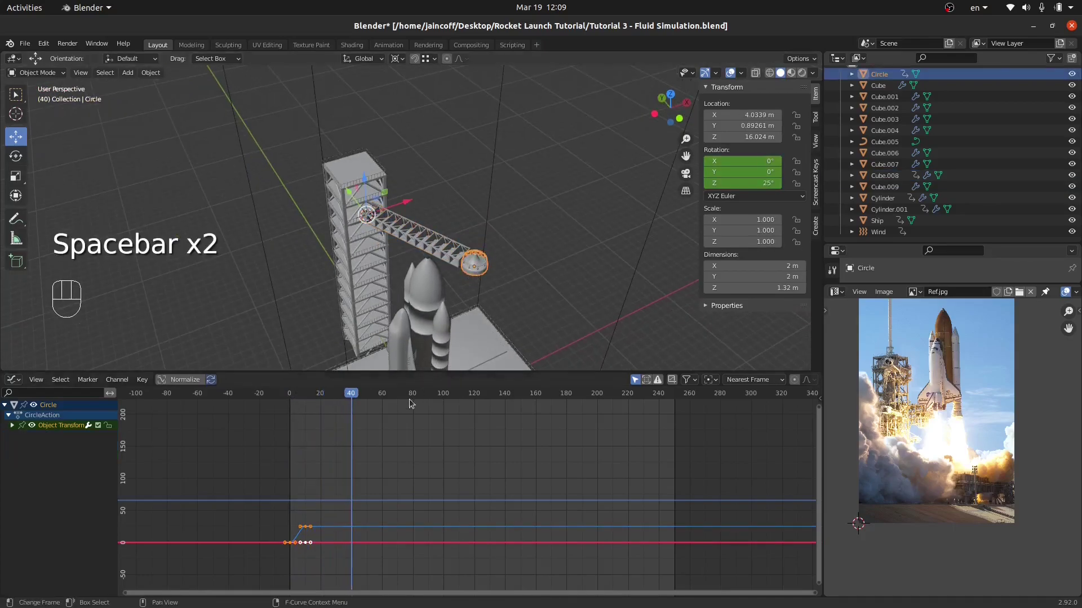
key("Down")
key("Down")
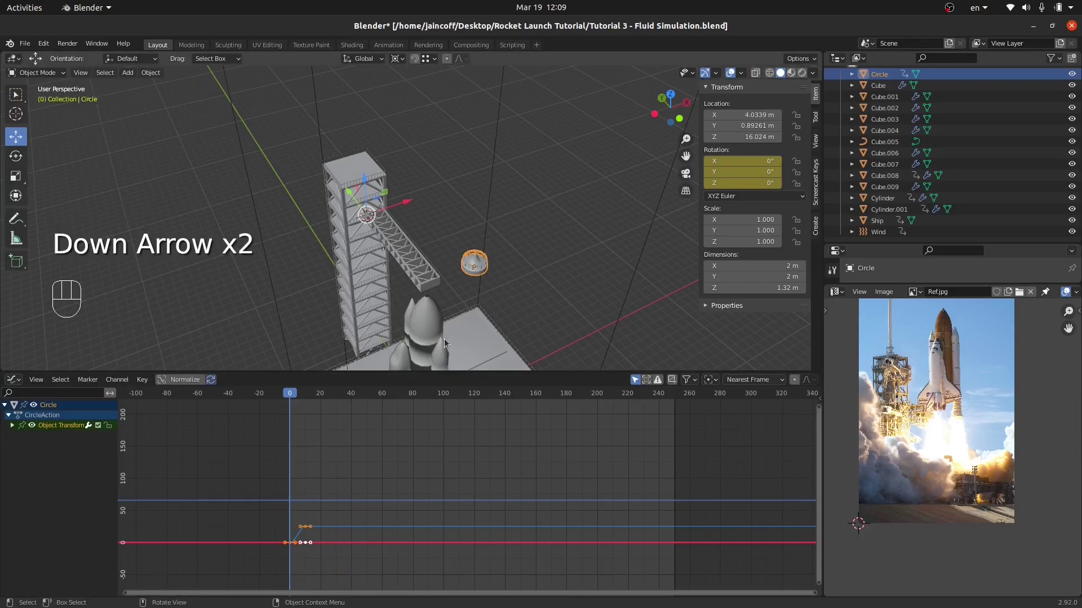
Undo the access arm and cap's 25° rotation and Rotation keyframe at frame 10
key("ctrl+z")
key("ctrl+z")
key("ctrl+z")
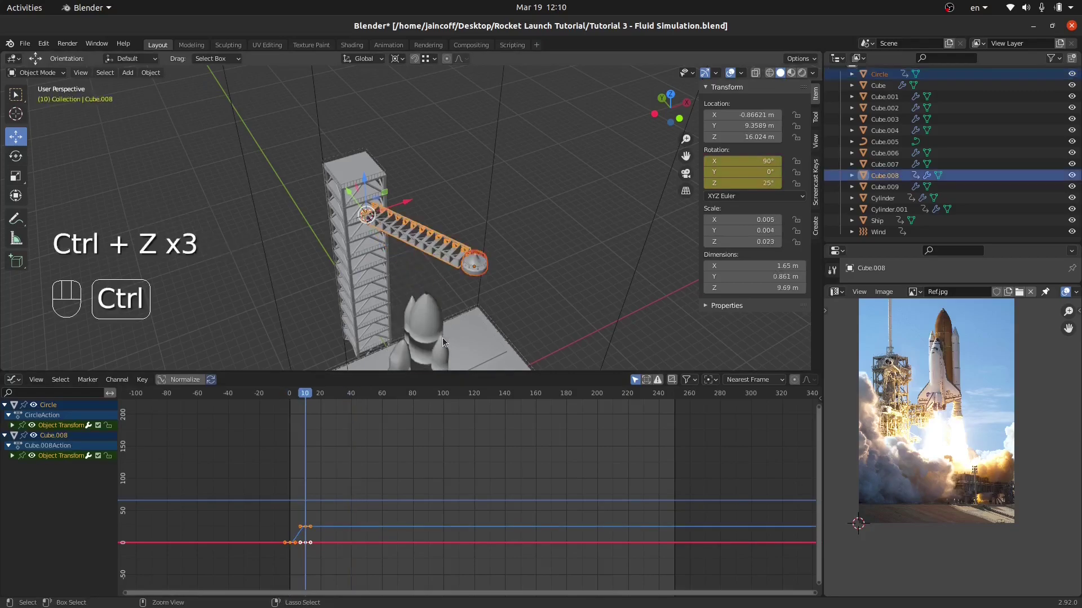
key("ctrl+z")
key("ctrl+z")
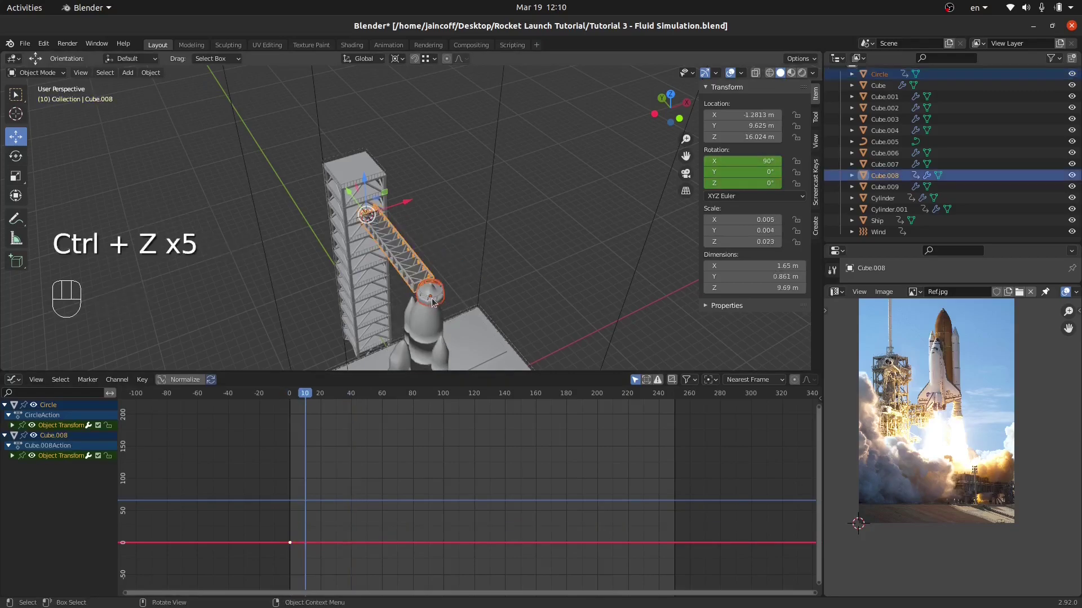
Return to frame 0 and keyframe the location of the access arm and cap along with their rotation
right_click_drag(316, 495, 277, 478, "shift")
middle_click_drag(444, 253, 459, 200)
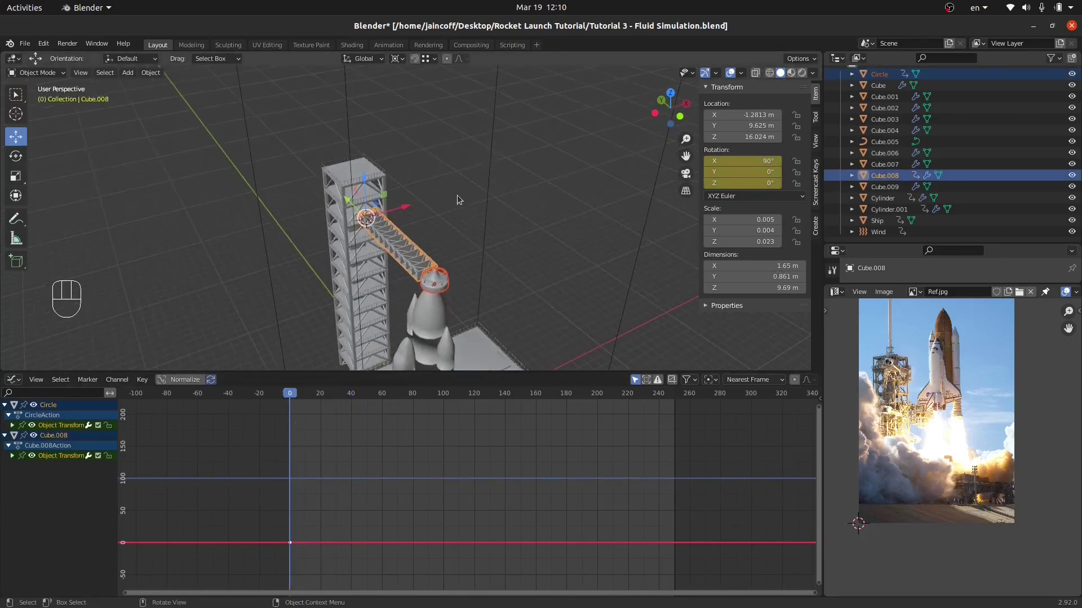
key("i")
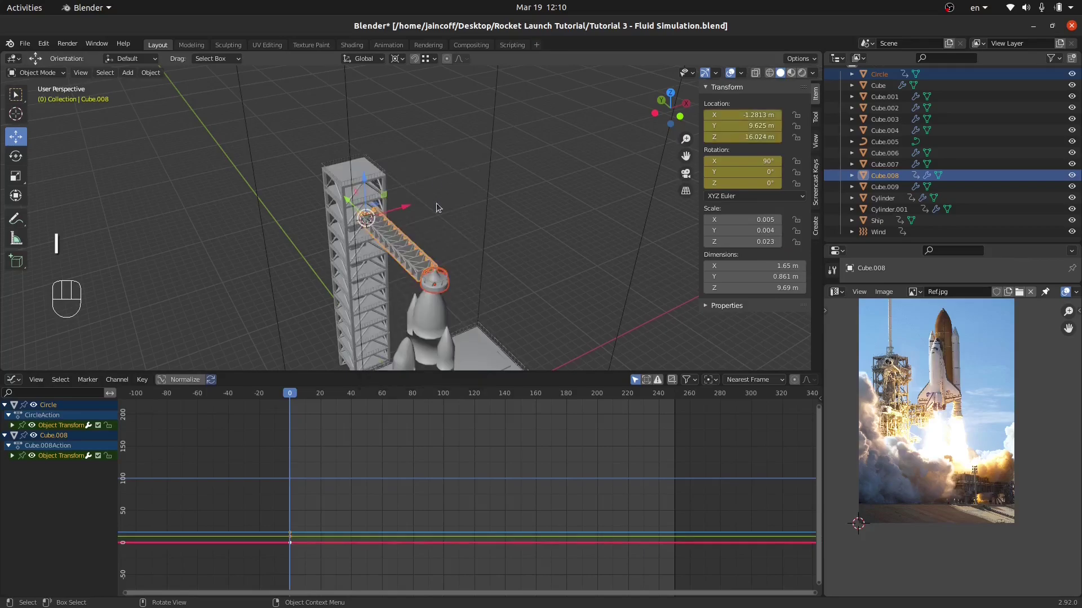
left_click(440, 180)
Advance to frame 15 and rotate the access arm and cap 25° about global Z, away from the rocket
key("Right")
key("Right")
key("Right")
key("Right")
key("Right")
key("Right")
key("Right")
key("Right")
key("Right")
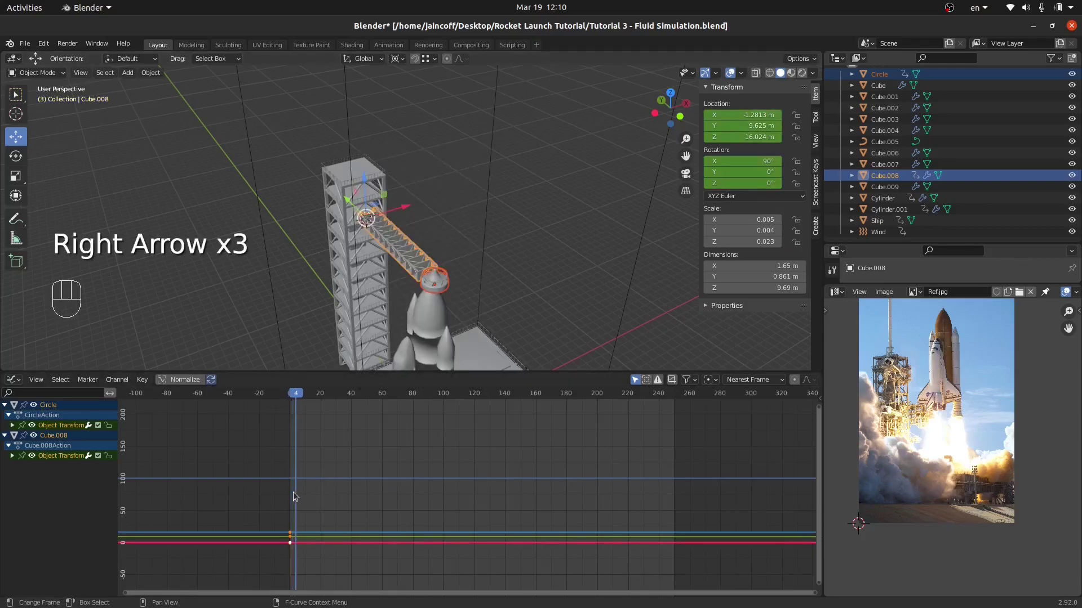
key("Right")
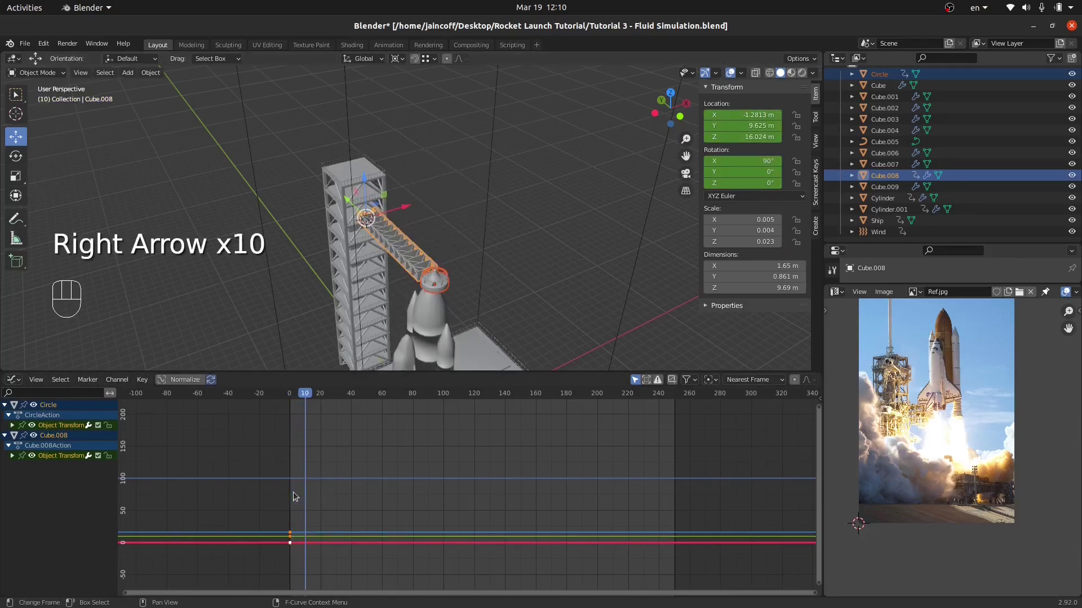
key("Right")
key("Right")
key("Right")
key("Right")
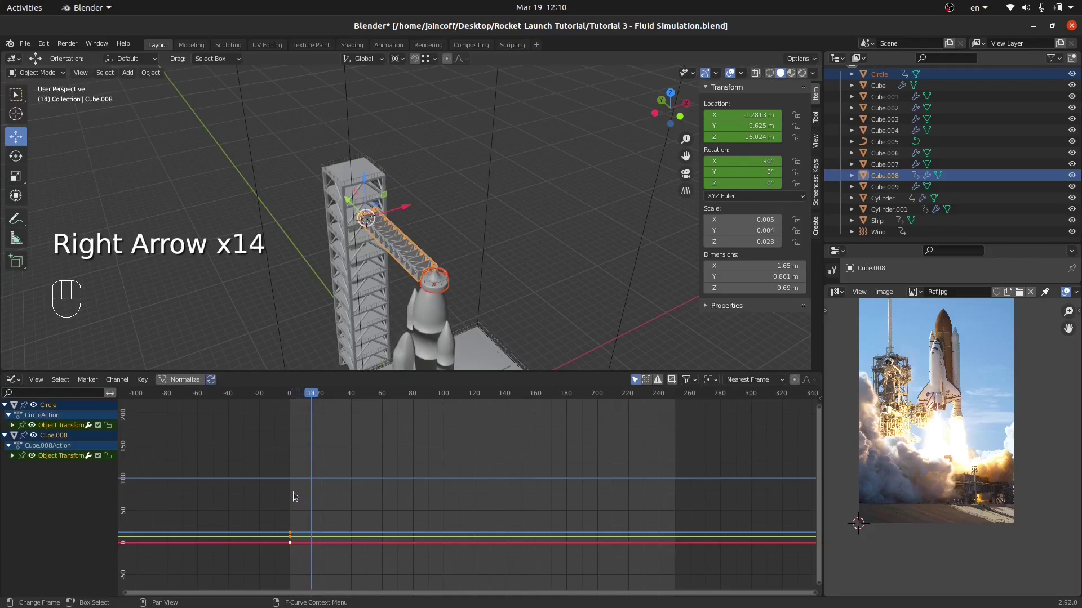
key("Right")
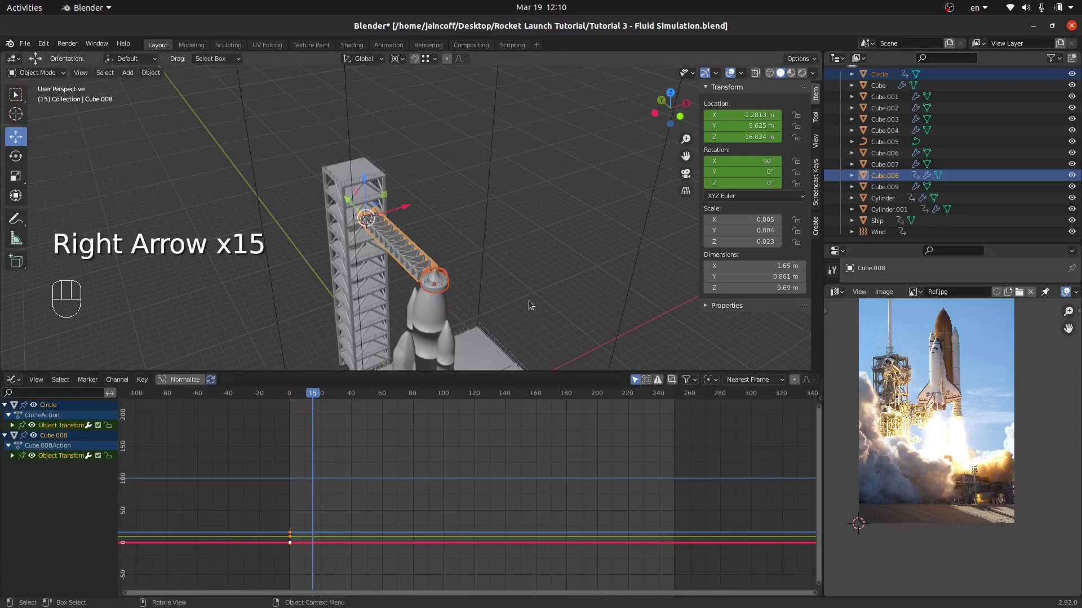
key("r")
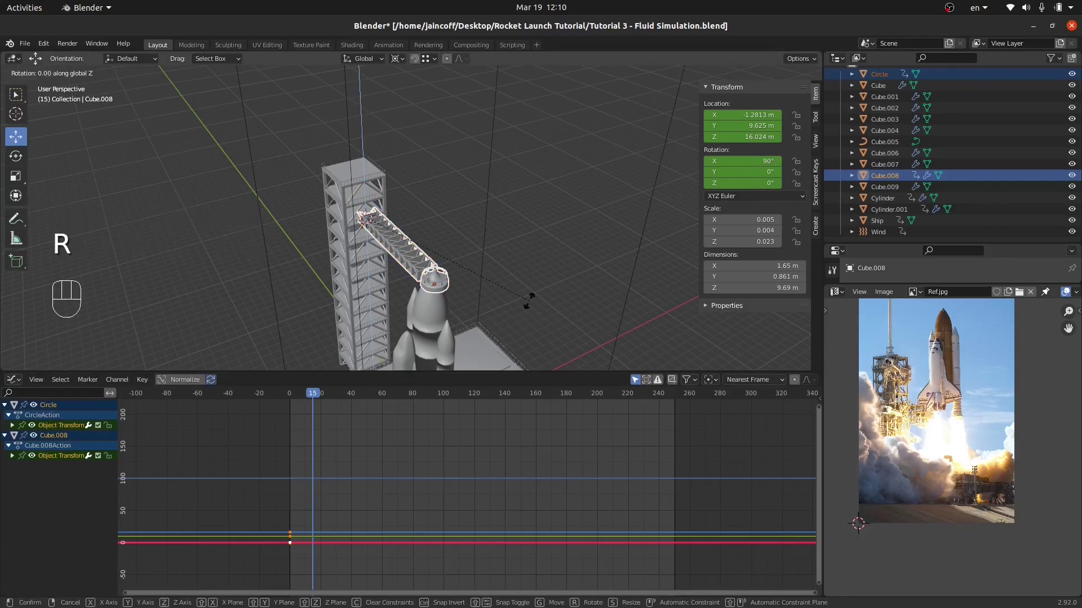
left_click(529, 305)
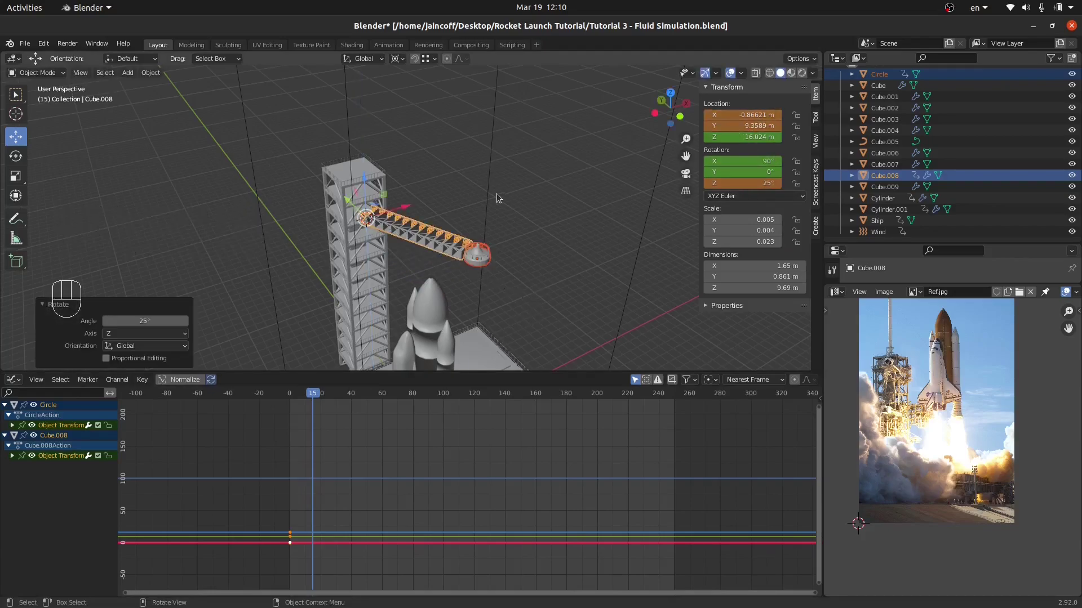
Keyframe the location and rotation of the access arm and cap at frame 15
key("i")
left_click(481, 179)
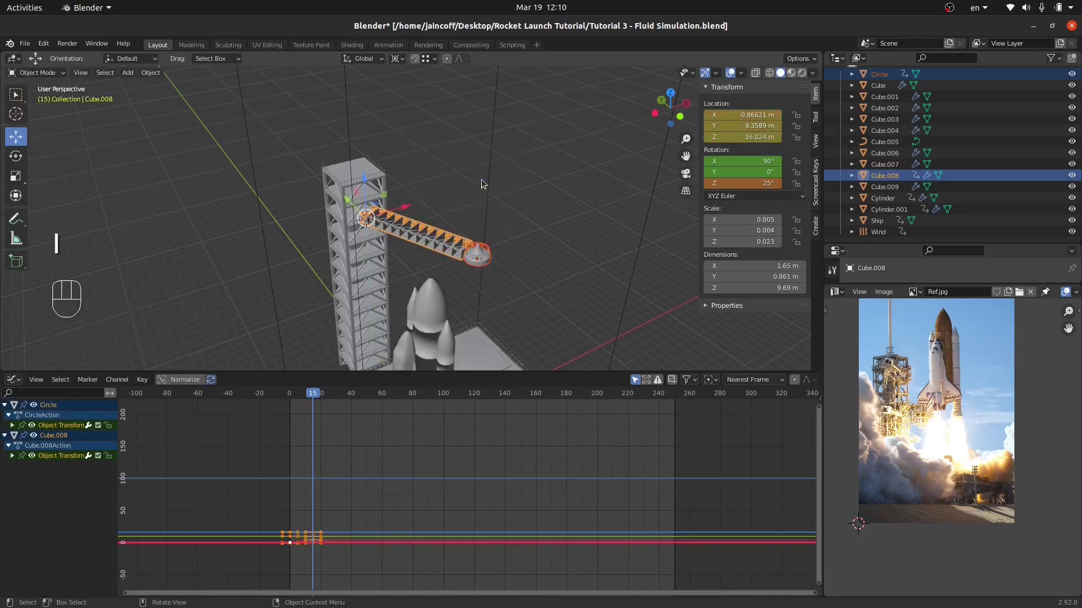
key("i")
left_click(469, 192)
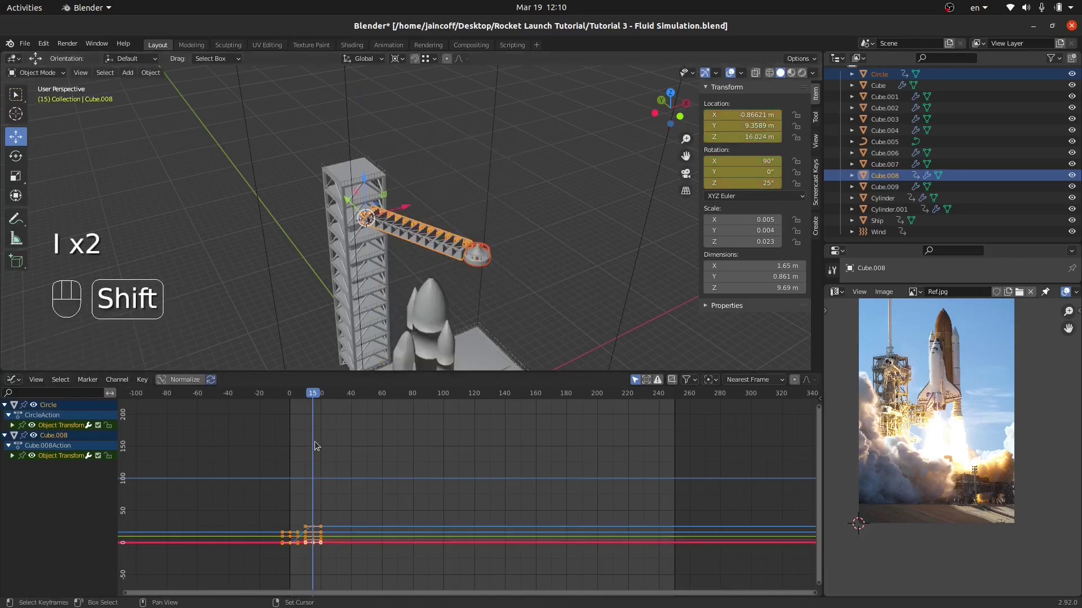
Play the animation from frame 0 twice to check the access arm's swing against the rocket's lift-off
key("shift+Left")
key("space")
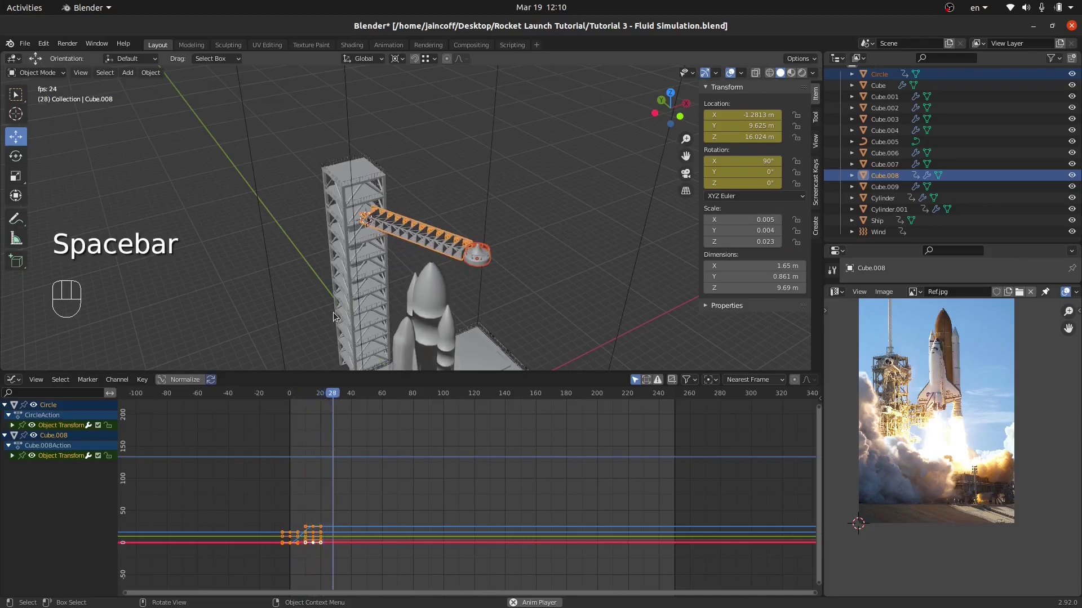
middle_click_drag(333, 317, 425, 227)
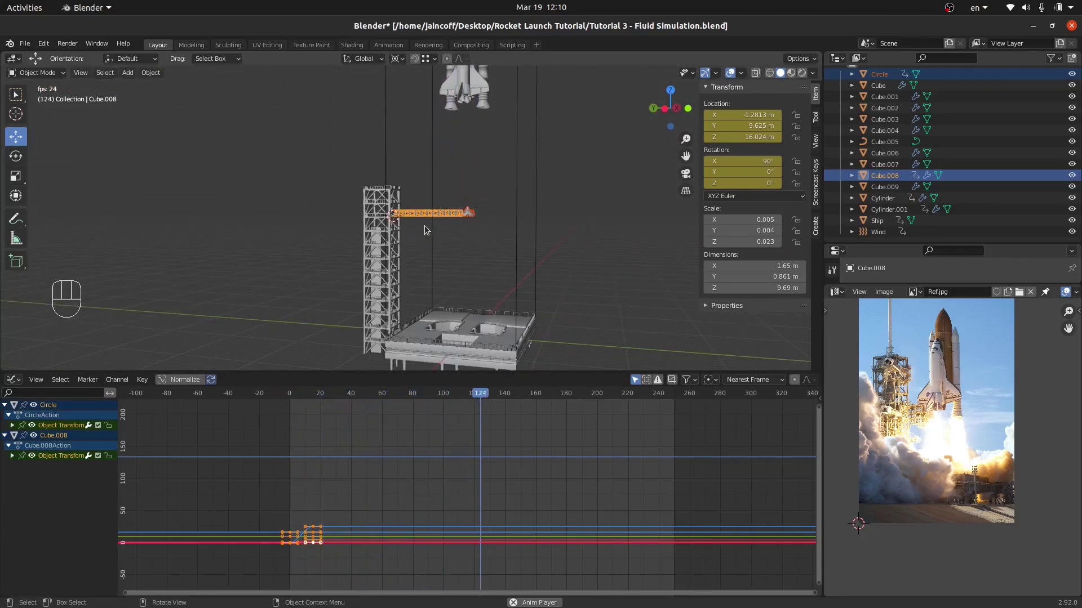
key("space")
key("shift+Left")
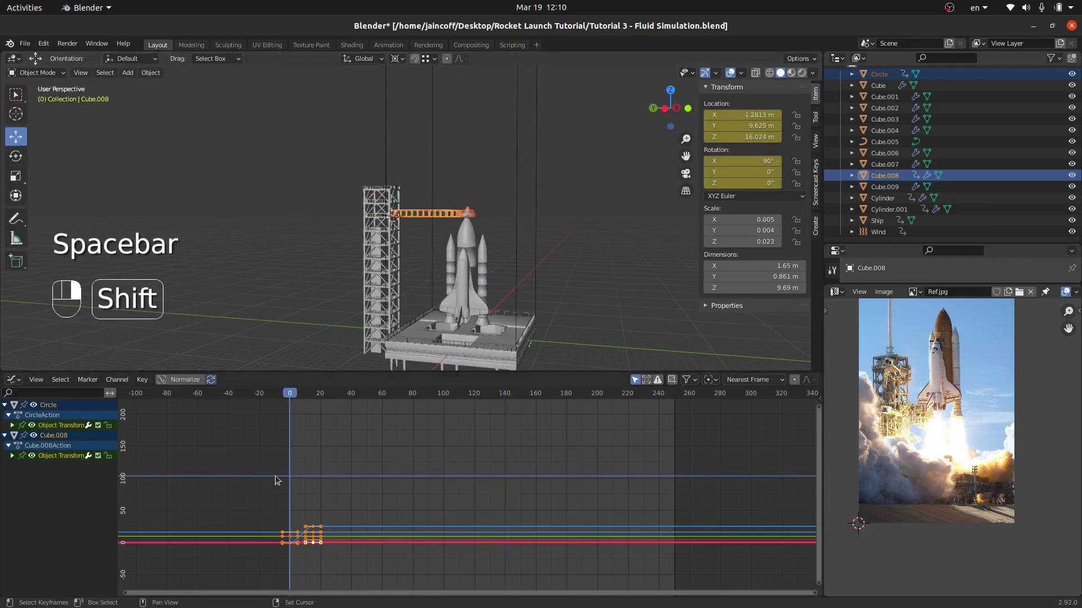
key("space")
middle_click_drag(415, 283, 435, 264)
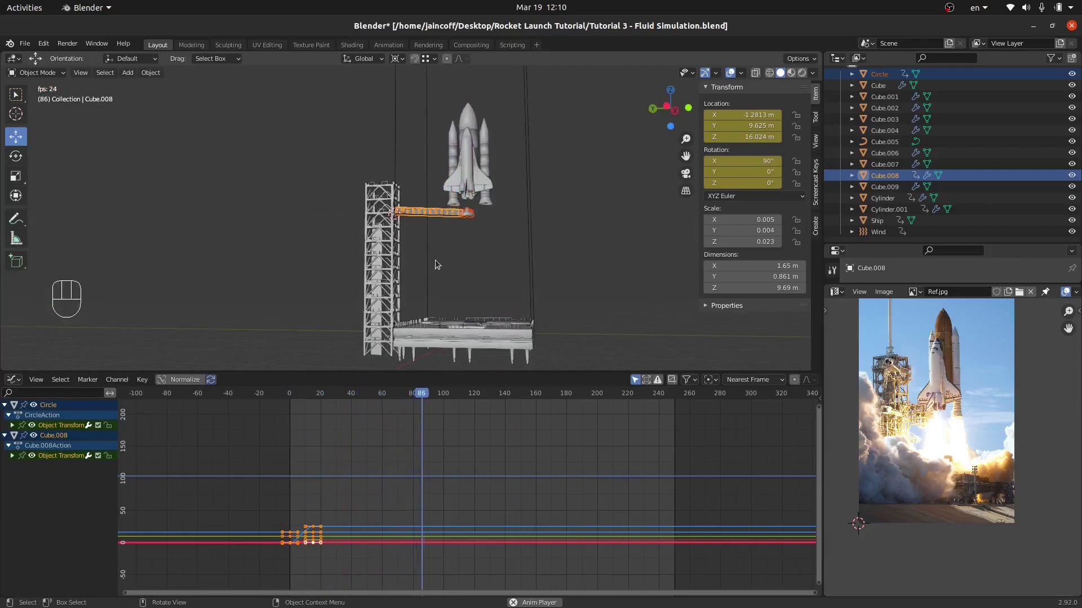
key("space")
middle_click_drag(435, 259, 493, 251)
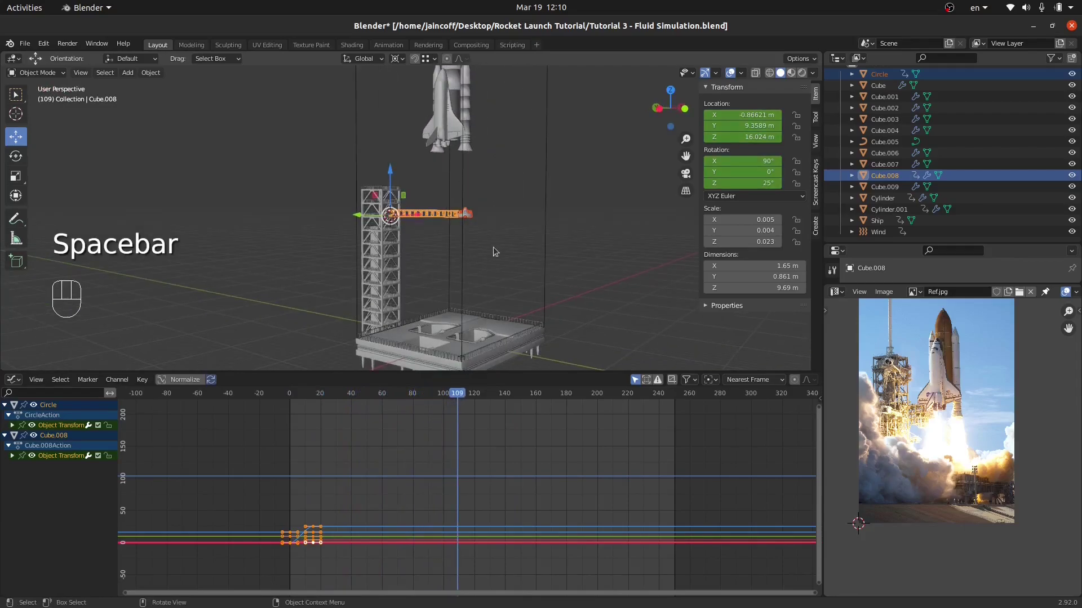
Select the fluid domain around the rocket's path and set its Resolution Divisions to 200
left_click(542, 227)
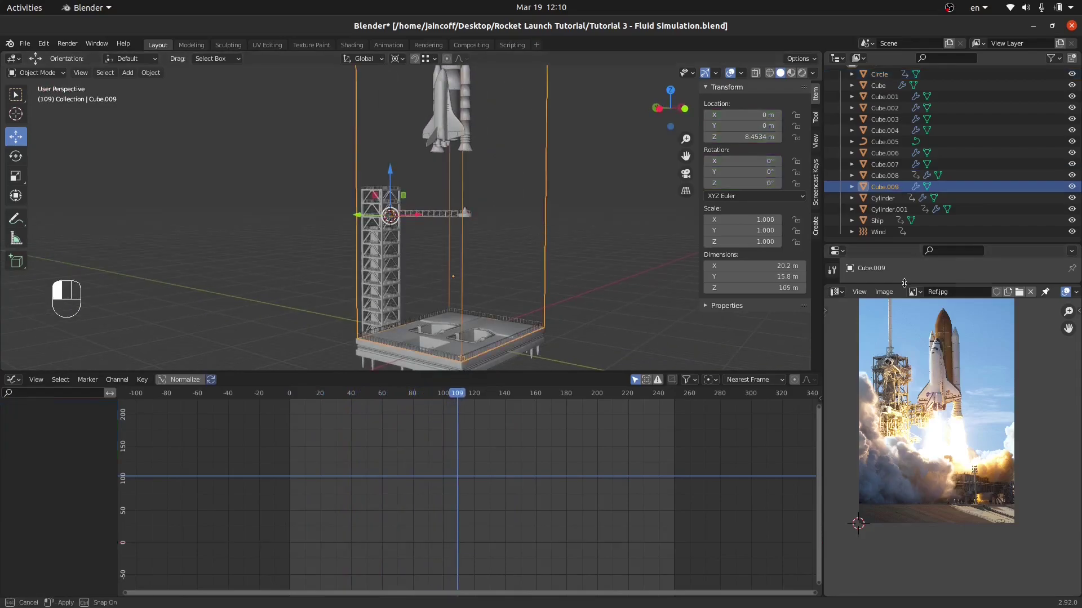
left_click_drag(903, 283, 904, 431)
scroll(832, 372, "down", 3)
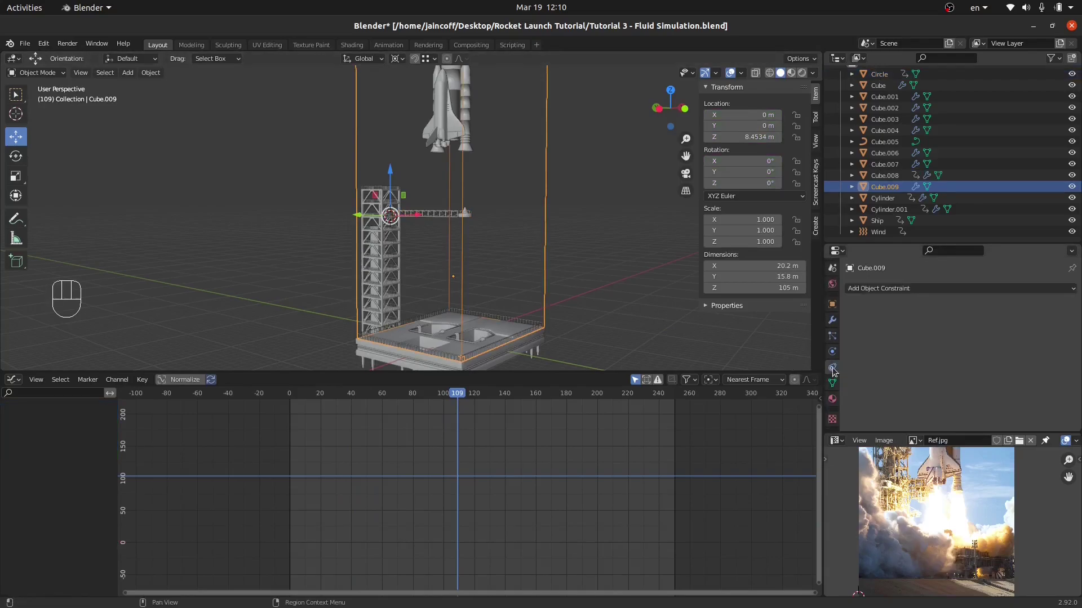
scroll(983, 358, "down", 3)
left_click(984, 355)
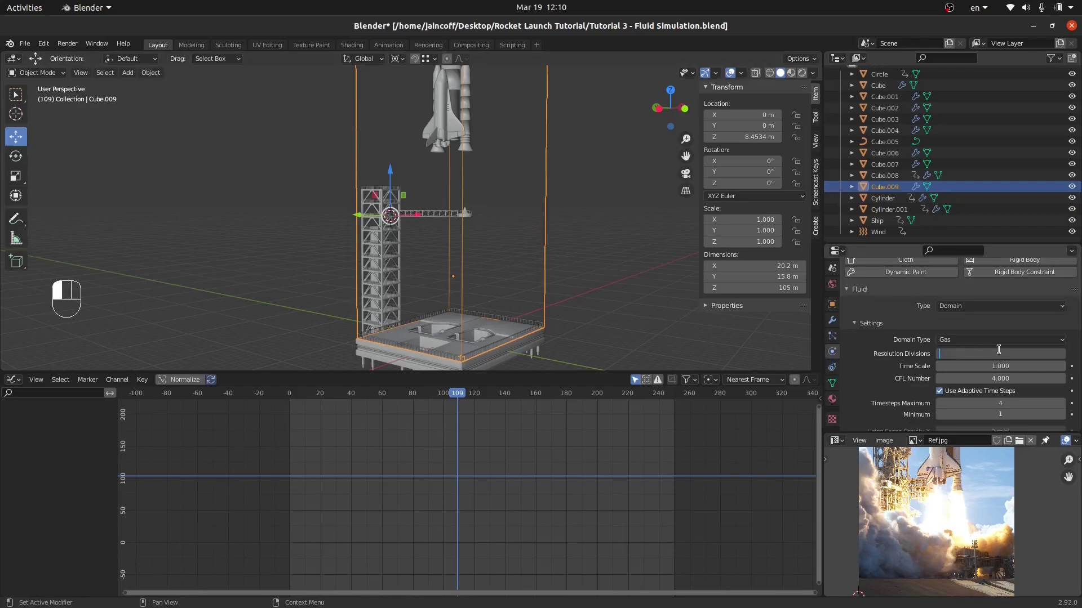
type("200")
key("Return")
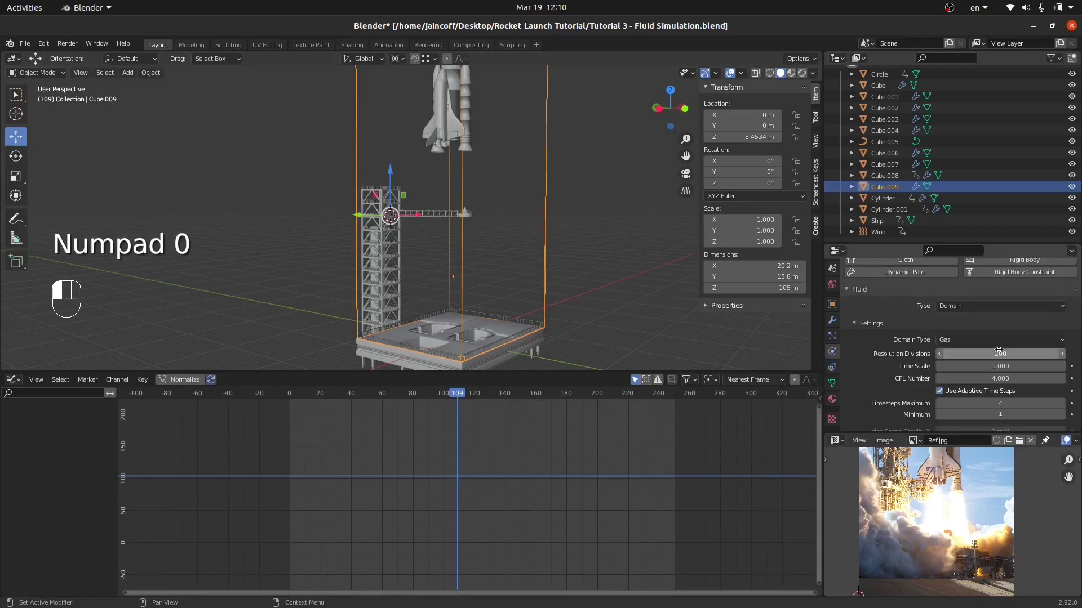
Review the domain's remaining fluid settings and the flow settings of the emitters inside the booster nozzles
scroll(938, 378, "down", 6)
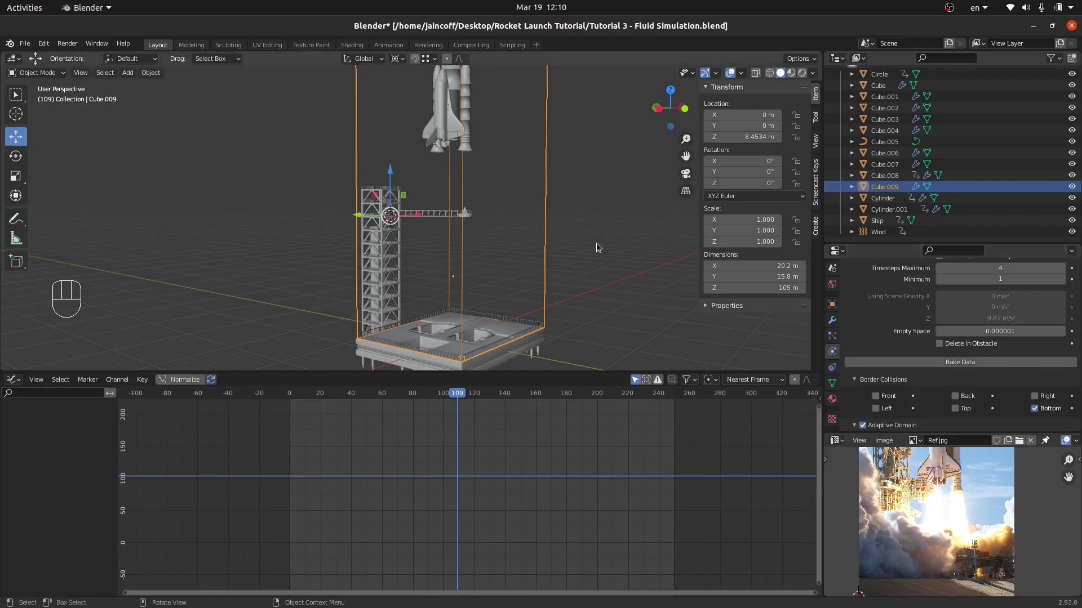
middle_click_drag(462, 186, 498, 157)
scroll(454, 135, "up", 5)
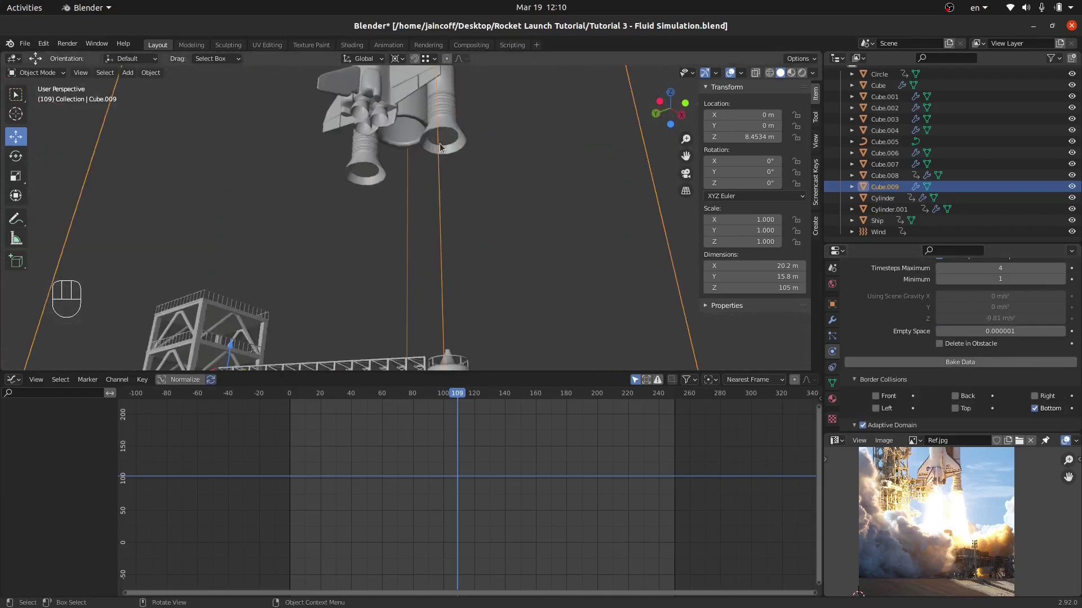
left_click(440, 148)
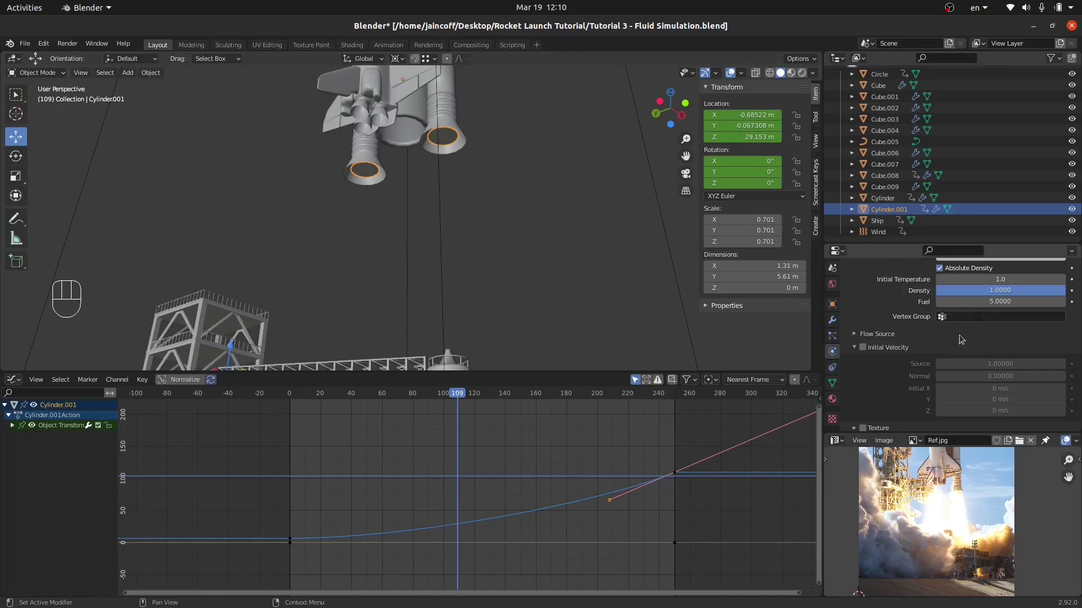
scroll(944, 346, "up", 5)
scroll(626, 260, "down", 8)
Reselect the fluid domain, bake its data, and stop the bake partway
left_click(627, 259)
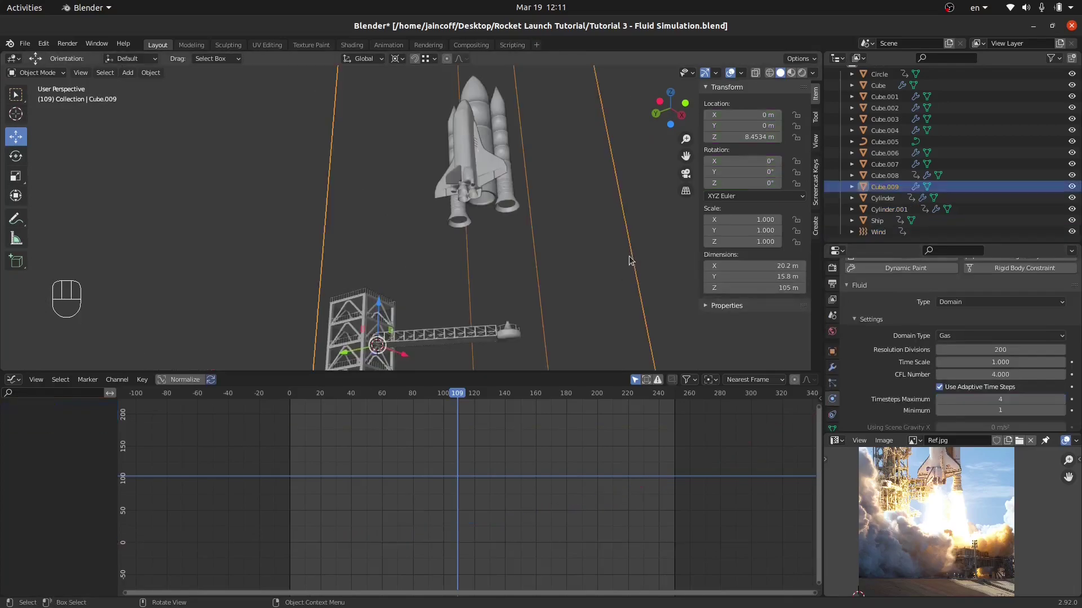
scroll(631, 279, "down", 3)
middle_click_drag(630, 278, 617, 355)
scroll(864, 365, "down", 6)
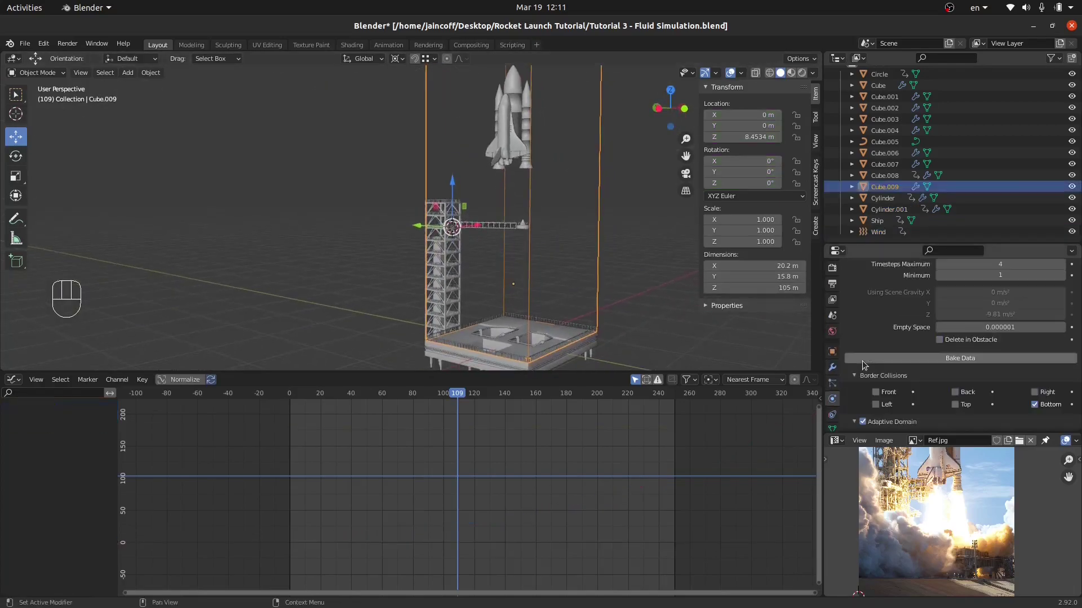
left_click(923, 359)
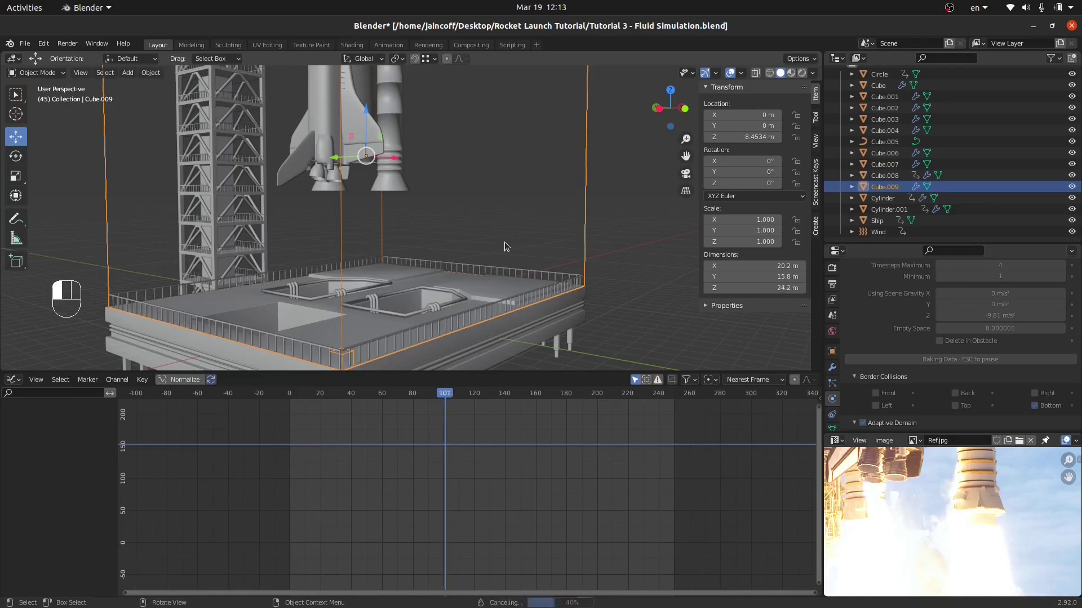
key("Escape")
Play the partly baked simulation from frame 0 and examine the exhaust fire and smoke around the pad
scroll(422, 247, "down", 3)
scroll(423, 247, "up", 2)
key("shift+Left")
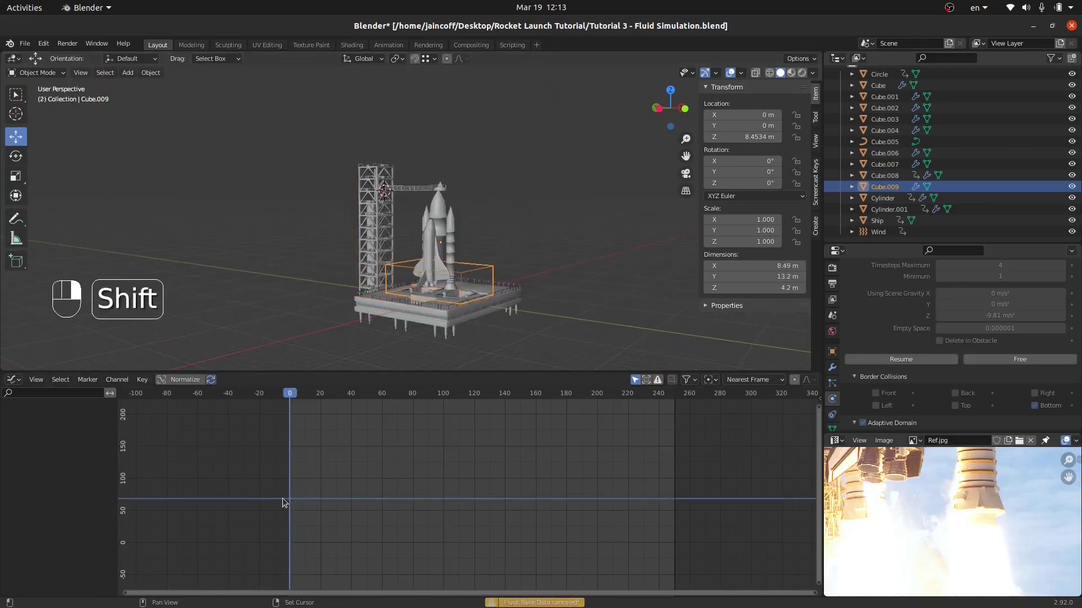
key("space")
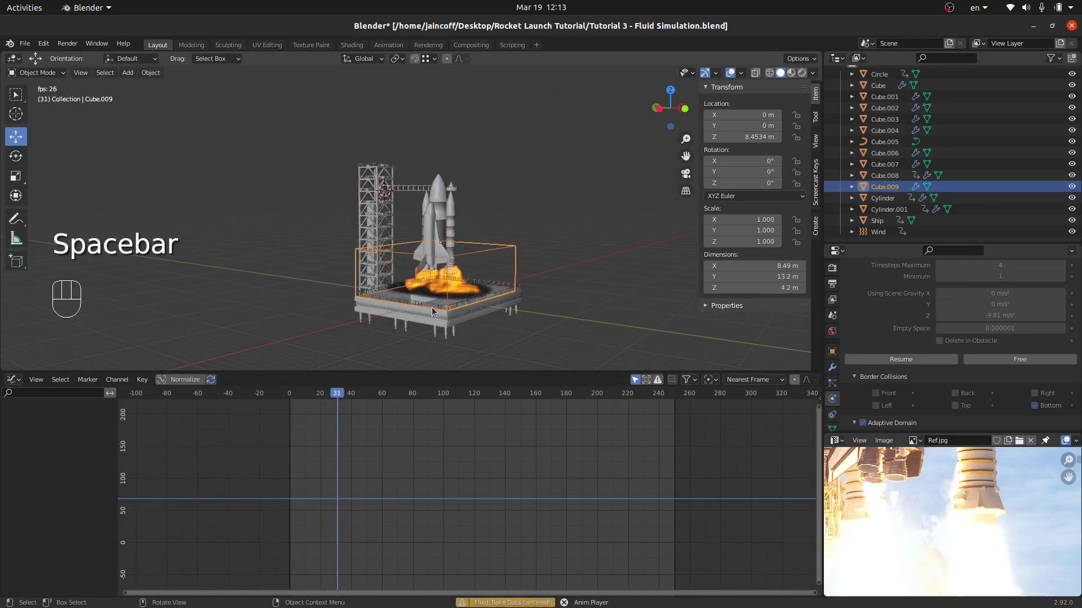
middle_click_drag(423, 300, 453, 280)
key("space")
scroll(904, 339, "up", 5)
scroll(903, 339, "down", 3)
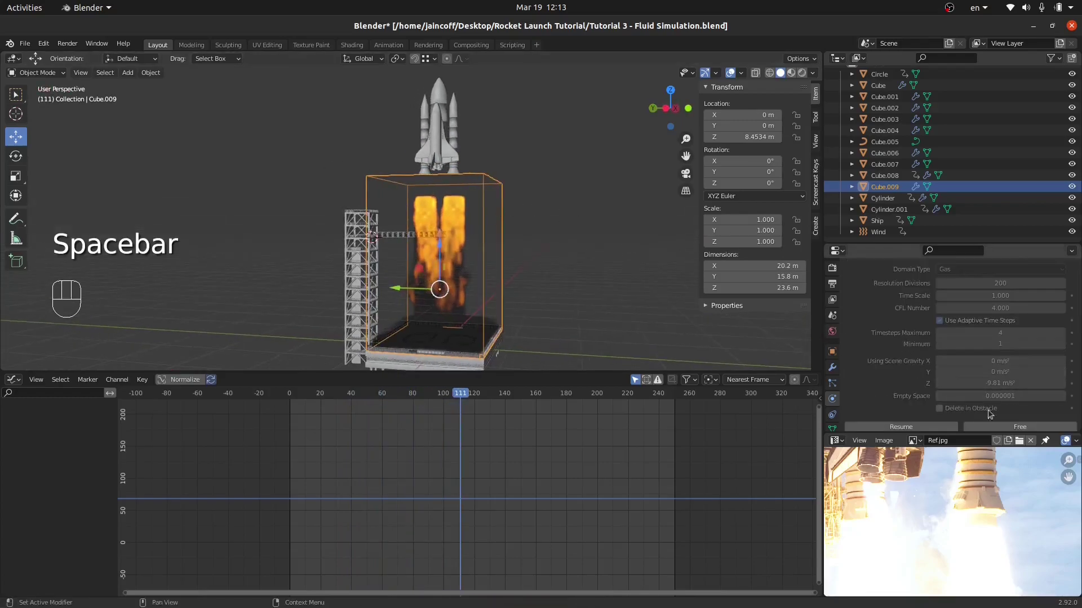
Free the domain's partial fluid bake and open its Resolution Divisions value for editing
left_click(995, 427)
left_click(992, 284)
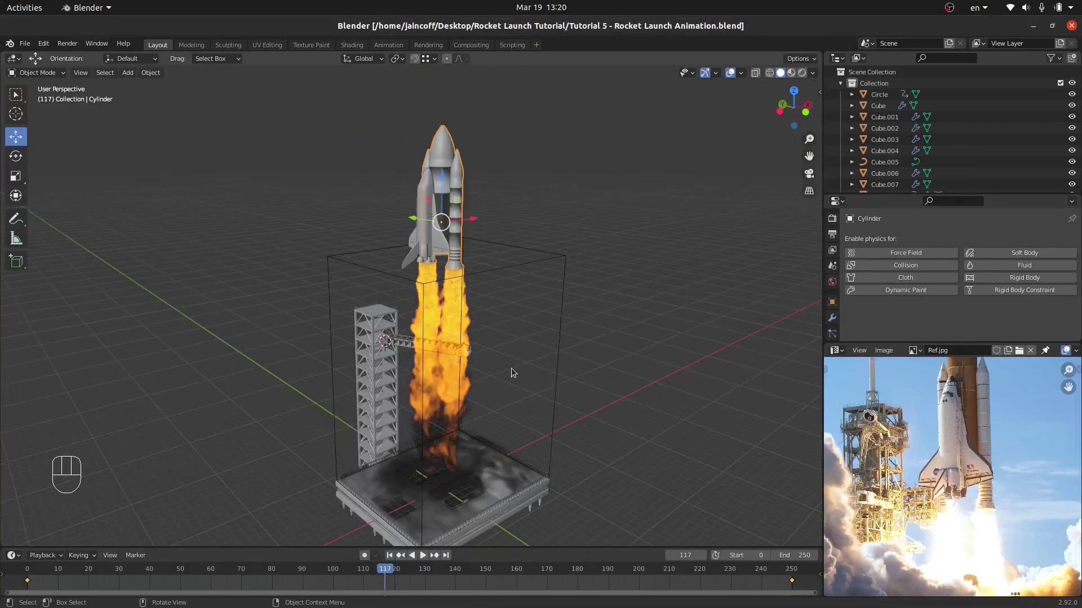
Play the launch in the Tutorial 5 file from frame 0 and inspect the flames and smoke from several angles
left_click_drag(329, 549, 293, 563)
key("shift")
key("shift+Left")
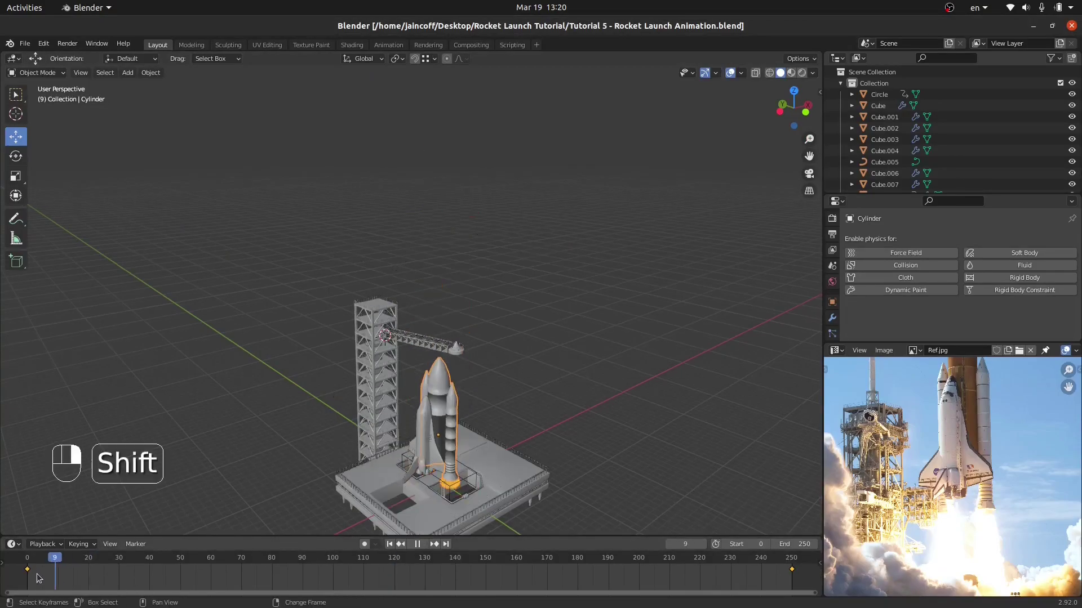
key("space")
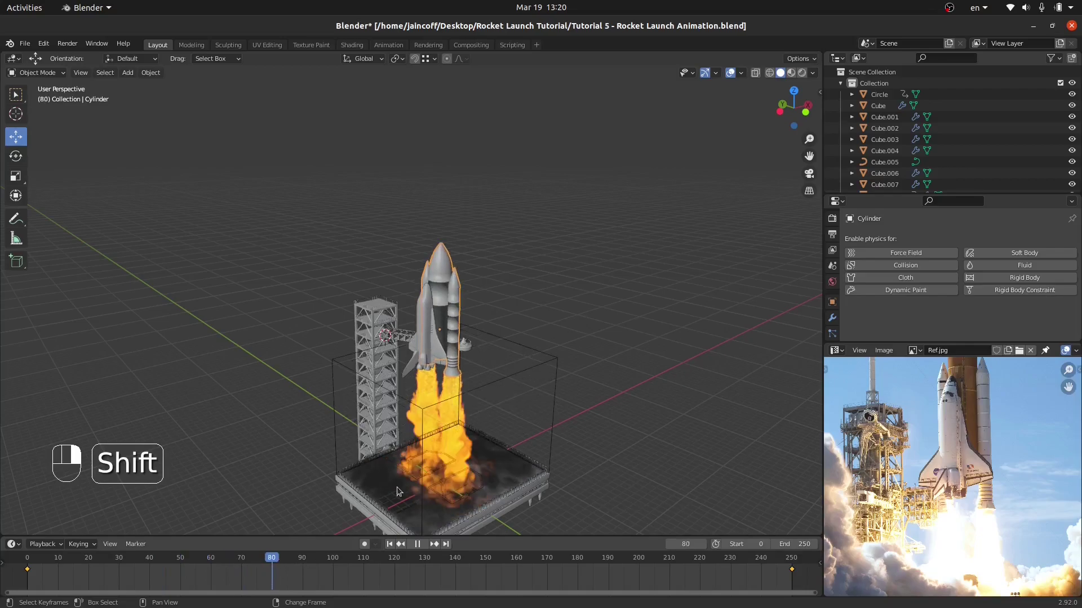
key("space")
middle_click_drag(462, 428, 527, 395)
scroll(478, 435, "up", 3)
middle_click_drag(478, 435, 445, 394)
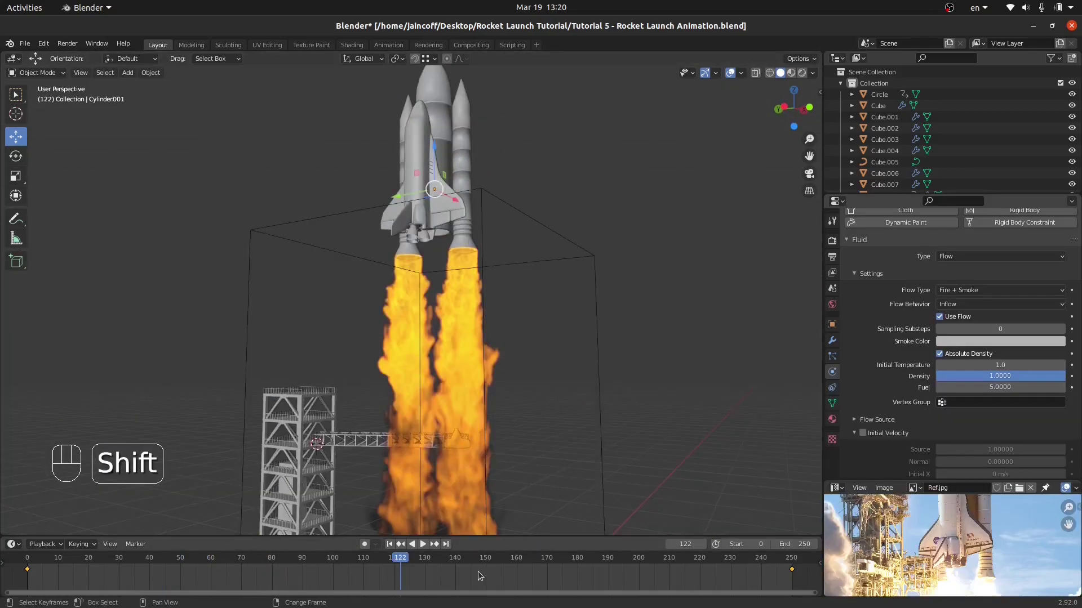
key("space")
scroll(423, 395, "down", 8)
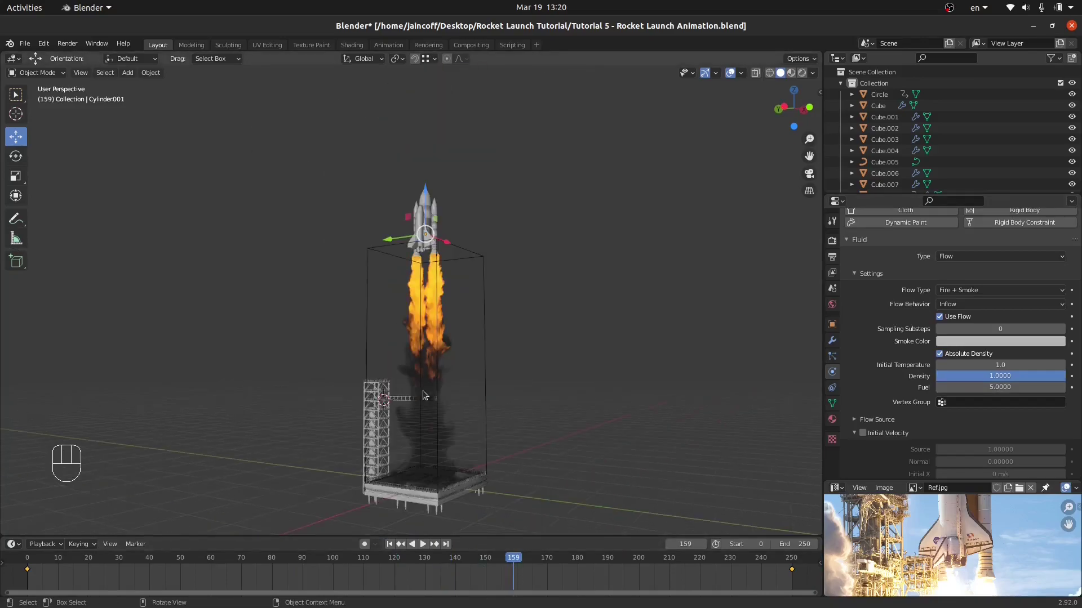
middle_click_drag(423, 395, 441, 409)
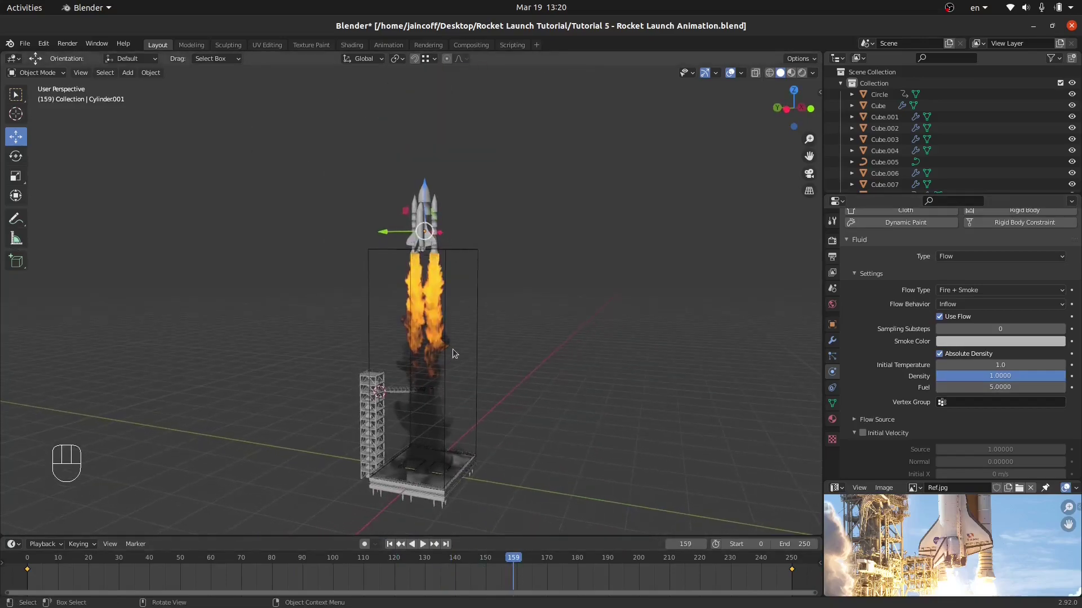
Add a camera at the 3D cursor on the tower and return the timeline to frame 0
key("shift+a")
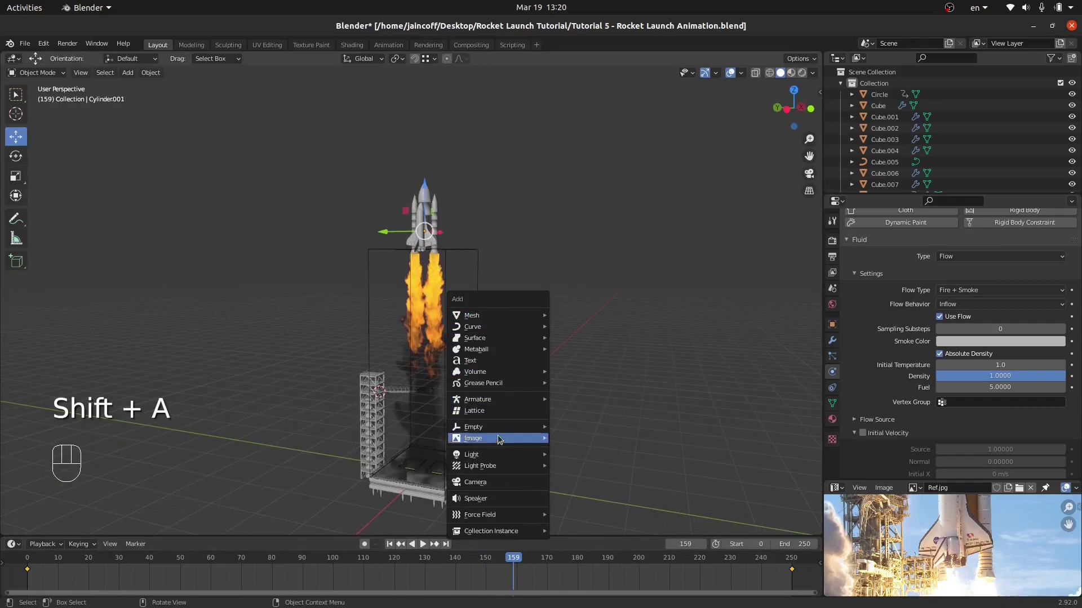
left_click(475, 482)
middle_click_drag(439, 474, 443, 397, "shift")
key("shift+Left")
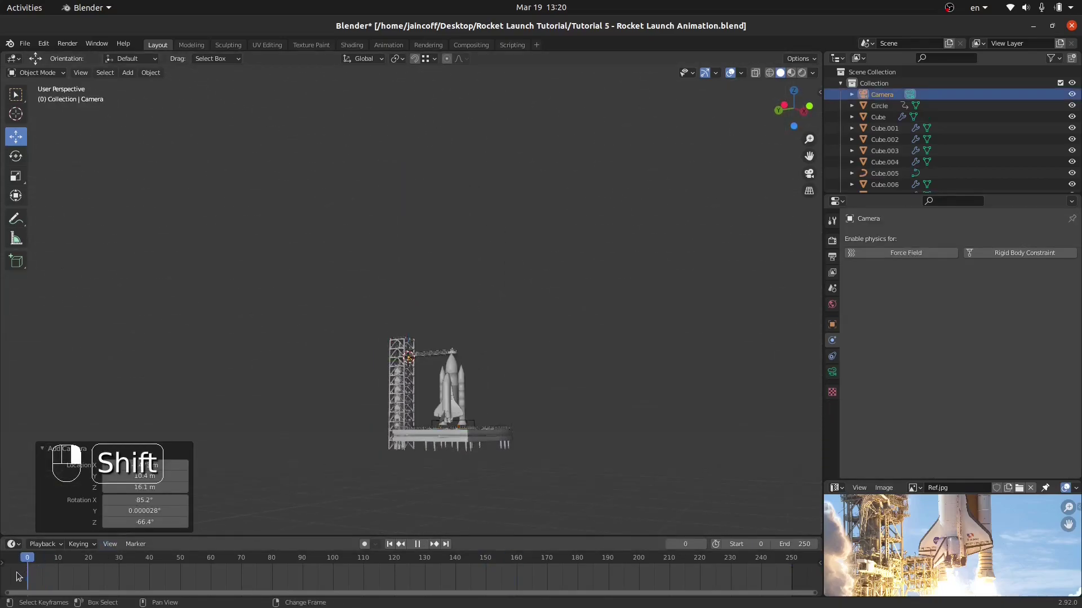
Align the camera to a low view of the tower and rocket, and set its X rotation to about 98.8°
middle_click_drag(409, 435, 415, 408, "ctrl")
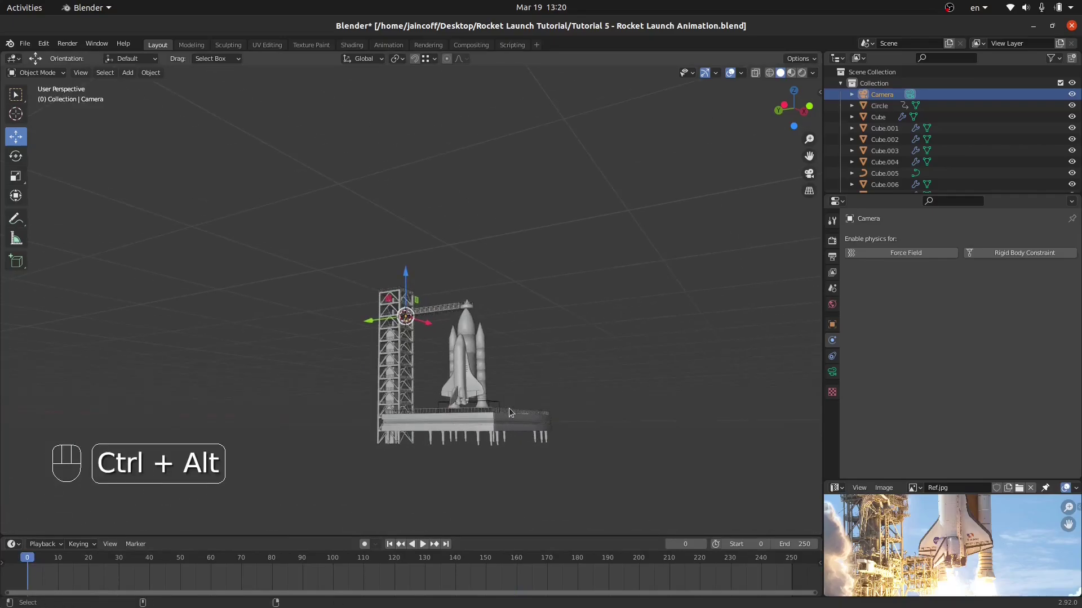
key("ctrl+alt+KP_0")
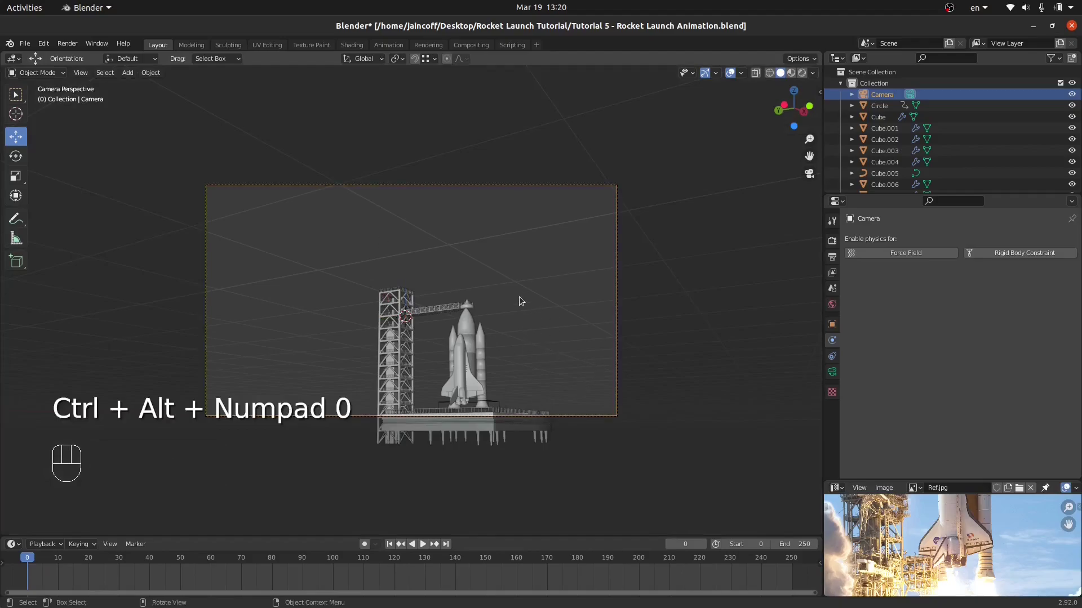
key("n")
left_click_drag(769, 160, 745, 160)
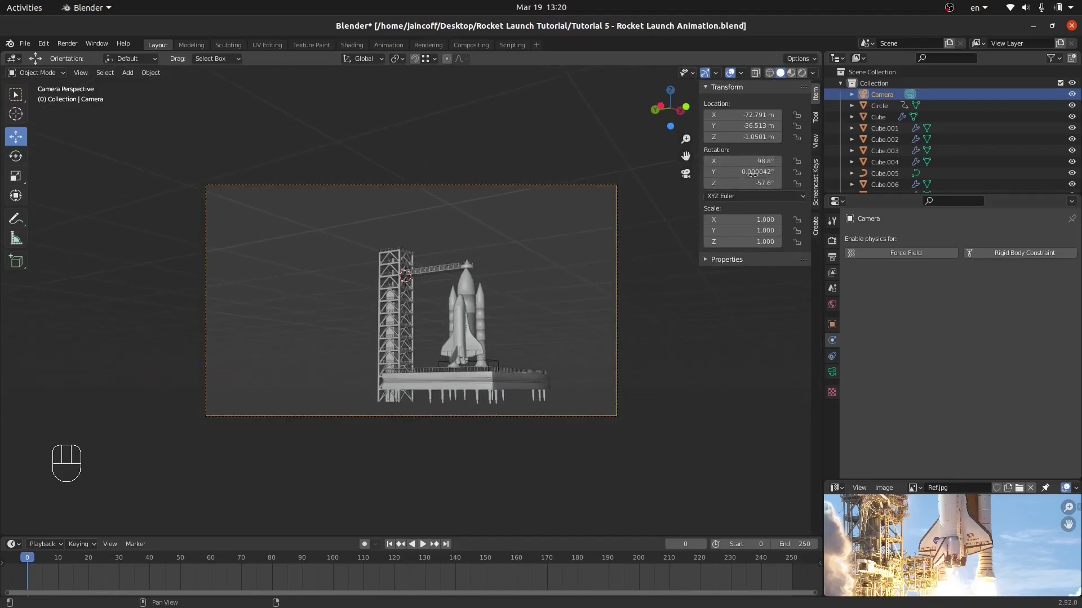
Move the 3D cursor to the world origin
middle_click_drag(421, 245, 482, 327)
scroll(496, 354, "up", 3)
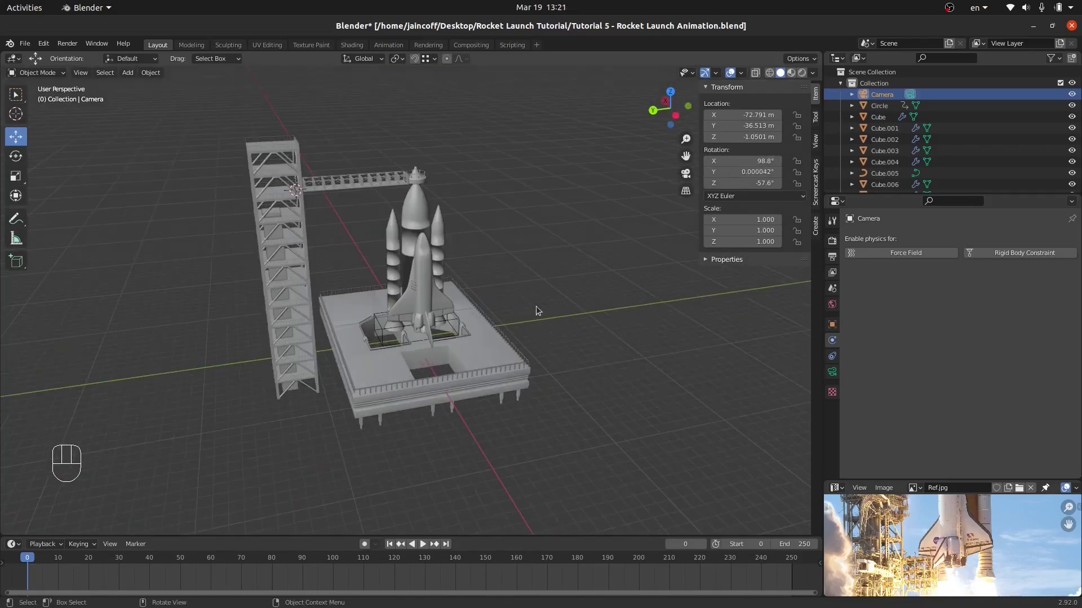
key("shift+s")
left_click(460, 346)
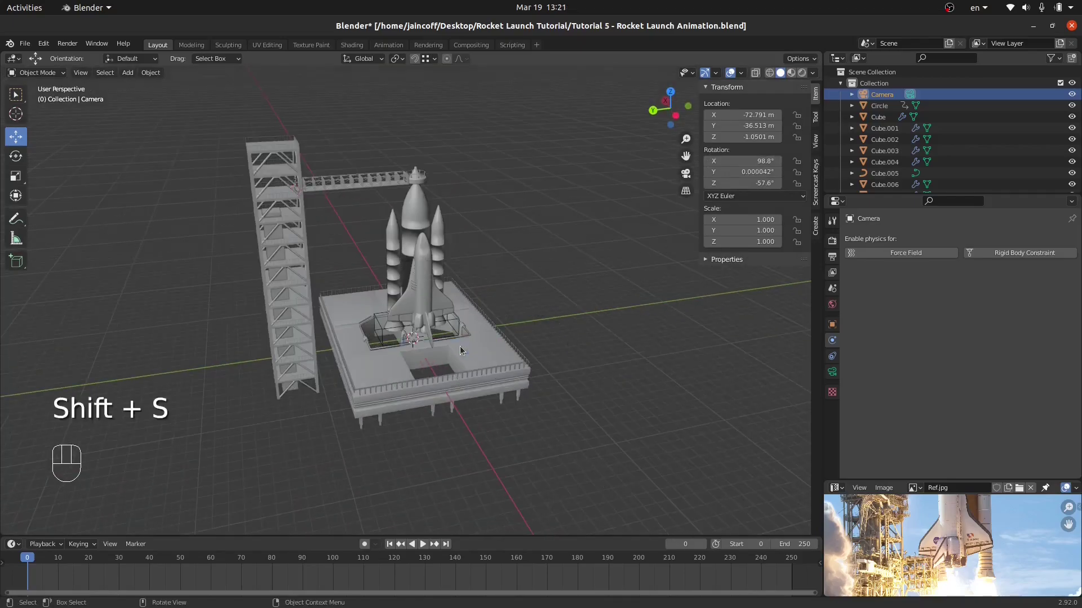
Add a plane at the world origin and scale it up by 25 and again by 2
middle_click_drag(460, 346, 400, 336)
key("shift+a")
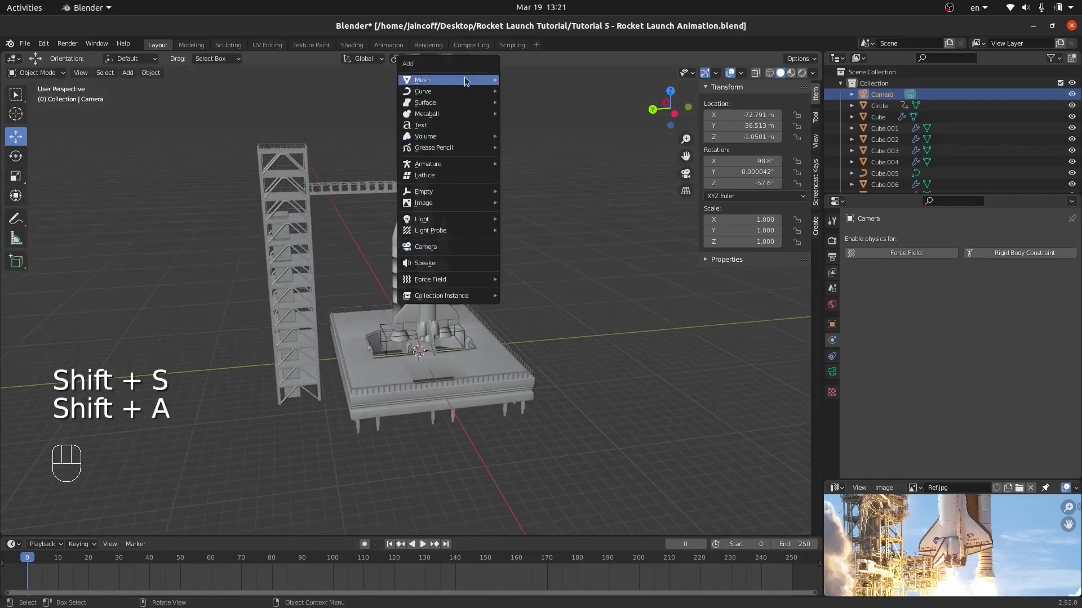
mouse_move(466, 81)
left_click(535, 79)
middle_click_drag(535, 99, 610, 381)
key("s")
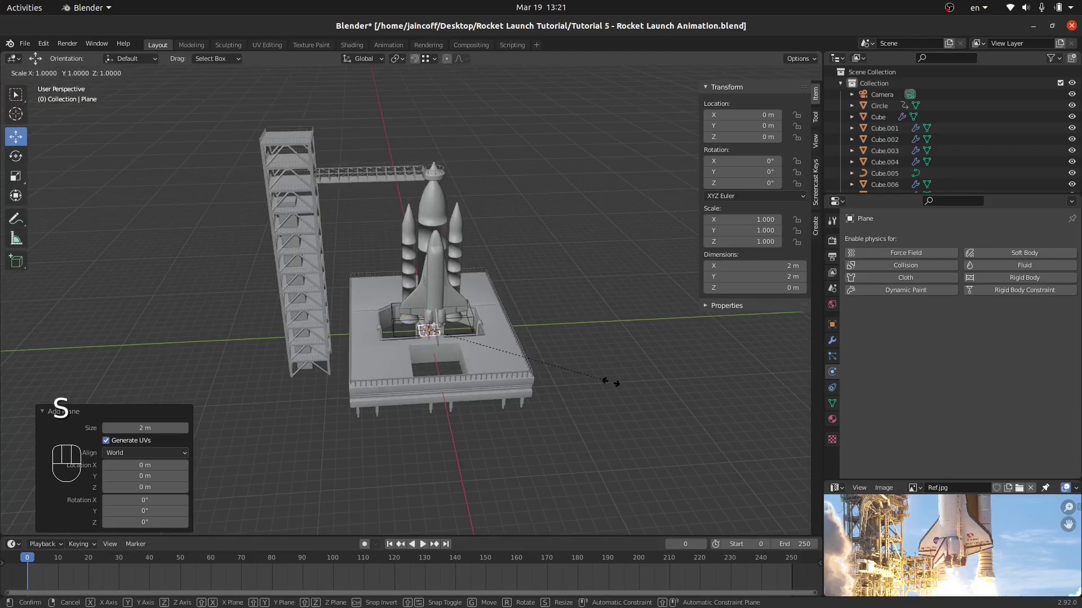
type("25")
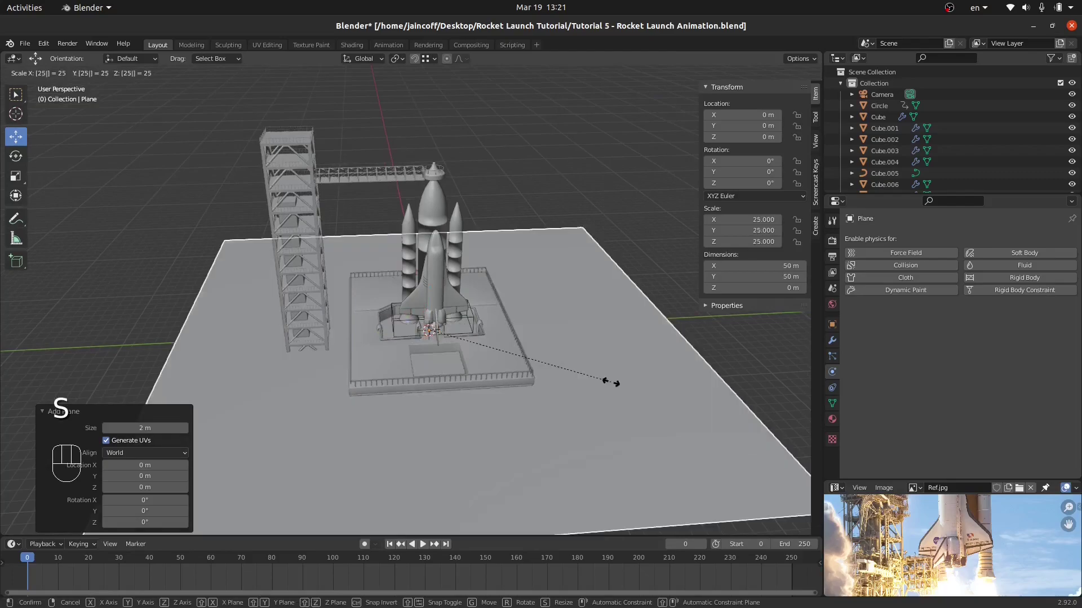
key("Return")
type("s2")
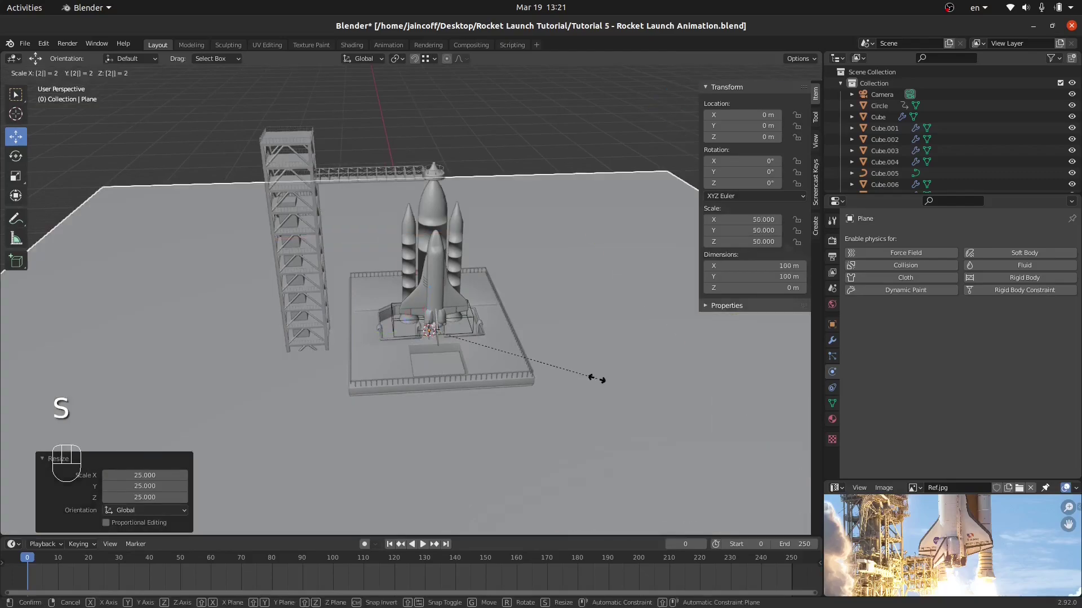
key("Return")
Add a Subdivision Surface modifier to the plane and enlarge the plane to a scale of about 98.78
scroll(480, 333, "down", 3)
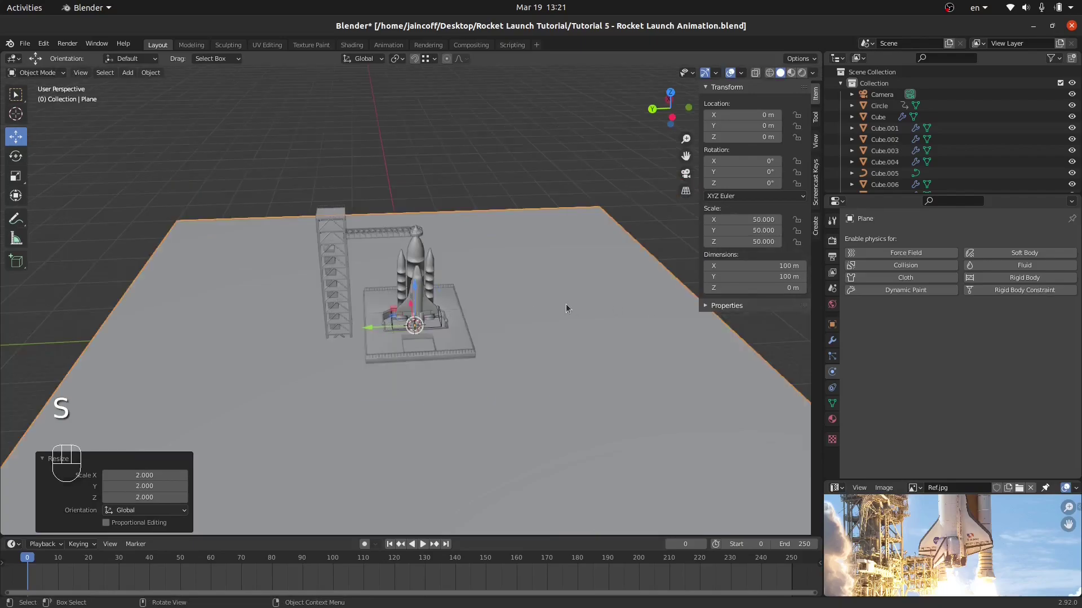
left_click(832, 341)
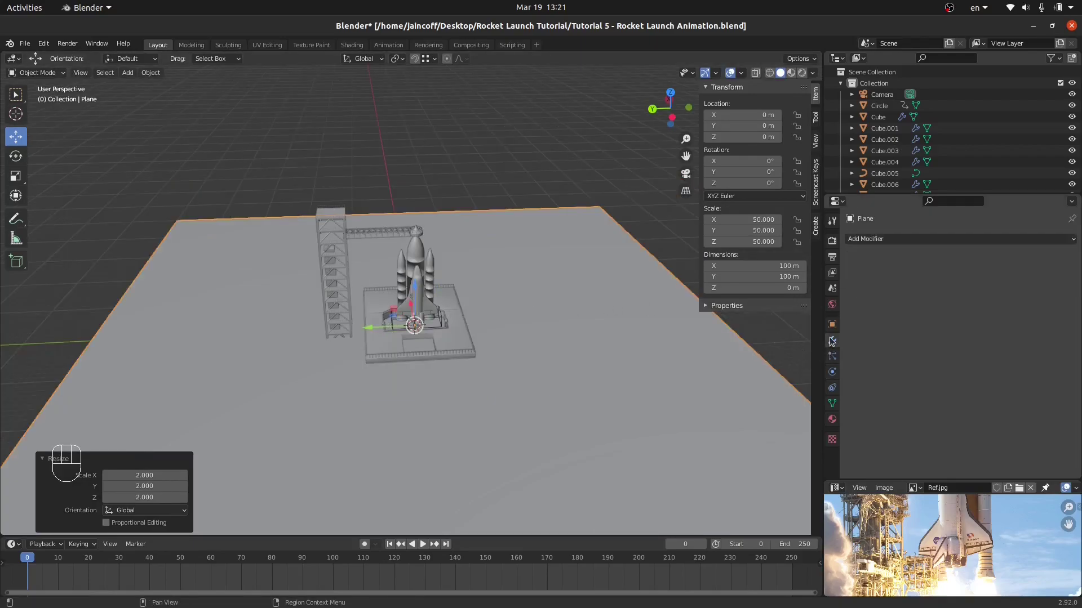
left_click(897, 239)
left_click(875, 443)
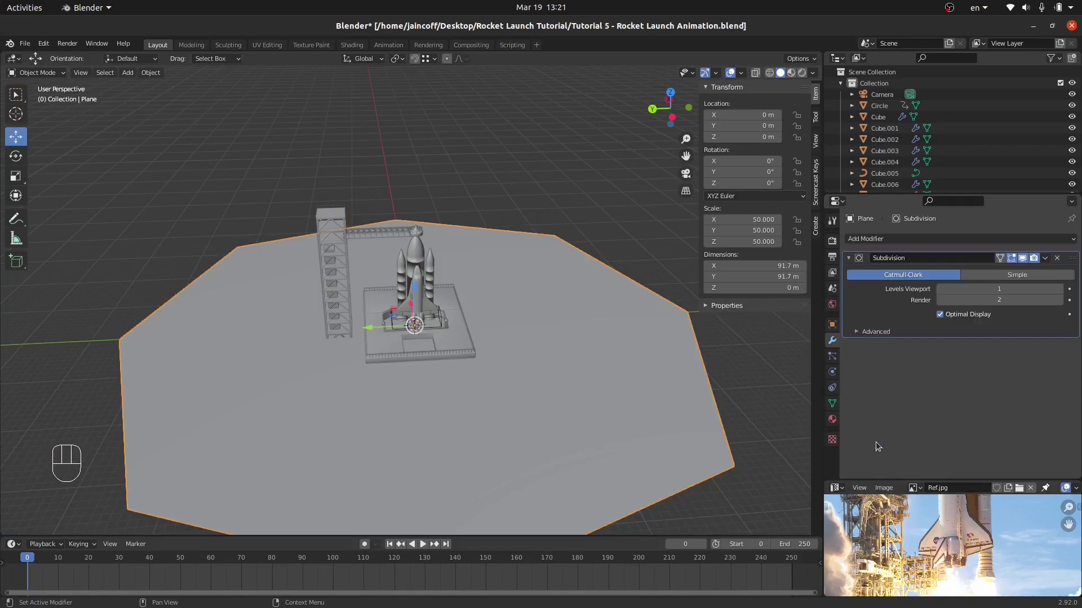
scroll(484, 383, "down", 3)
middle_click_drag(484, 383, 460, 382)
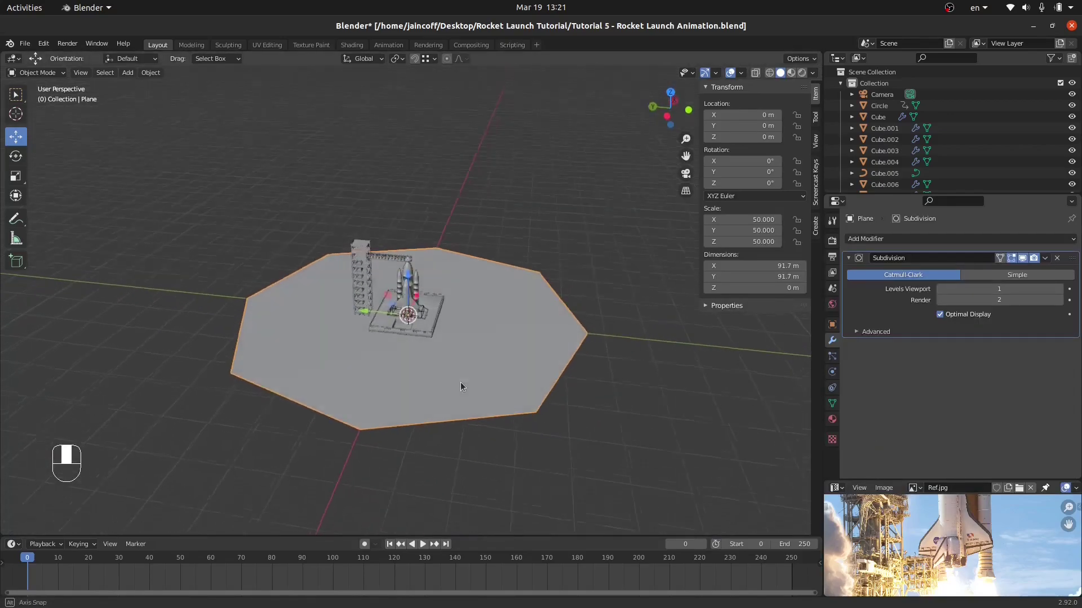
key("s")
left_click(569, 455)
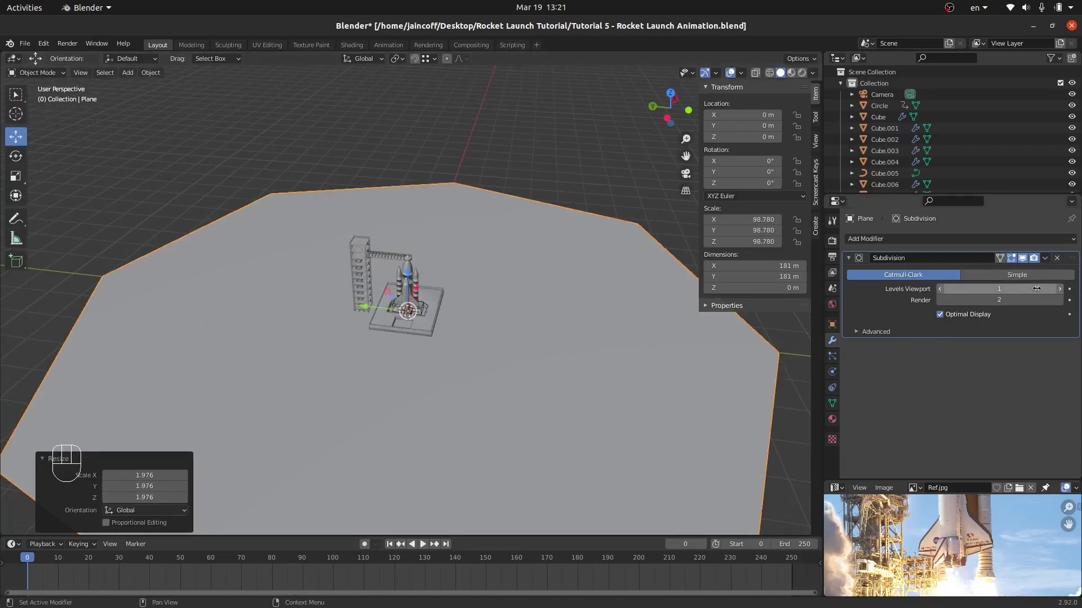
Set the plane's subdivision viewport level to 3 and shade the plane smooth
left_click(1059, 290)
left_click(1059, 289)
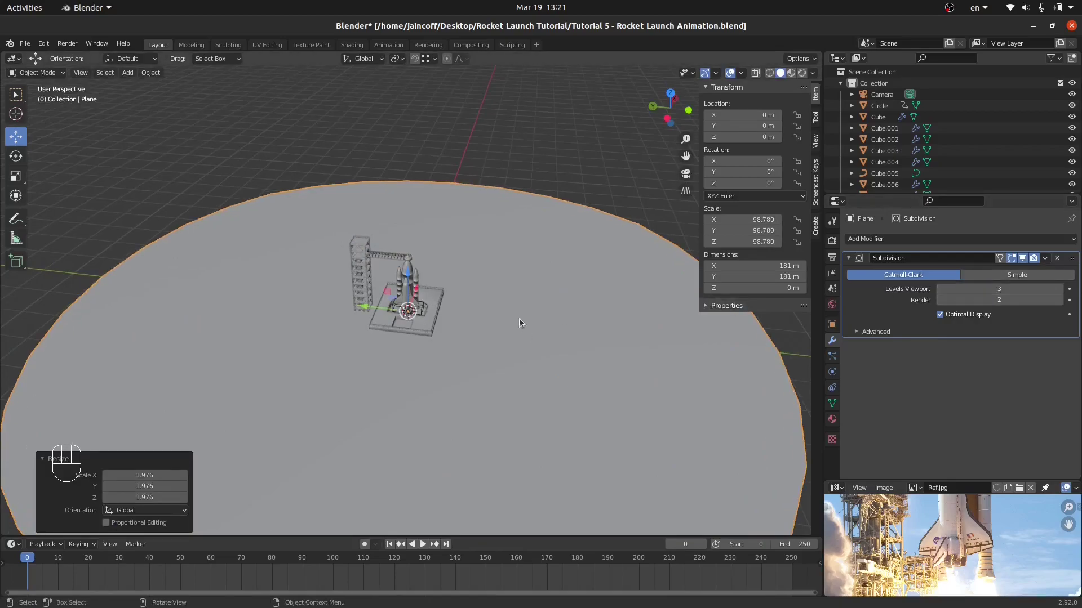
right_click(521, 295)
left_click(556, 293)
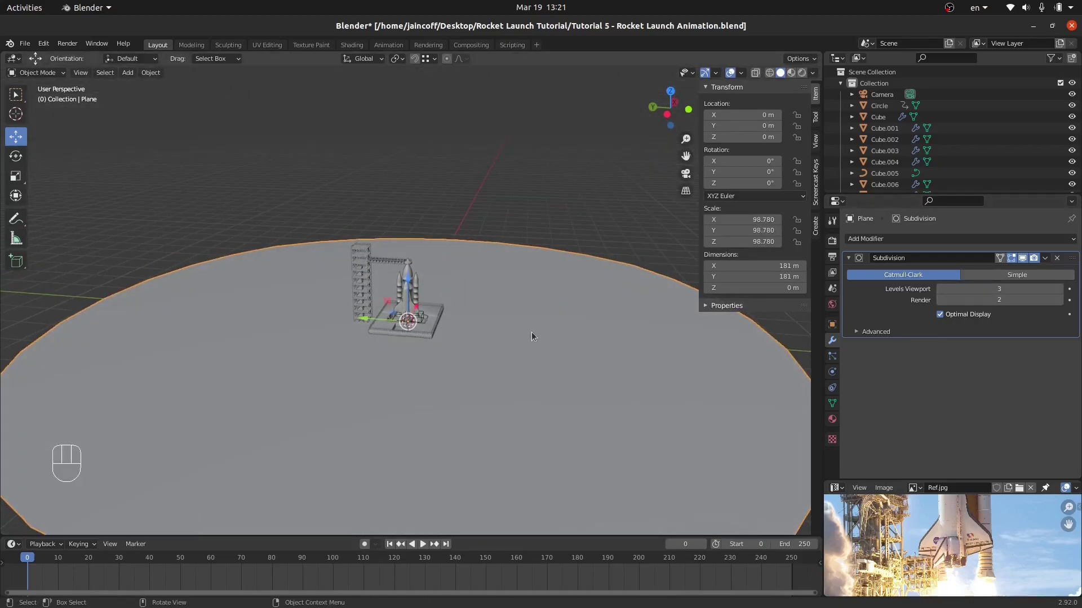
Lower the ground plane beneath the launch pad's legs, return to the camera view and deselect everything
middle_click_drag(532, 332, 415, 335)
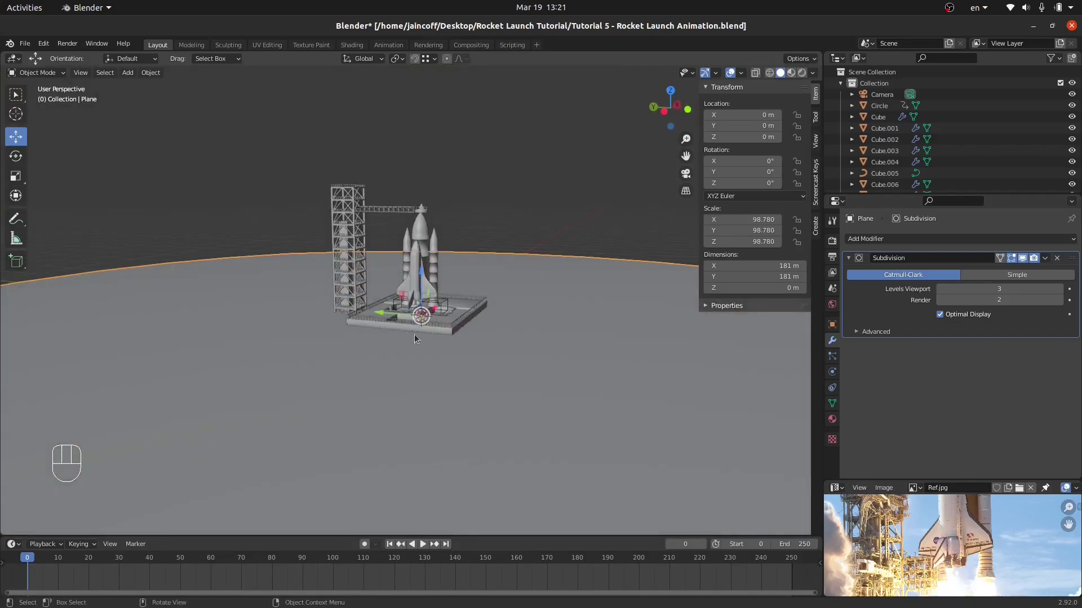
scroll(437, 364, "up", 4)
left_click(477, 301)
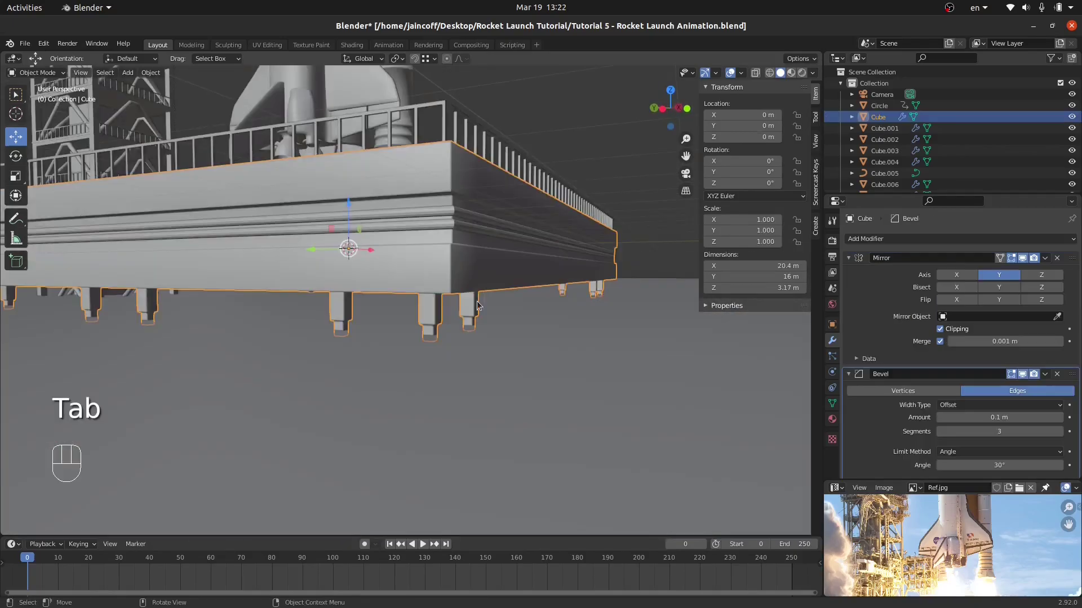
scroll(477, 301, "down", 1)
key("a")
key("a")
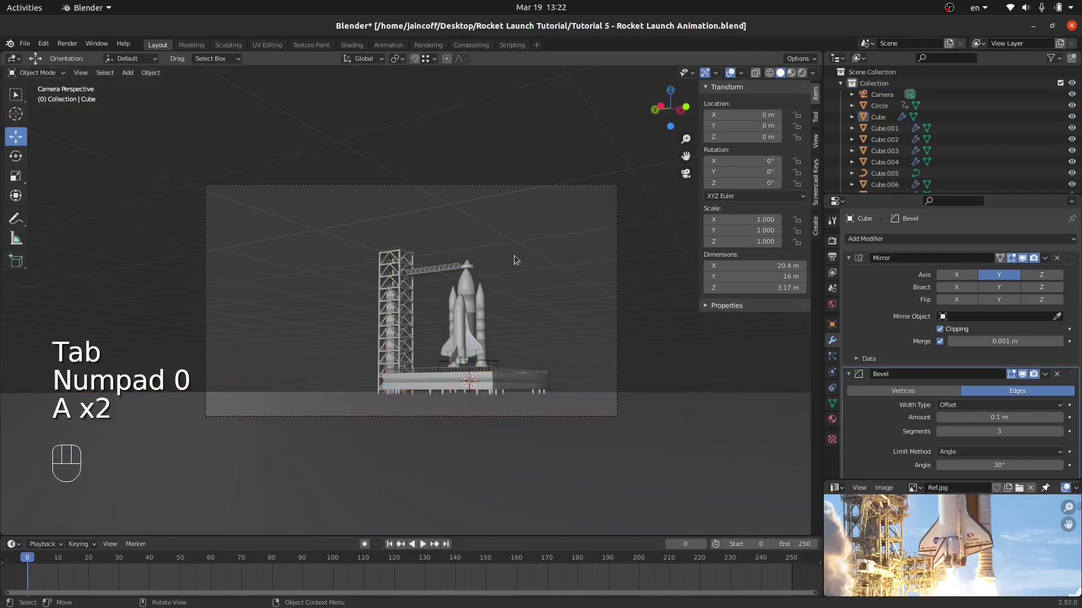
Select the camera and set its Z rotation to about -60.2° to recentre the rocket in the frame
left_click(543, 188)
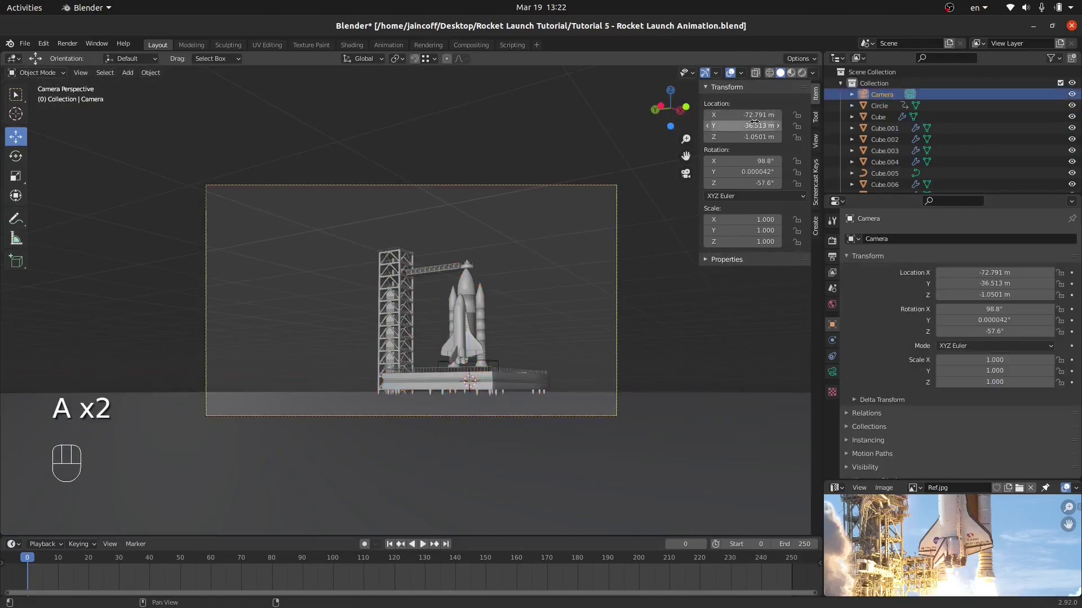
left_click(742, 183)
left_click_drag(742, 183, 722, 183)
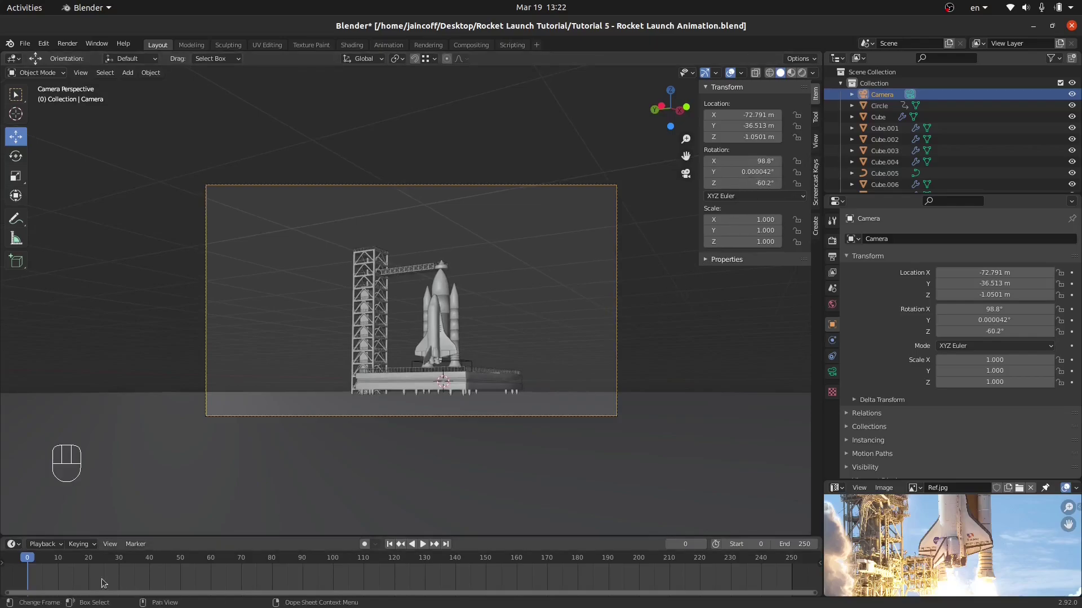
Insert keyframes for the camera's location and rotation at frame 0
right_click(746, 115)
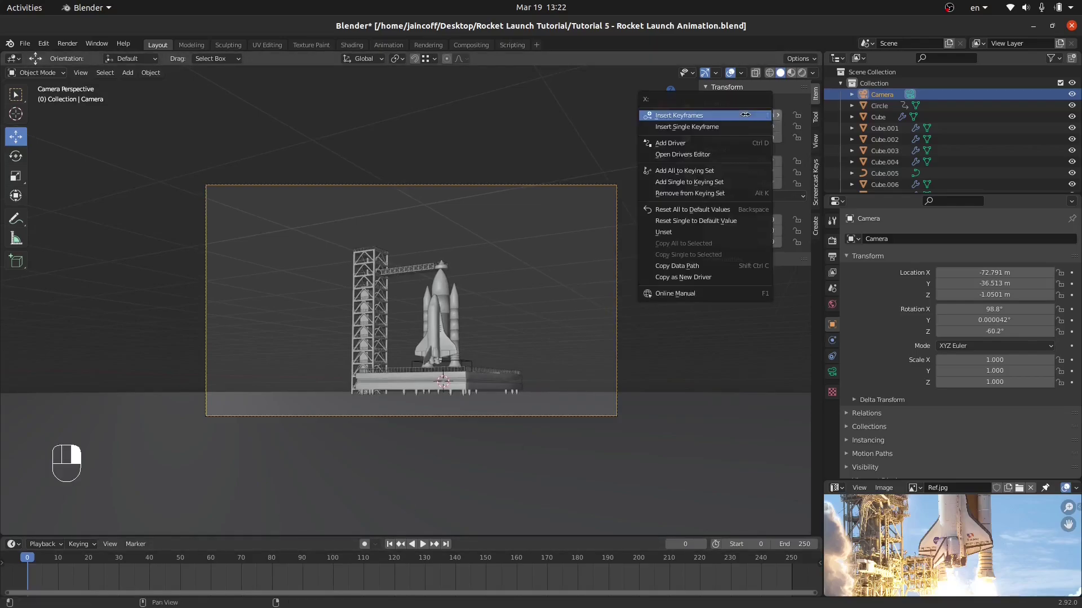
left_click(745, 115)
right_click(746, 159)
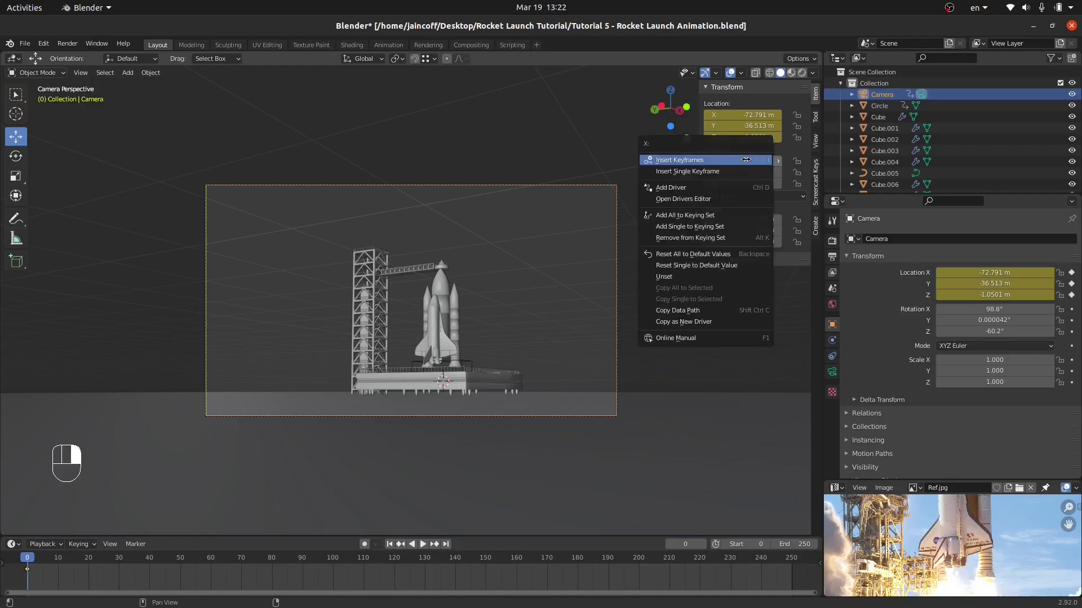
left_click(745, 159)
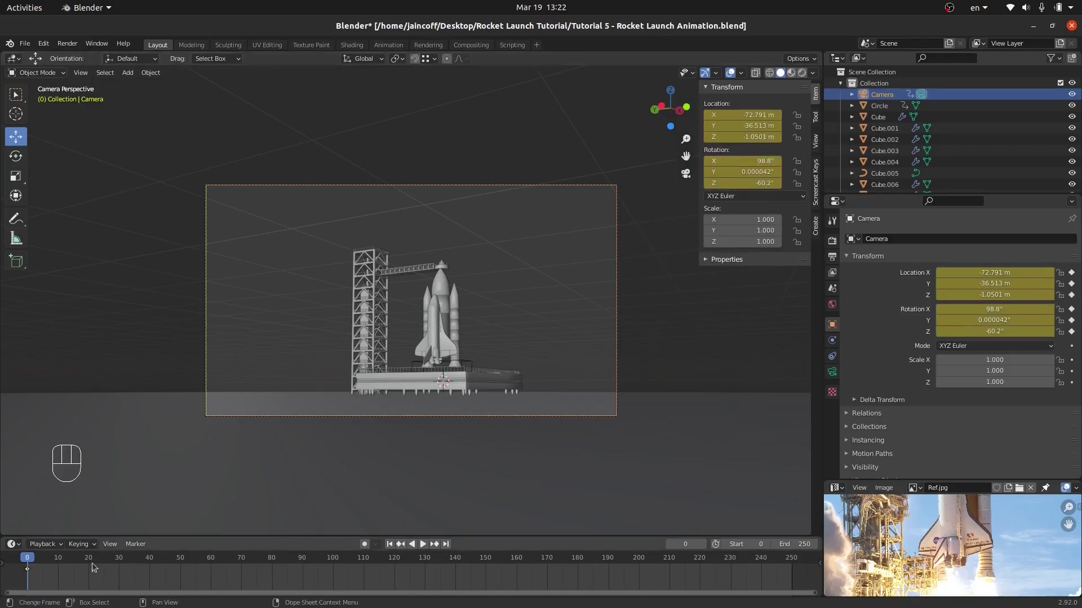
Try tilting the camera up to an X rotation of about 135° at frame 250
left_click(719, 560)
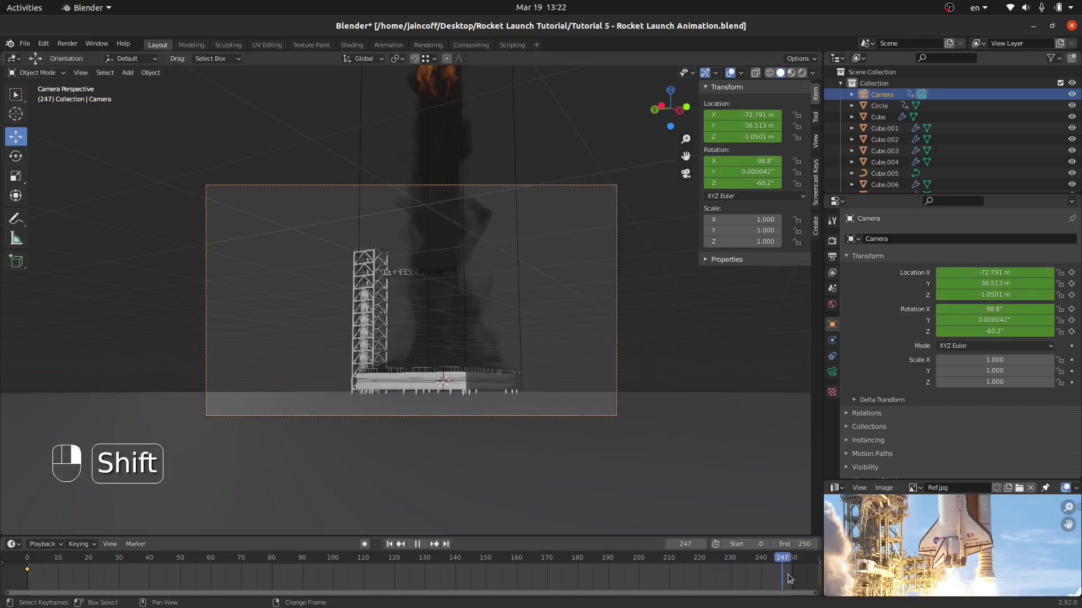
left_click_drag(792, 579, 791, 579)
scroll(483, 374, "up", 5, "shift")
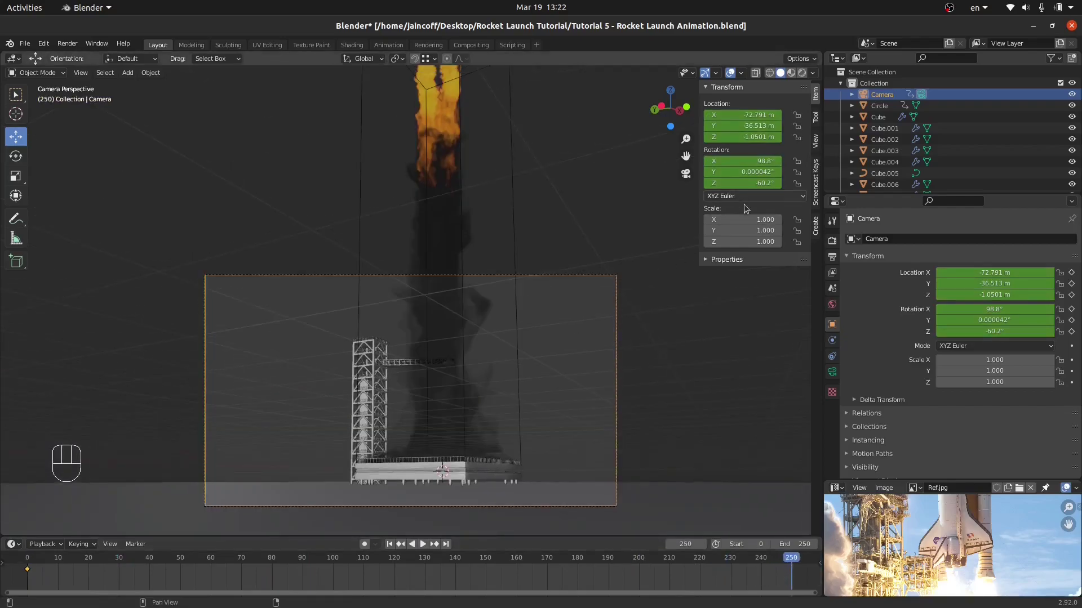
left_click_drag(744, 161, 772, 161)
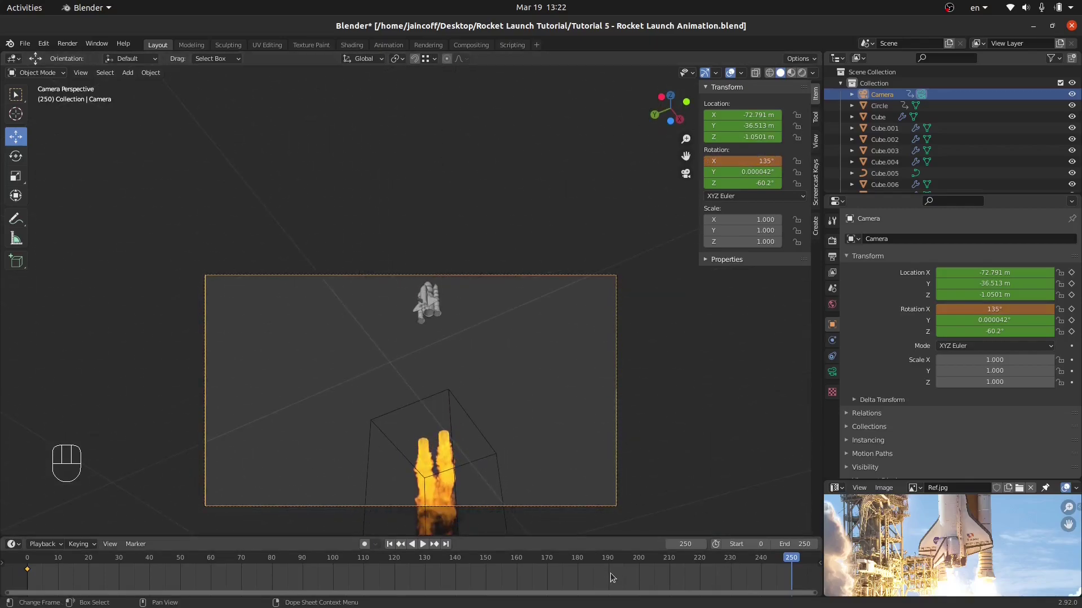
At frame 200, set the camera's X rotation to about 126° and insert rotation and location keyframes
key("shift")
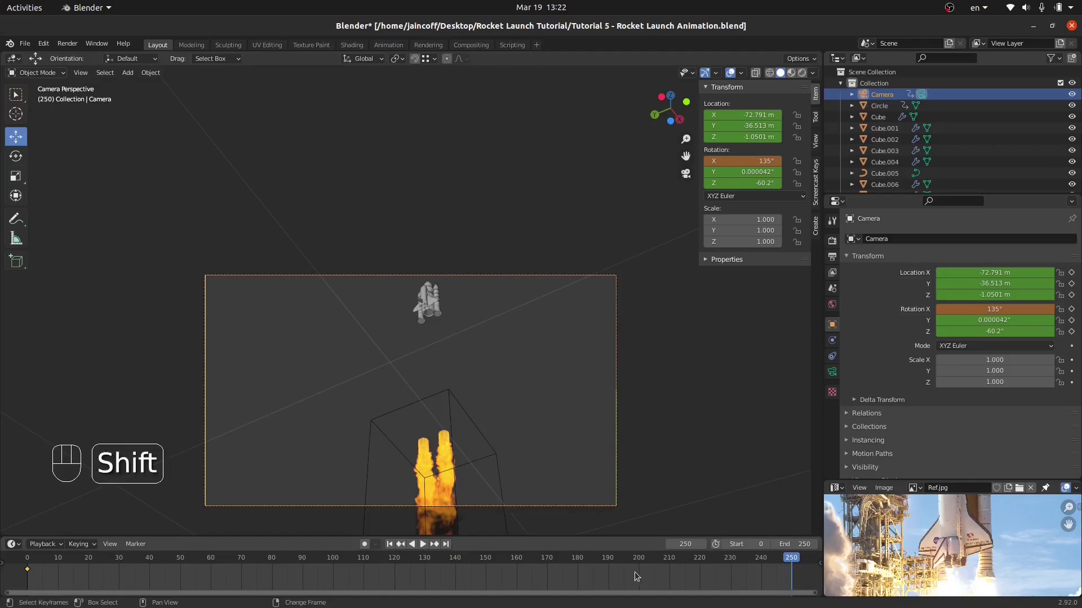
left_click(639, 572, "shift")
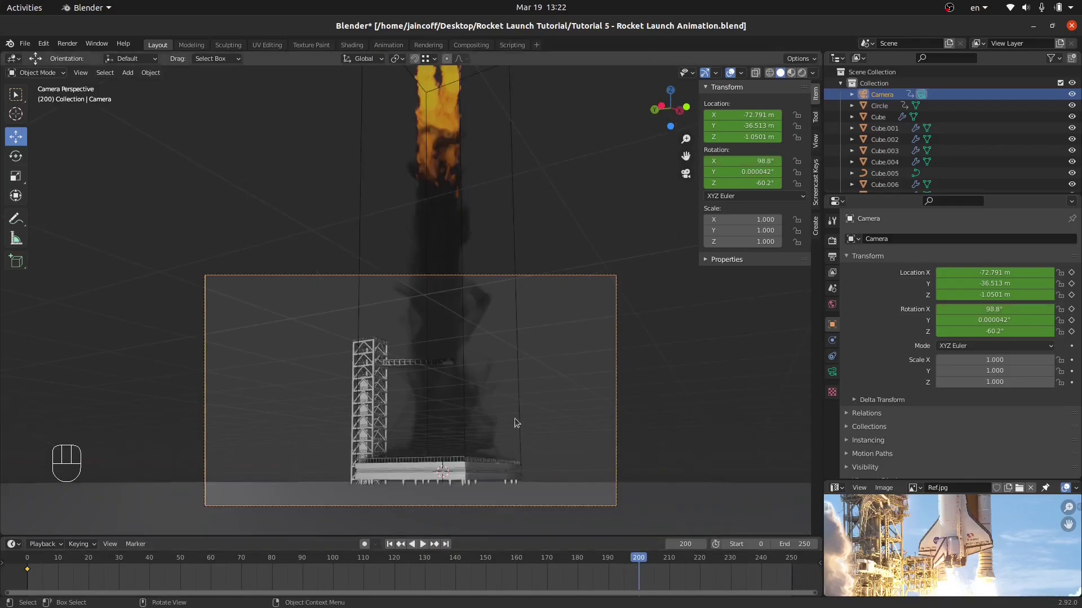
left_click_drag(753, 161, 781, 162)
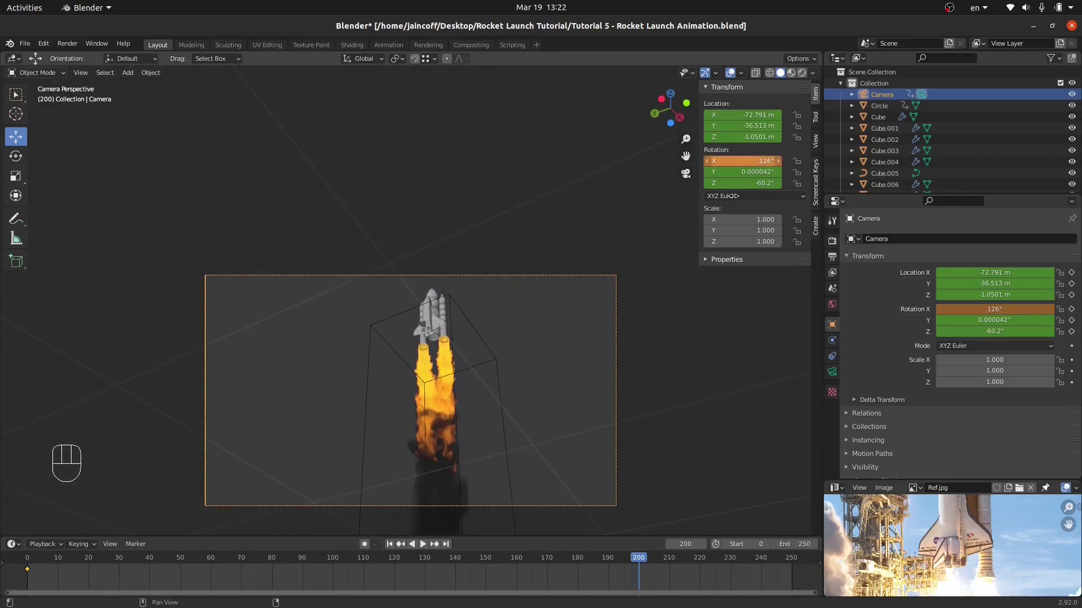
right_click(753, 160)
left_click(753, 160)
right_click(754, 113)
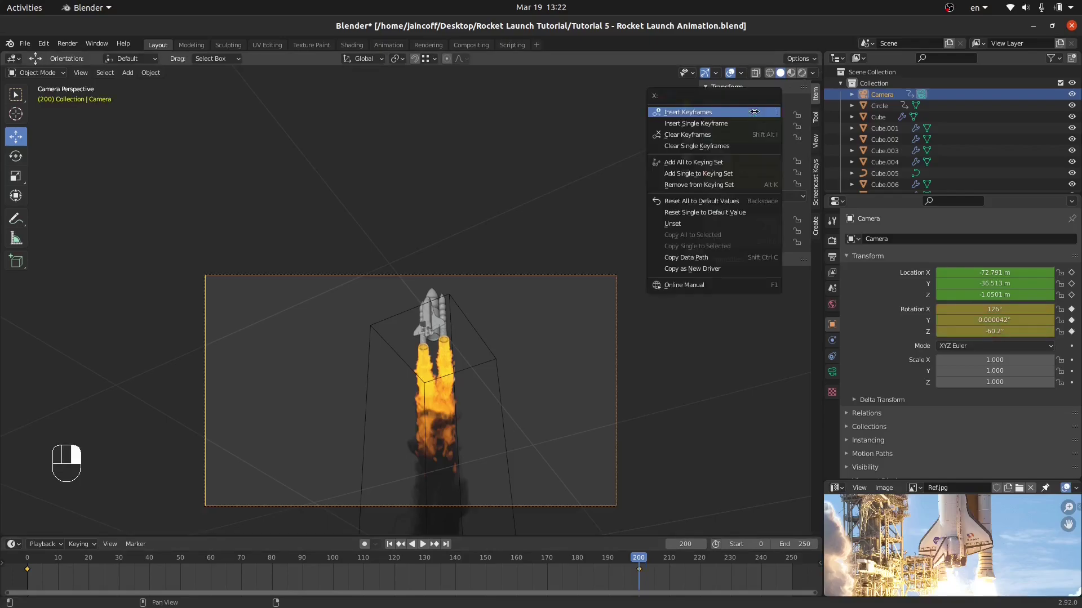
left_click(754, 113)
Play the launch through the camera from frame 0 to check how the tilt follows the rocket
key("shift+Left")
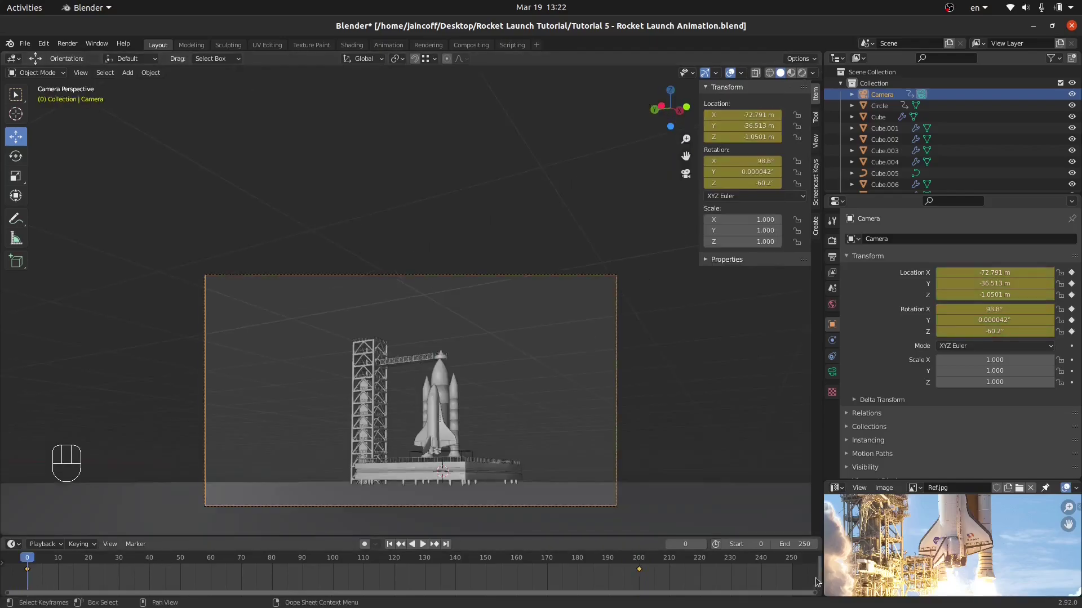
key("space")
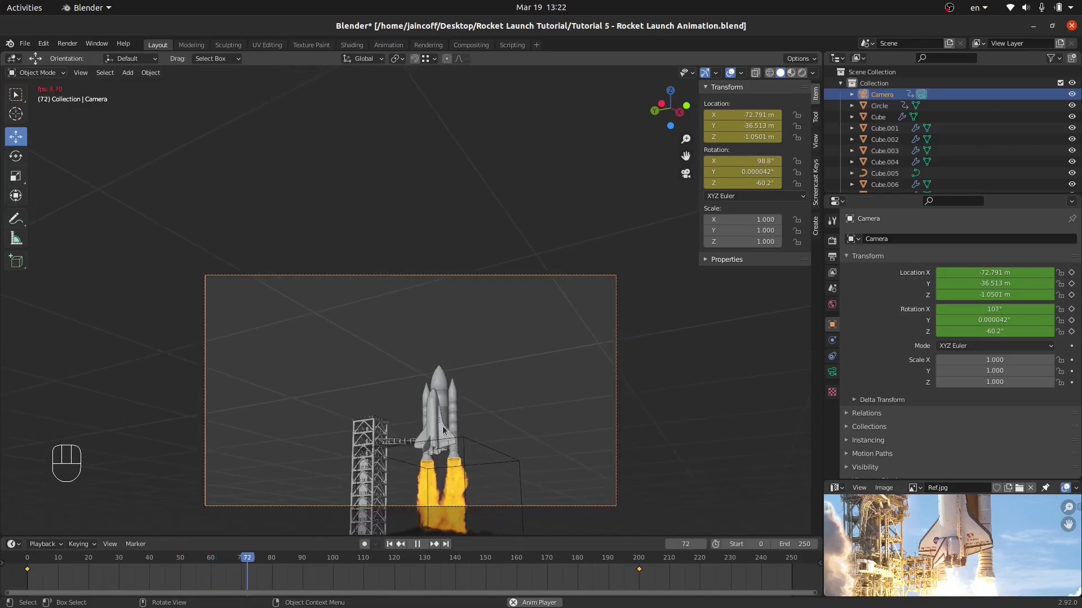
key("space")
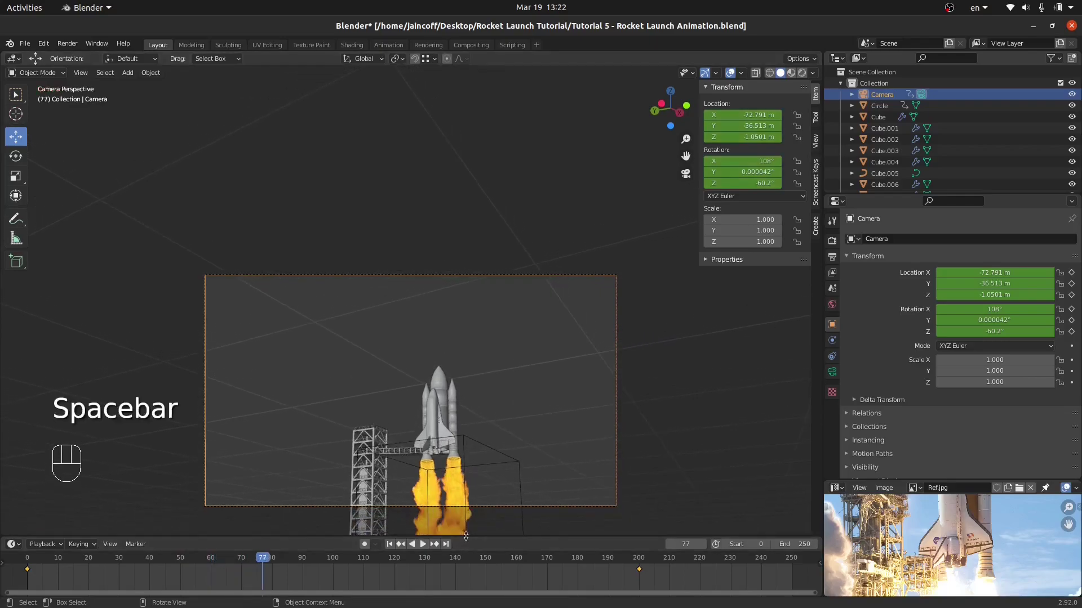
Enlarge the timeline area, switch it to the Graph Editor and frame the camera's animation curves
left_click_drag(466, 536, 466, 428)
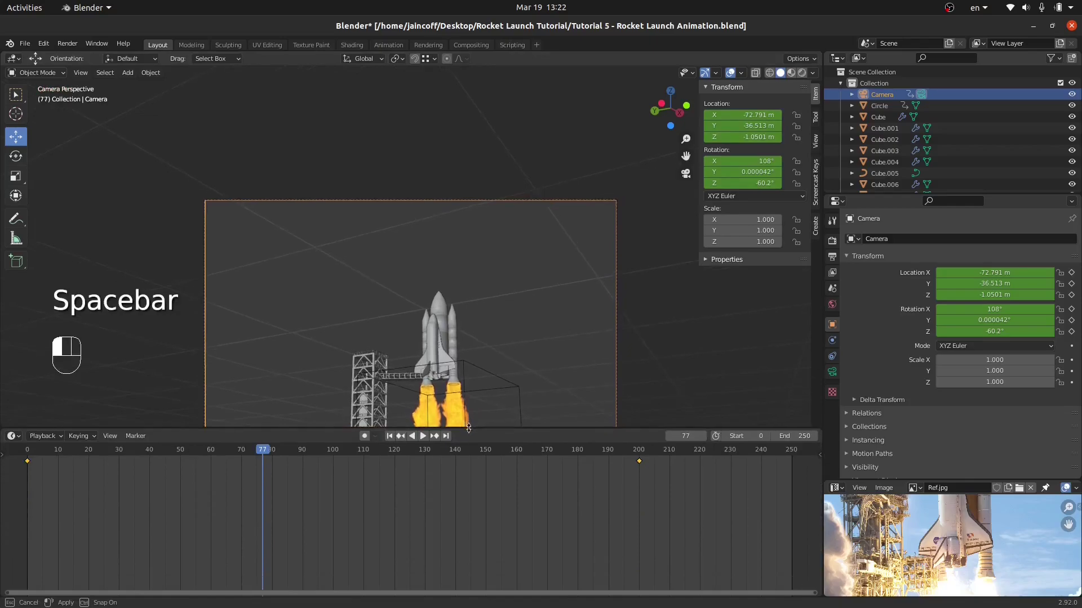
left_click(14, 436)
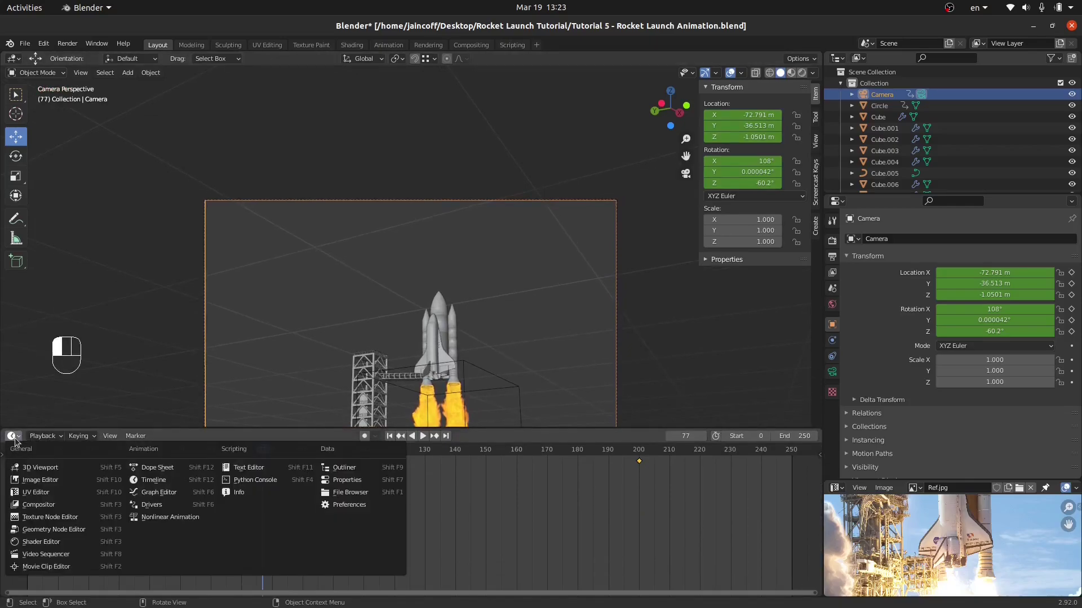
left_click(147, 492)
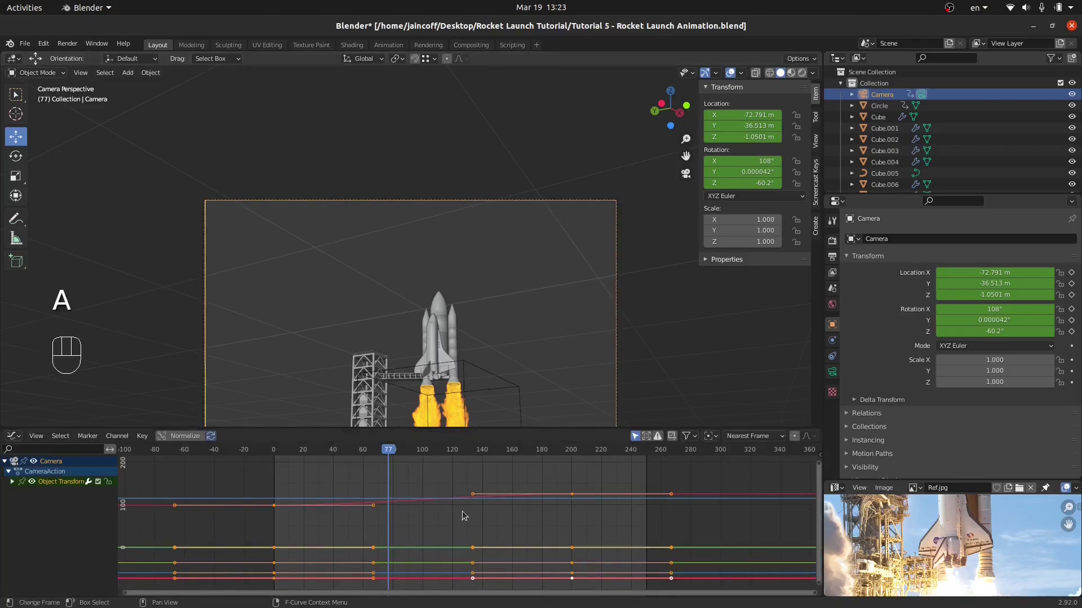
key("a")
key("a")
key("a")
key("KP_Decimal")
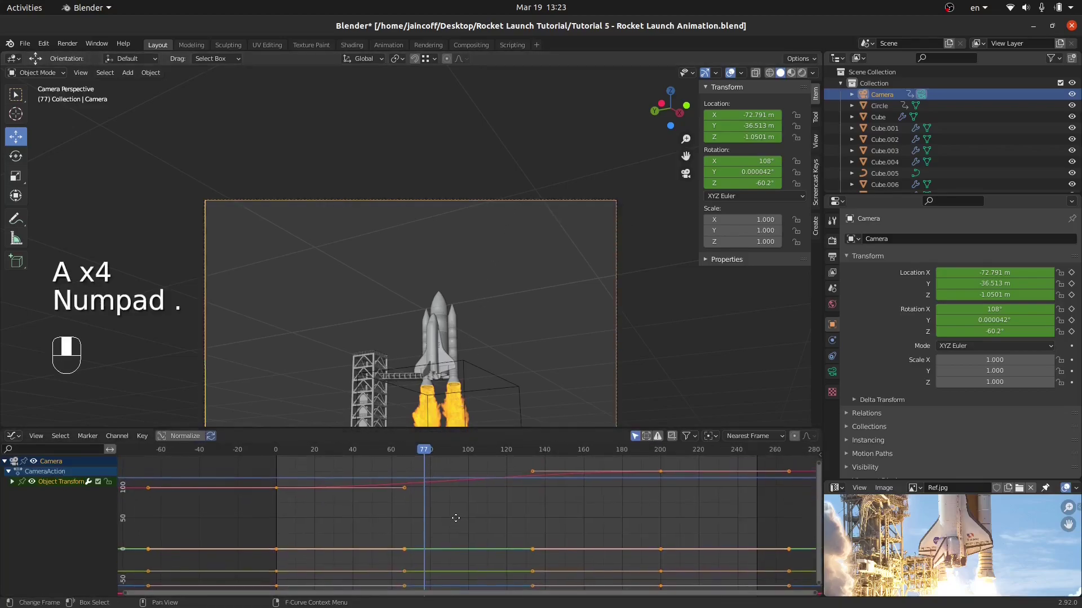
Lengthen the handles of the frame 0 key on the camera's X rotation curve to about frame 178
key("a")
key("a")
left_click(276, 489)
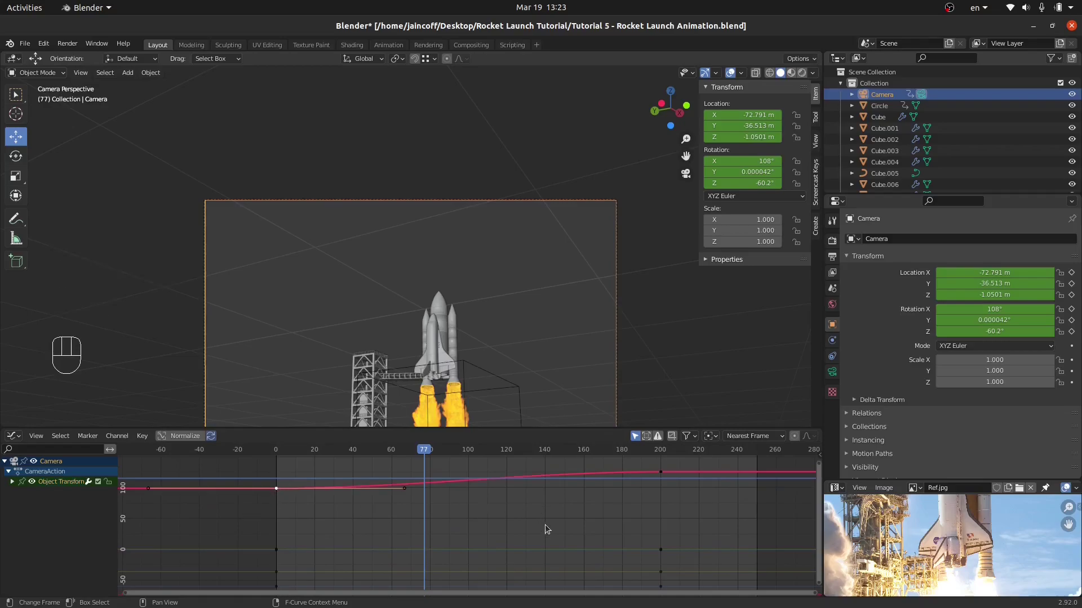
key("s")
key("s")
left_click(724, 556)
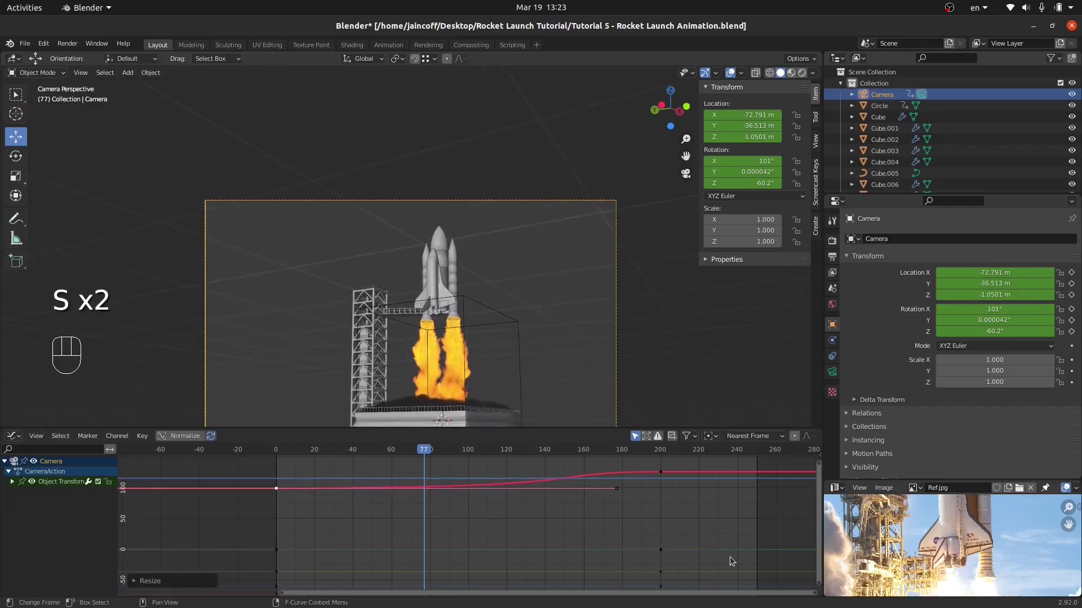
Replay the launch from frame 0 to check the eased camera tilt, then return to the starting frame
left_click(276, 525, "shift")
key("space")
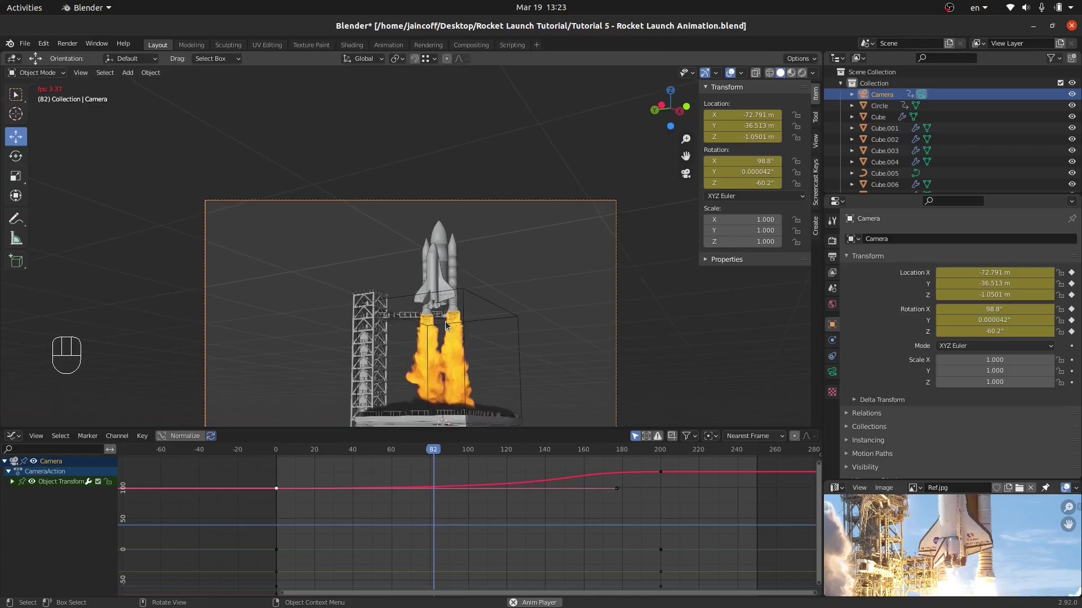
key("Escape")
middle_click_drag(392, 376, 399, 308, "shift")
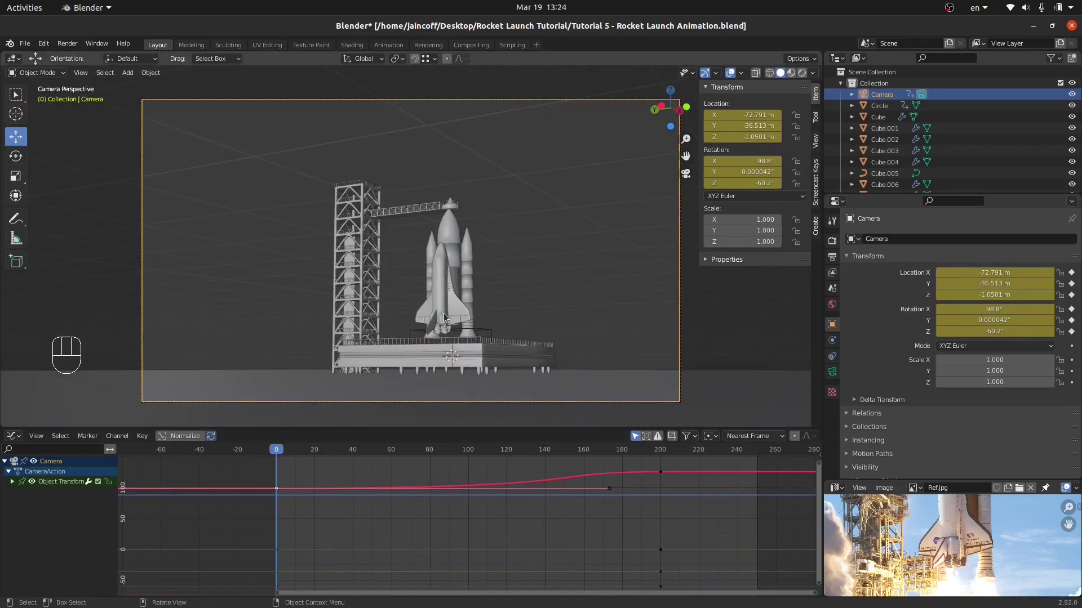